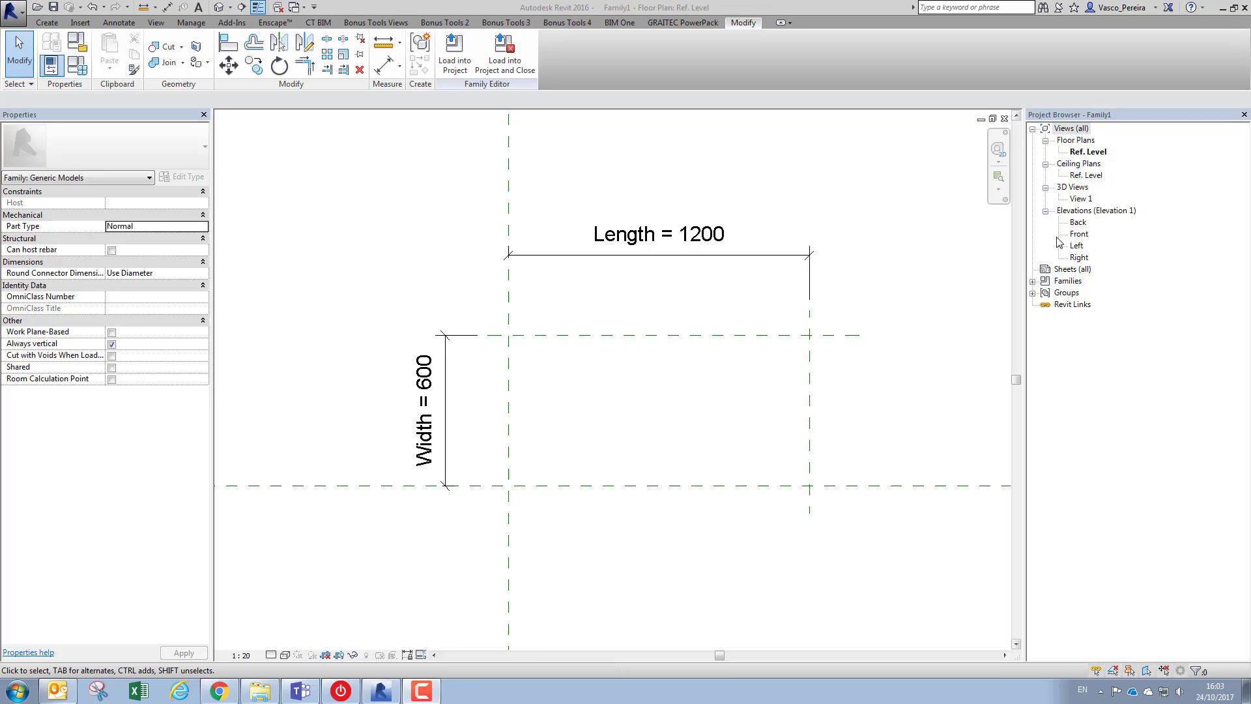
- In the Front elevation, draw a horizontal reference plane across both vertical planes, about 521 mm above Ref. Level
{"action": "double_click", "coordinate": [1079, 235]}
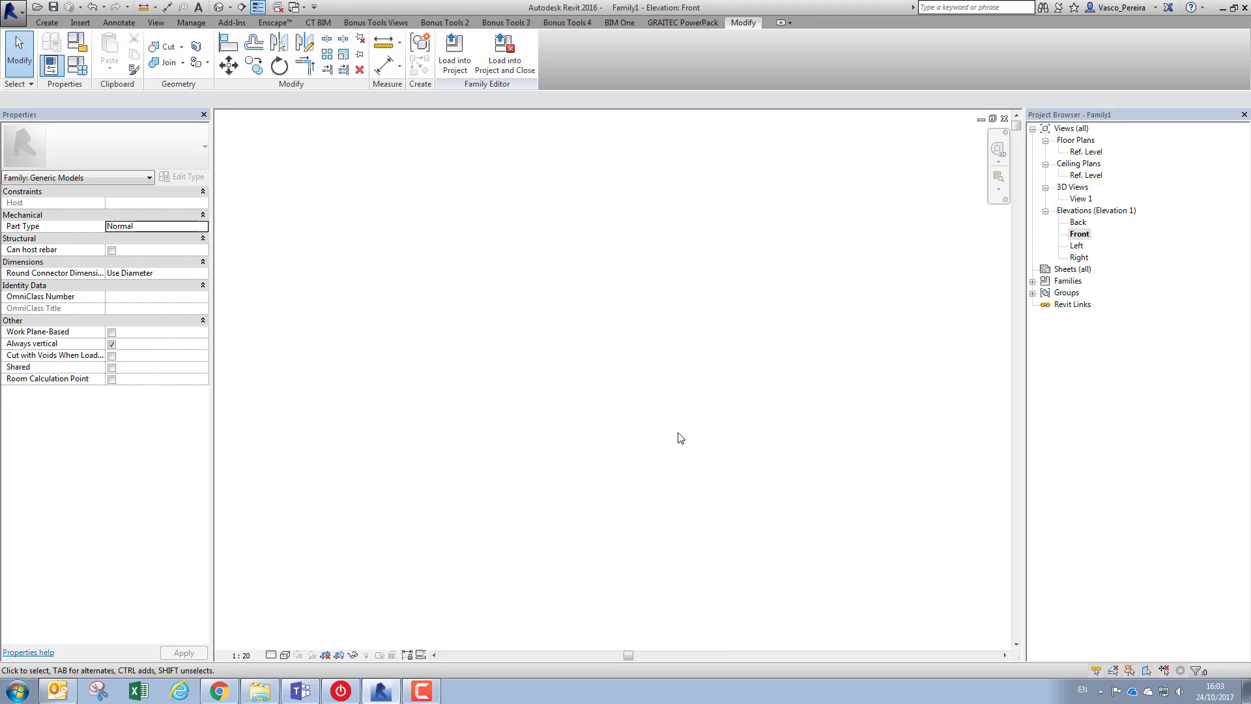
{"action": "middle_click_drag", "start_coordinate": [712, 535], "coordinate": [651, 491]}
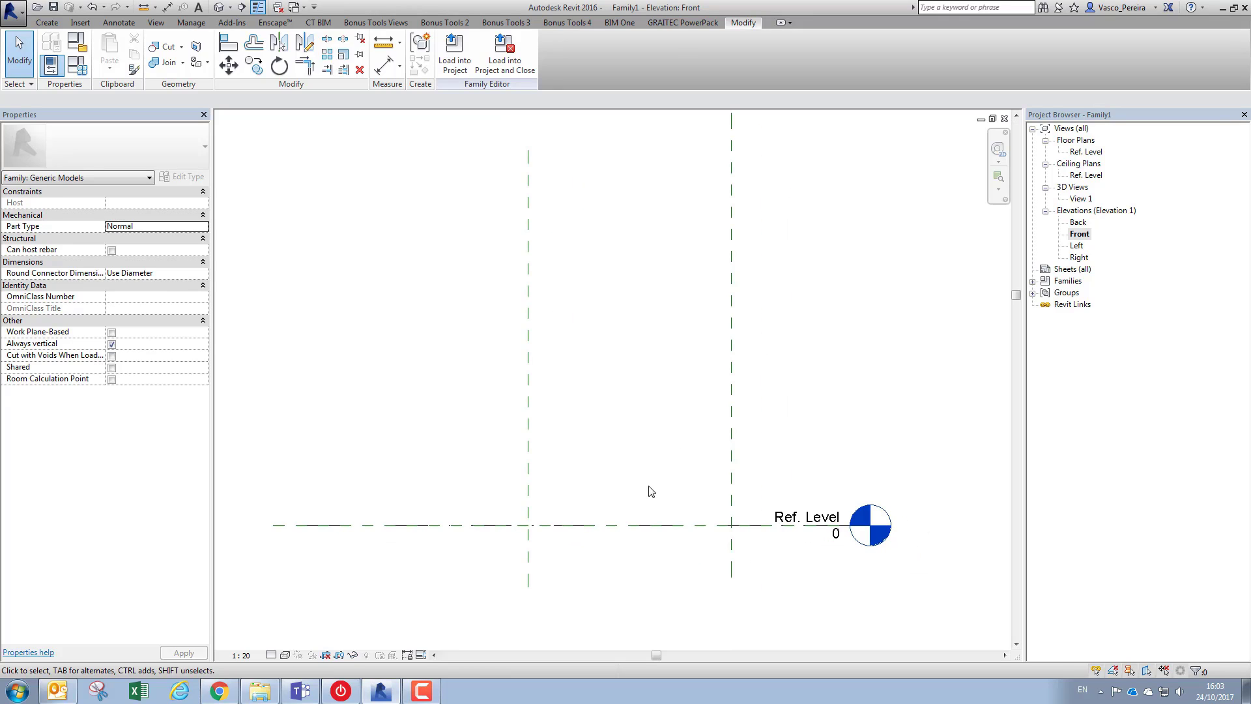
{"action": "key", "text": "r"}
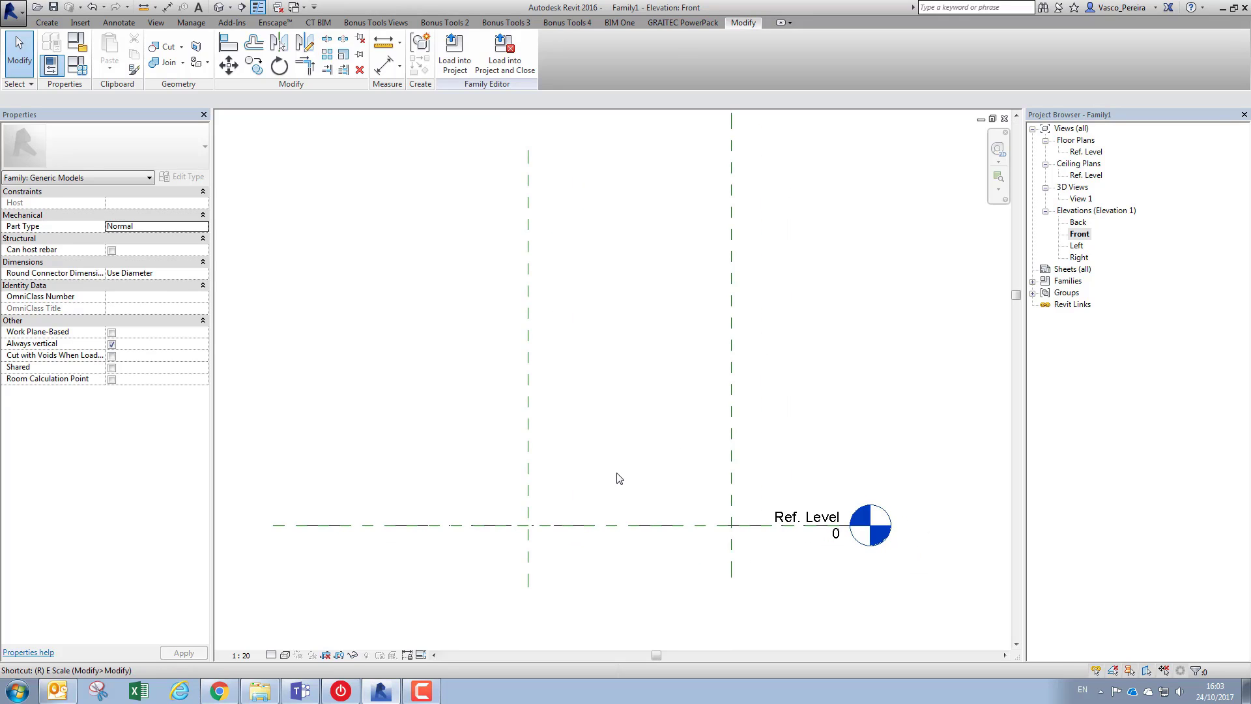
{"action": "left_click", "coordinate": [45, 24]}
{"action": "left_click", "coordinate": [589, 55]}
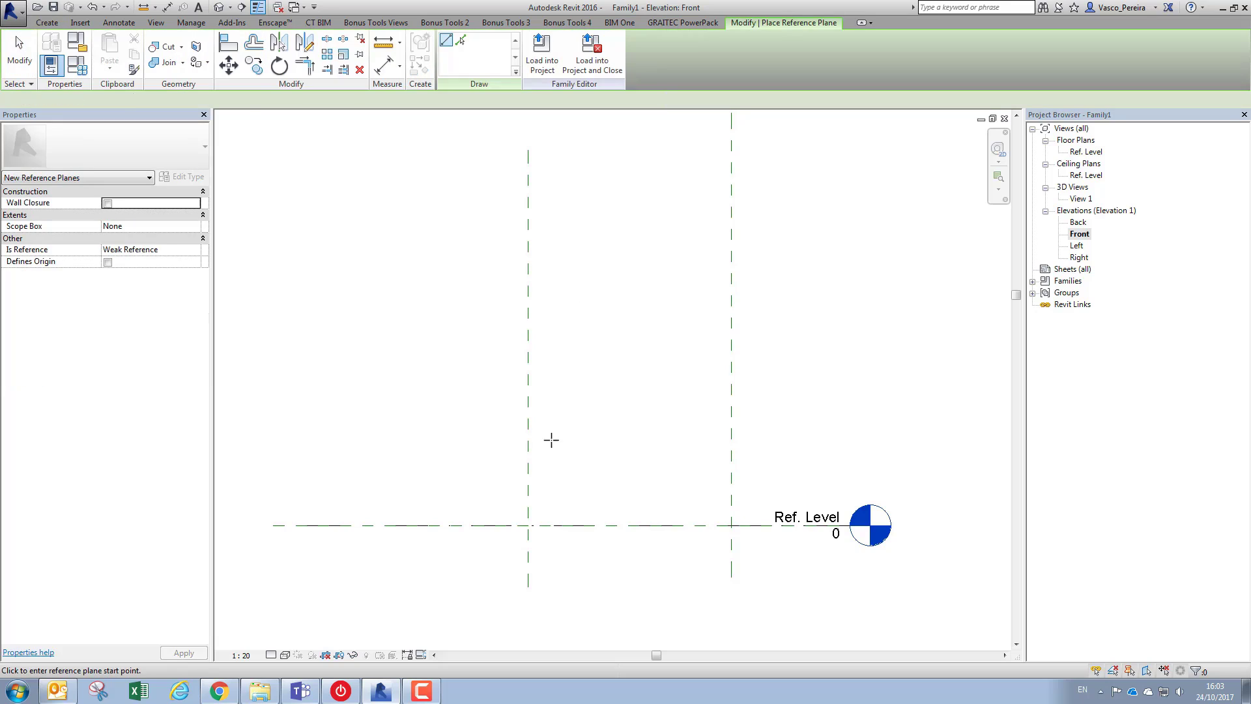
{"action": "left_click", "coordinate": [509, 437]}
{"action": "left_click", "coordinate": [754, 437]}
{"action": "key", "text": "Escape"}
{"action": "key", "text": "Escape"}
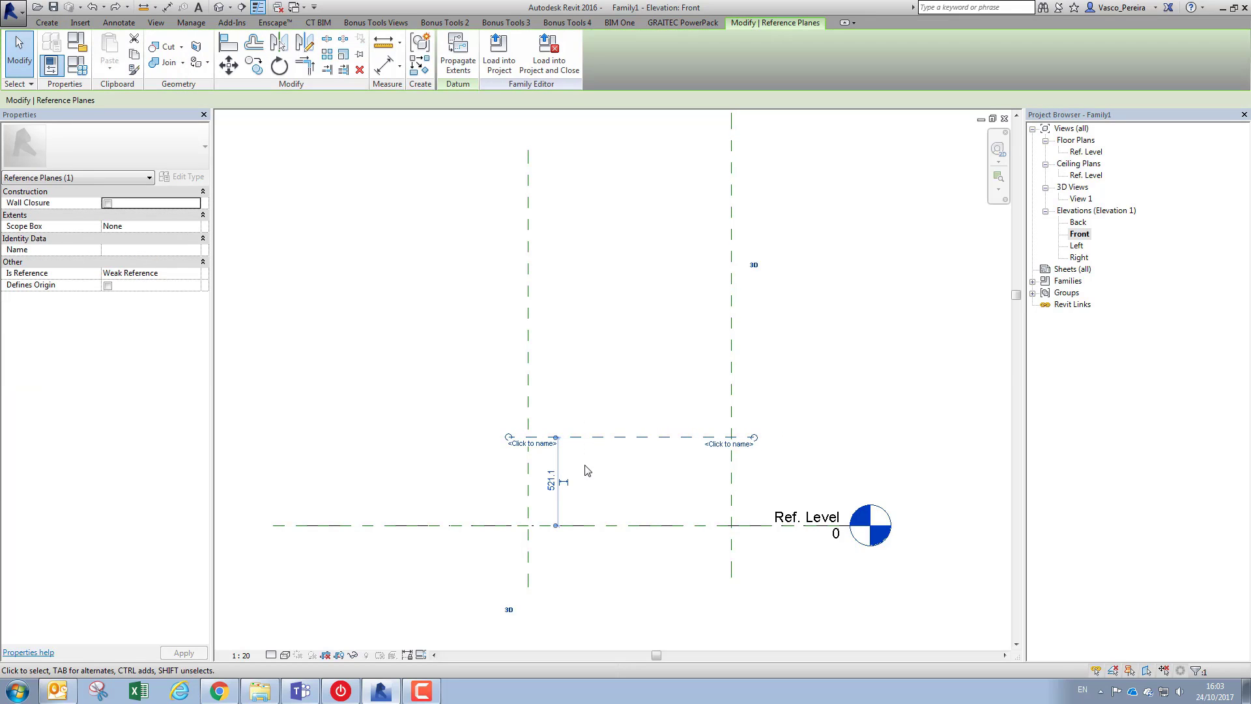
- Set the new reference plane's distance from Ref. Level to 500 mm
{"action": "left_click", "coordinate": [552, 480]}
{"action": "type", "text": "500"}
{"action": "key", "text": "Return"}
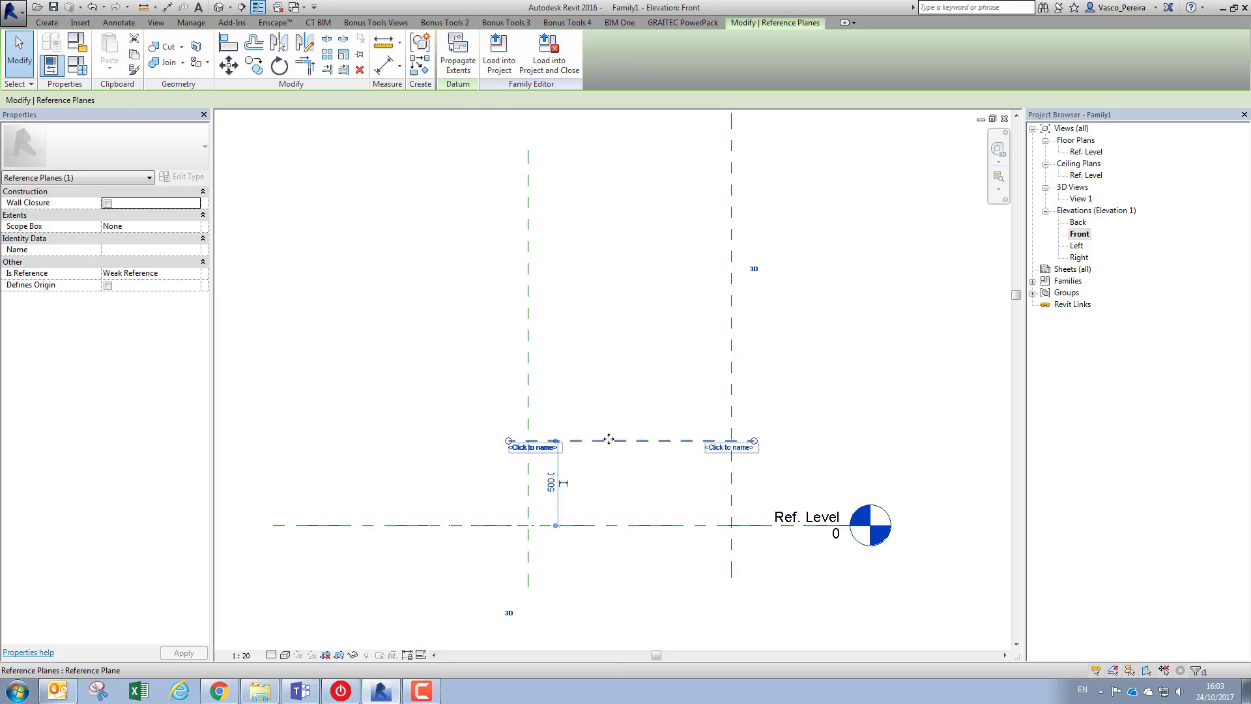
{"action": "left_click", "coordinate": [577, 478]}
- Place an aligned dimension between the new horizontal reference plane and Ref. Level, outside the vertical planes
{"action": "scroll", "coordinate": [600, 483], "scroll_direction": "up", "scroll_amount": 1}
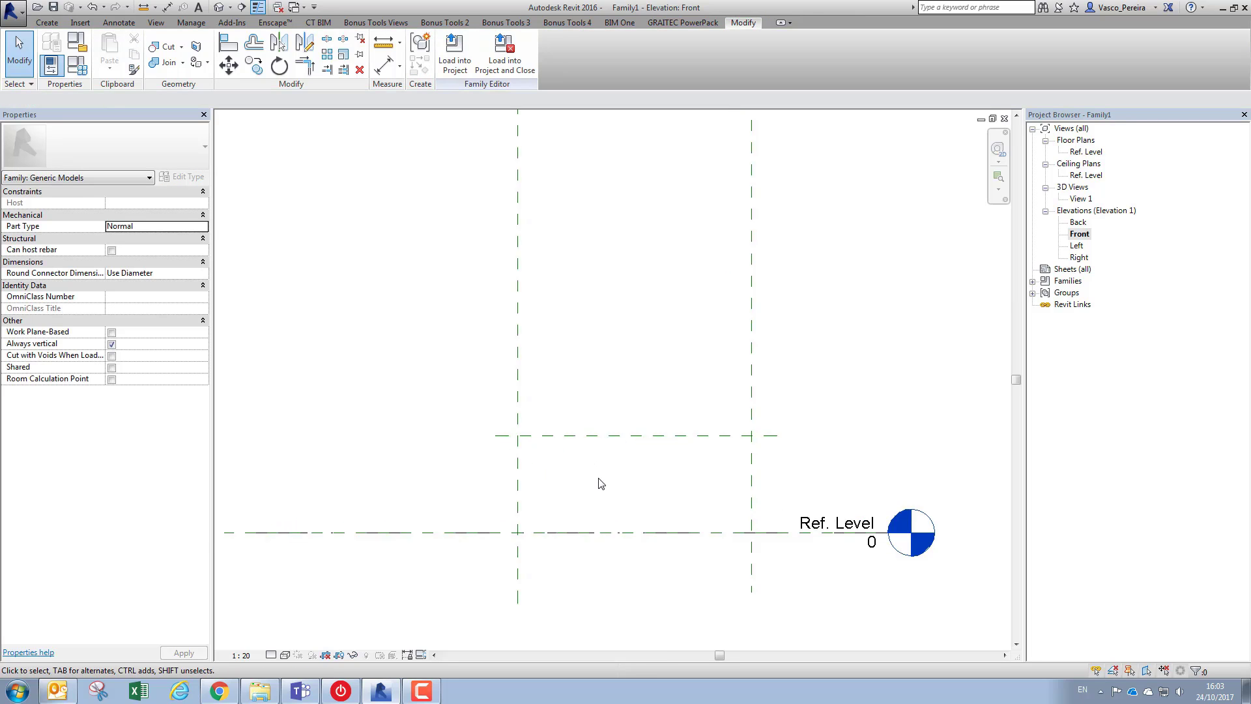
{"action": "scroll", "coordinate": [598, 478], "scroll_direction": "up", "scroll_amount": 1}
{"action": "middle_click_drag", "start_coordinate": [598, 478], "coordinate": [564, 450]}
{"action": "key", "text": "d"}
{"action": "key", "text": "i"}
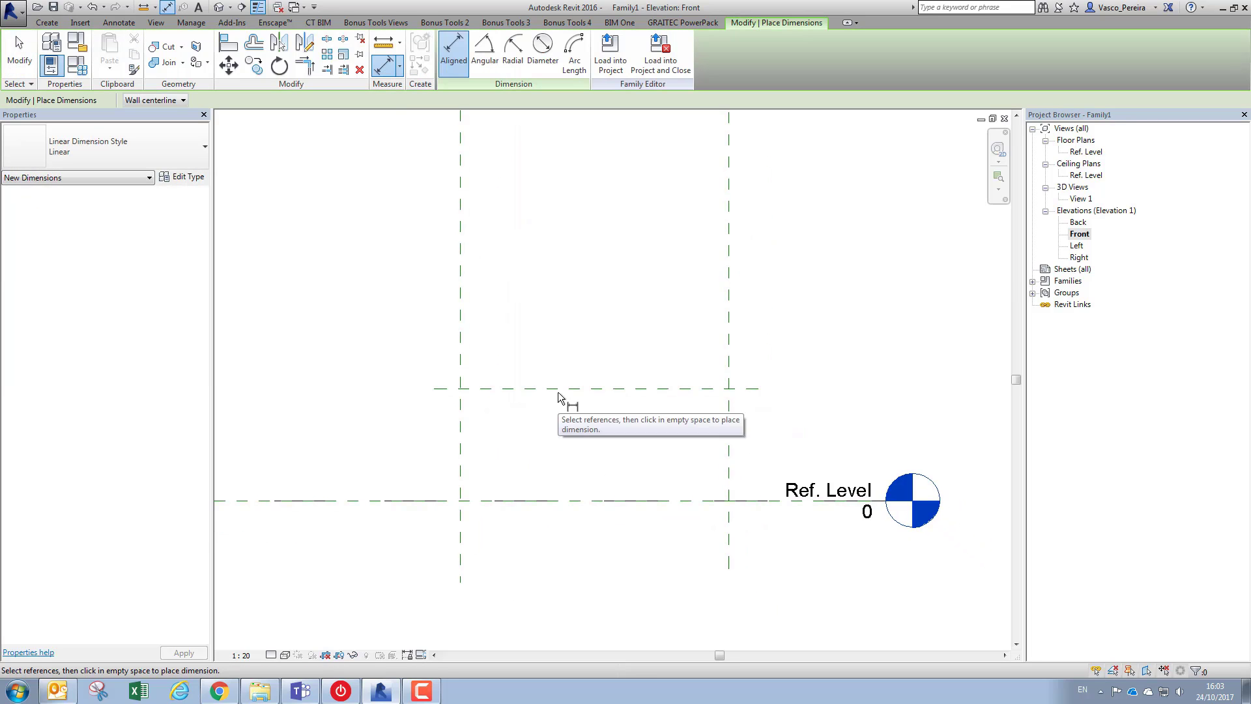
{"action": "left_click", "coordinate": [557, 389]}
{"action": "left_click", "coordinate": [520, 500]}
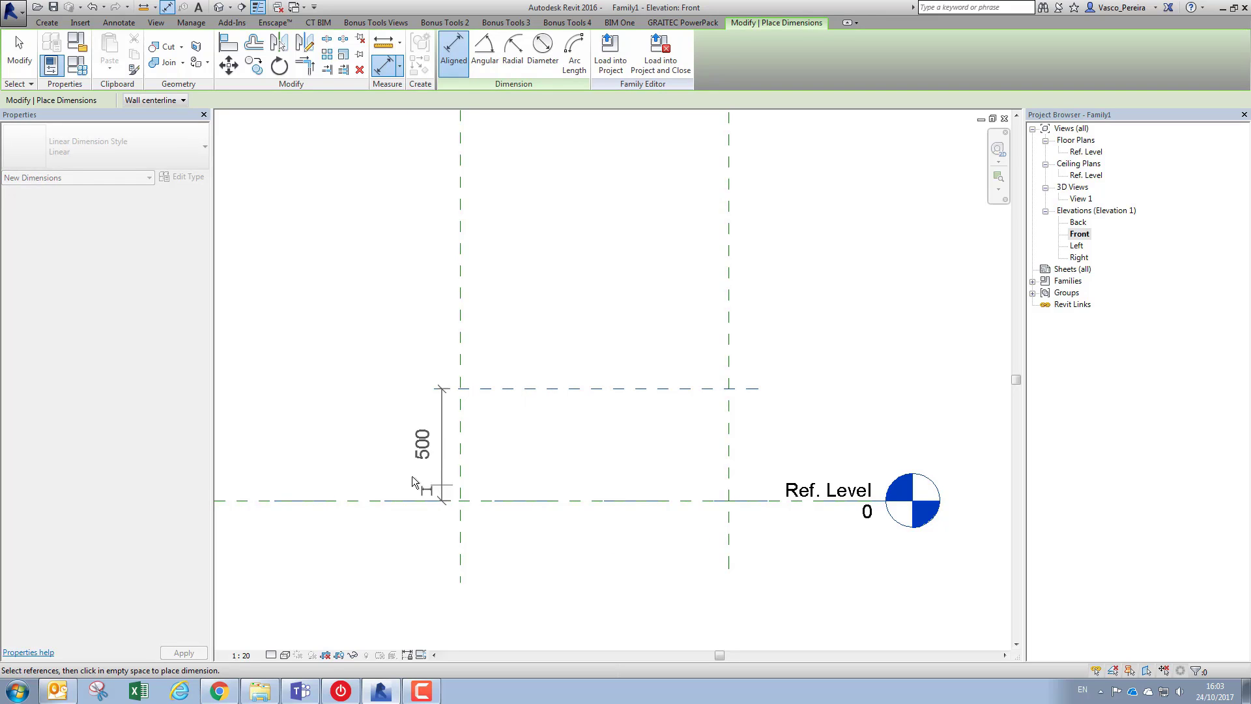
{"action": "left_click", "coordinate": [410, 481]}
{"action": "key", "text": "Escape"}
- Label the vertical dimension with a new instance family parameter named Height, and move its dimension line farther from the planes
{"action": "left_click", "coordinate": [393, 447]}
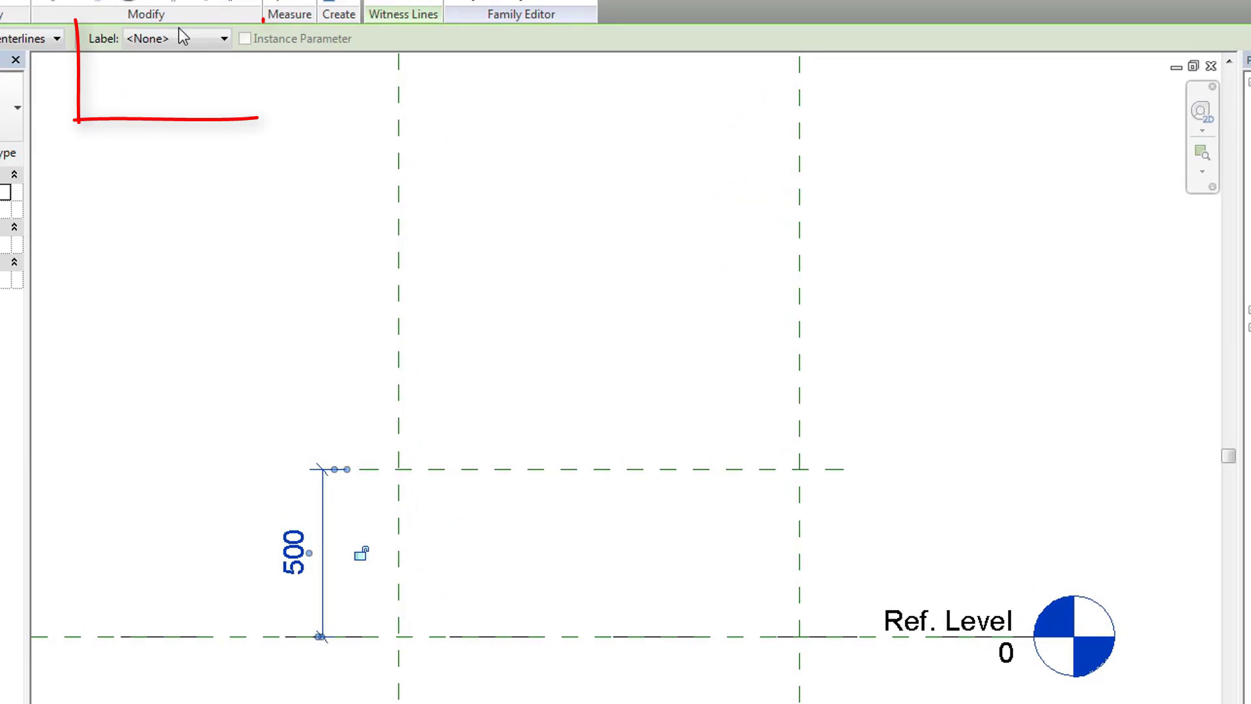
{"action": "left_click", "coordinate": [183, 36]}
{"action": "left_click", "coordinate": [196, 67]}
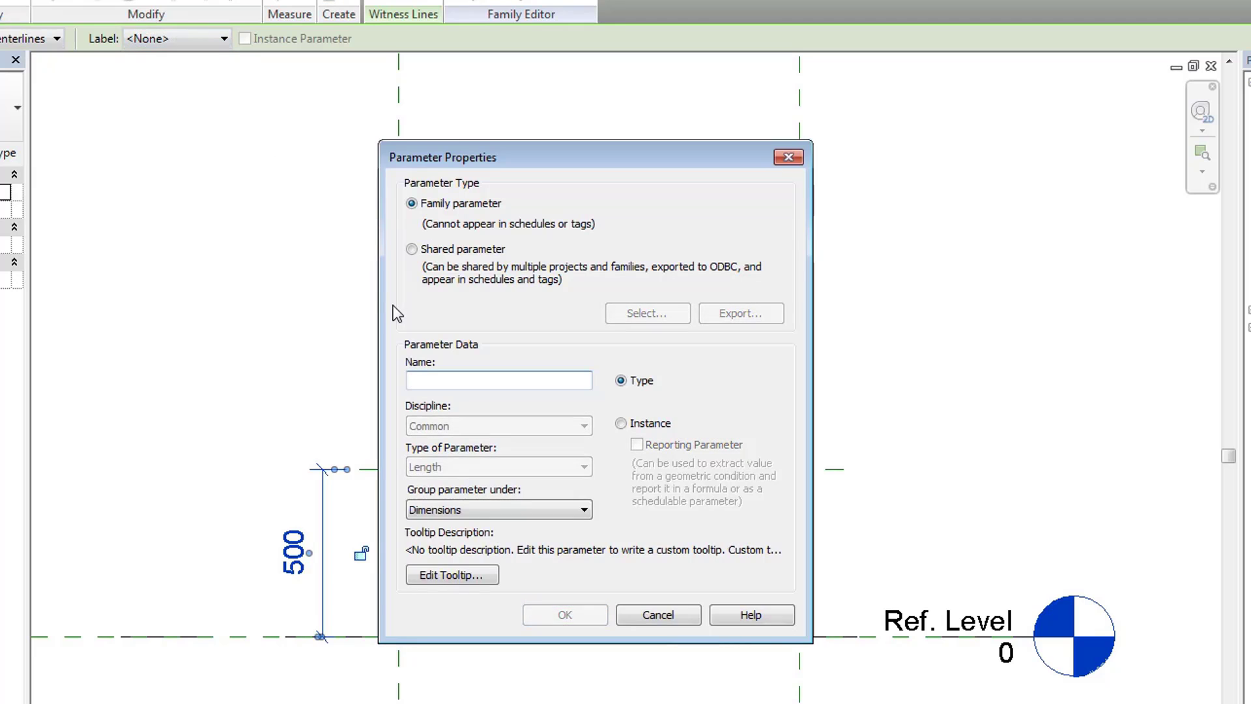
{"action": "type", "text": "Height"}
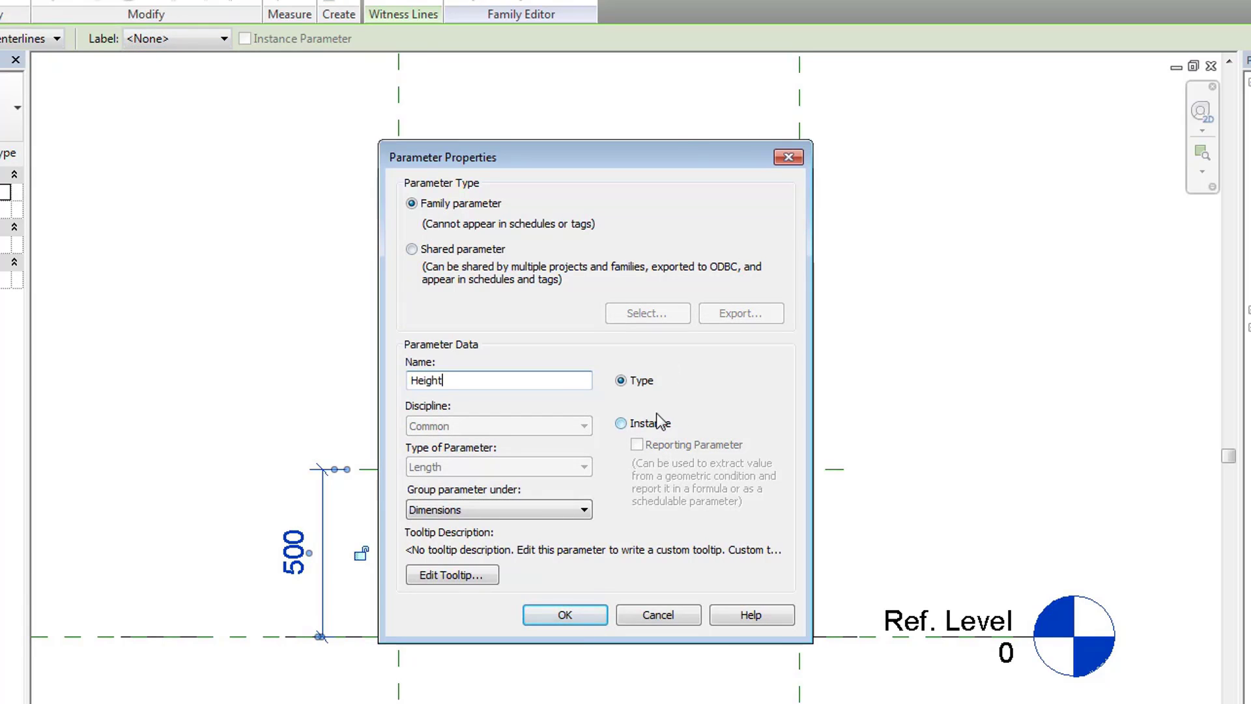
{"action": "left_click", "coordinate": [621, 424]}
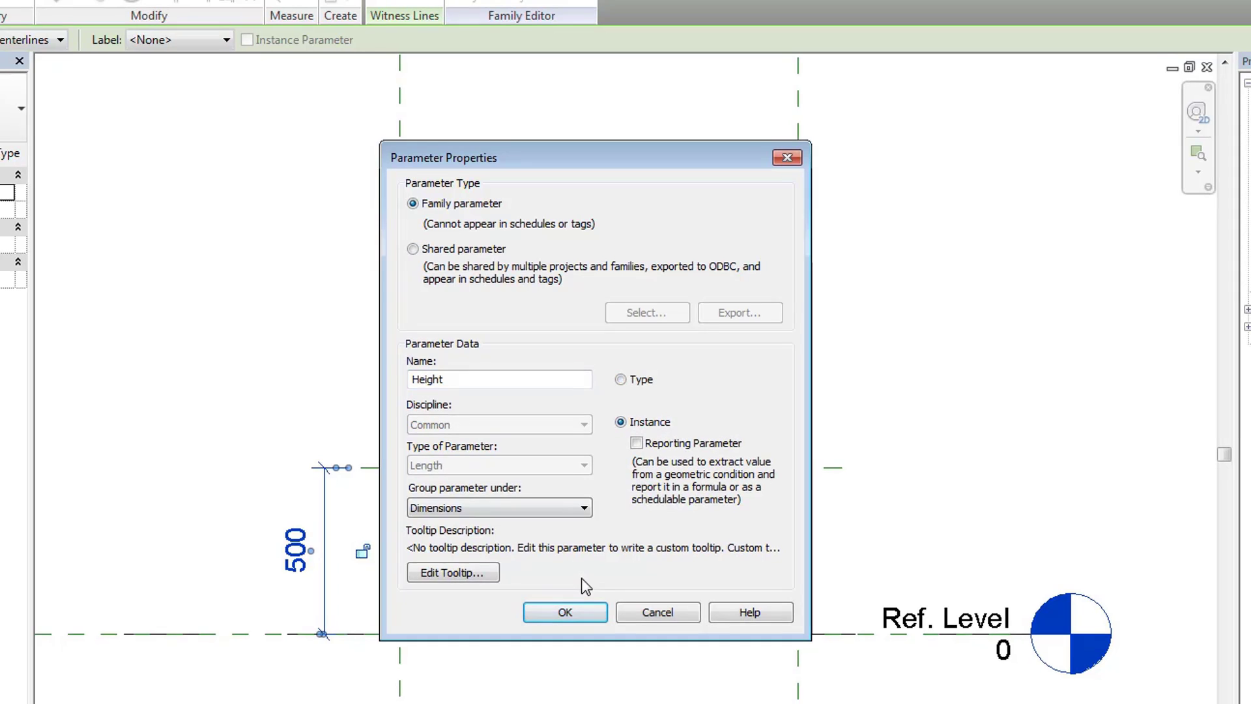
{"action": "left_click", "coordinate": [565, 614]}
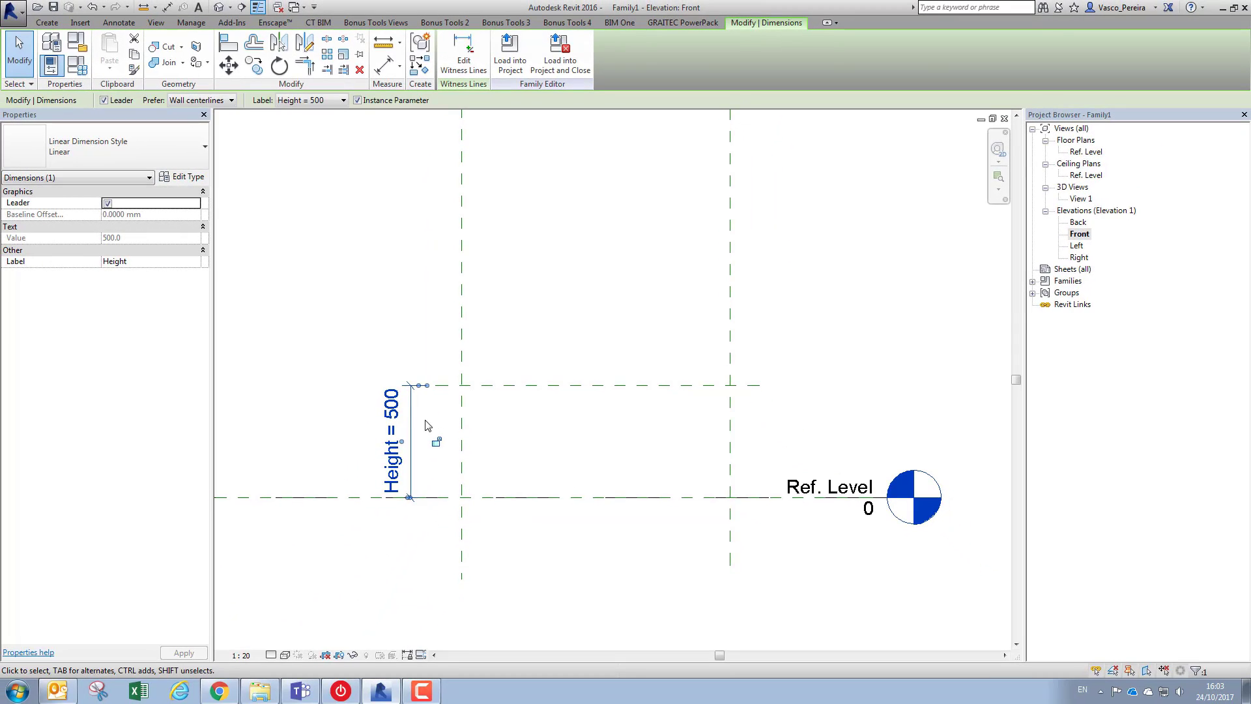
{"action": "left_click_drag", "start_coordinate": [409, 418], "coordinate": [368, 418]}
{"action": "left_click", "coordinate": [516, 418]}
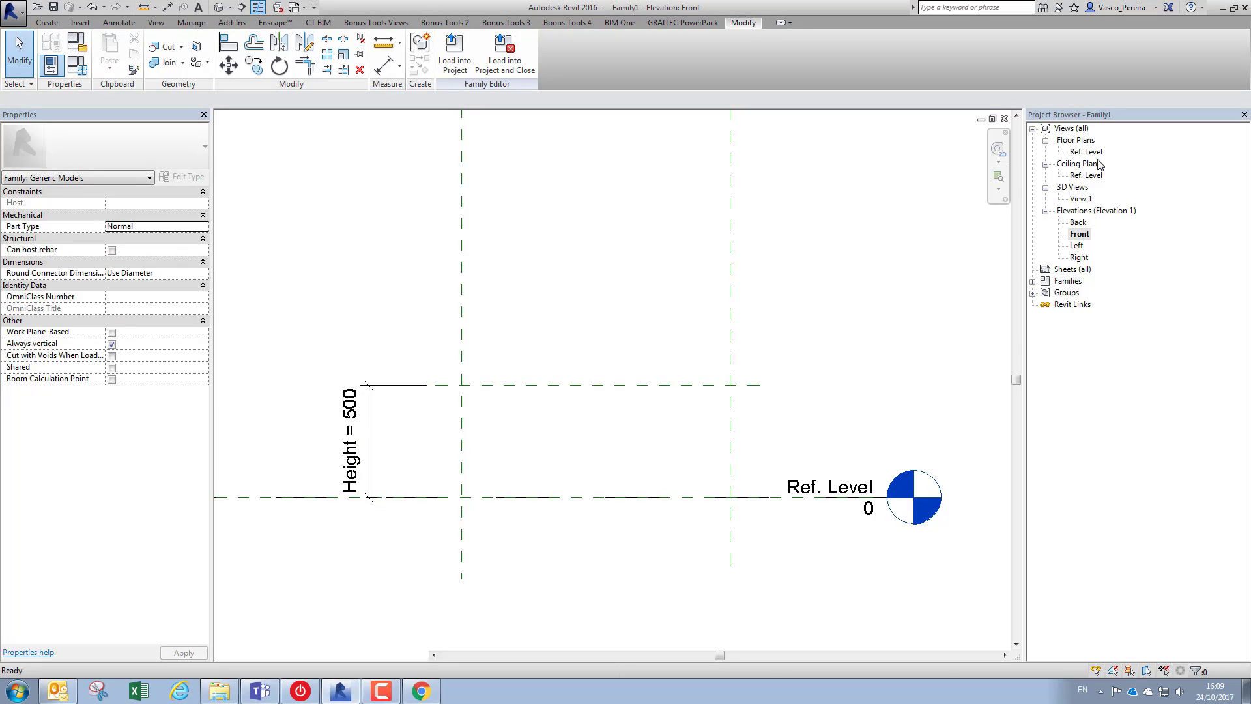
- In the Ref. Level floor plan, start an extrusion and sketch a 1200 by 600 mm rectangle on the reference plane intersections
{"action": "double_click", "coordinate": [1098, 161]}
{"action": "double_click", "coordinate": [1098, 154]}
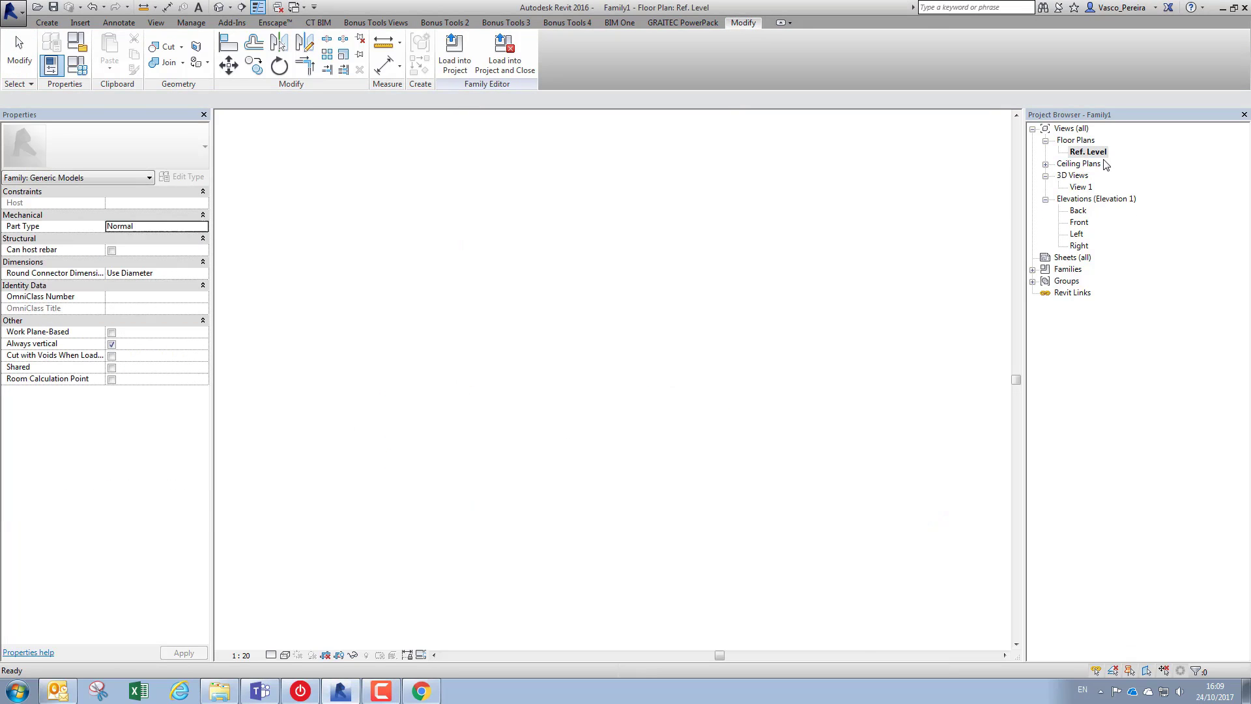
{"action": "left_click", "coordinate": [57, 24]}
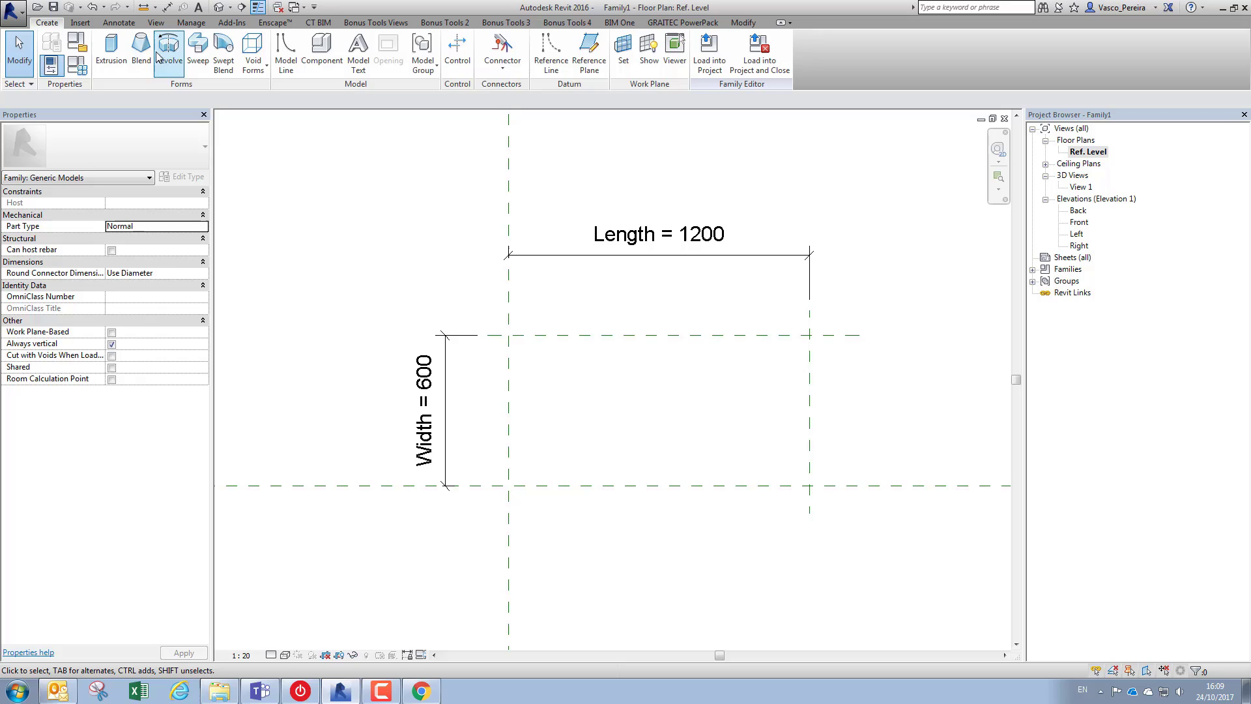
{"action": "left_click", "coordinate": [112, 52]}
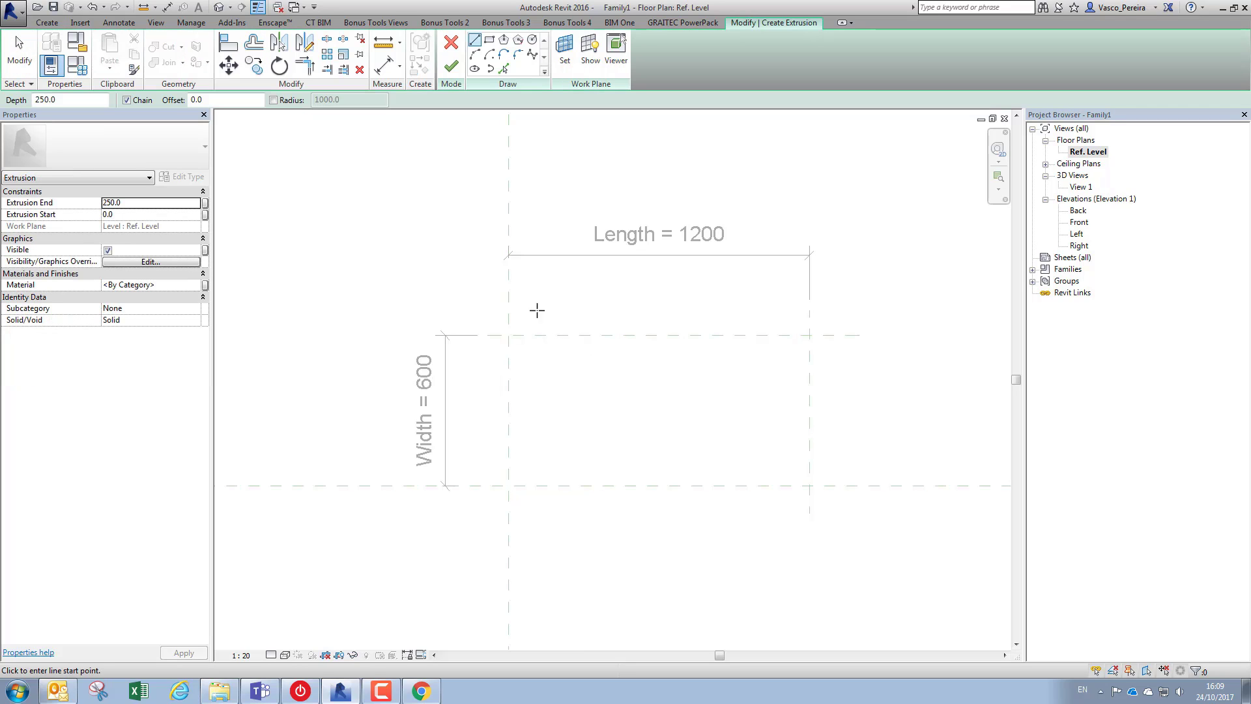
{"action": "left_click", "coordinate": [489, 40]}
{"action": "left_click", "coordinate": [508, 335]}
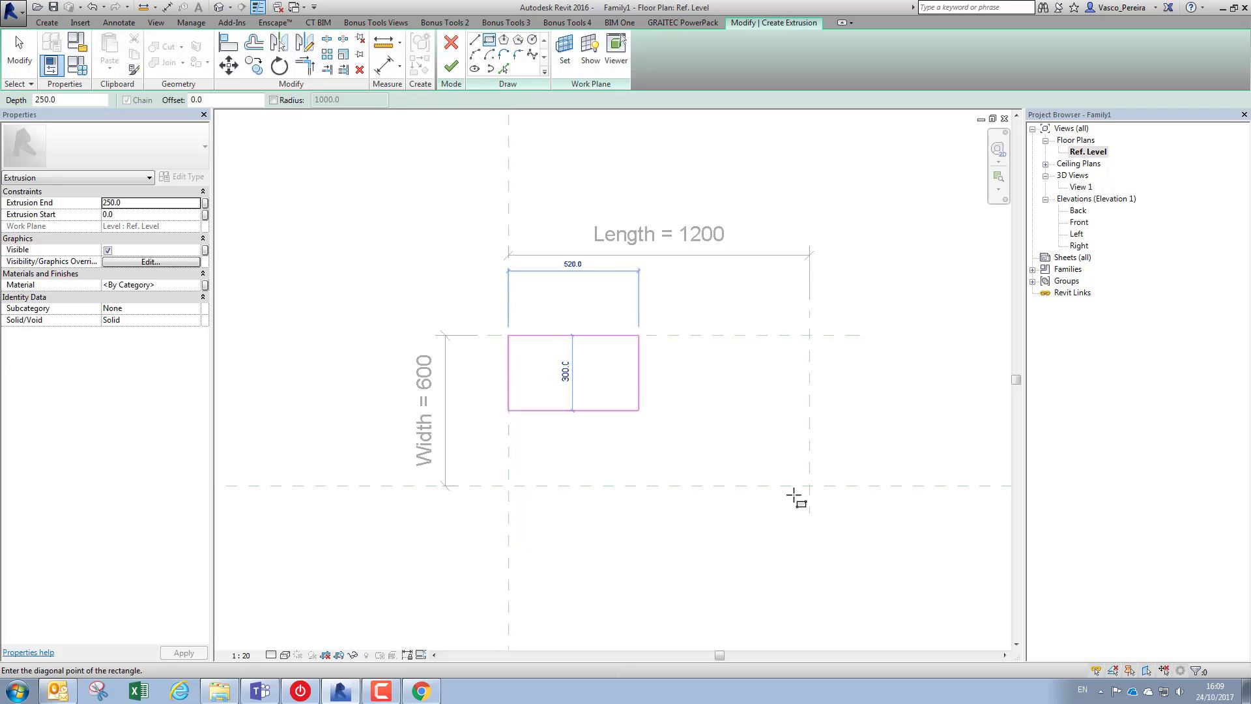
{"action": "left_click", "coordinate": [809, 485]}
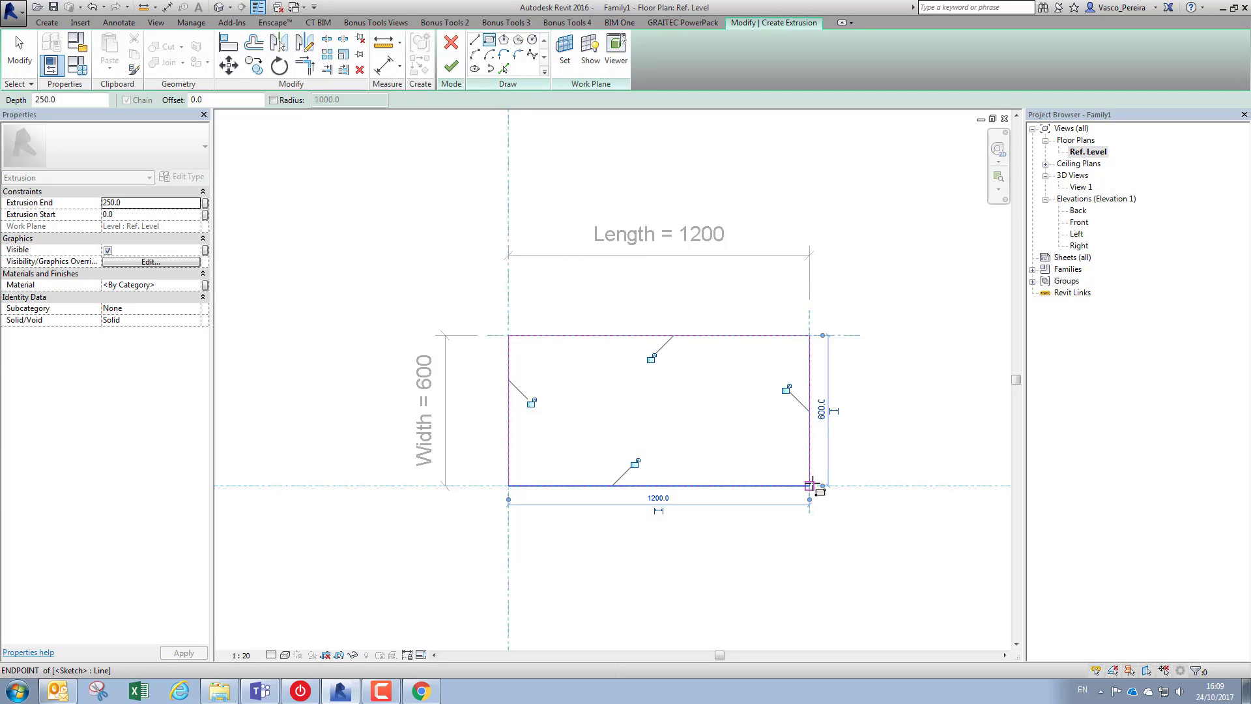
- Lock all four sides of the rectangle to their reference planes and finish the extrusion
{"action": "left_click", "coordinate": [787, 389]}
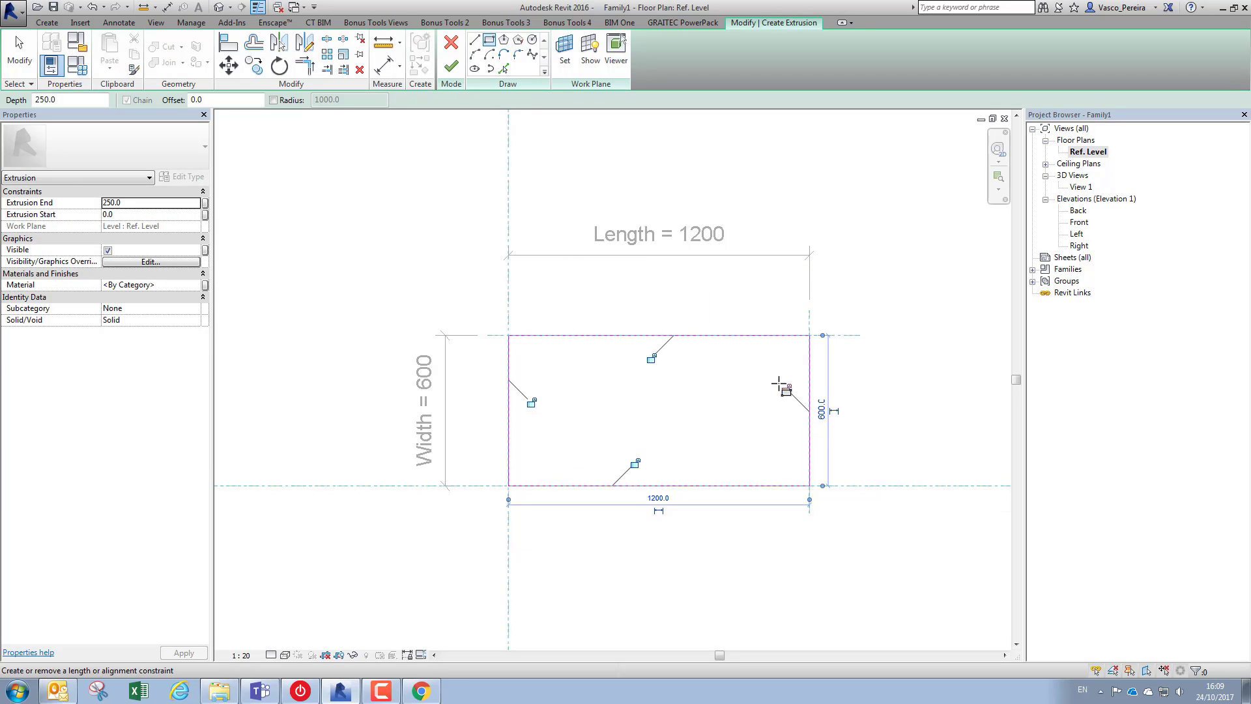
{"action": "left_click", "coordinate": [651, 358]}
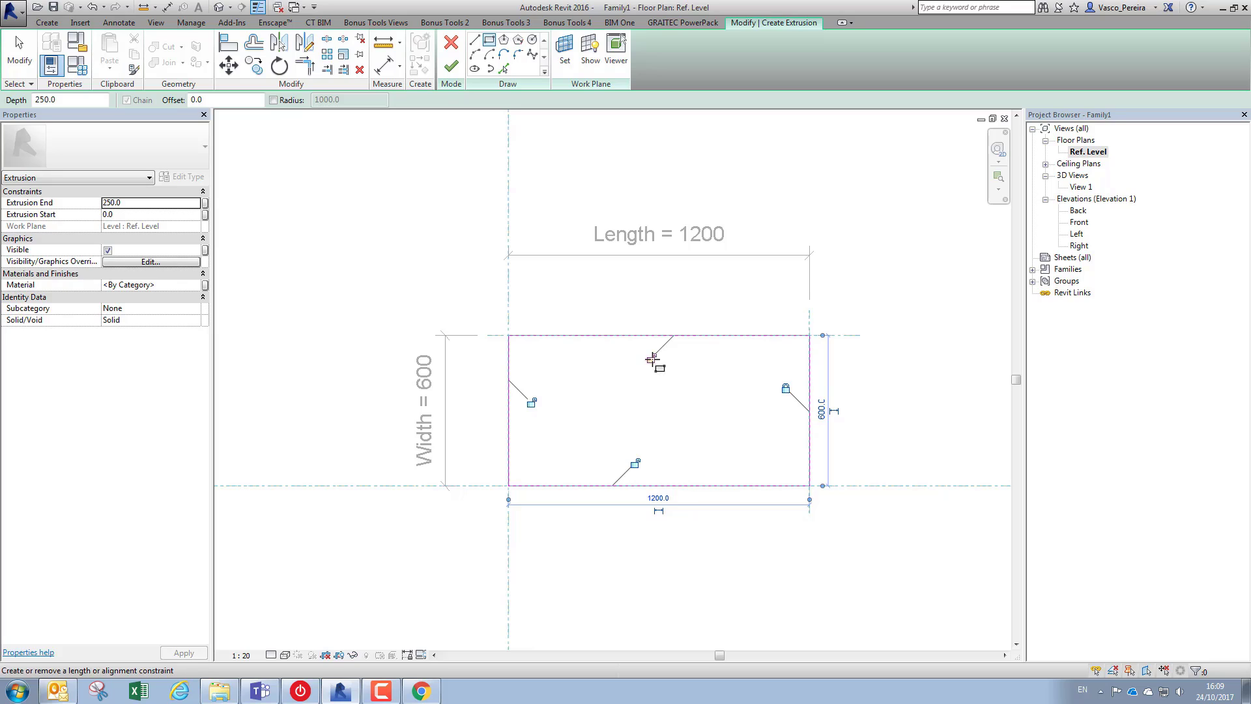
{"action": "left_click", "coordinate": [532, 404]}
{"action": "left_click", "coordinate": [636, 463]}
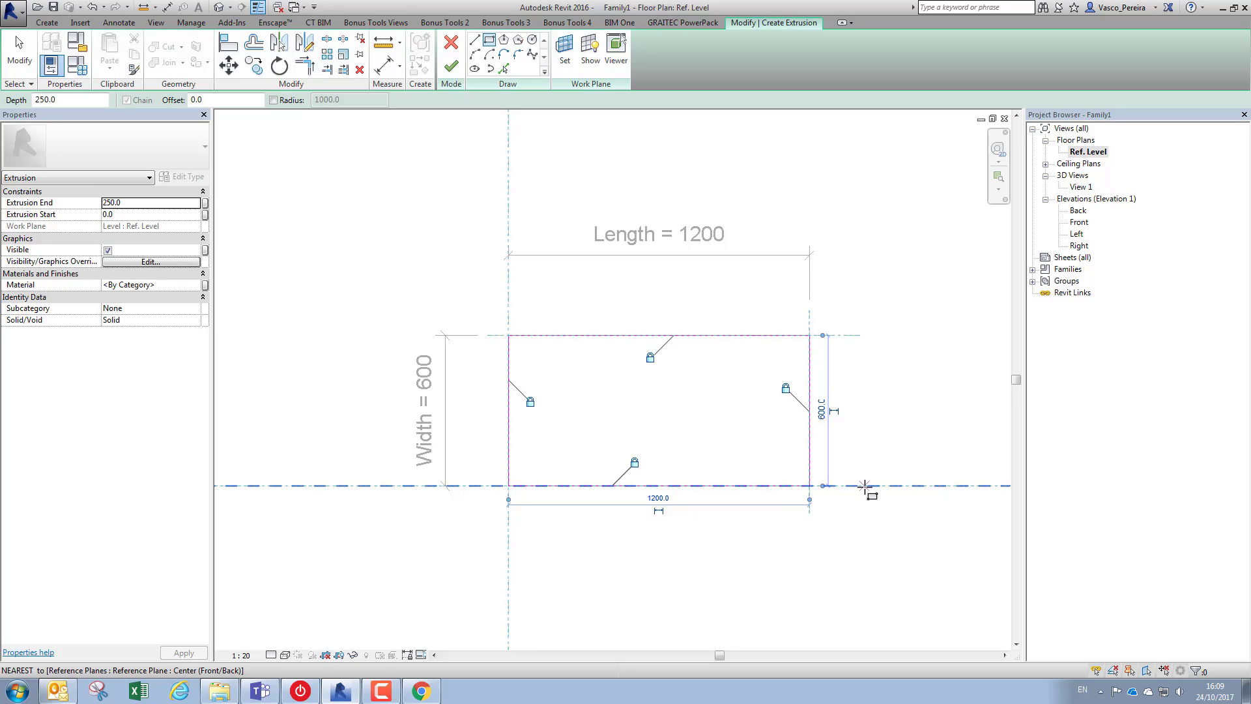
{"action": "key", "text": "Escape"}
{"action": "key", "text": "Escape"}
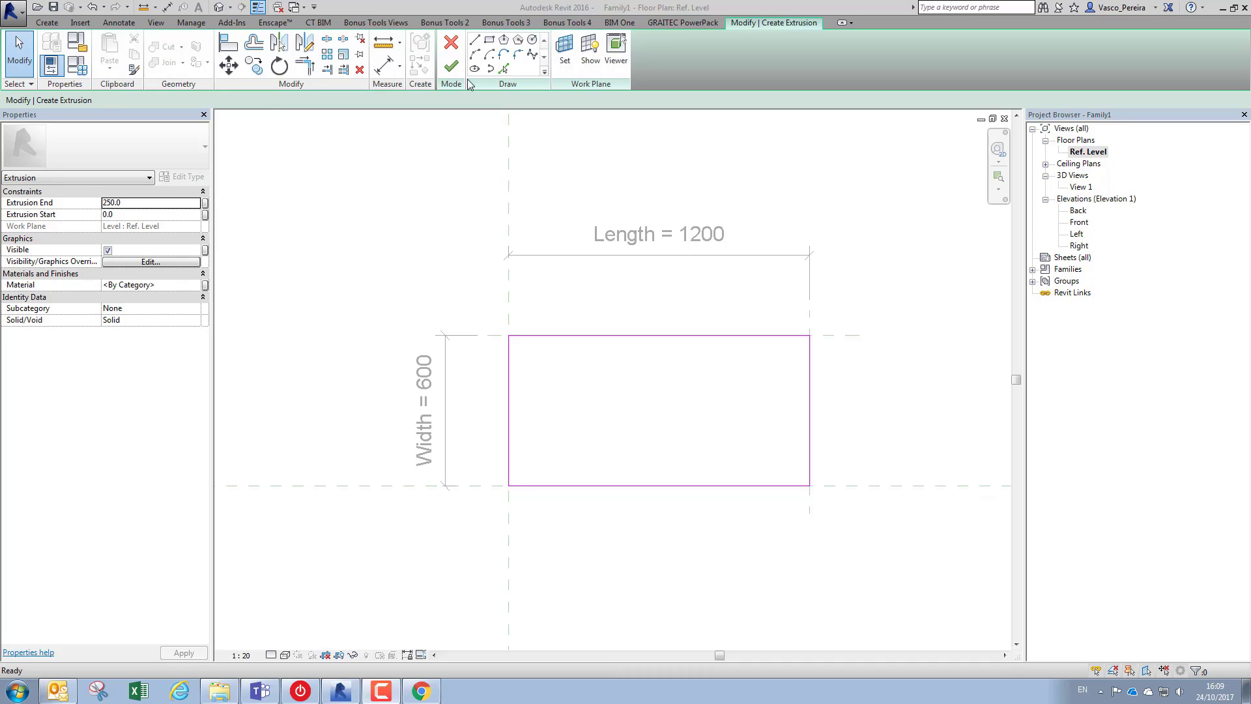
{"action": "left_click", "coordinate": [451, 65]}
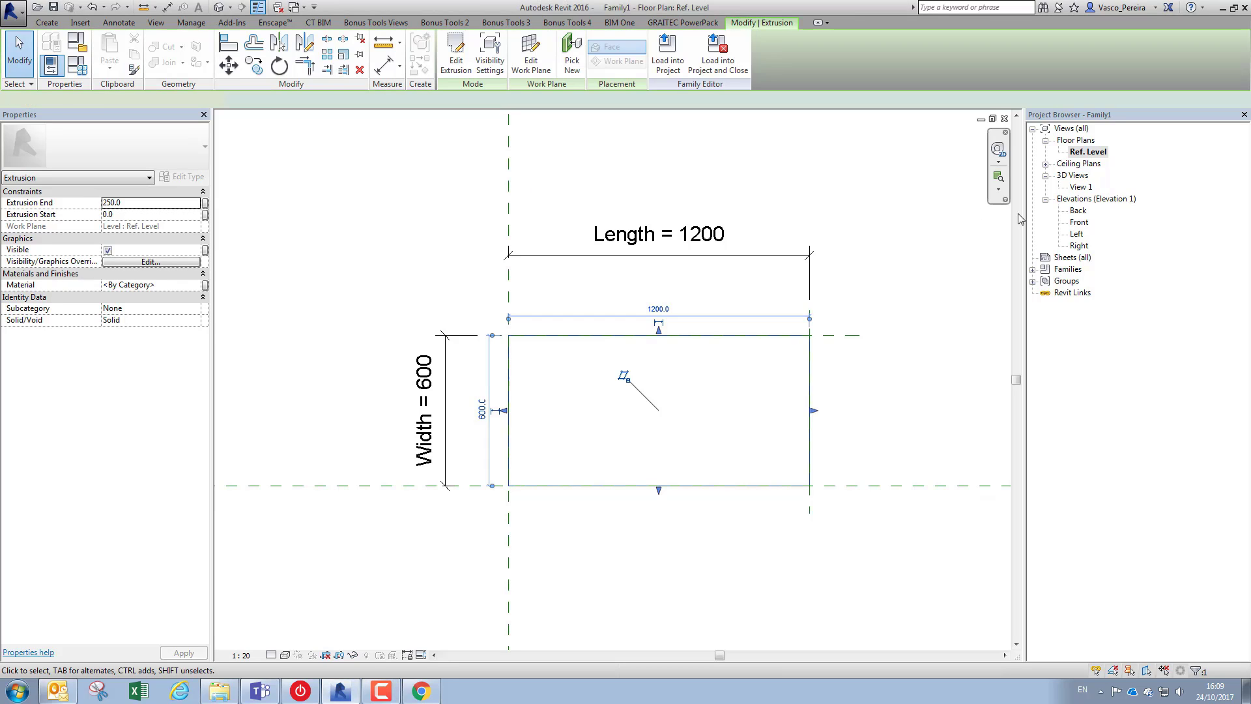
- In the Front elevation, try stretching the extrusion's top to the Height reference plane and locking it there, and undo both
{"action": "double_click", "coordinate": [1079, 224]}
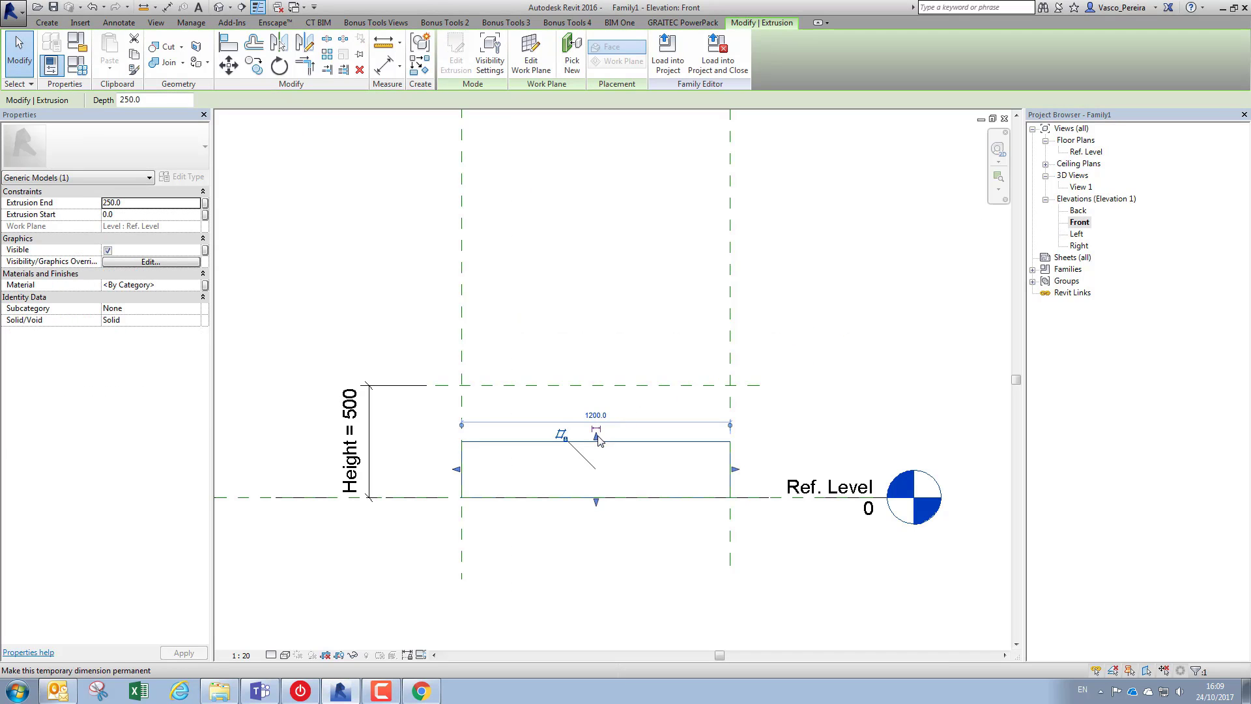
{"action": "left_click_drag", "start_coordinate": [597, 438], "coordinate": [598, 386]}
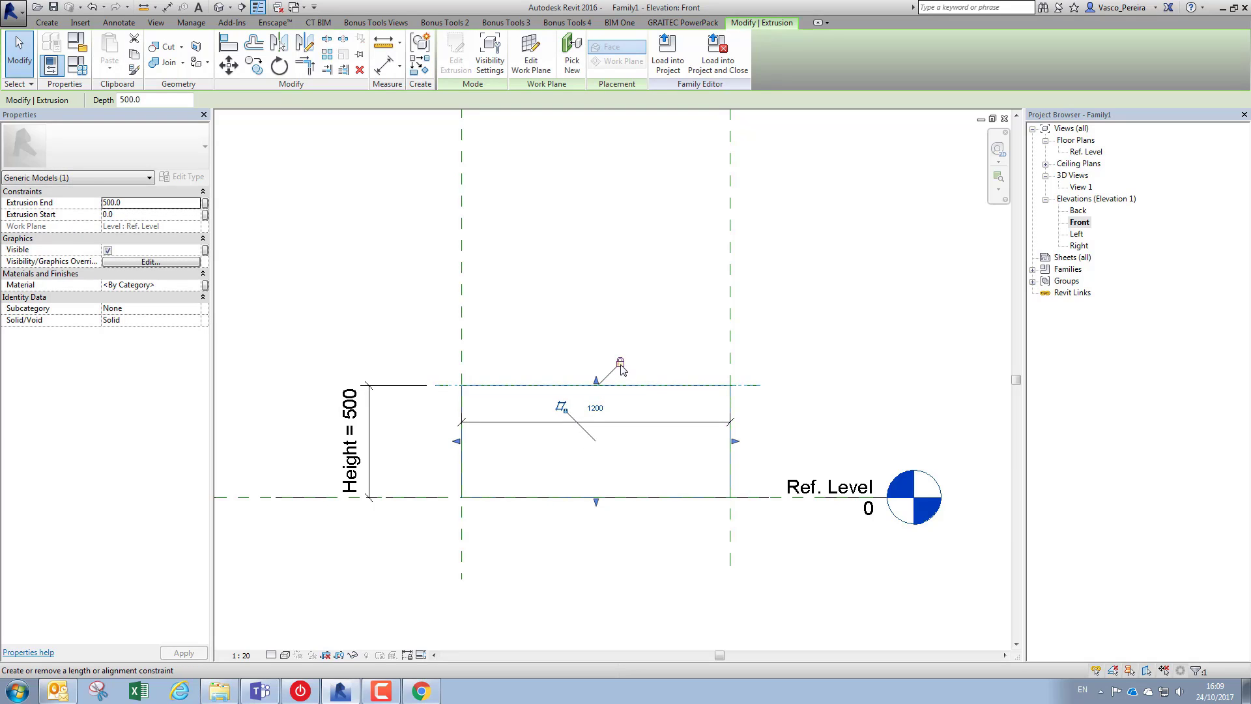
{"action": "left_click", "coordinate": [620, 363]}
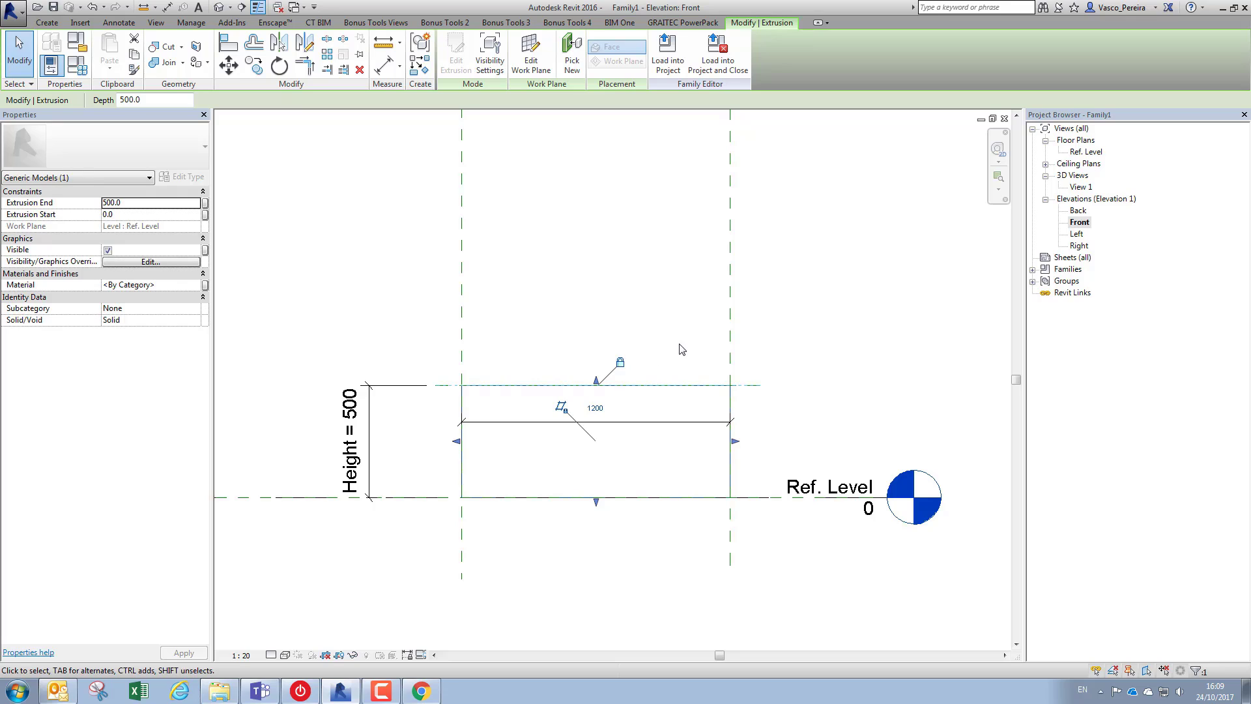
{"action": "left_click", "coordinate": [680, 348]}
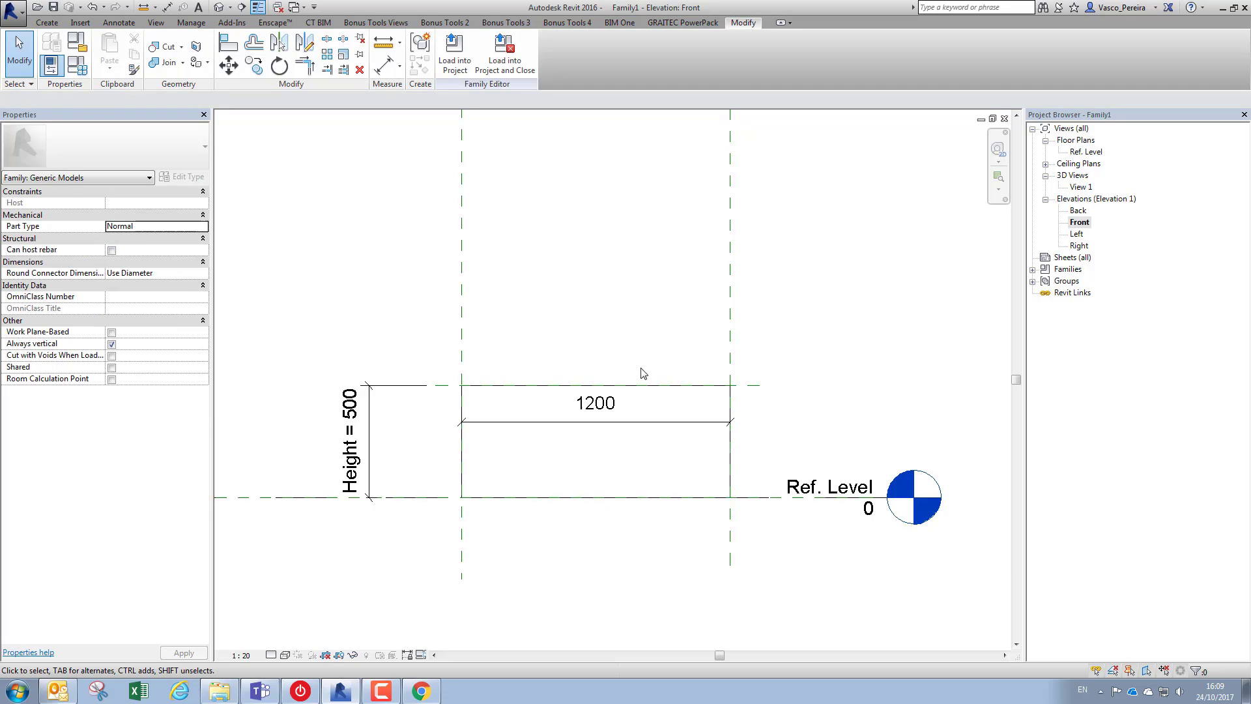
{"action": "key", "text": "ctrl+z"}
{"action": "key", "text": "ctrl+z"}
- Align the extrusion's top edge with the Height reference plane
{"action": "key", "text": "a"}
{"action": "key", "text": "l"}
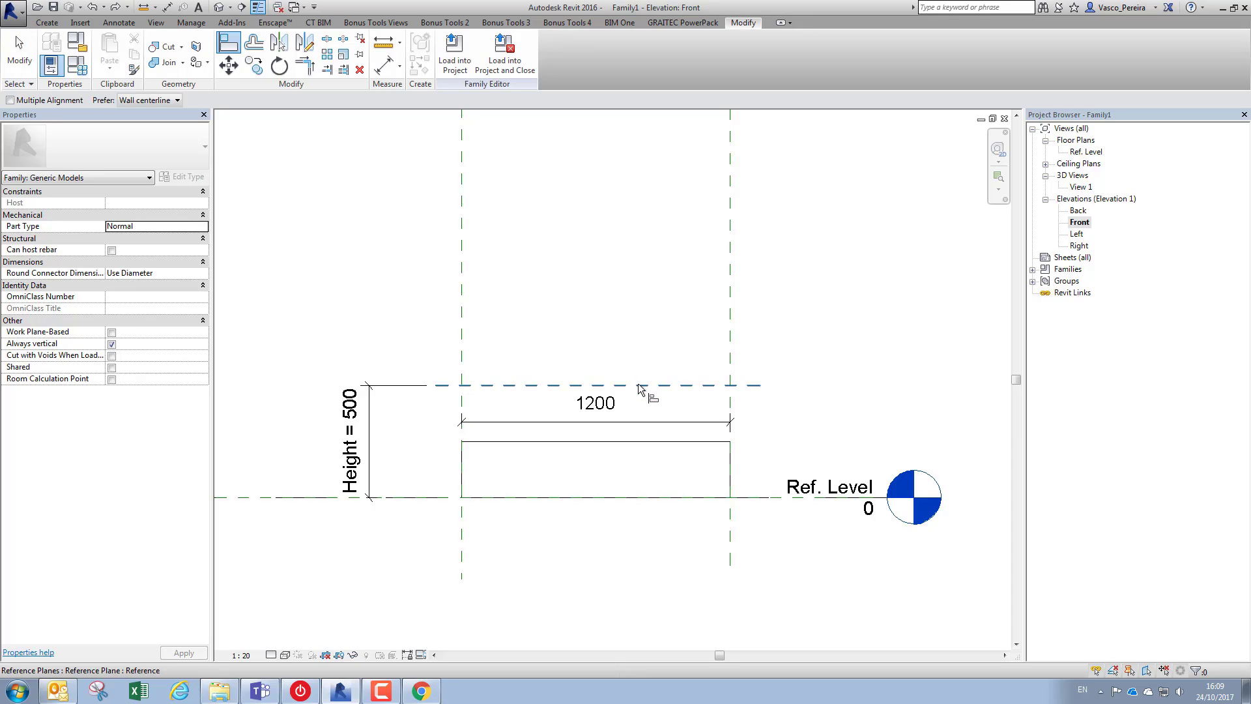
{"action": "left_click", "coordinate": [570, 385]}
{"action": "left_click", "coordinate": [628, 441]}
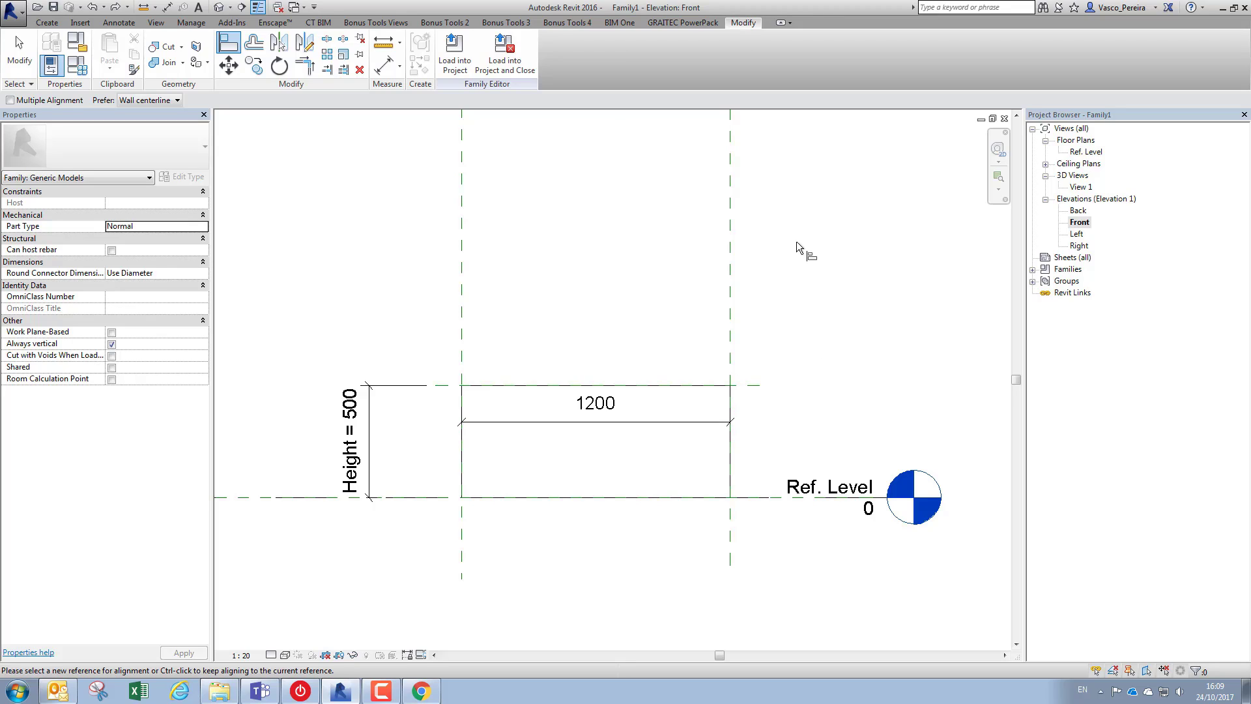
{"action": "key", "text": "Escape"}
- Move the Height reference plane up to a Height of about 560 mm to test the extrusion
{"action": "left_click", "coordinate": [445, 386]}
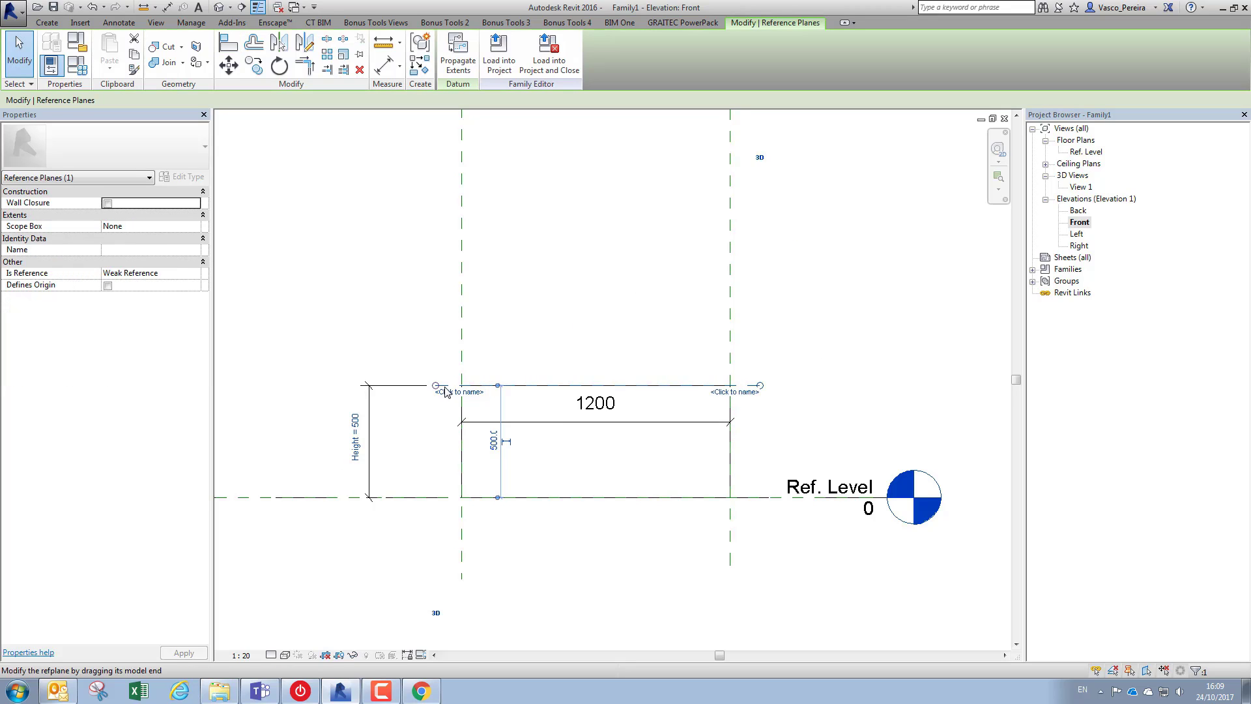
{"action": "left_click_drag", "start_coordinate": [455, 304], "coordinate": [443, 373]}
{"action": "key", "text": "Escape"}
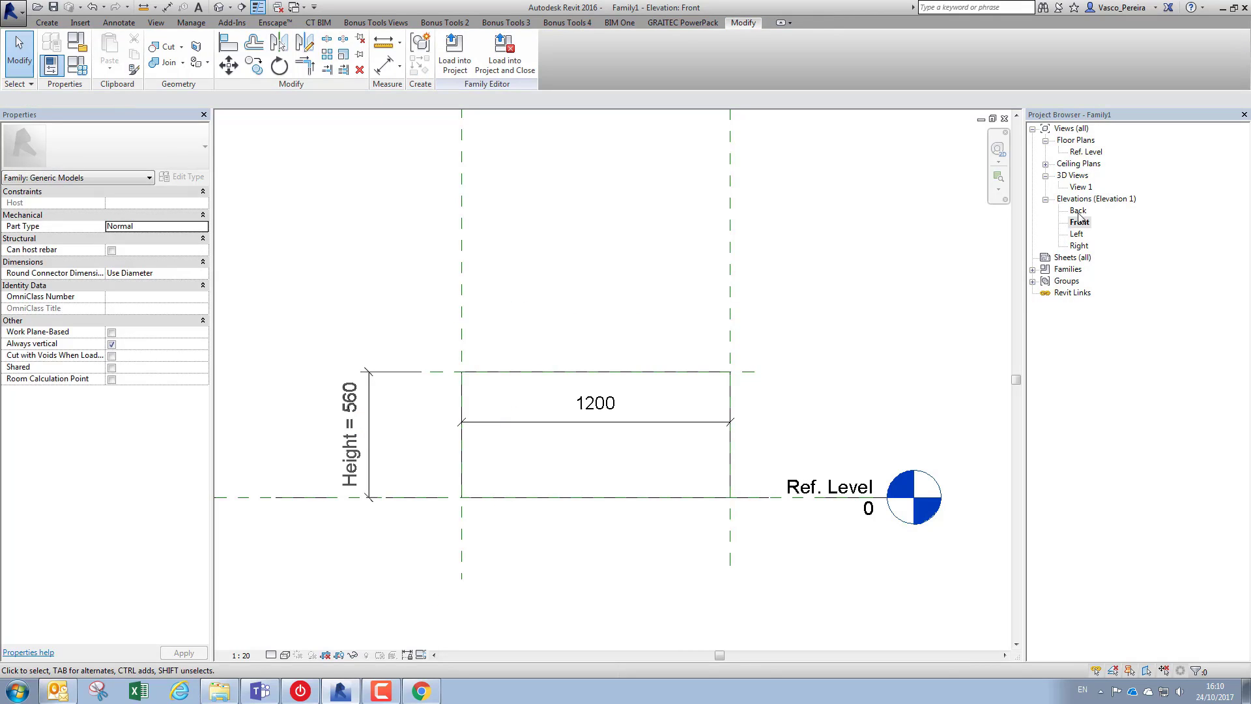
- In the Ref. Level plan, move the upper reference plane to a Width of 640 and the right one to a Length of 980
{"action": "double_click", "coordinate": [1087, 151]}
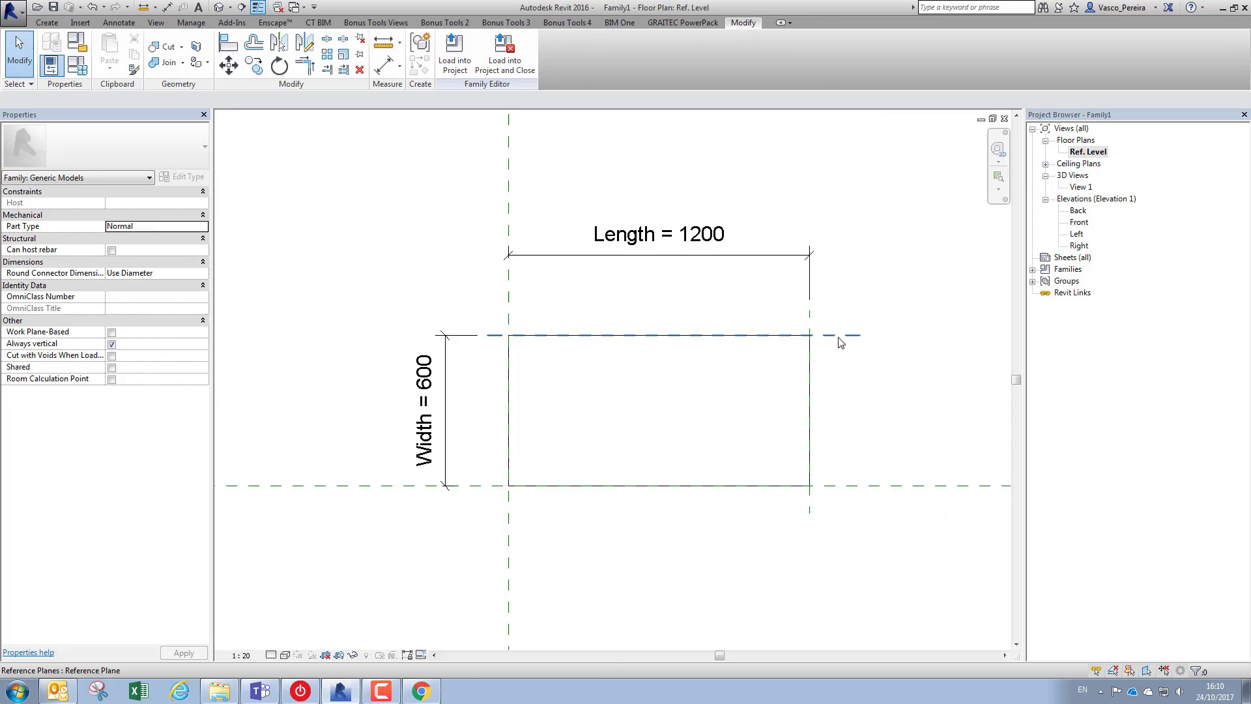
{"action": "left_click", "coordinate": [828, 334]}
{"action": "left_click_drag", "start_coordinate": [841, 336], "coordinate": [736, 323]}
{"action": "left_click", "coordinate": [809, 504]}
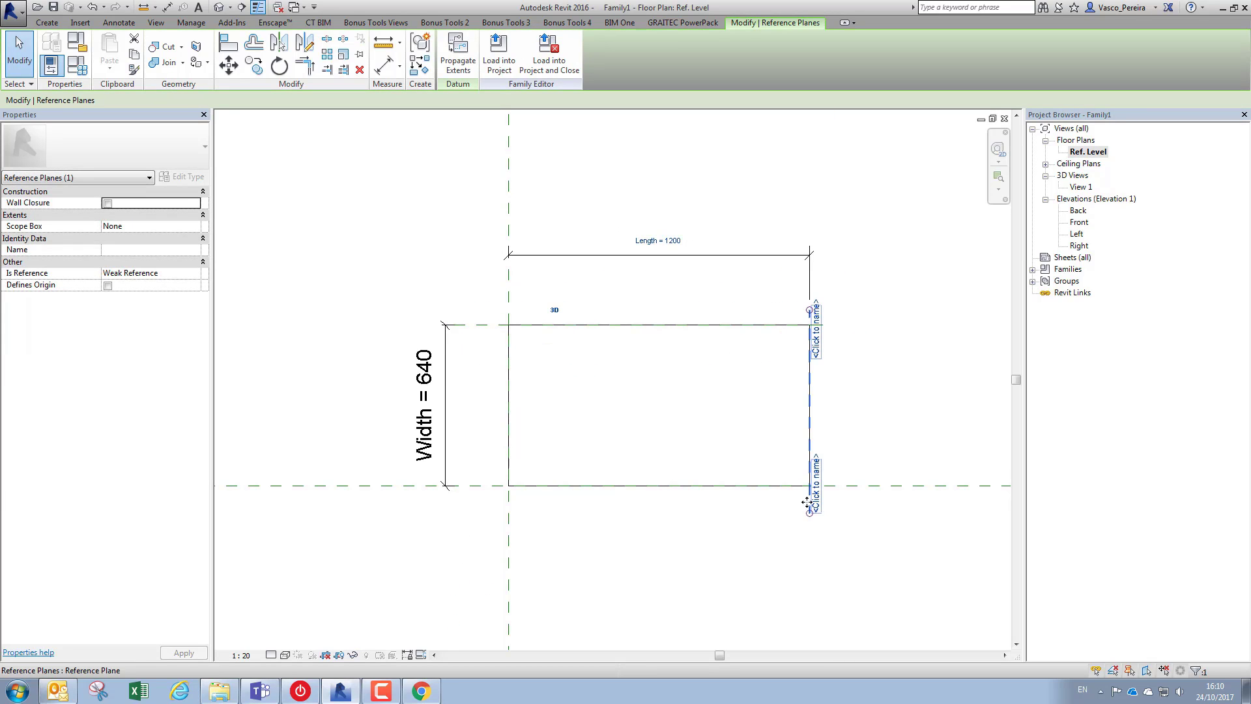
{"action": "left_click_drag", "start_coordinate": [878, 504], "coordinate": [782, 503]}
{"action": "left_click", "coordinate": [784, 441]}
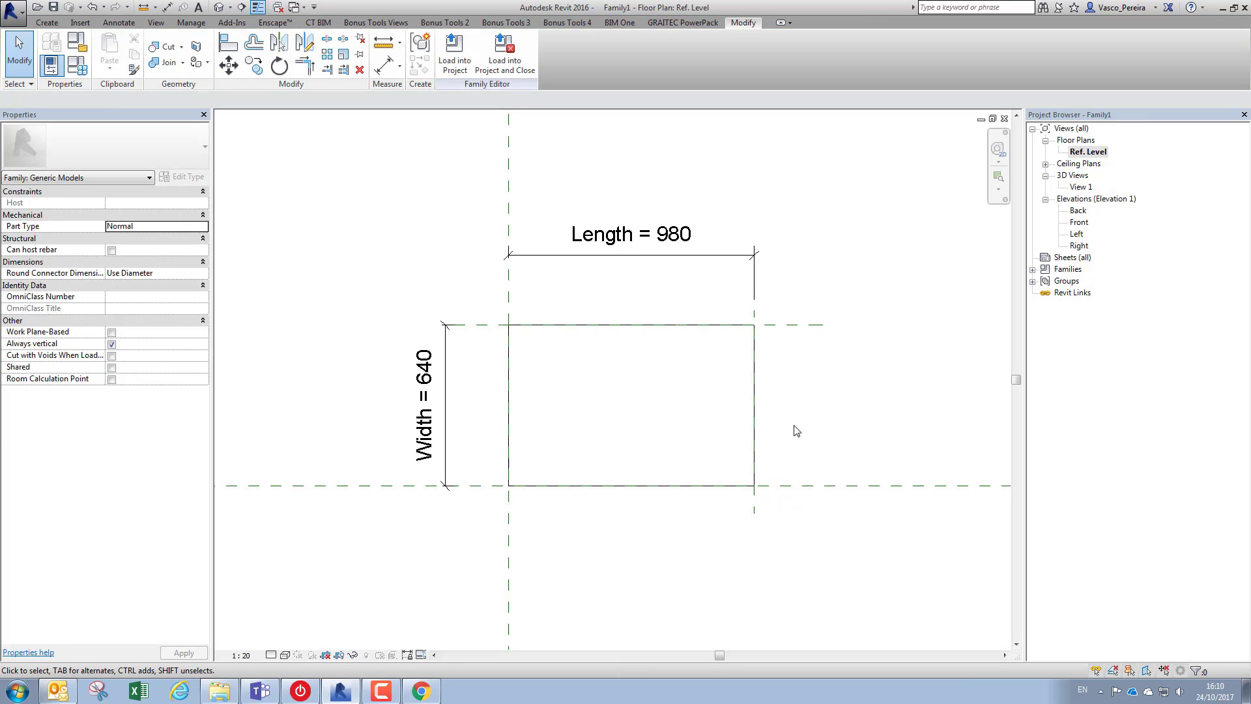
- Load the box family into Project1 and place one instance on the Level 0 plan
{"action": "left_click", "coordinate": [455, 55]}
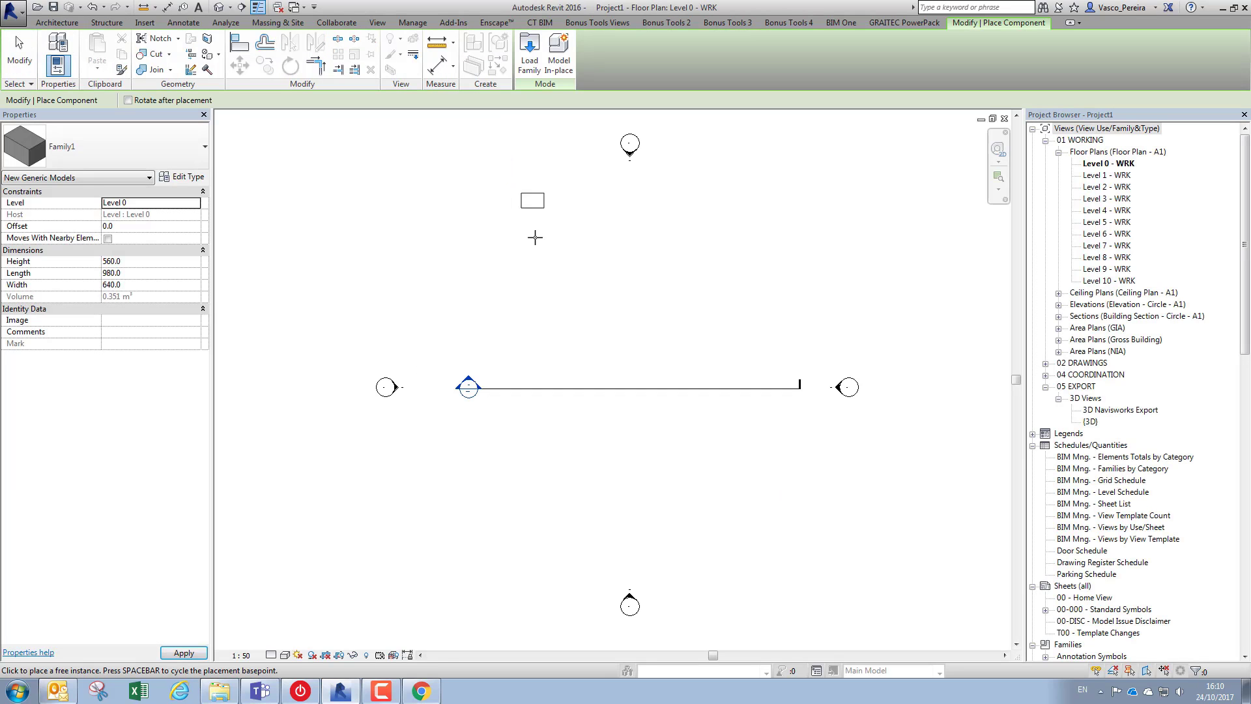
{"action": "left_click", "coordinate": [598, 350]}
{"action": "scroll", "coordinate": [605, 339], "scroll_direction": "up", "scroll_amount": 5}
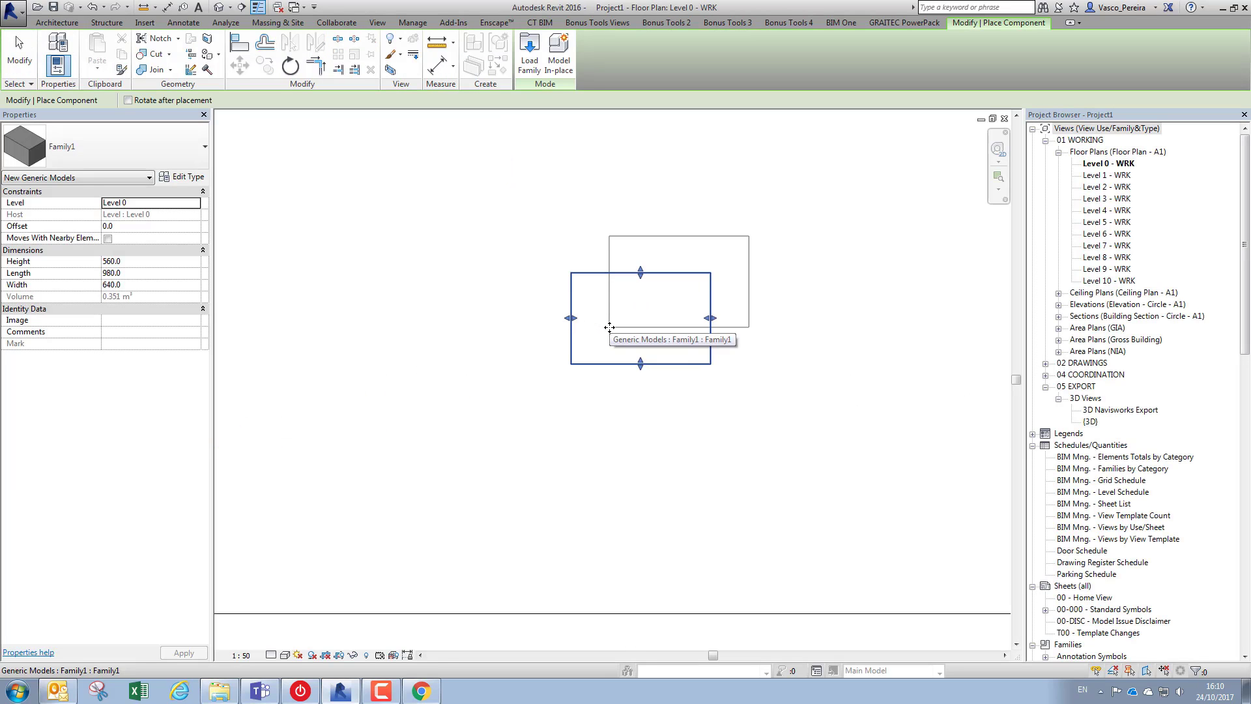
{"action": "key", "text": "Escape"}
{"action": "key", "text": "Escape"}
- Stretch the placed box by its side grip, then set its Height to 800, Length to 500 and Width to 500
{"action": "left_click", "coordinate": [669, 286]}
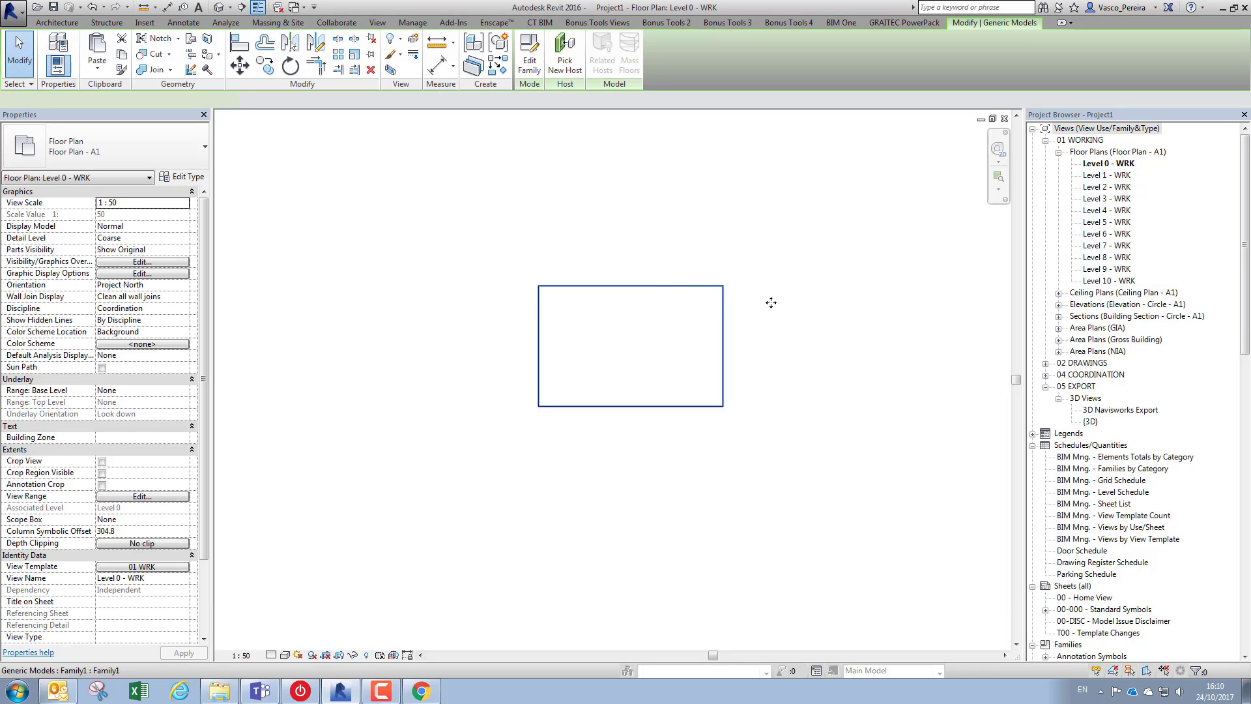
{"action": "left_click_drag", "start_coordinate": [791, 346], "coordinate": [728, 347]}
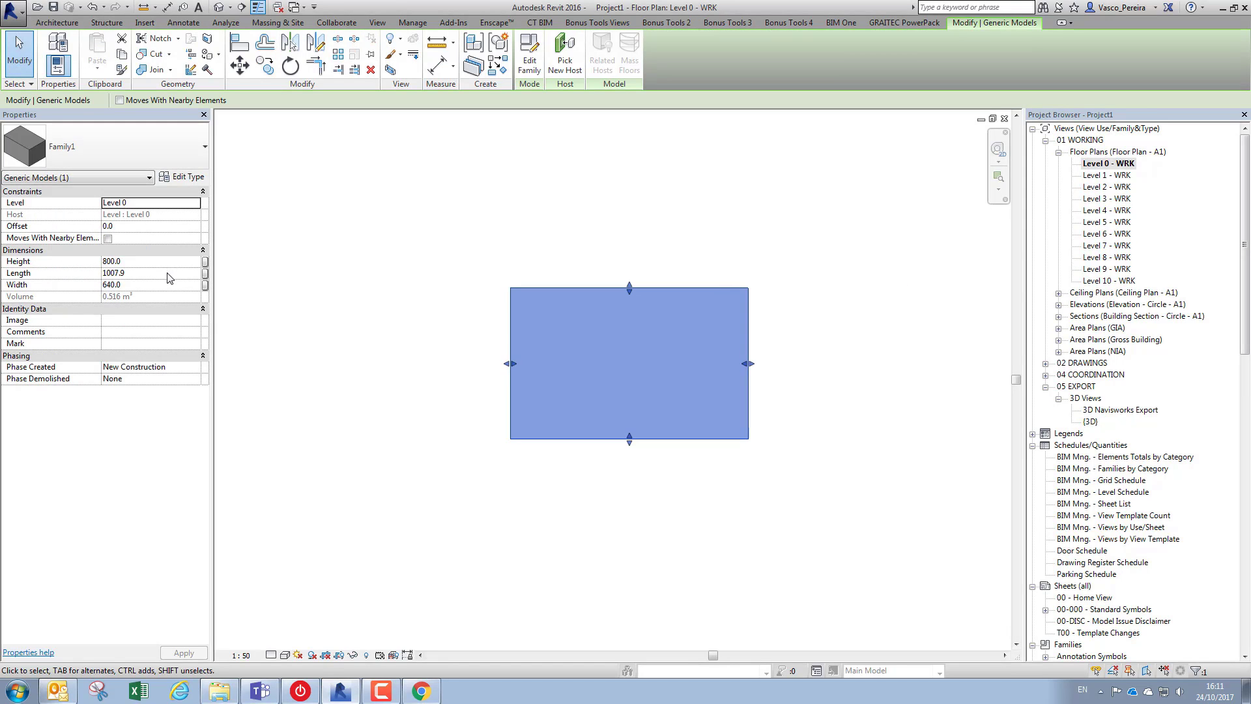
{"action": "left_click", "coordinate": [167, 273]}
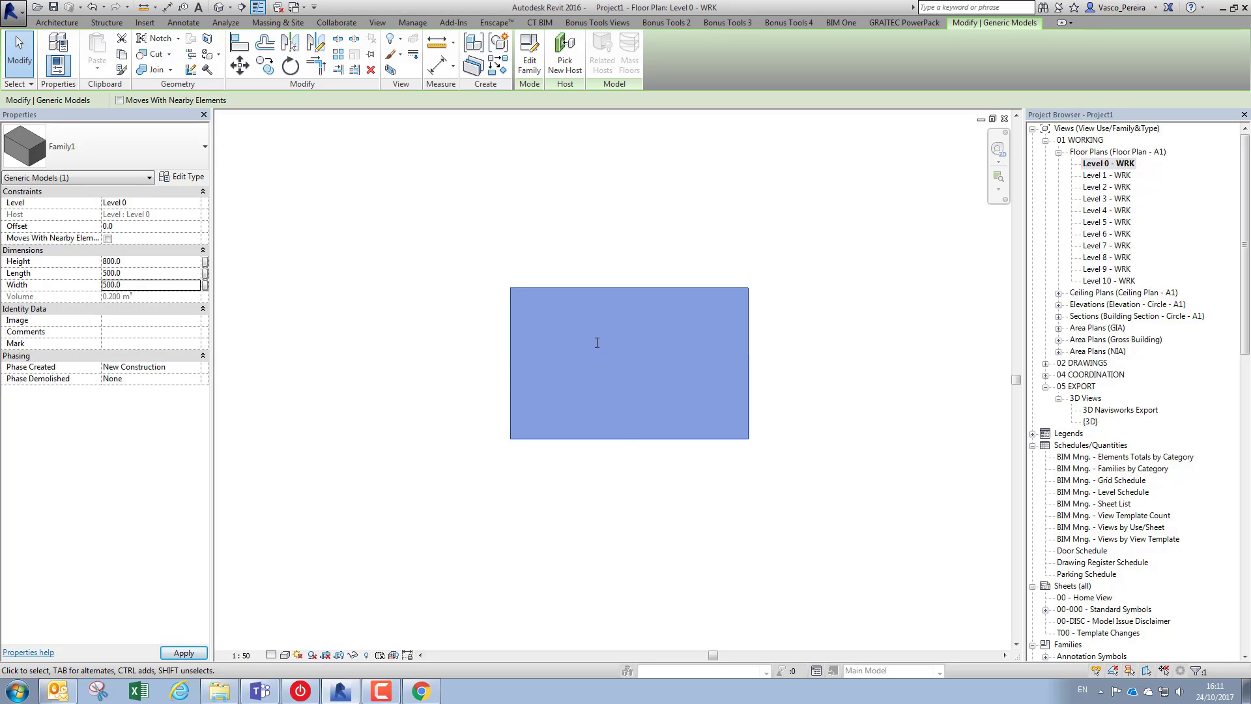
{"action": "left_click", "coordinate": [506, 270]}
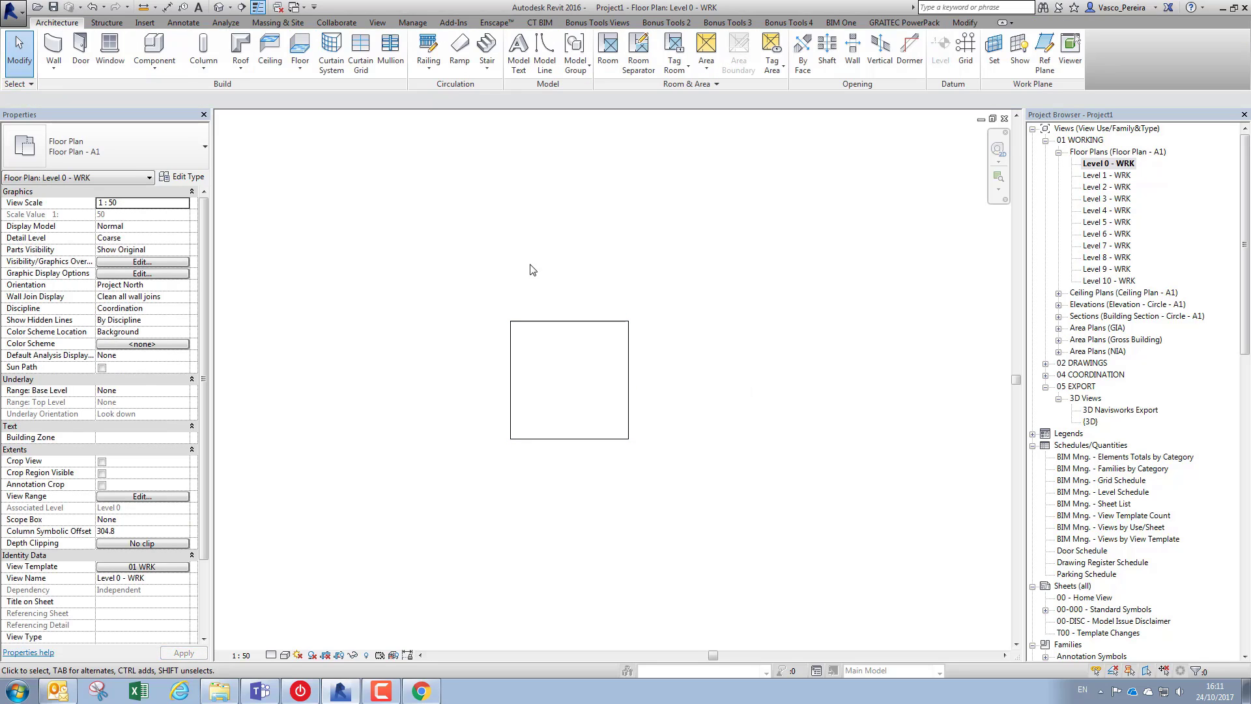
- Open the placed box's family for editing and sketch a new extrusion rectangle about 140 by 120 mm inside the box's lower right corner
{"action": "left_click", "coordinate": [570, 324]}
{"action": "left_click", "coordinate": [530, 55]}
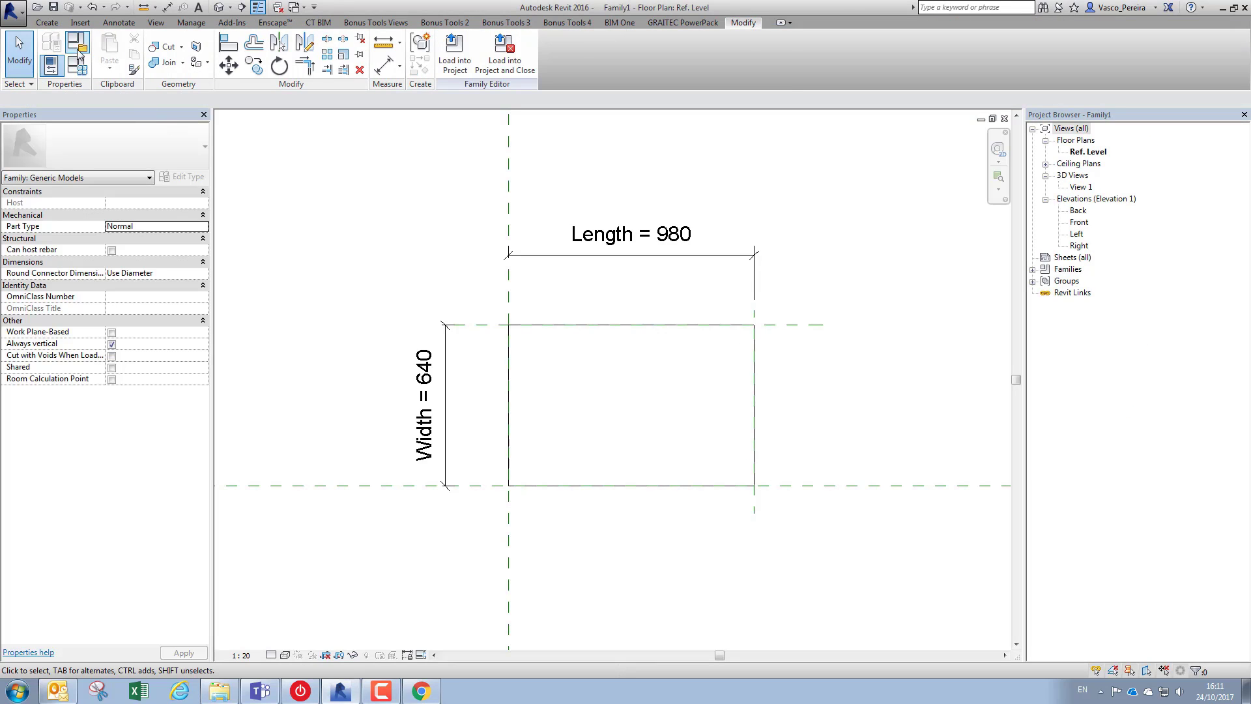
{"action": "left_click", "coordinate": [47, 22]}
{"action": "left_click", "coordinate": [72, 47]}
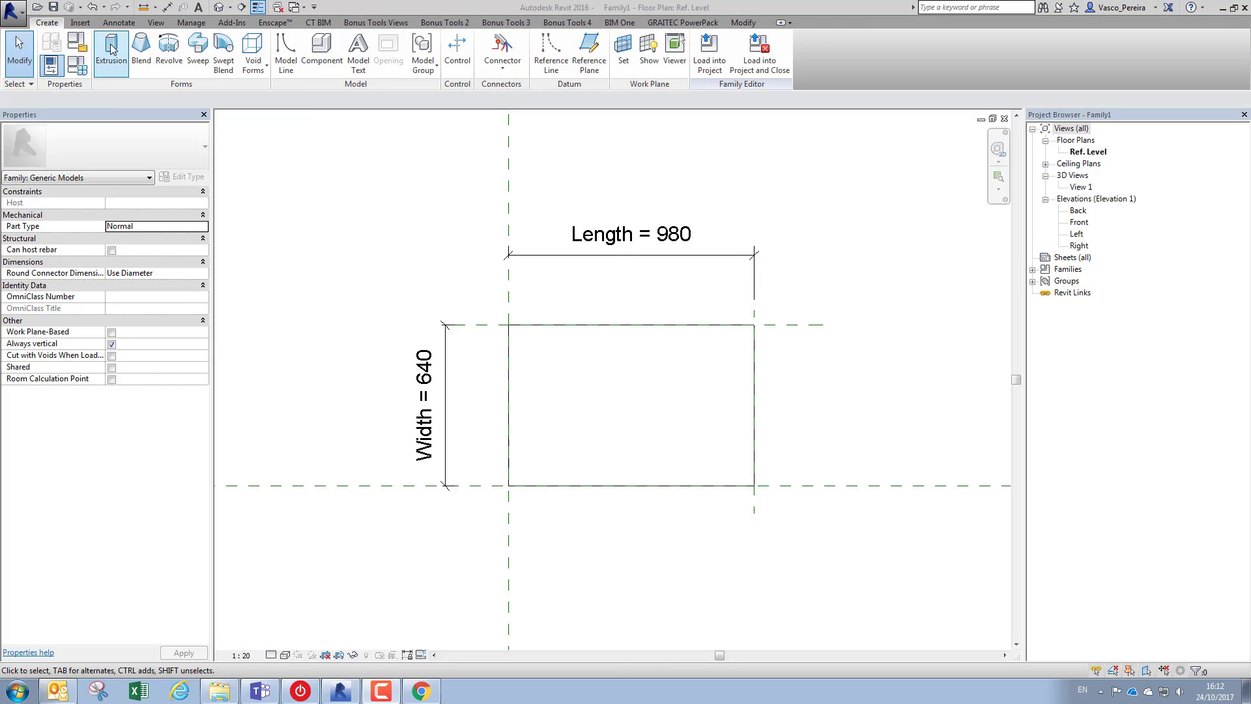
{"action": "left_click", "coordinate": [489, 39]}
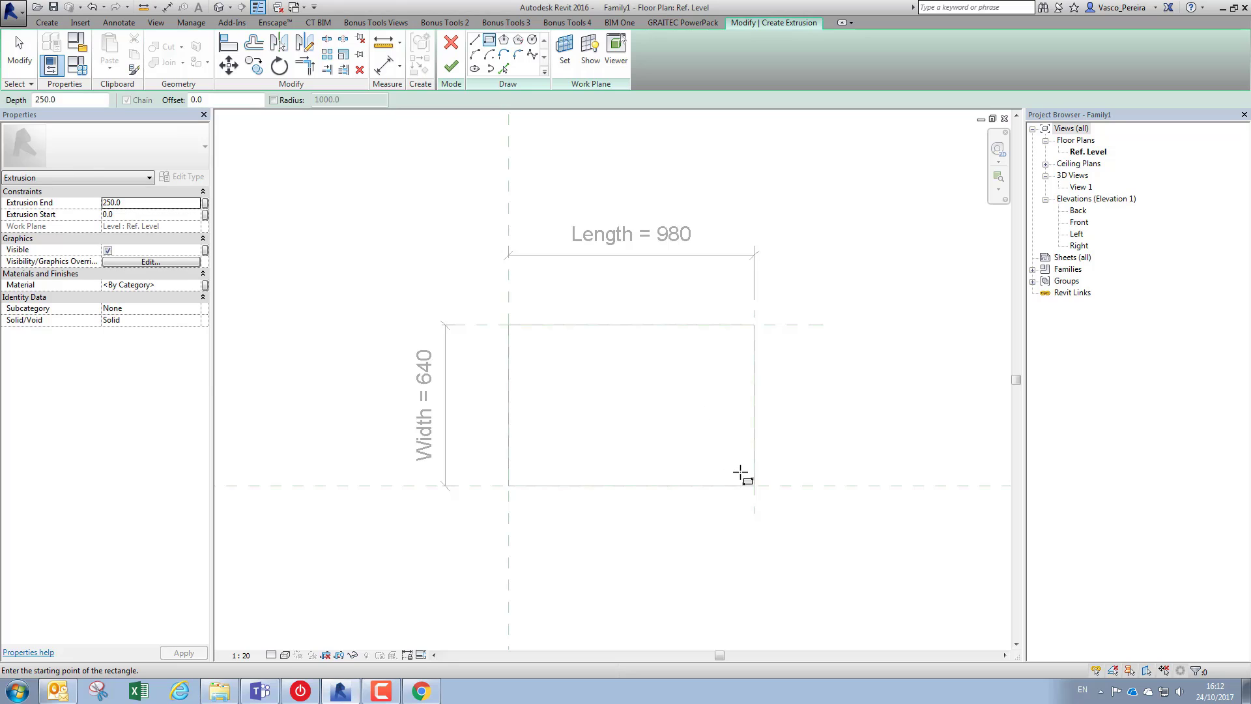
{"action": "left_click", "coordinate": [753, 486]}
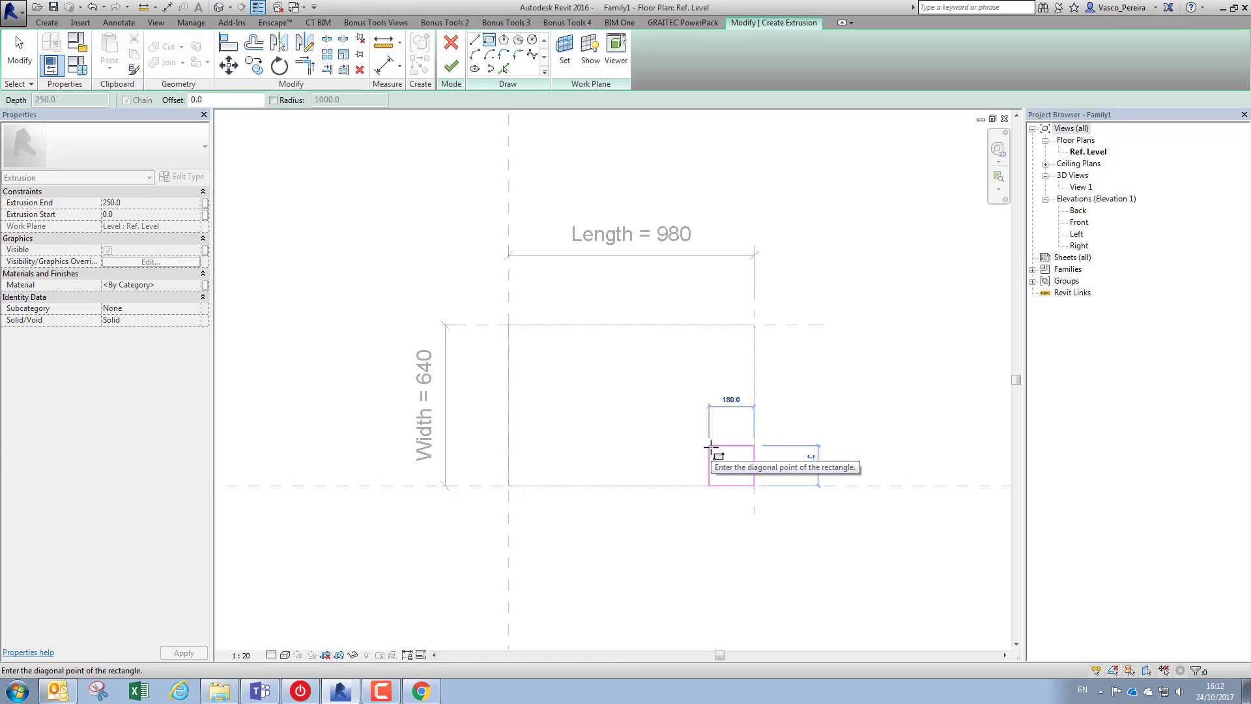
{"action": "left_click", "coordinate": [719, 456]}
- Align the small rectangle's right and lower sides with the reference planes and lock them there
{"action": "key", "text": "a"}
{"action": "key", "text": "l"}
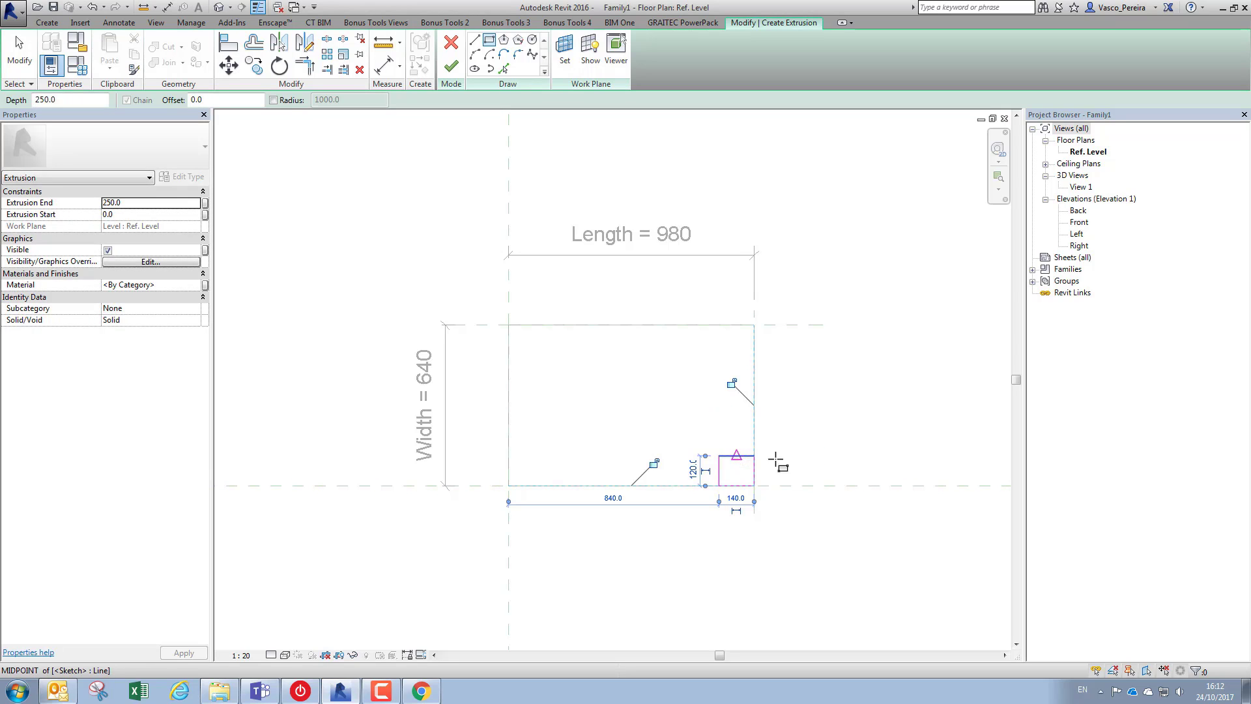
{"action": "left_click", "coordinate": [756, 504]}
{"action": "left_click", "coordinate": [767, 470]}
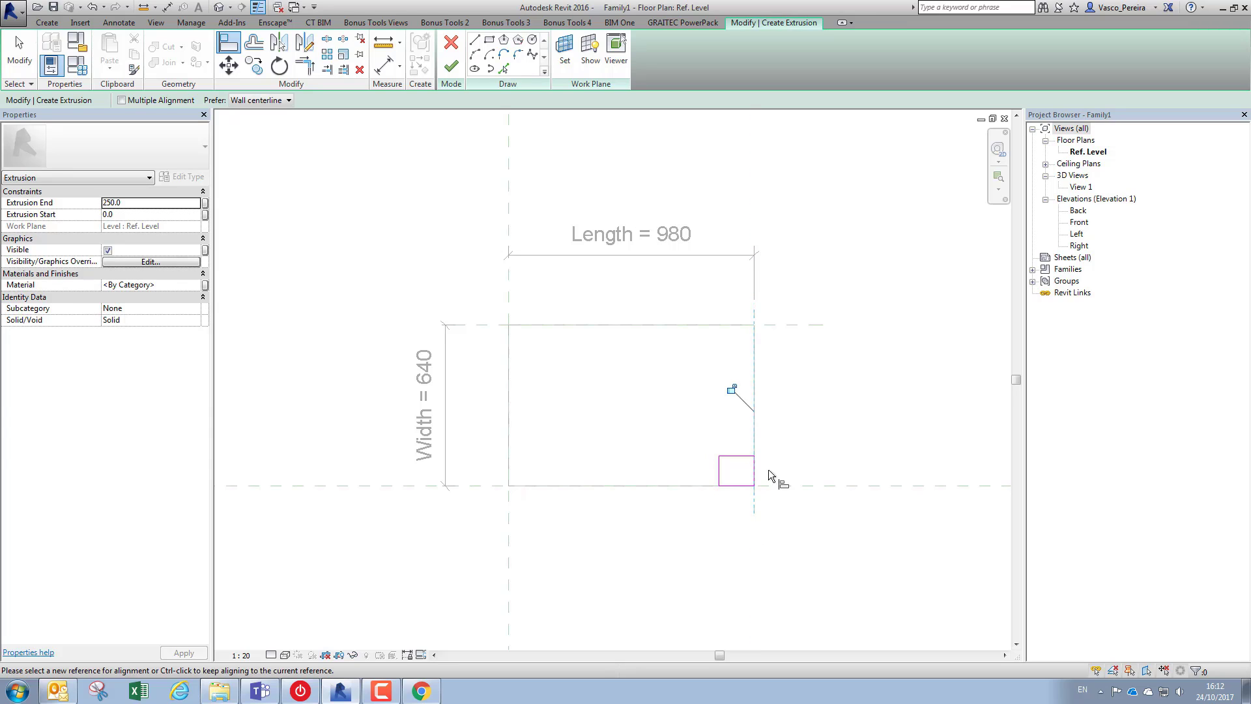
{"action": "left_click", "coordinate": [795, 485]}
{"action": "left_click", "coordinate": [733, 484]}
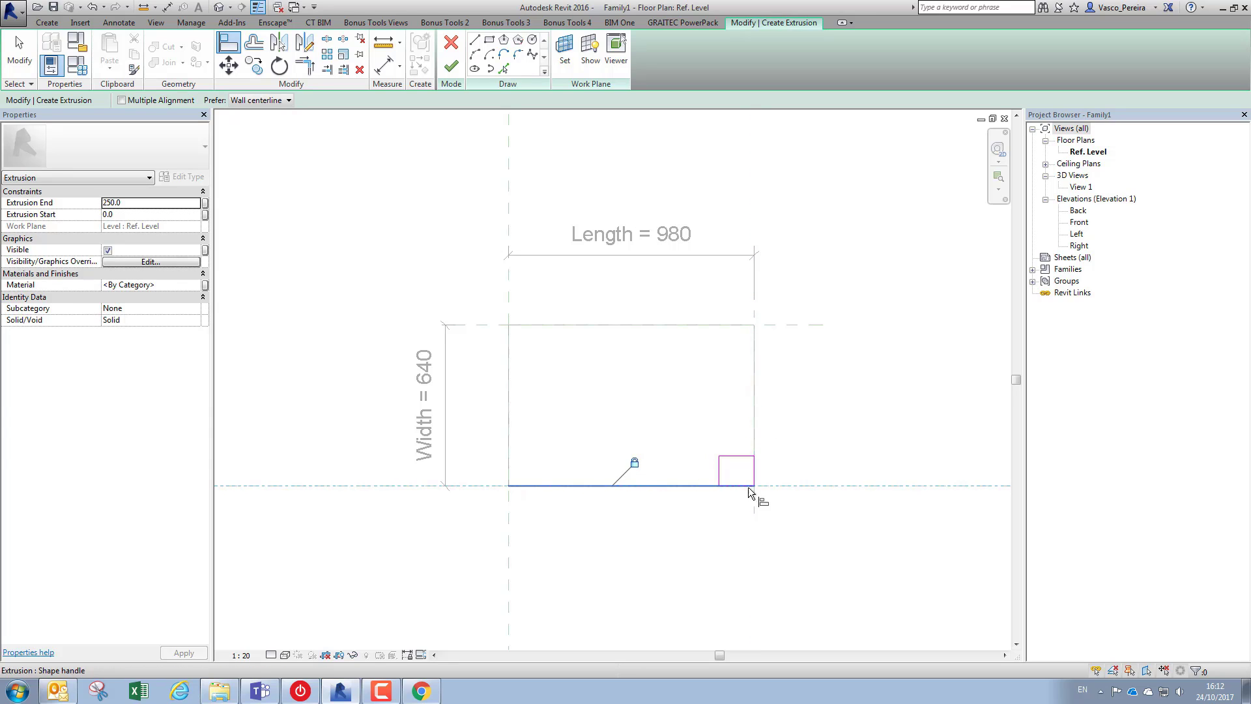
{"action": "scroll", "coordinate": [717, 358], "scroll_direction": "up", "scroll_amount": 3}
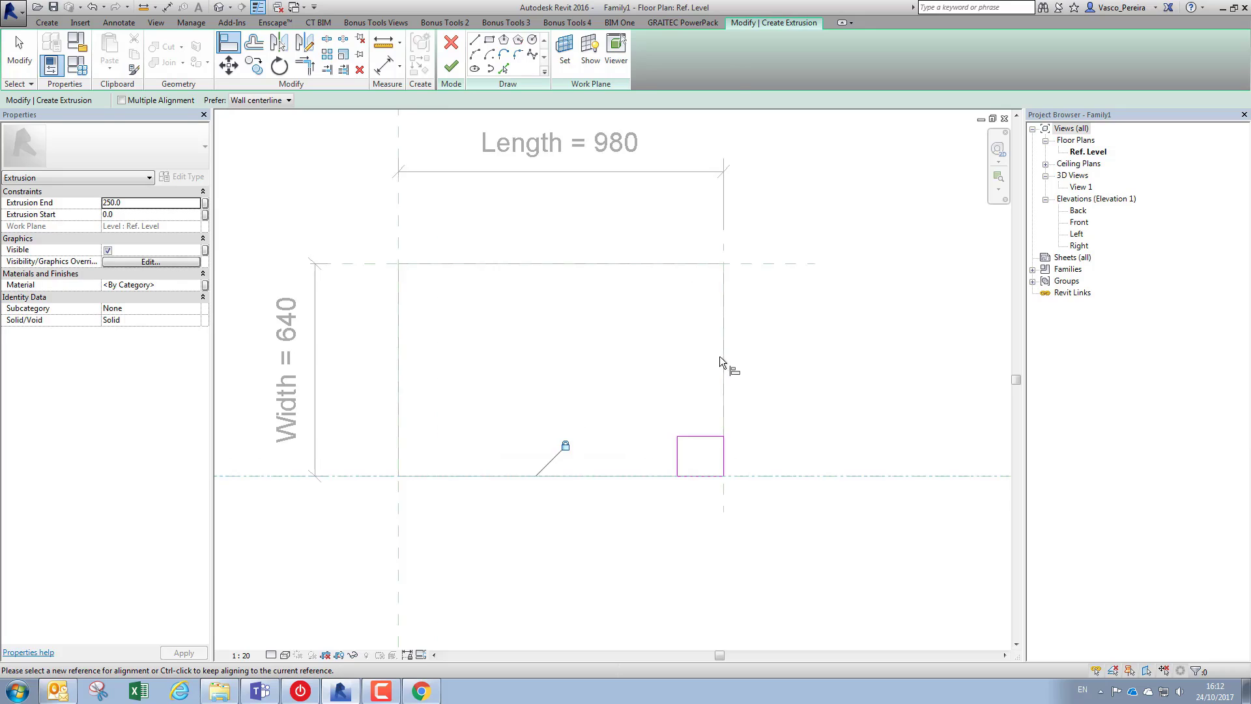
{"action": "key", "text": "Escape"}
{"action": "key", "text": "Escape"}
- Resize the corner rectangle to a 50 by 50 mm square
{"action": "left_click", "coordinate": [687, 456]}
{"action": "left_click", "coordinate": [709, 492]}
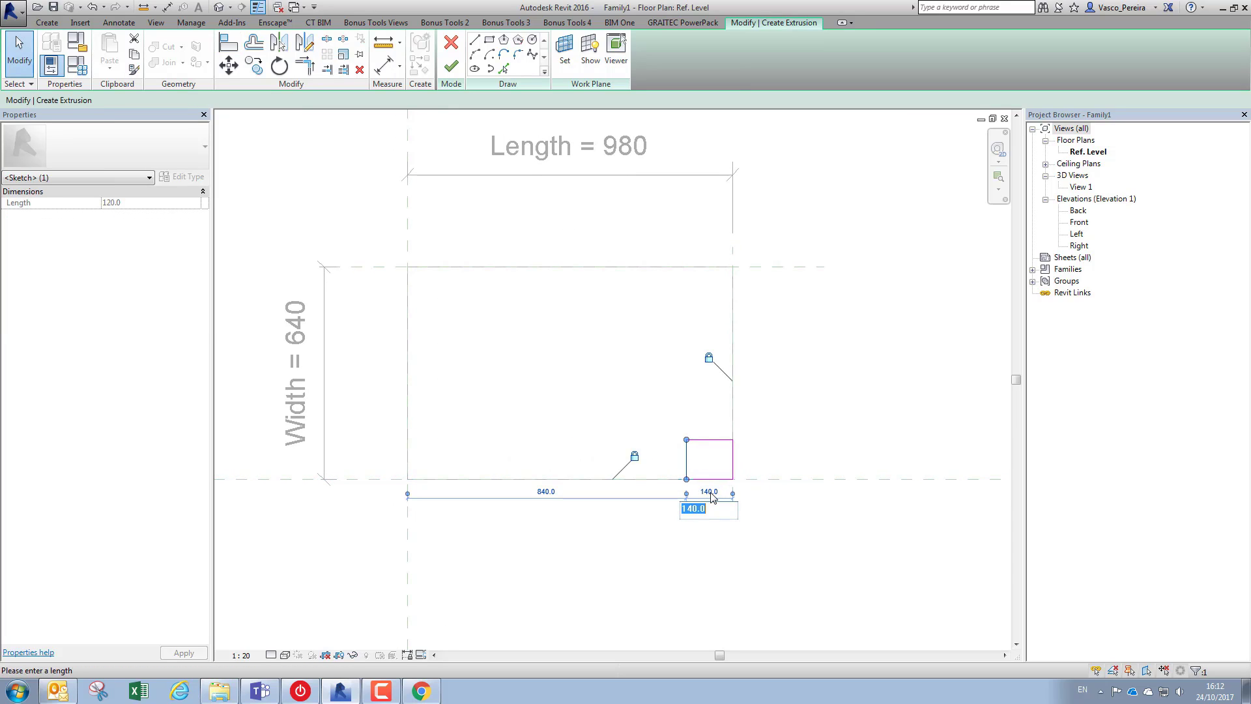
{"action": "type", "text": "50"}
{"action": "key", "text": "Return"}
{"action": "left_click", "coordinate": [727, 440]}
{"action": "left_click", "coordinate": [690, 460]}
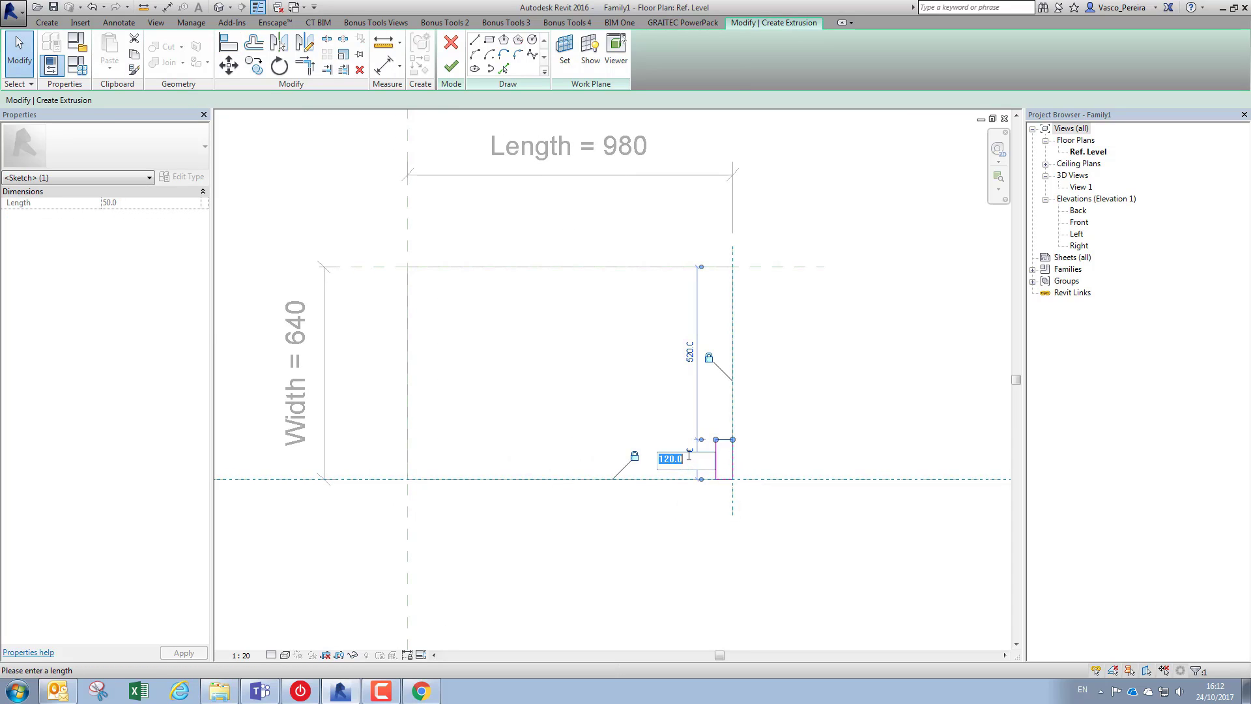
{"action": "type", "text": "50"}
{"action": "key", "text": "Return"}
{"action": "left_click", "coordinate": [823, 461]}
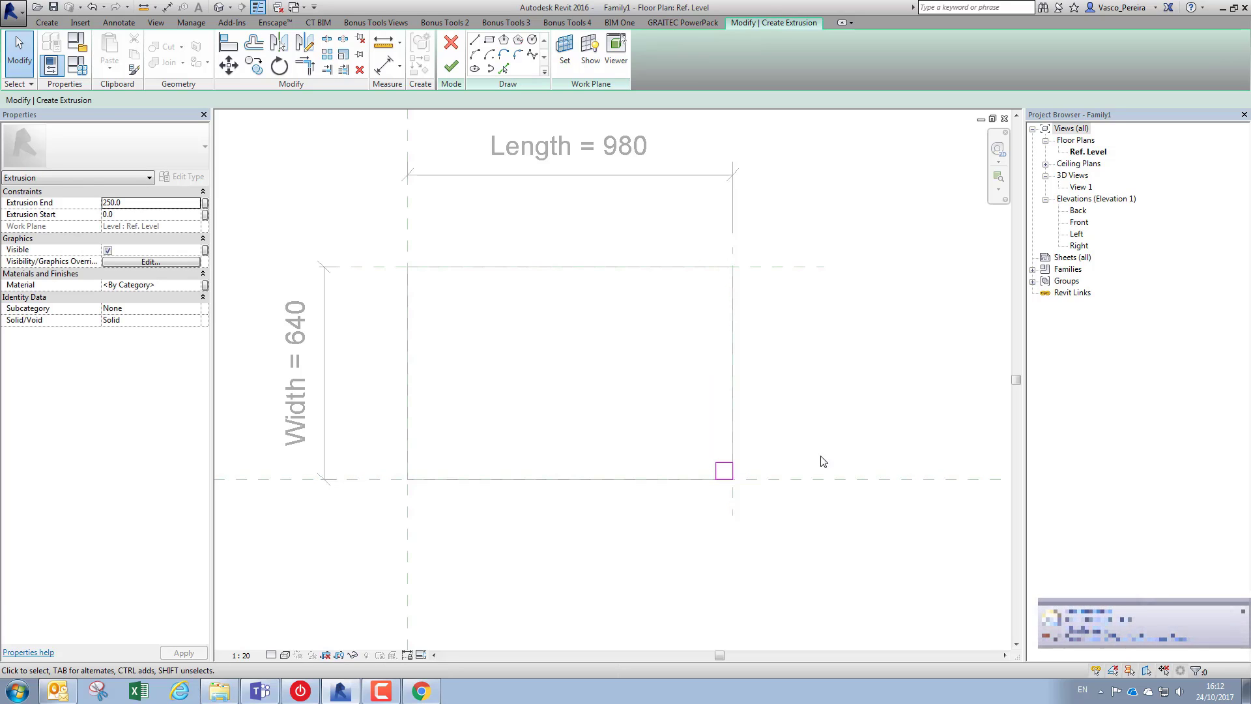
- Dimension the square's vertical size, lock that dimension, and set the view scale to 1:10
{"action": "key", "text": "d"}
{"action": "key", "text": "i"}
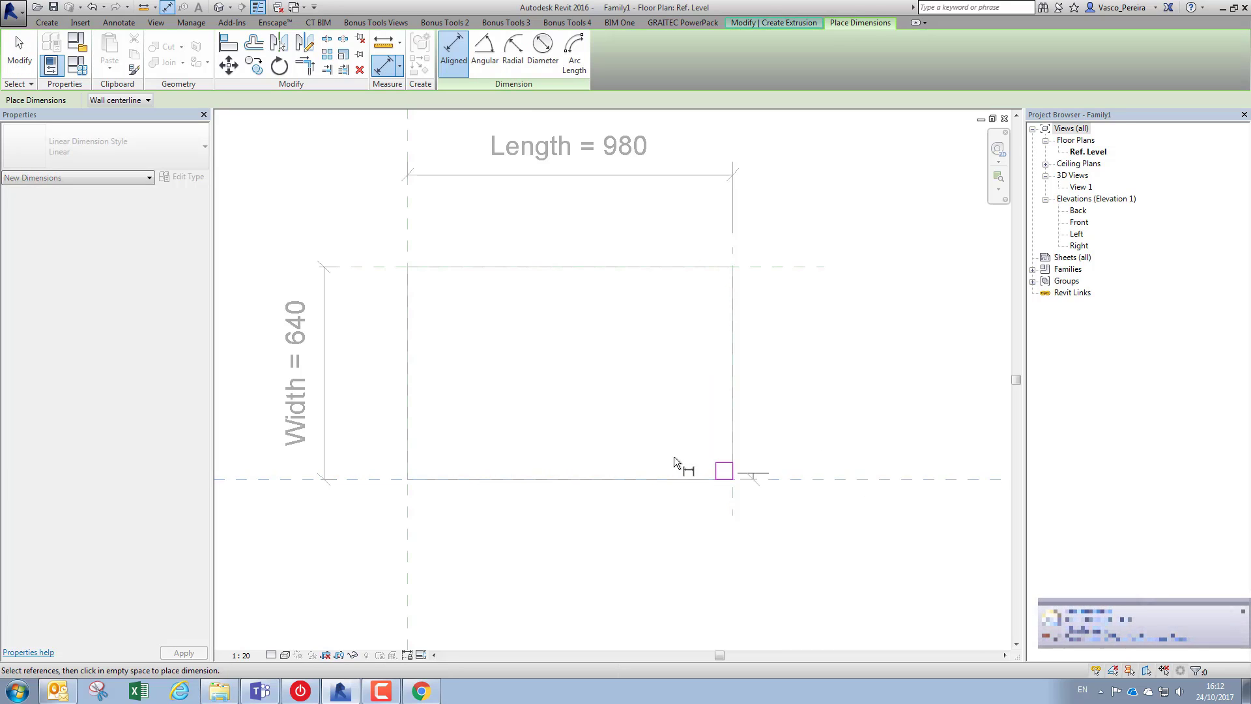
{"action": "left_click", "coordinate": [715, 456]}
{"action": "left_click", "coordinate": [719, 478]}
{"action": "left_click", "coordinate": [773, 469]}
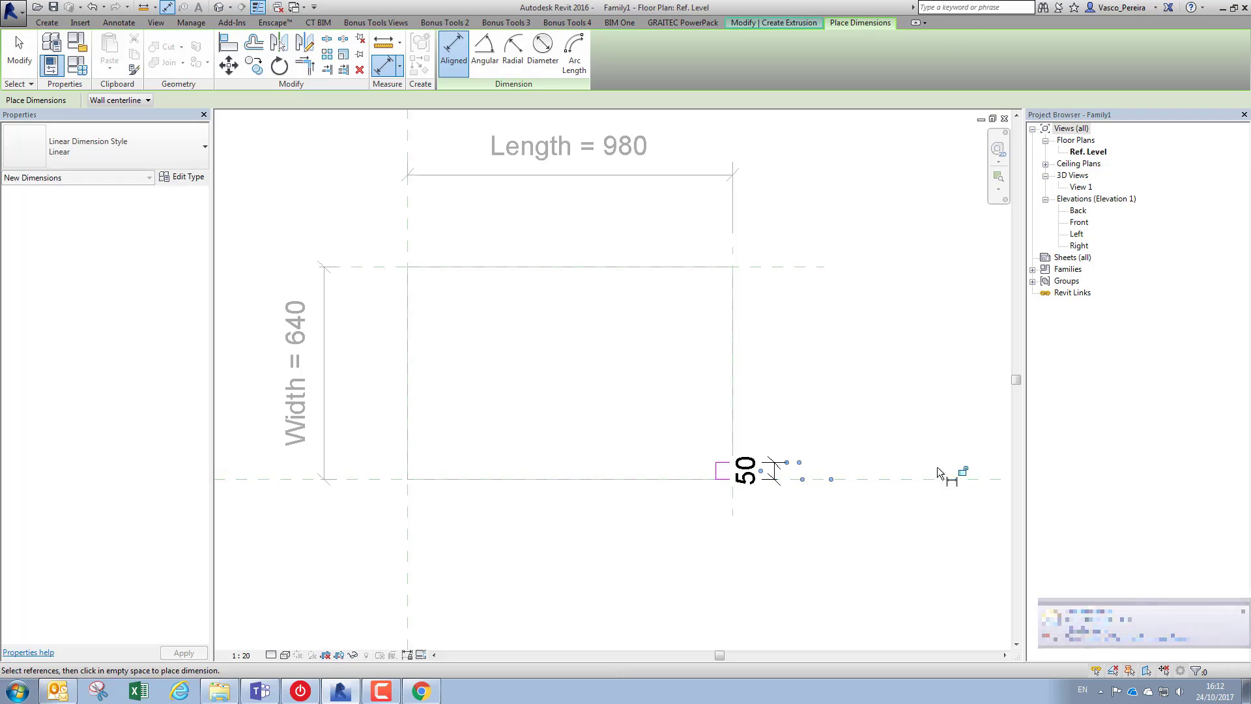
{"action": "left_click", "coordinate": [241, 654]}
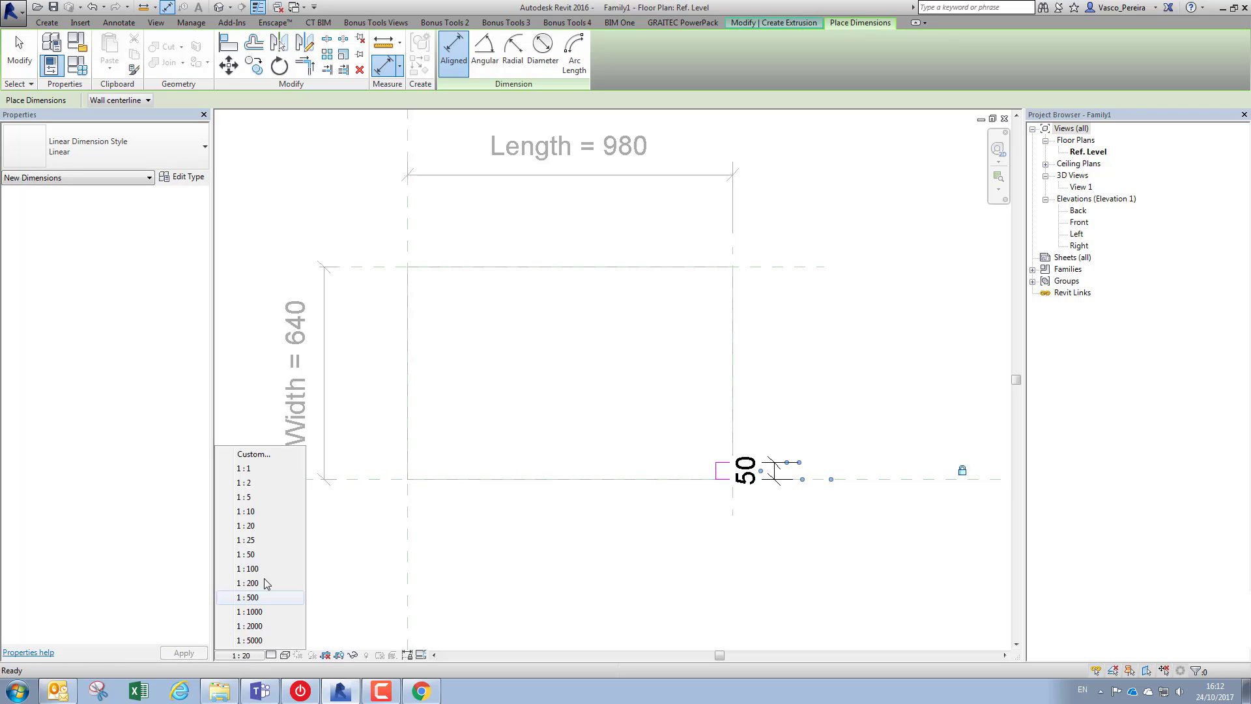
{"action": "left_click", "coordinate": [245, 511]}
{"action": "scroll", "coordinate": [782, 471], "scroll_direction": "up", "scroll_amount": 3}
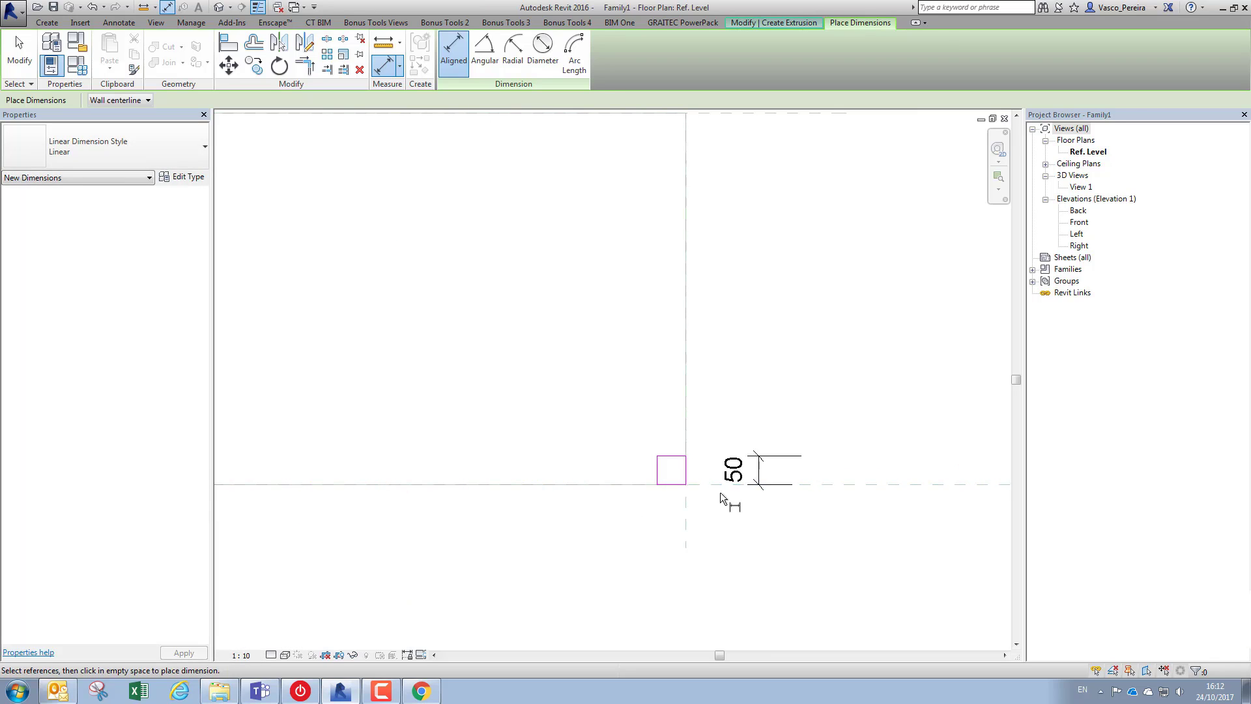
- Dimension the square's horizontal size below the box and finish the extrusion
{"action": "left_click", "coordinate": [686, 502]}
{"action": "left_click", "coordinate": [659, 474]}
{"action": "scroll", "coordinate": [658, 474], "scroll_direction": "down", "scroll_amount": 2}
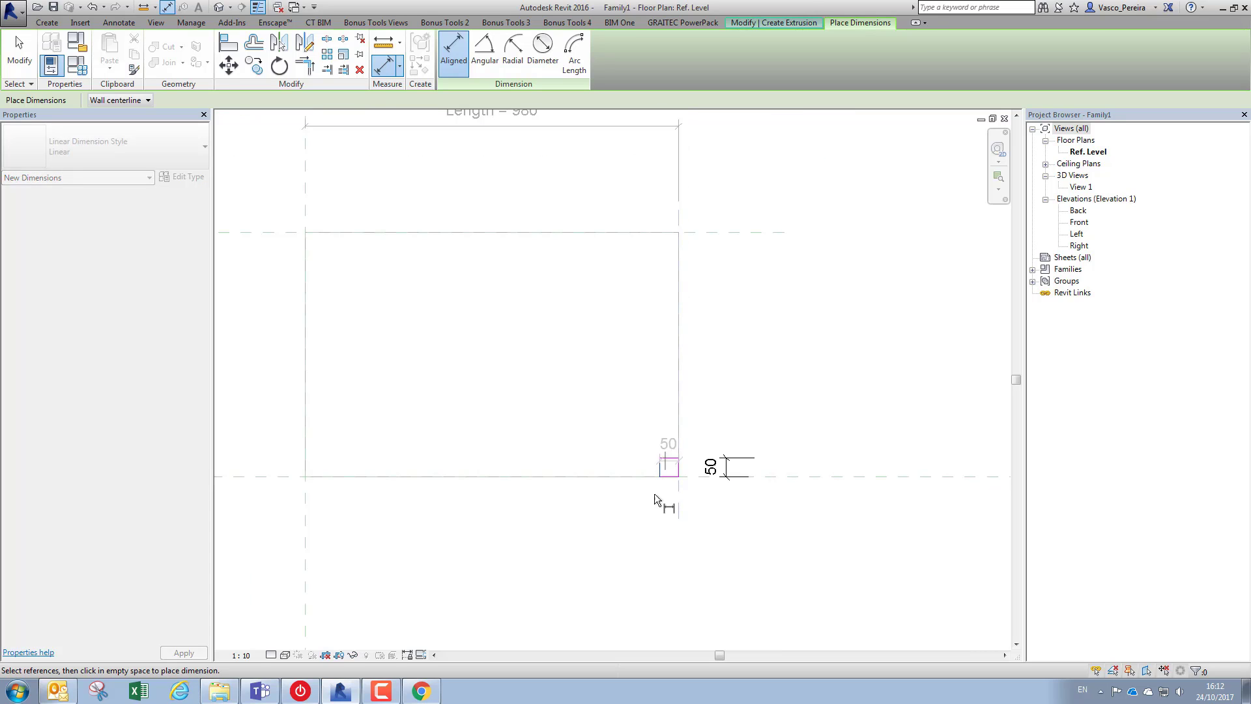
{"action": "left_click", "coordinate": [638, 553]}
{"action": "key", "text": "Escape"}
{"action": "scroll", "coordinate": [669, 450], "scroll_direction": "down", "scroll_amount": 2}
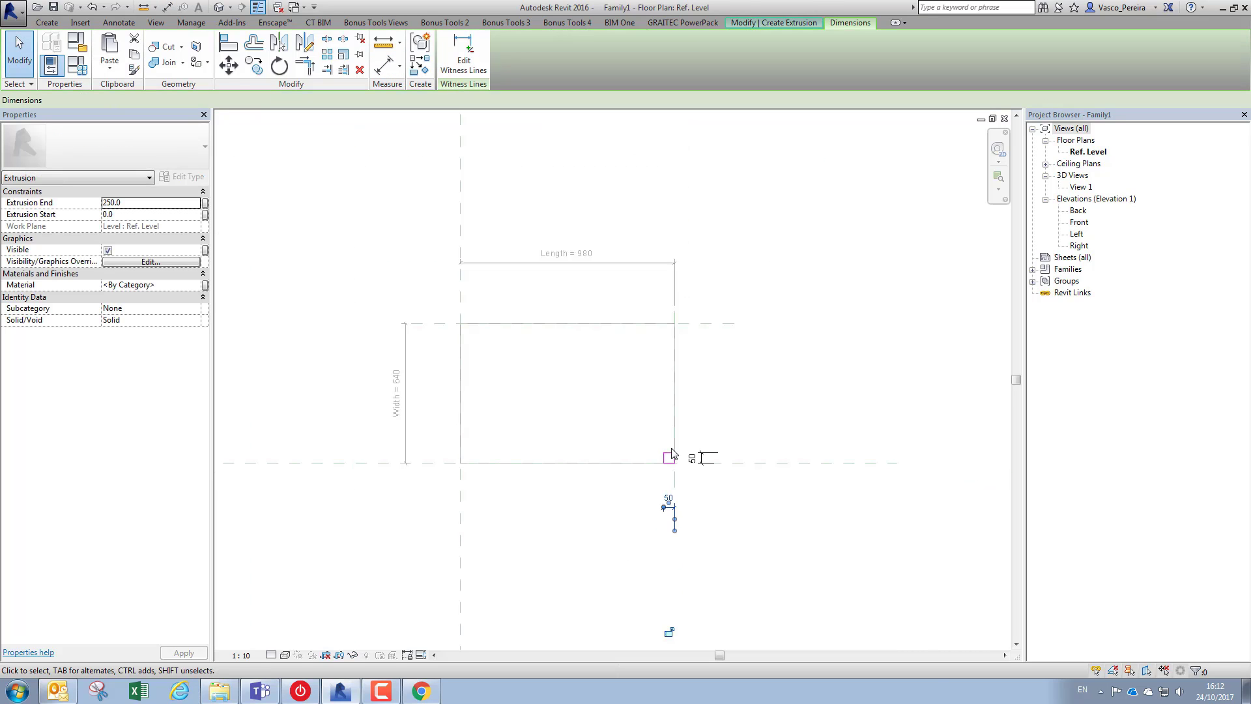
{"action": "scroll", "coordinate": [671, 515], "scroll_direction": "up", "scroll_amount": 3}
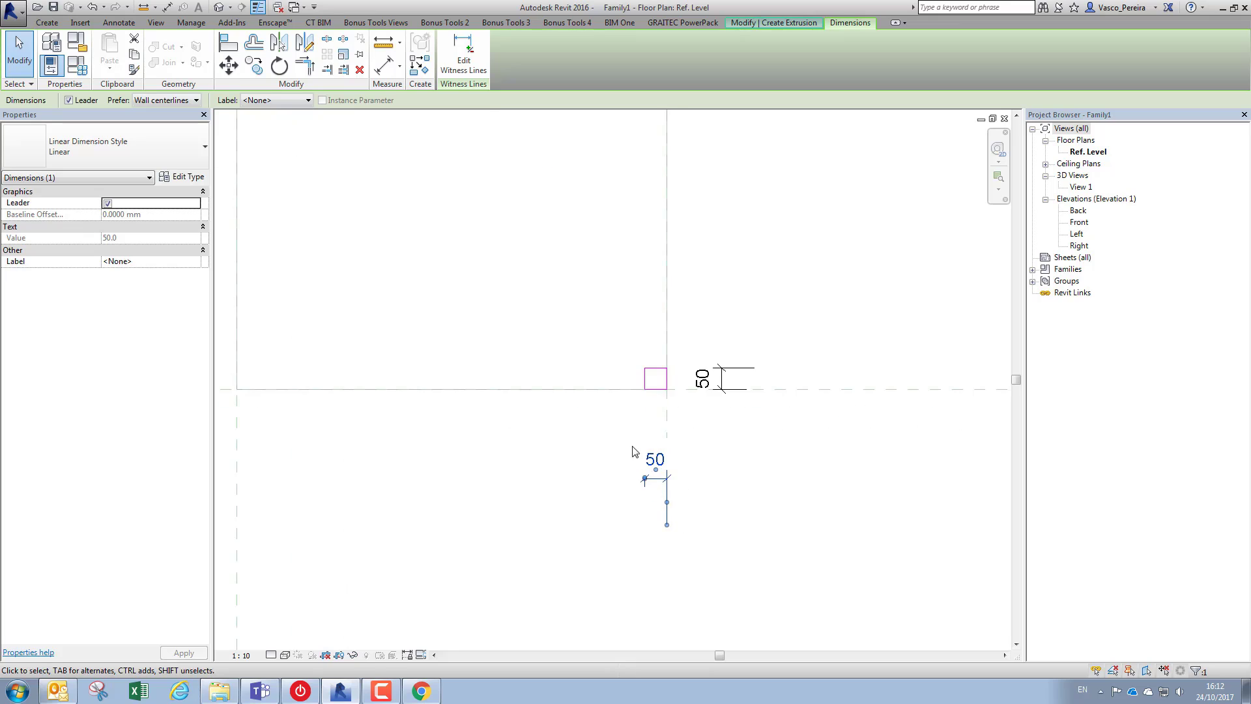
{"action": "scroll", "coordinate": [654, 435], "scroll_direction": "up", "scroll_amount": 1}
{"action": "key", "text": "Escape"}
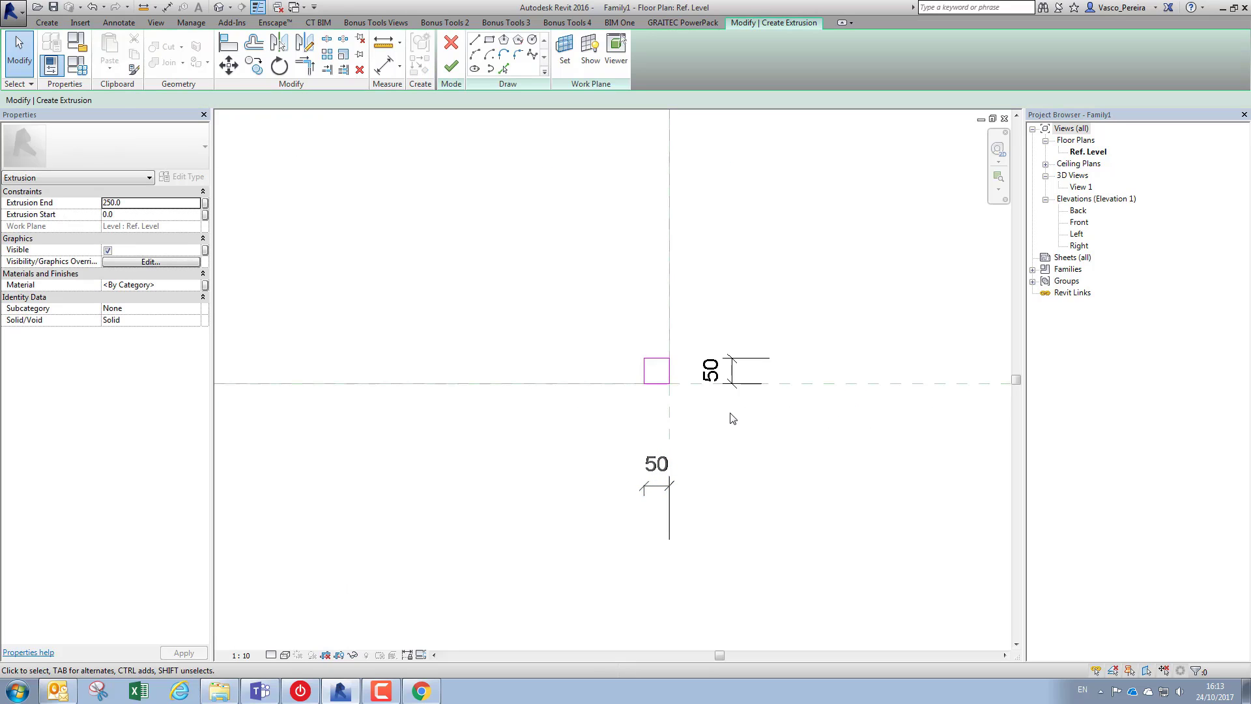
{"action": "left_click", "coordinate": [451, 66]}
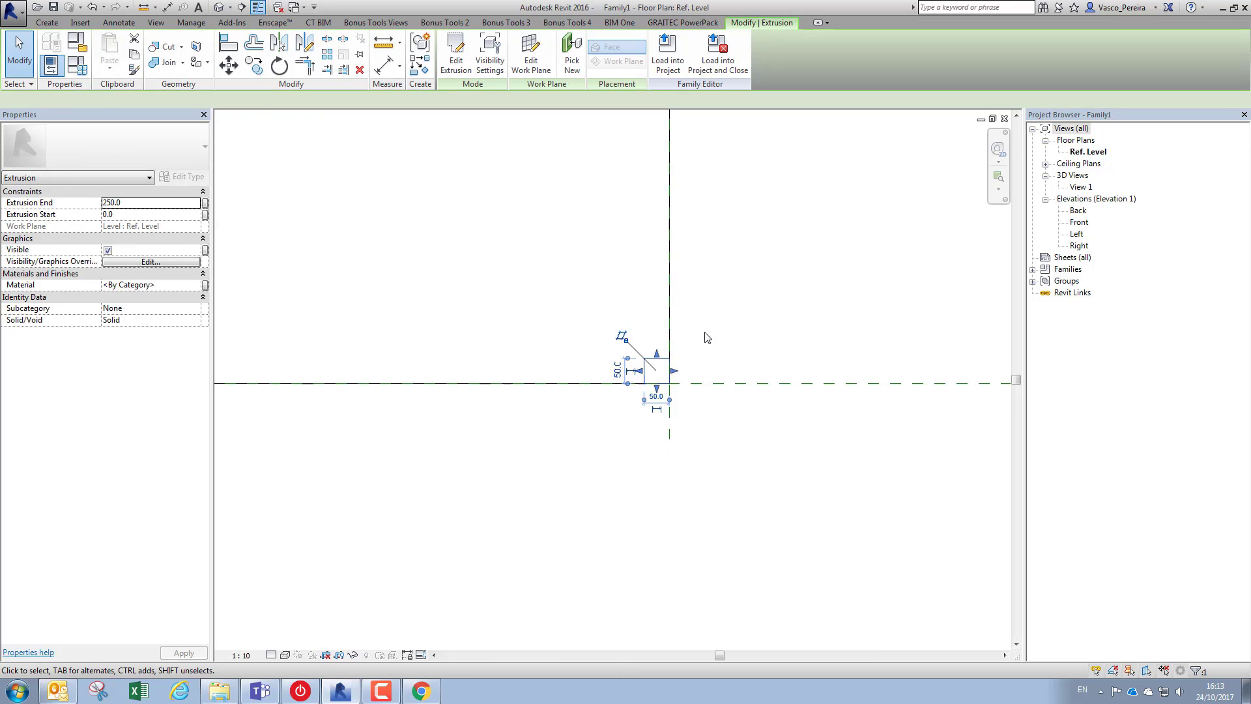
- In the Front elevation, draw a horizontal reference plane across the box about 62 mm below the Height reference plane
{"action": "scroll", "coordinate": [713, 343], "scroll_direction": "down", "scroll_amount": 1}
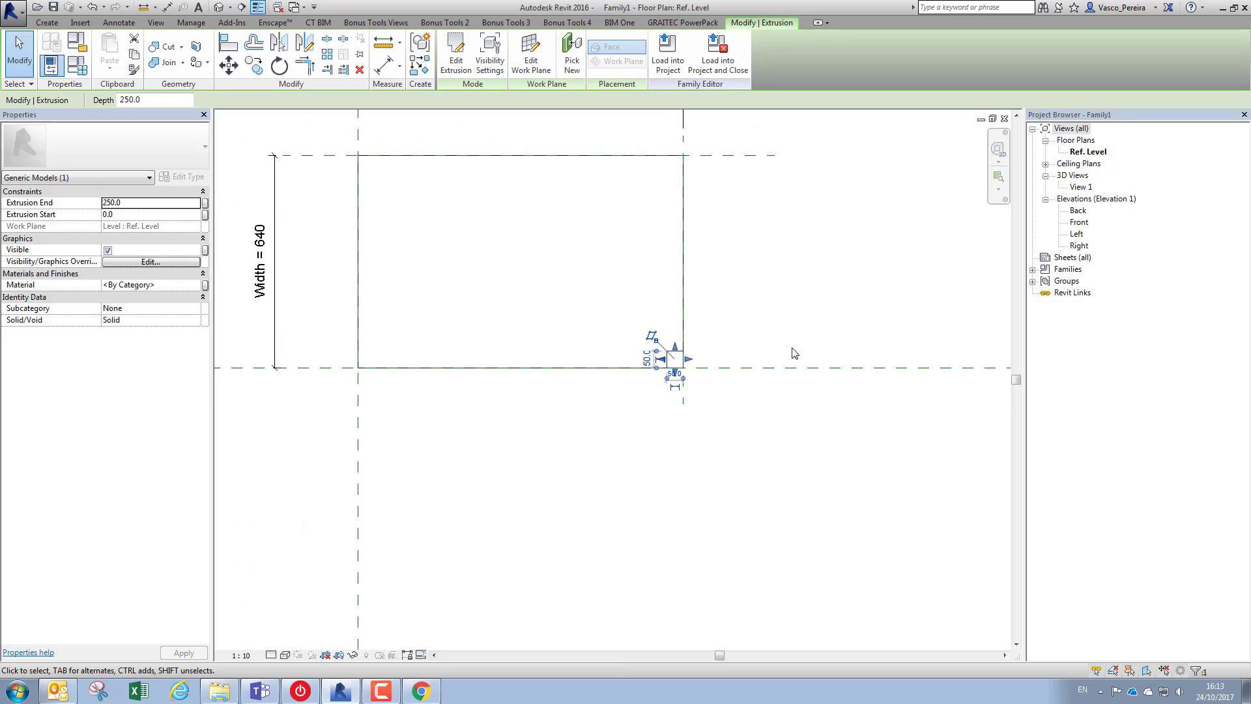
{"action": "double_click", "coordinate": [1078, 222]}
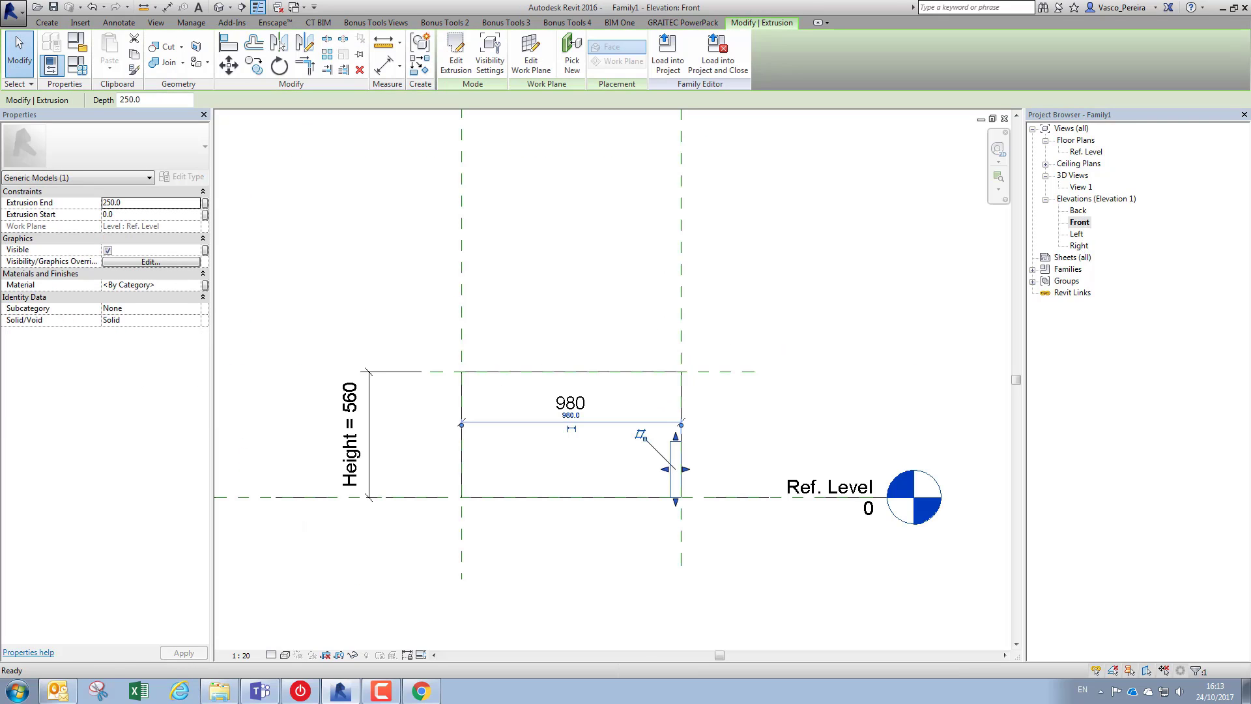
{"action": "left_click", "coordinate": [47, 22]}
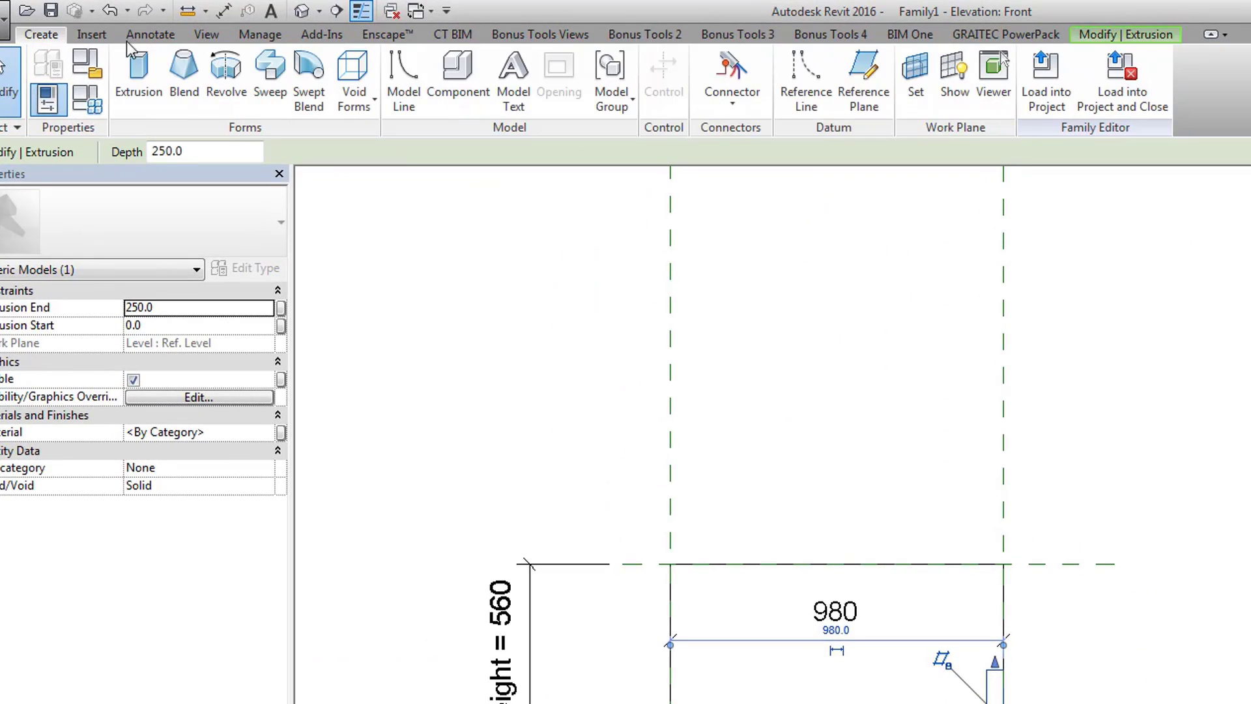
{"action": "left_click", "coordinate": [844, 70]}
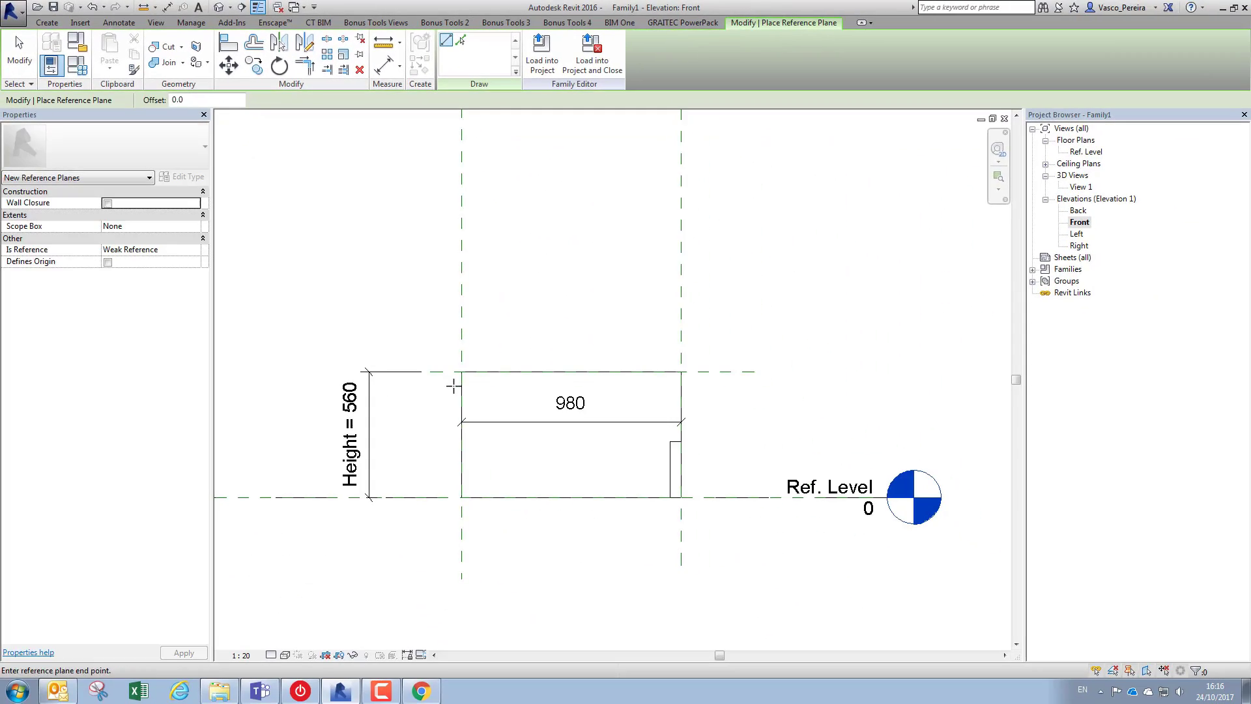
{"action": "left_click", "coordinate": [594, 585]}
{"action": "left_click", "coordinate": [728, 385]}
{"action": "key", "text": "Escape"}
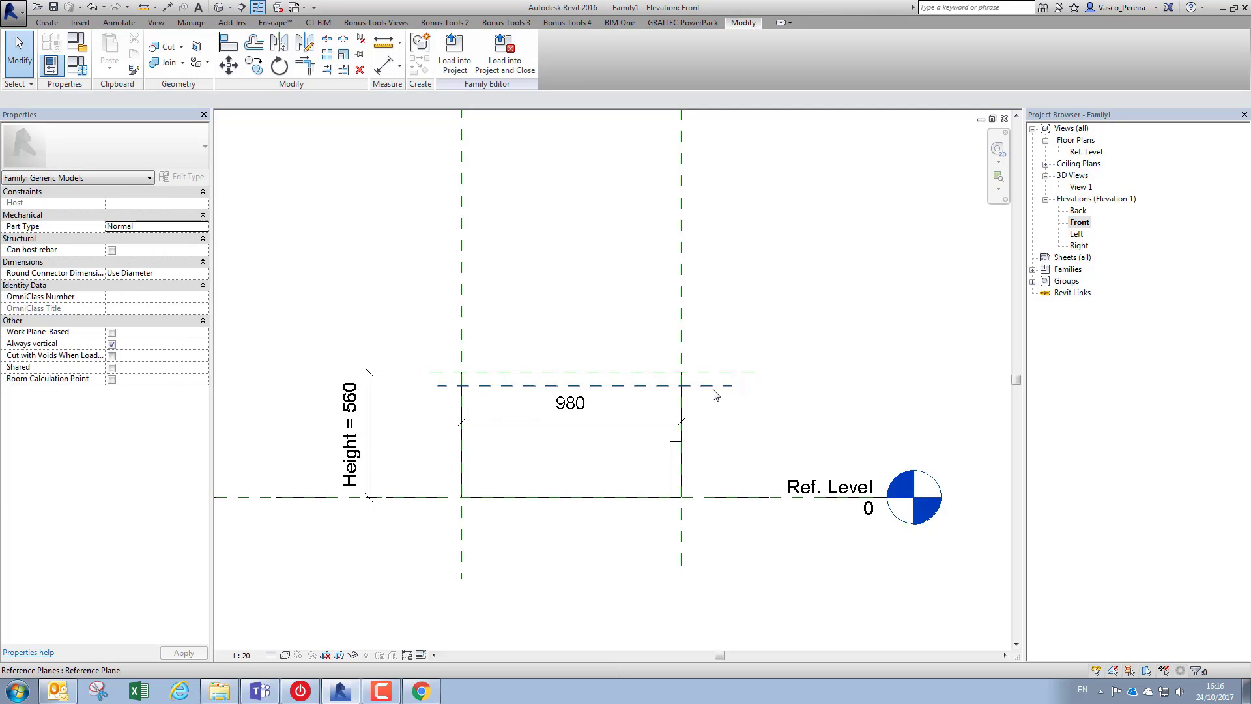
- Set the new horizontal reference plane's distance below the Height reference plane to 80 mm
{"action": "left_click", "coordinate": [698, 389]}
{"action": "left_click", "coordinate": [489, 379]}
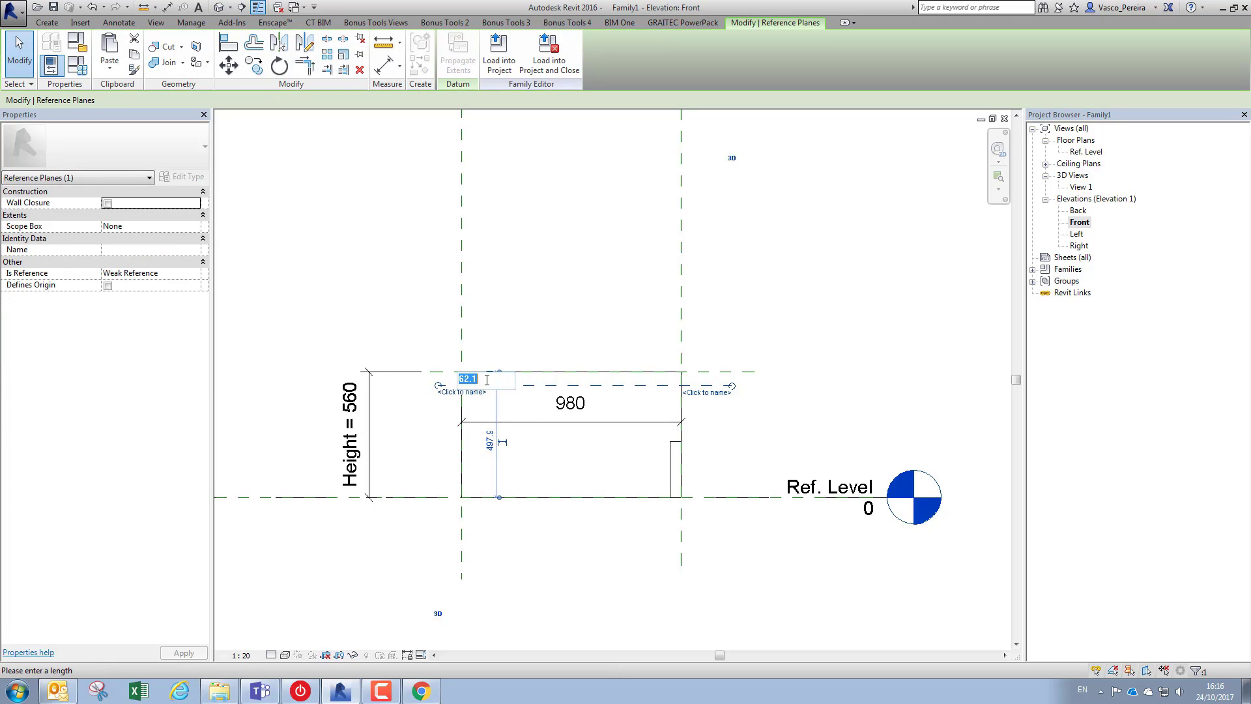
{"action": "type", "text": "80"}
{"action": "key", "text": "Return"}
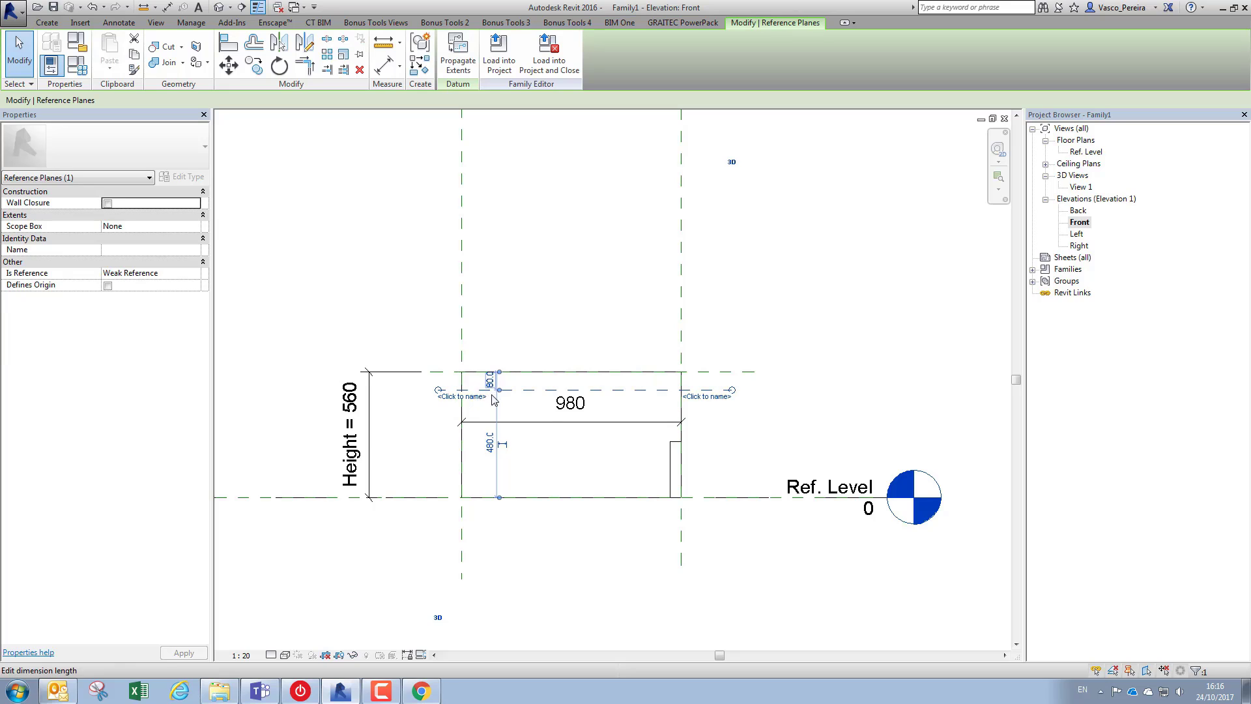
- Align the bottom of the large box and the top of the corner extrusion to the new reference plane and lock them
{"action": "key", "text": "a"}
{"action": "key", "text": "l"}
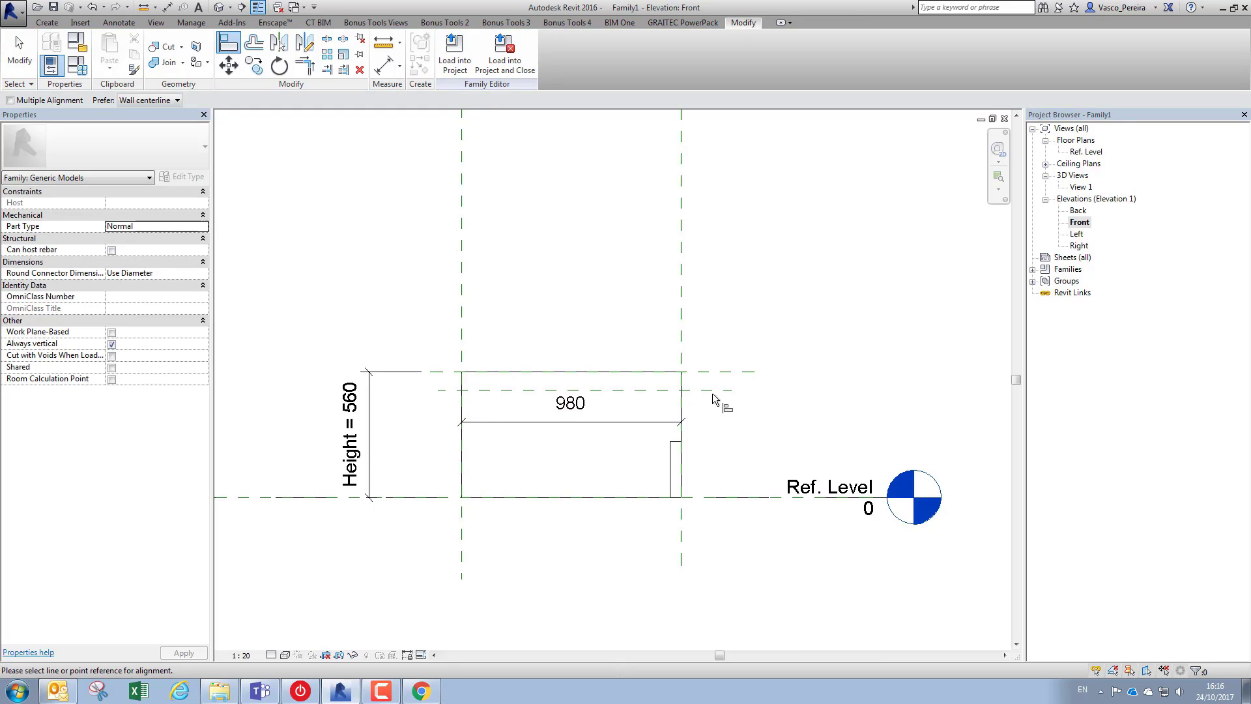
{"action": "left_click", "coordinate": [712, 389]}
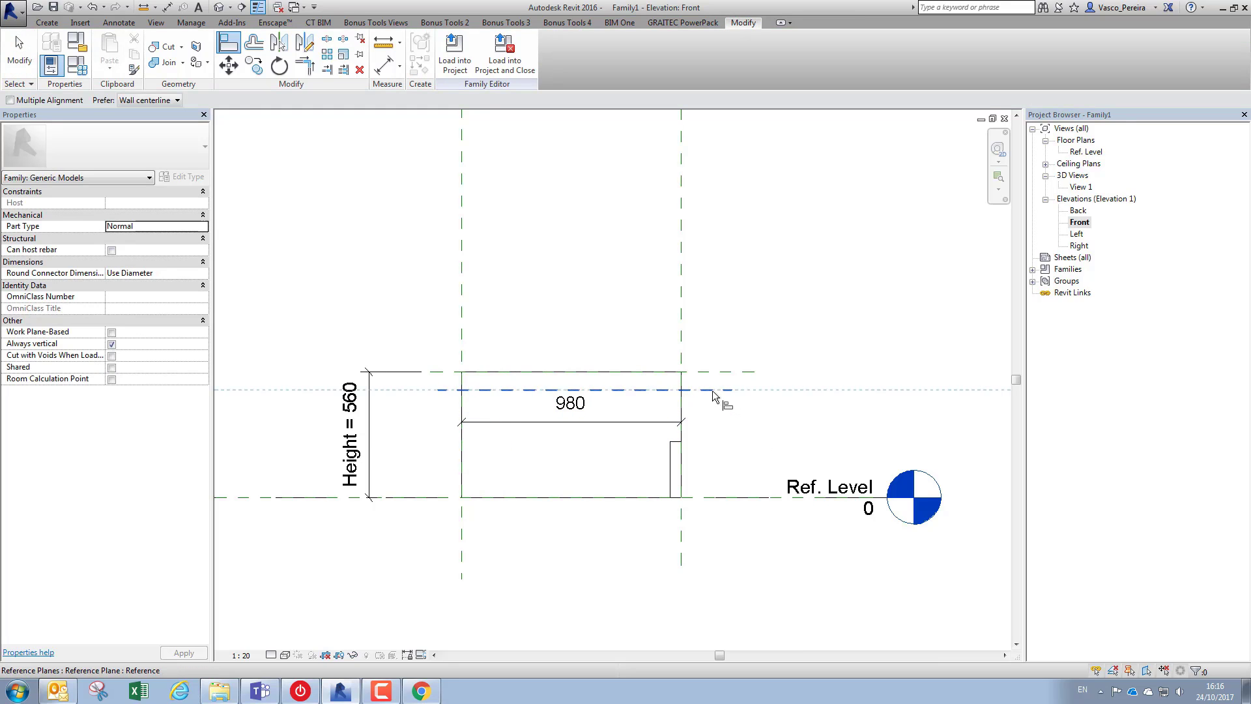
{"action": "left_click", "coordinate": [584, 496]}
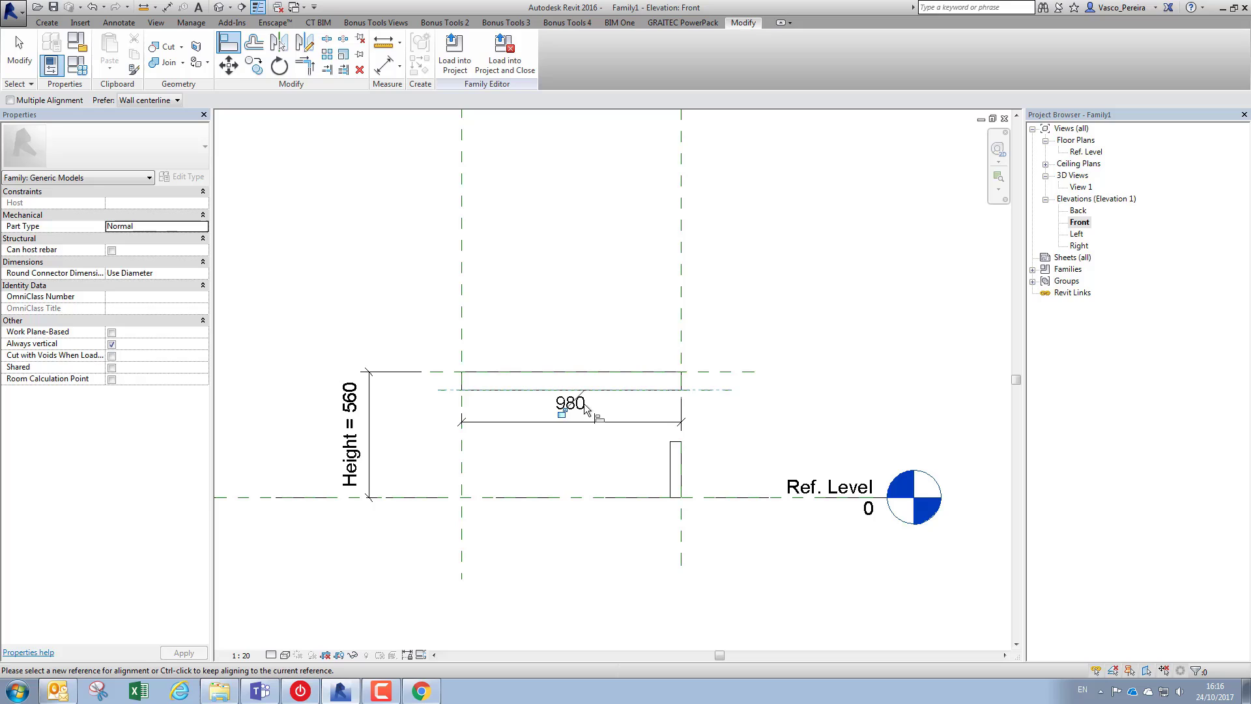
{"action": "left_click", "coordinate": [710, 391]}
{"action": "left_click", "coordinate": [675, 441]}
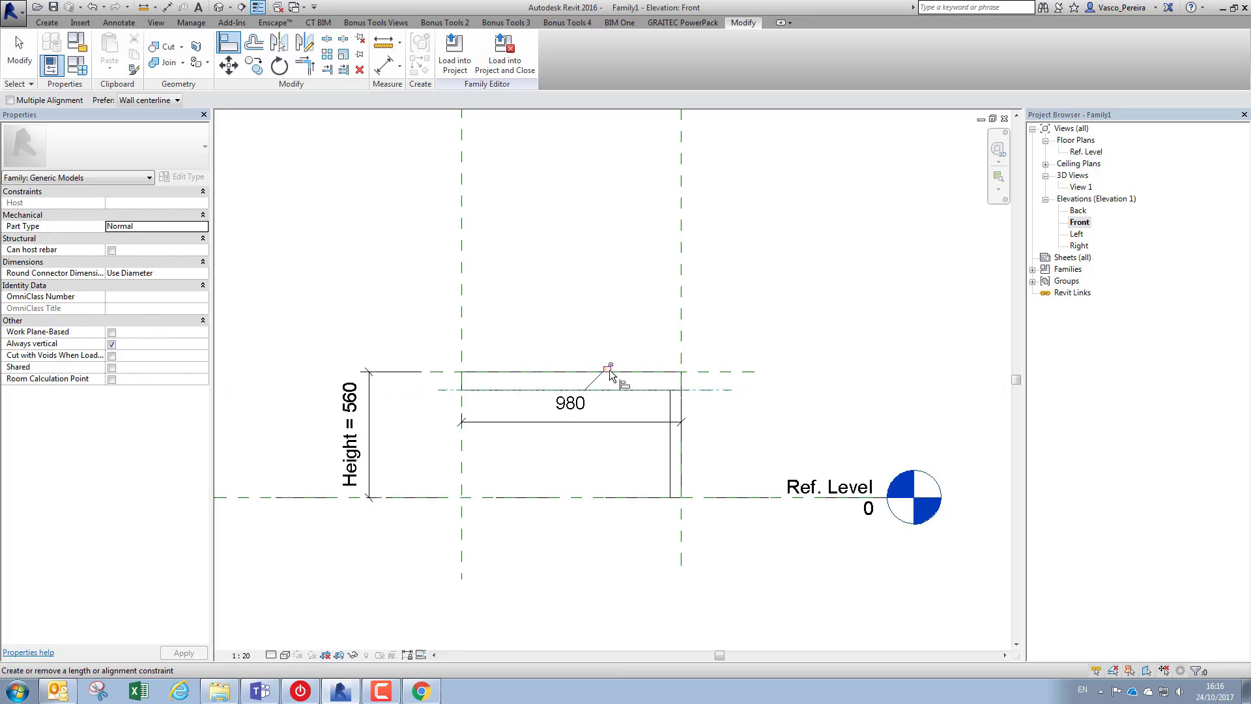
{"action": "key", "text": "Escape"}
{"action": "key", "text": "Escape"}
- Test the constraints by moving the reference plane down and returning it to 80 mm below the Height plane
{"action": "left_click", "coordinate": [709, 390]}
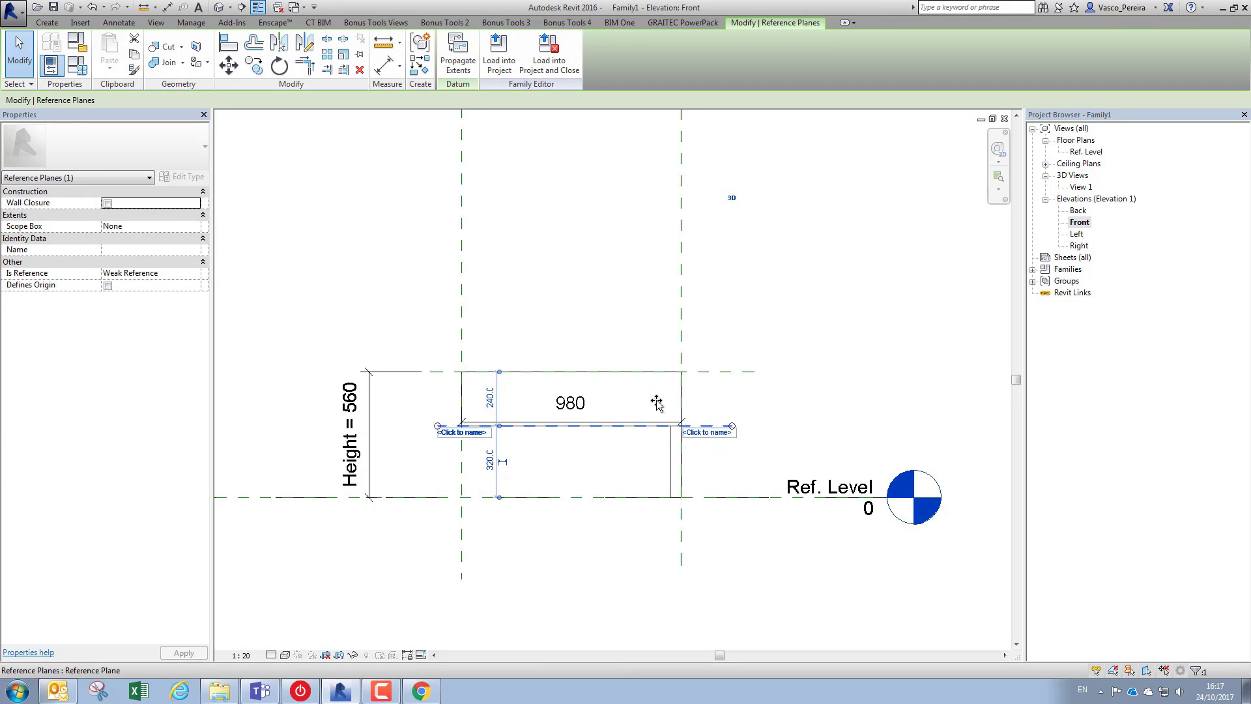
{"action": "left_click_drag", "start_coordinate": [661, 394], "coordinate": [657, 395]}
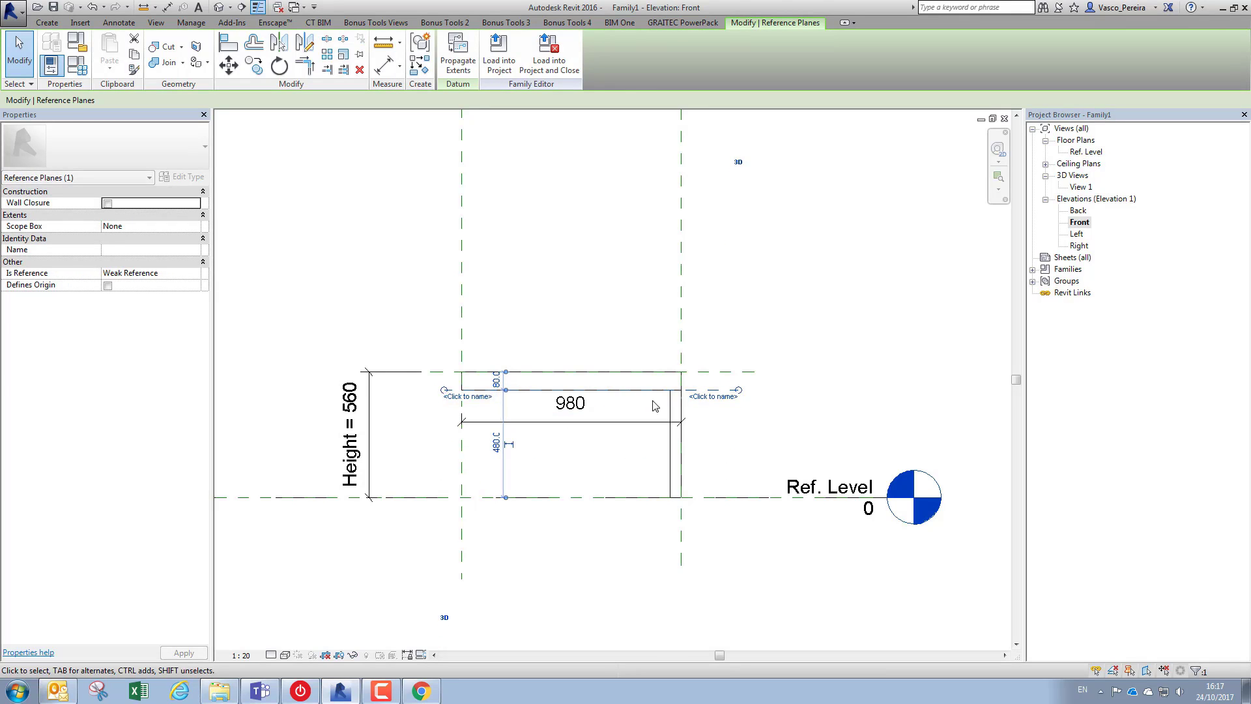
{"action": "left_click", "coordinate": [654, 404]}
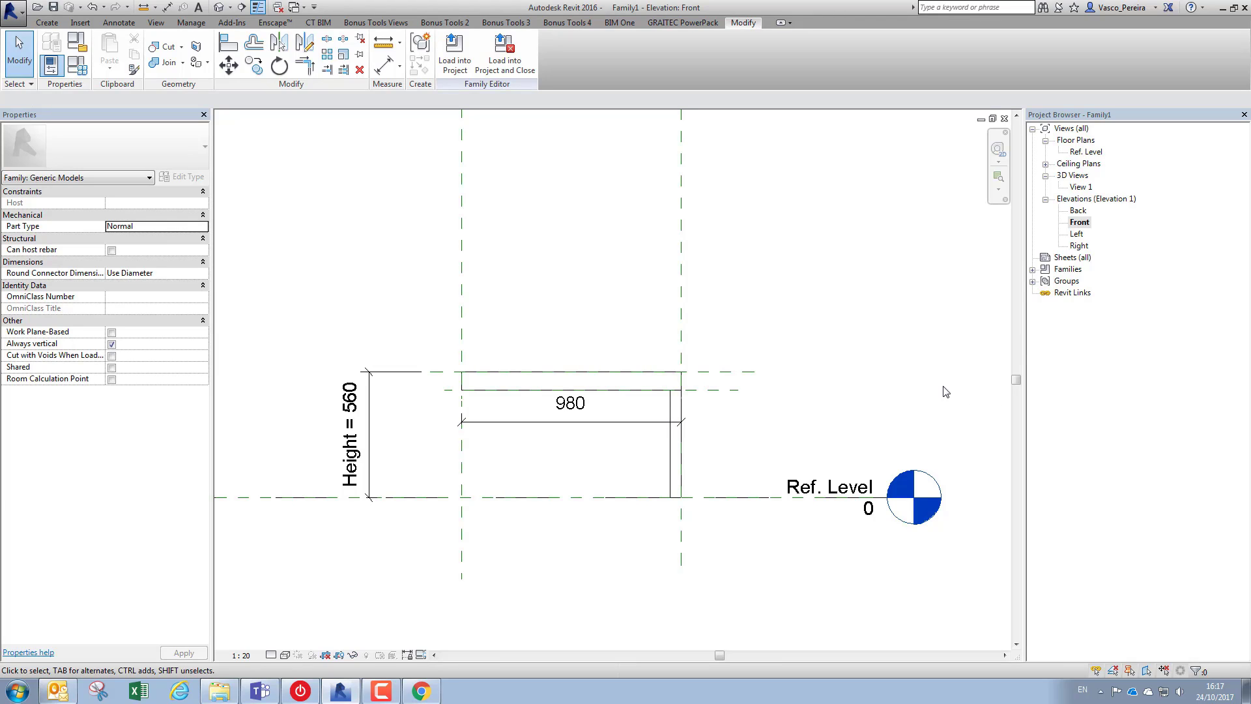
- Open the Ref. Level floor plan
{"action": "double_click", "coordinate": [1084, 153]}
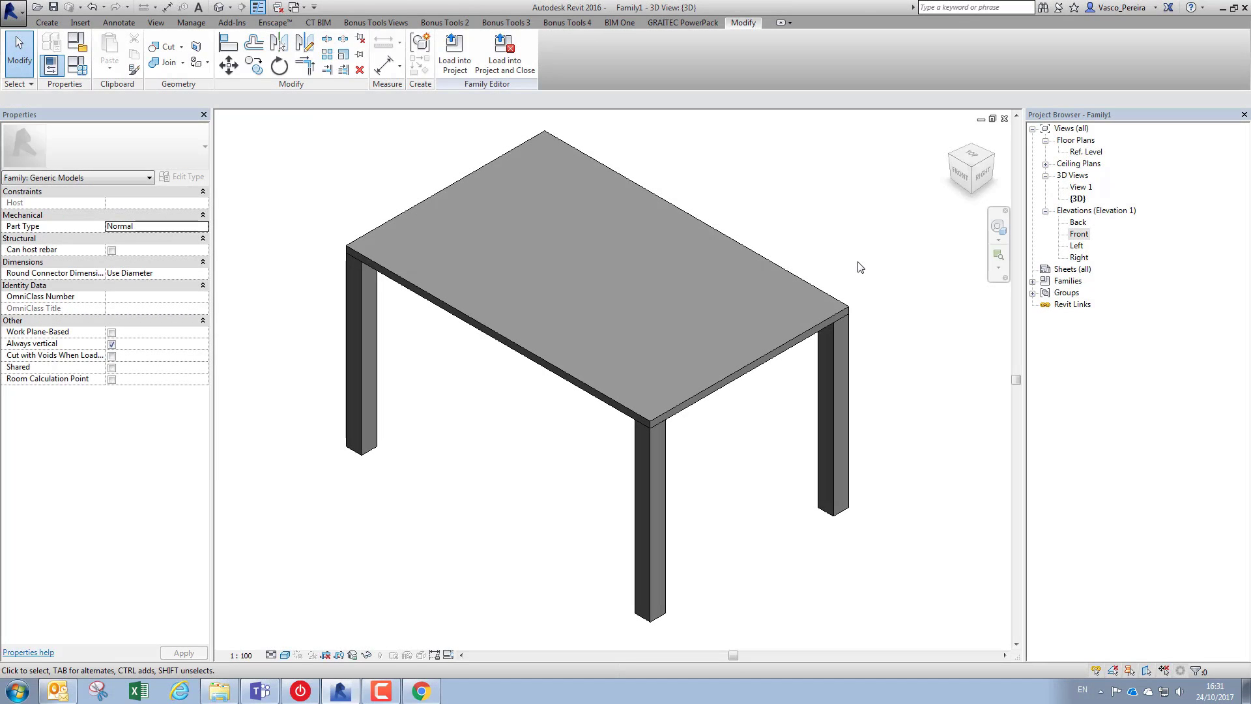
- Associate the tabletop extrusion's material with a new family type parameter named Top Material
{"action": "left_click", "coordinate": [759, 287]}
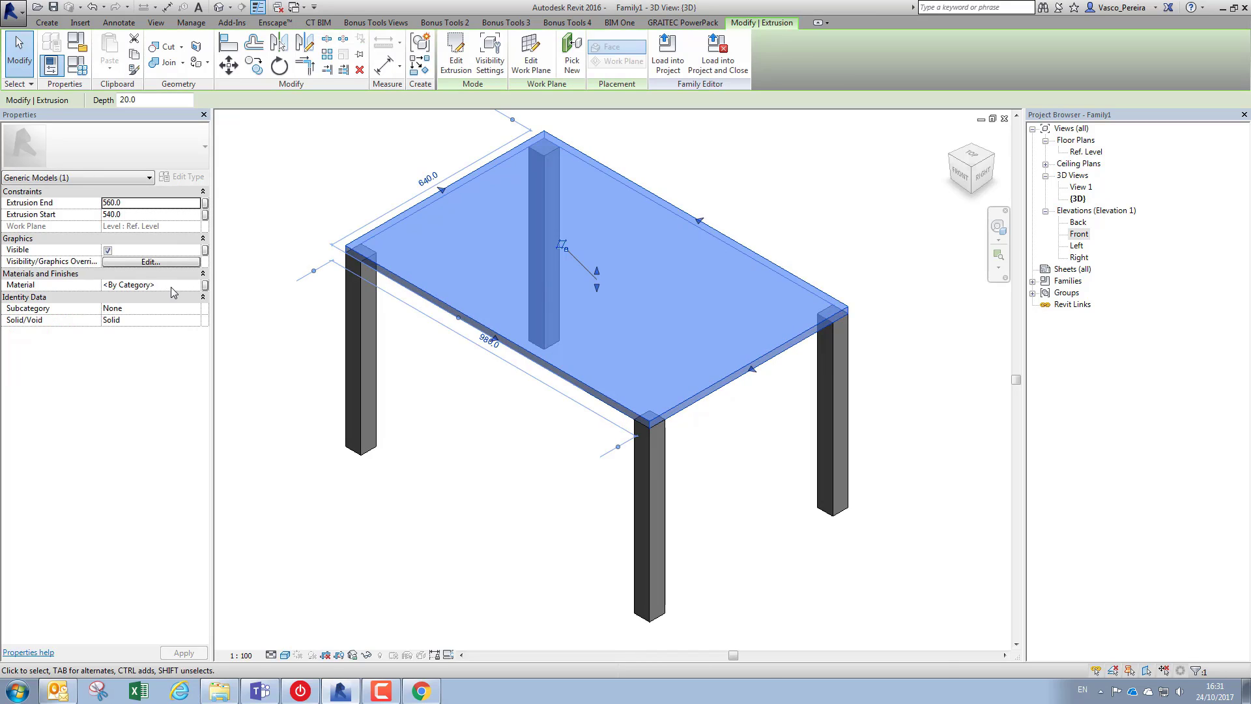
{"action": "left_click", "coordinate": [171, 286]}
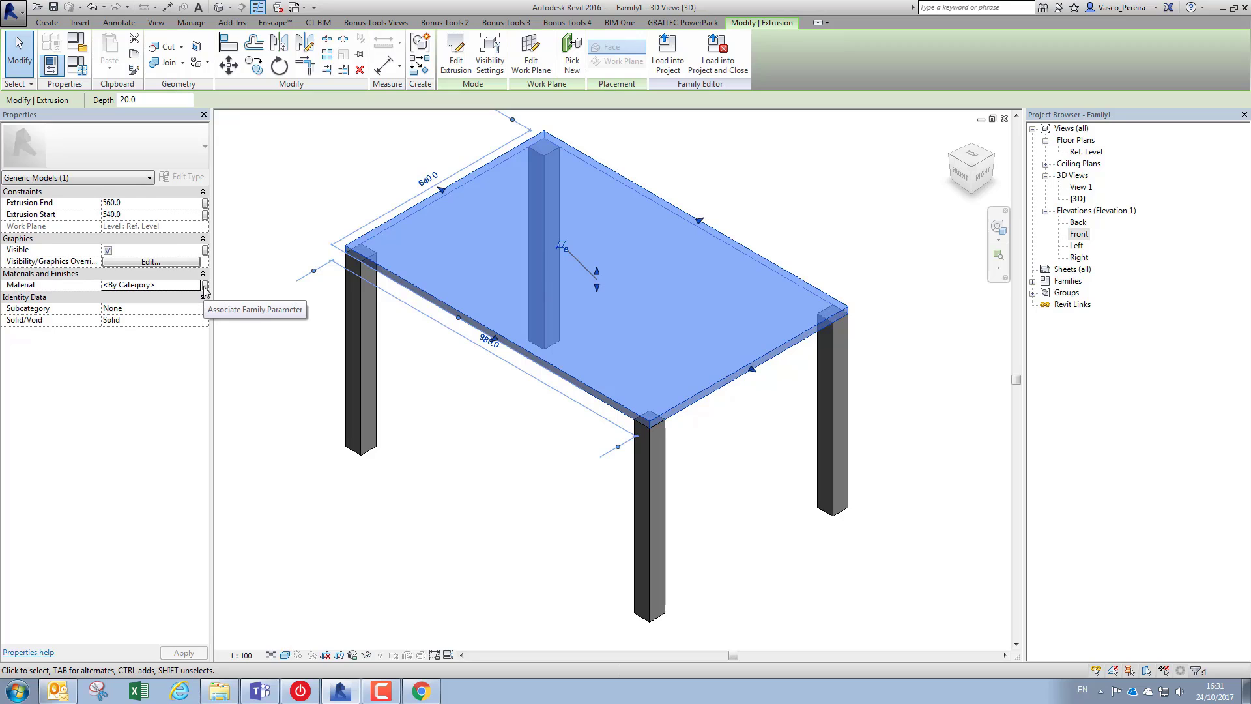
{"action": "left_click", "coordinate": [205, 285]}
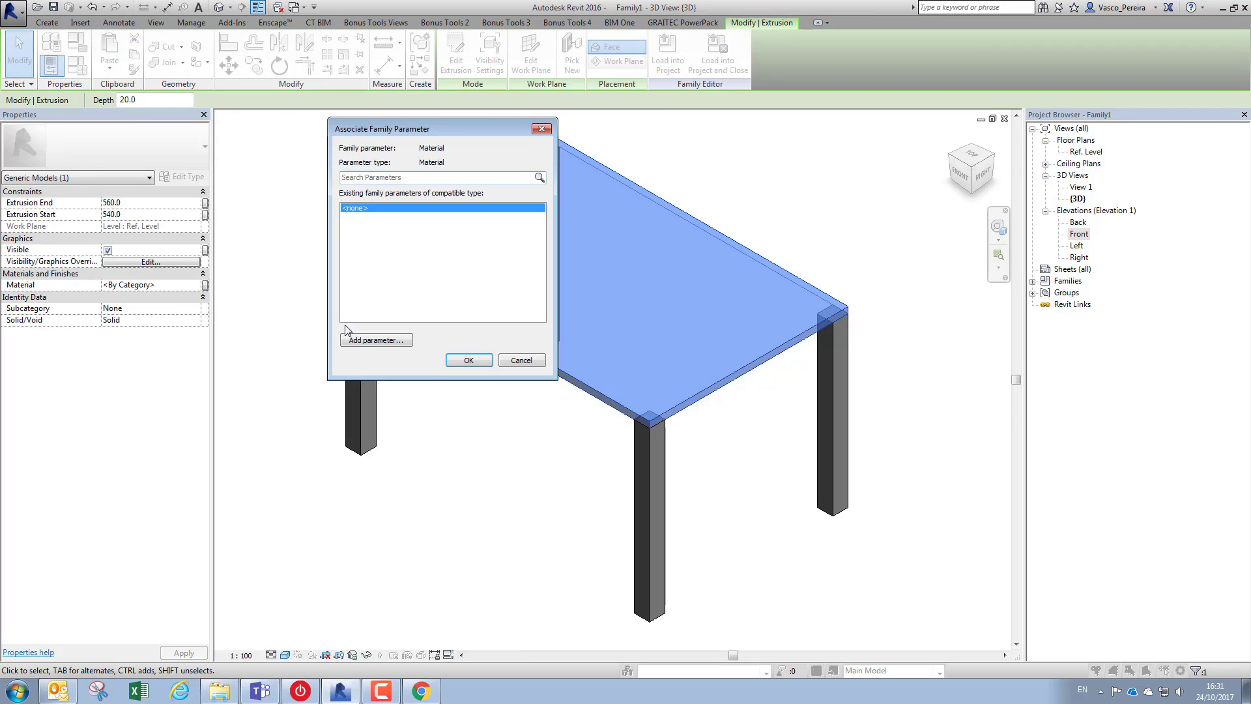
{"action": "left_click", "coordinate": [361, 340]}
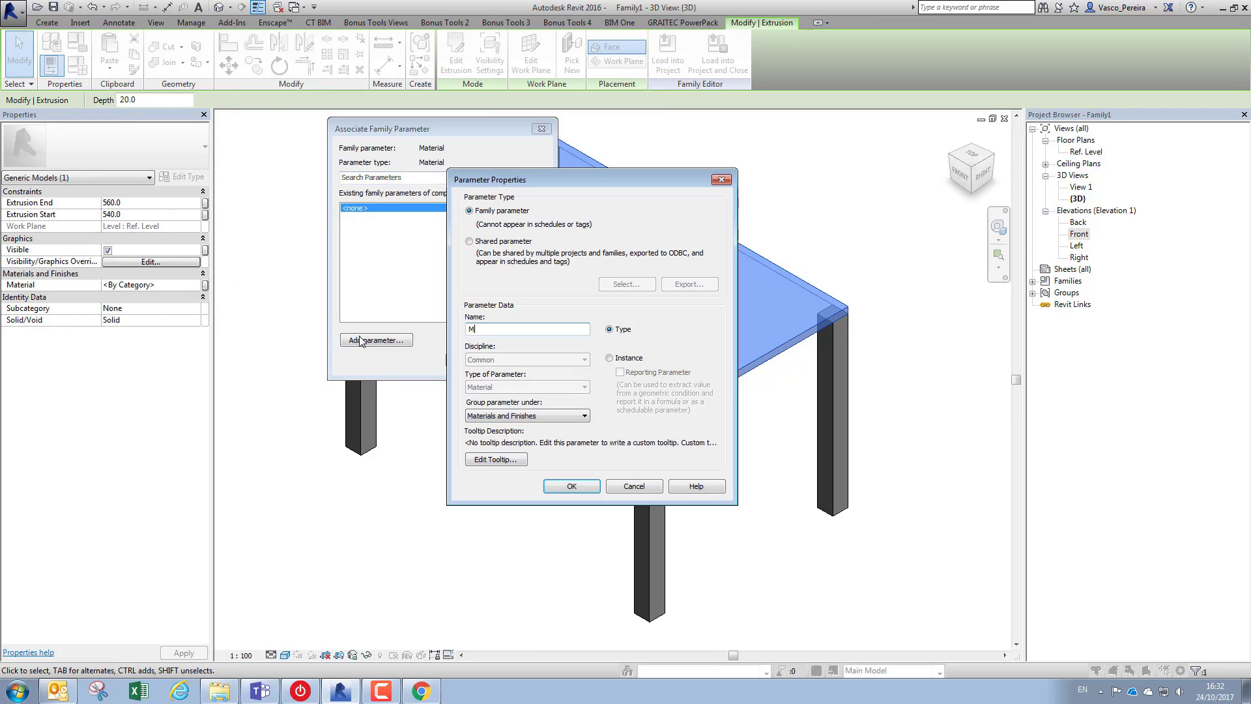
{"action": "left_click", "coordinate": [477, 331]}
{"action": "type", "text": "Top Material"}
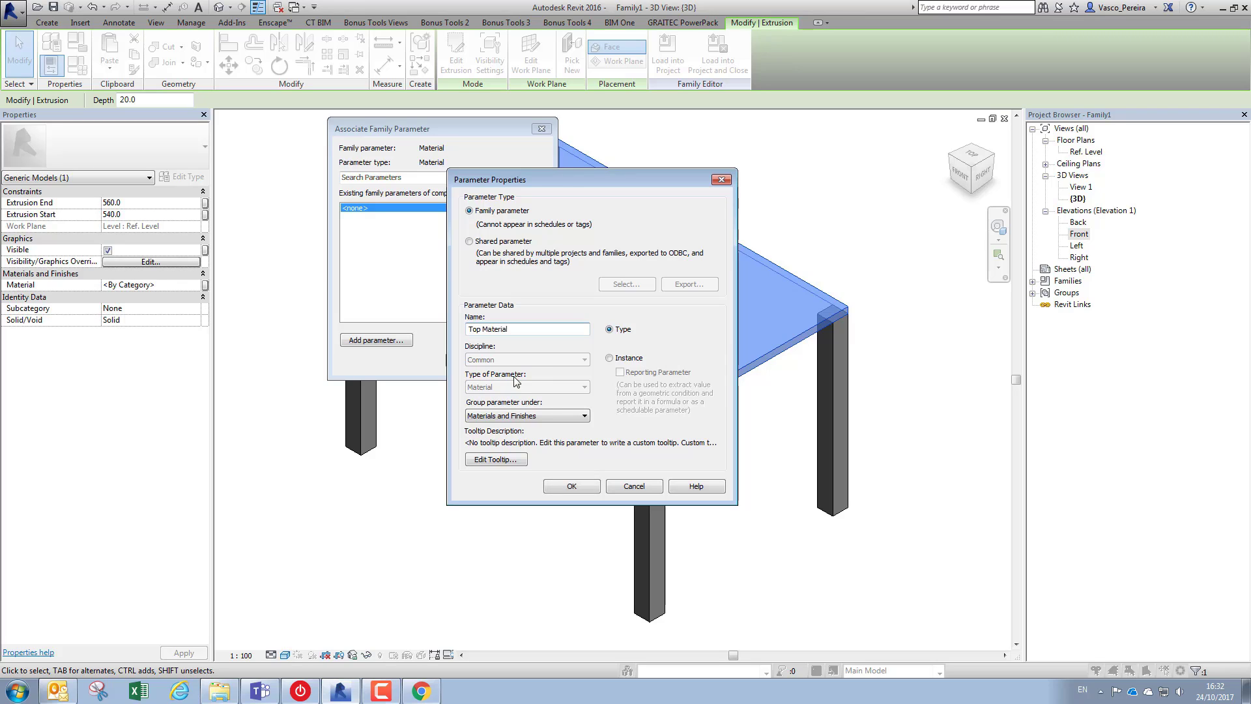
{"action": "key", "text": "Return"}
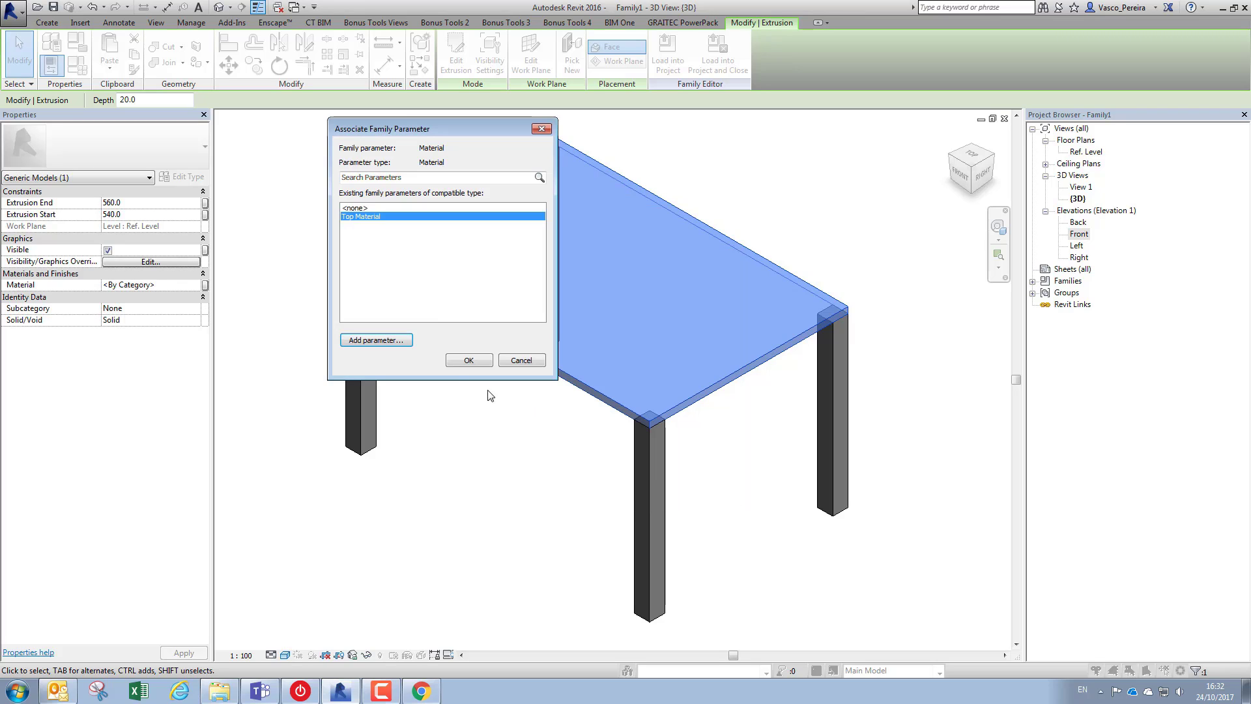
{"action": "left_click", "coordinate": [458, 361]}
- Associate the material of all four table legs with a new family type parameter named Legs Material
{"action": "middle_click_drag", "start_coordinate": [731, 449], "coordinate": [778, 338], "text": "shift"}
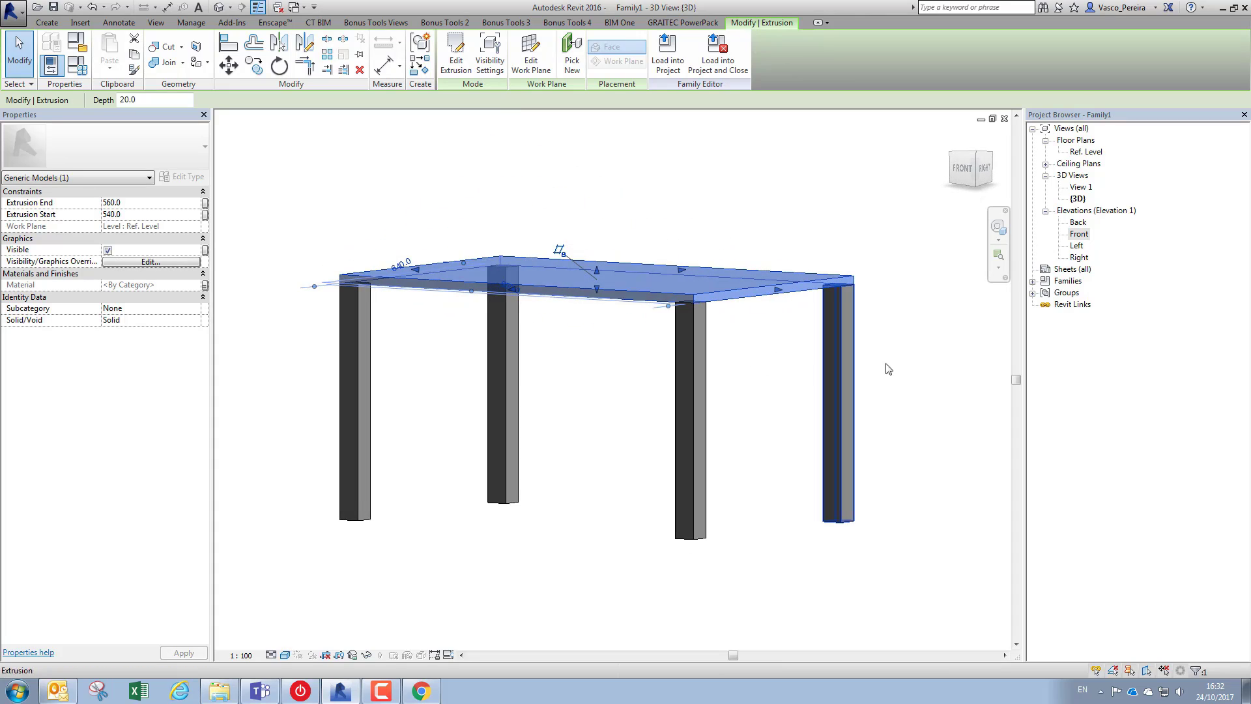
{"action": "left_click_drag", "start_coordinate": [902, 357], "coordinate": [337, 437]}
{"action": "left_click", "coordinate": [204, 286]}
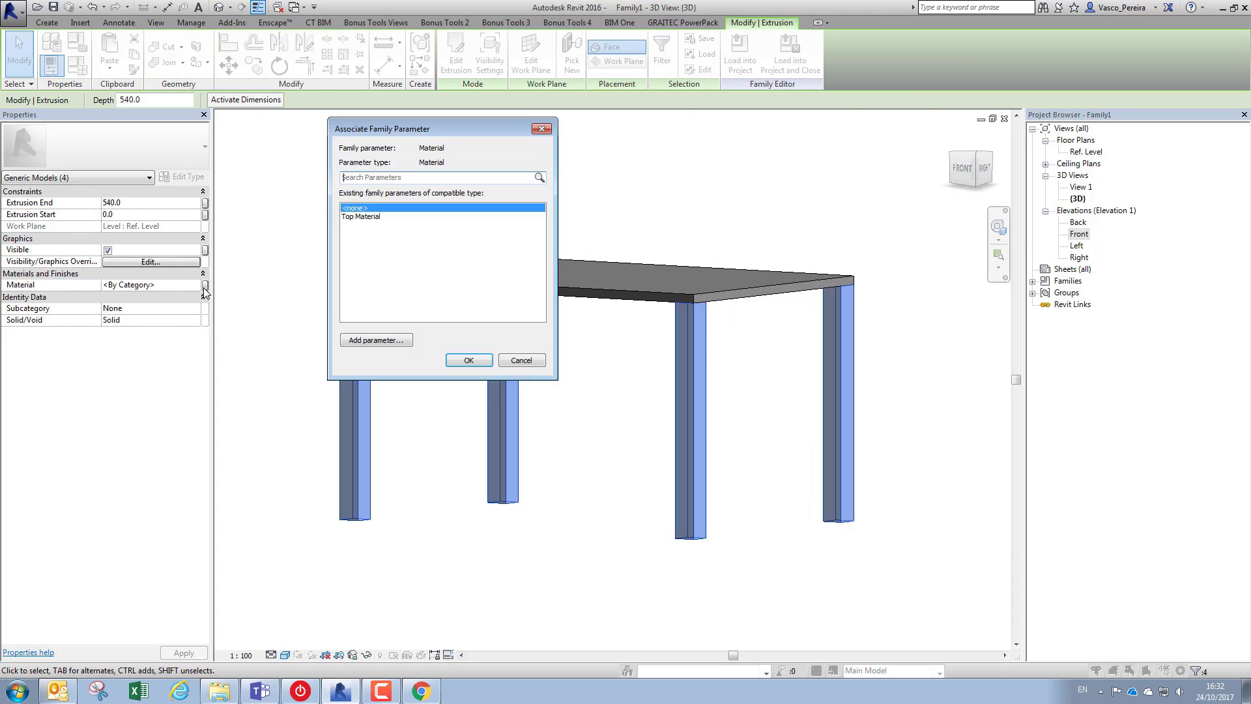
{"action": "left_click", "coordinate": [397, 340]}
{"action": "type", "text": "L"}
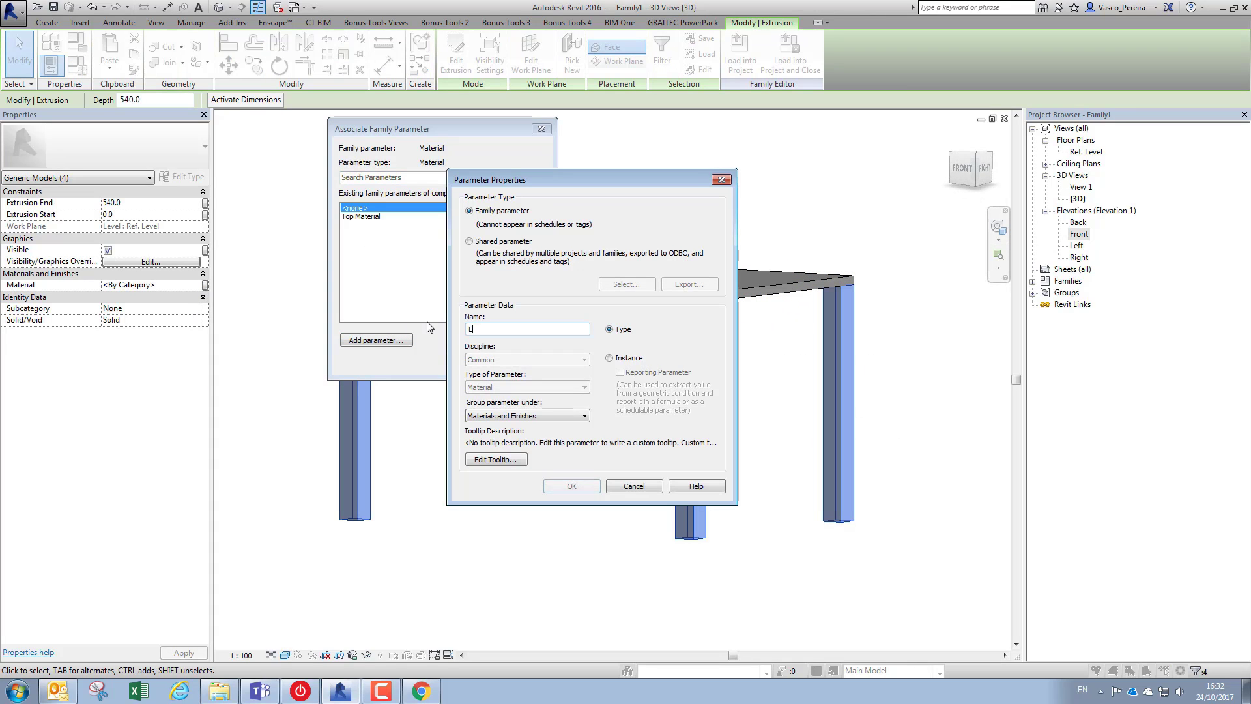
{"action": "type", "text": "egs Mater"}
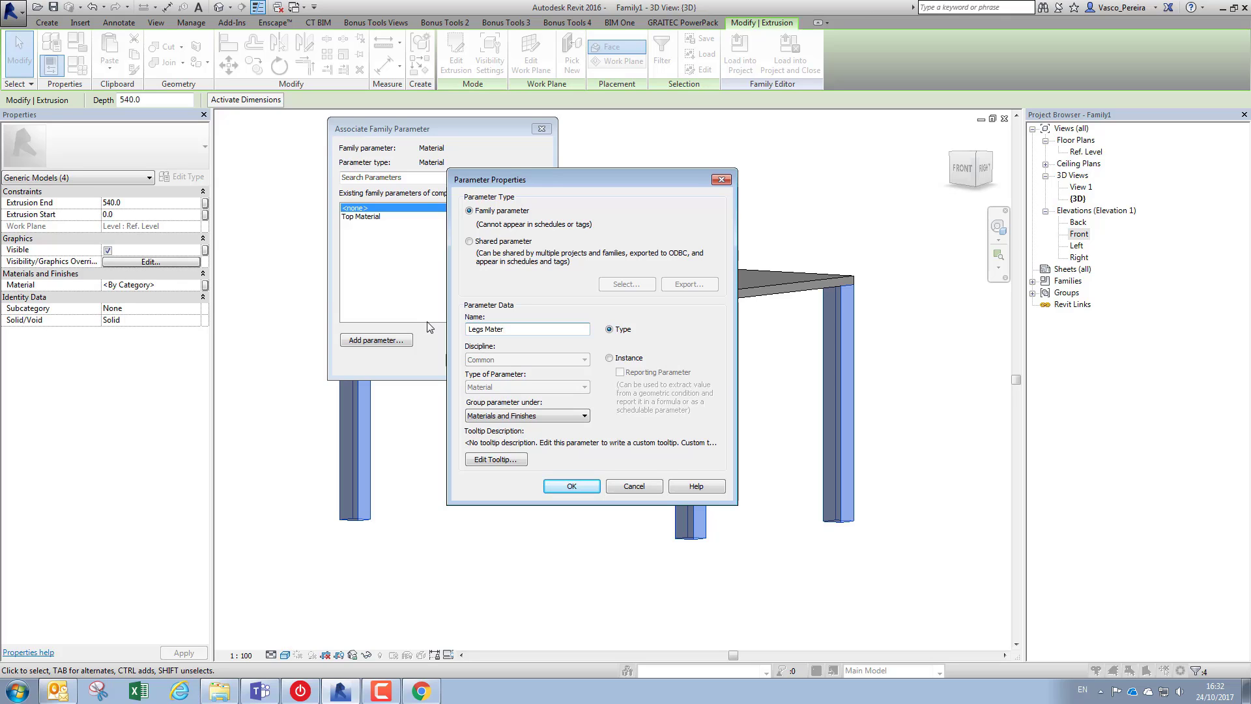
{"action": "type", "text": "ial"}
{"action": "key", "text": "Return"}
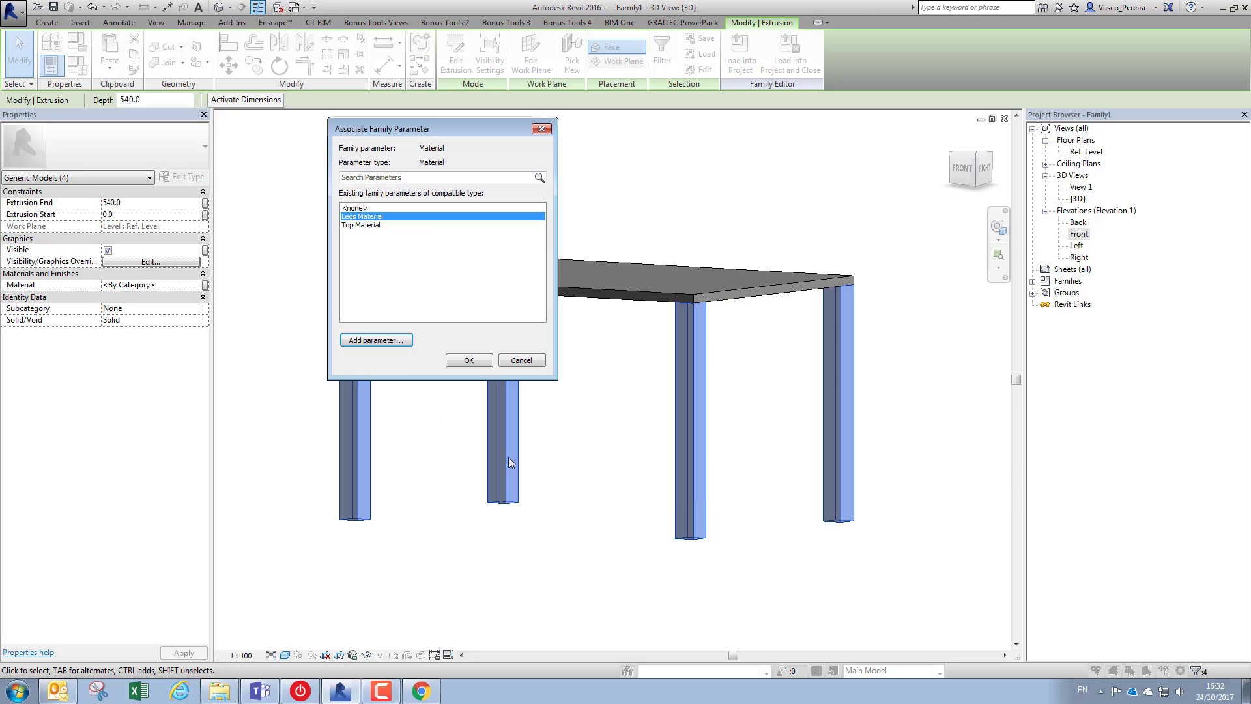
{"action": "left_click", "coordinate": [464, 361]}
{"action": "middle_click_drag", "start_coordinate": [626, 399], "coordinate": [612, 467], "text": "shift"}
{"action": "left_click", "coordinate": [764, 218]}
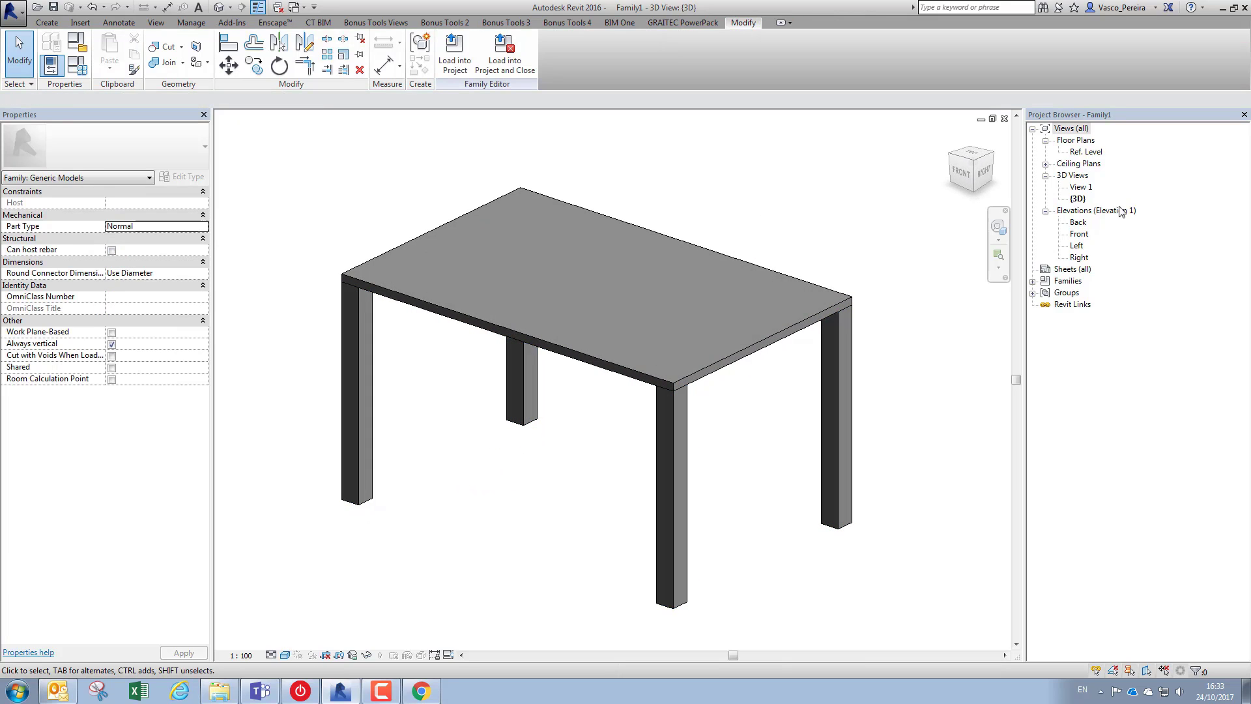
- In the Front elevation, dimension the tabletop thickness between the Height reference plane and the plane just below it
{"action": "double_click", "coordinate": [1078, 234]}
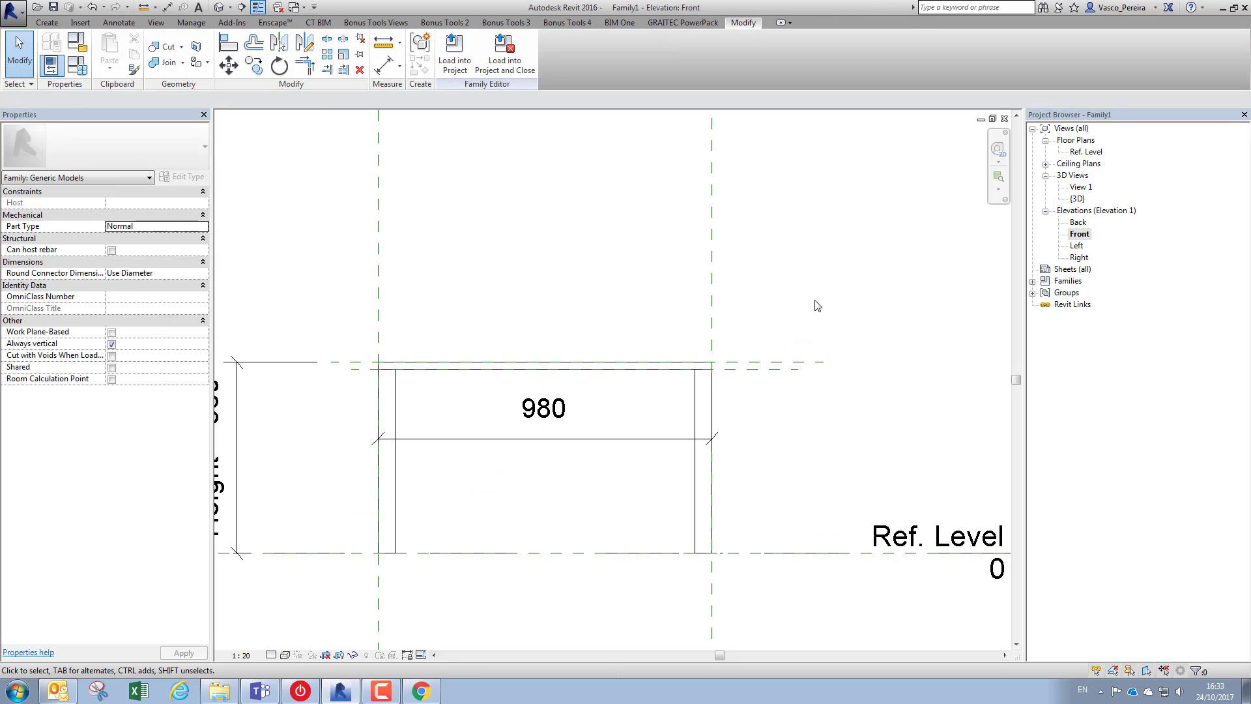
{"action": "key", "text": "d"}
{"action": "key", "text": "i"}
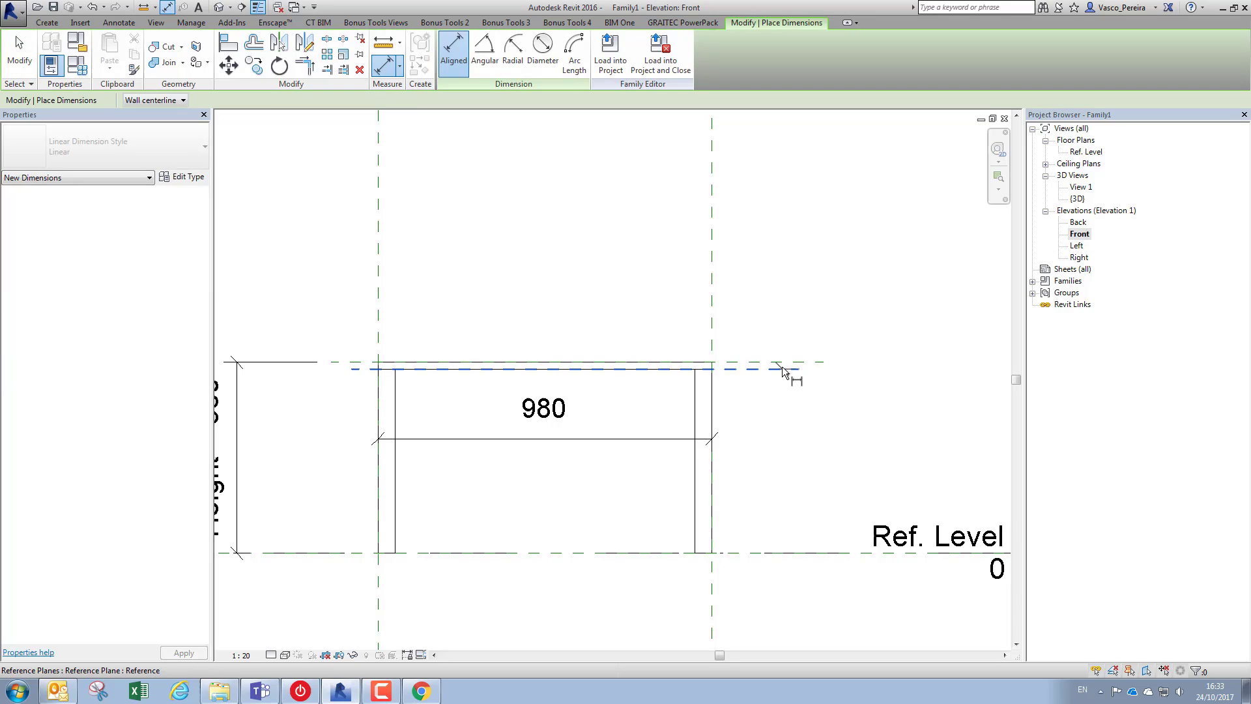
{"action": "left_click", "coordinate": [782, 366]}
{"action": "left_click", "coordinate": [782, 366]}
{"action": "key", "text": "Escape"}
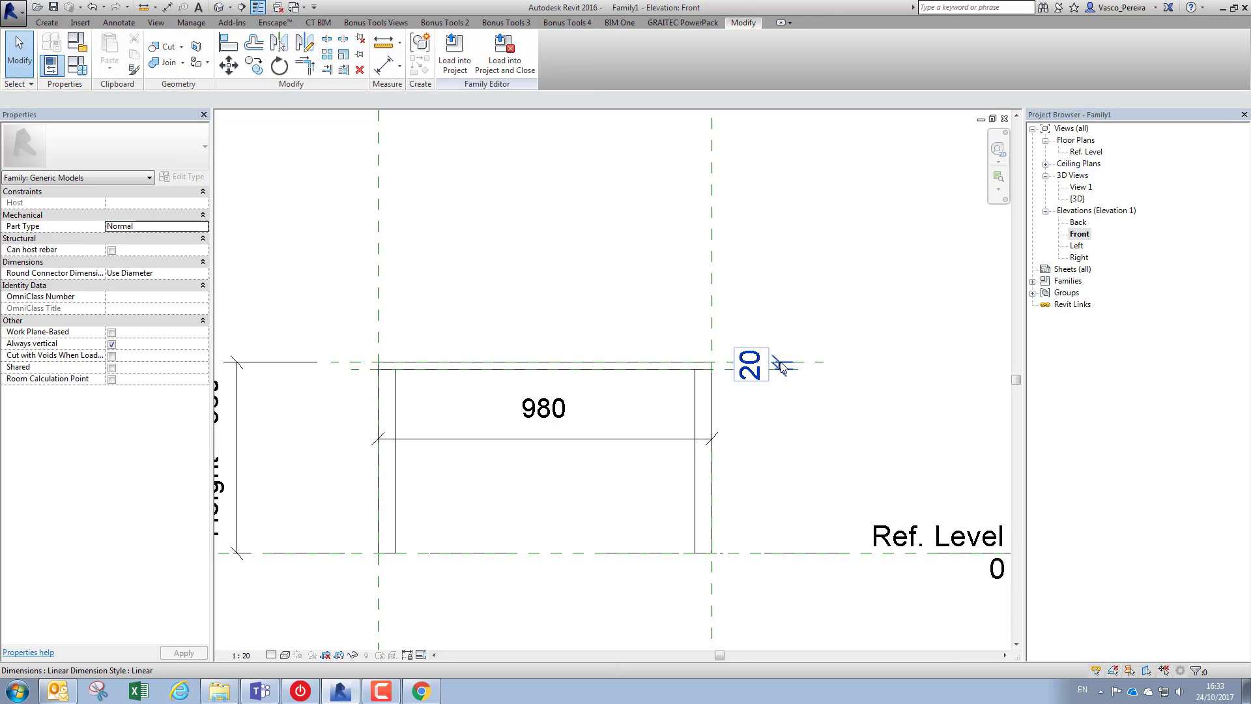
{"action": "left_click", "coordinate": [782, 367]}
{"action": "key", "text": "Escape"}
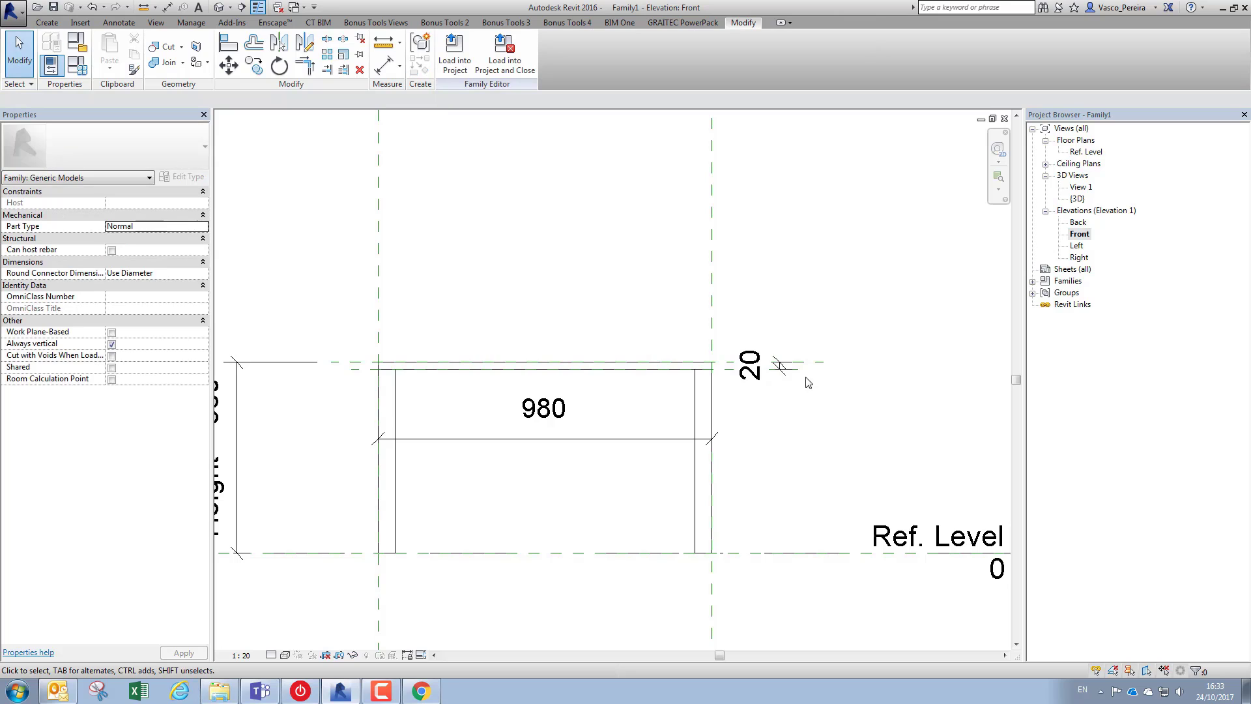
- Load the family into the project, overwriting the existing version and its parameter values, and open the 3D view
{"action": "left_click", "coordinate": [455, 52]}
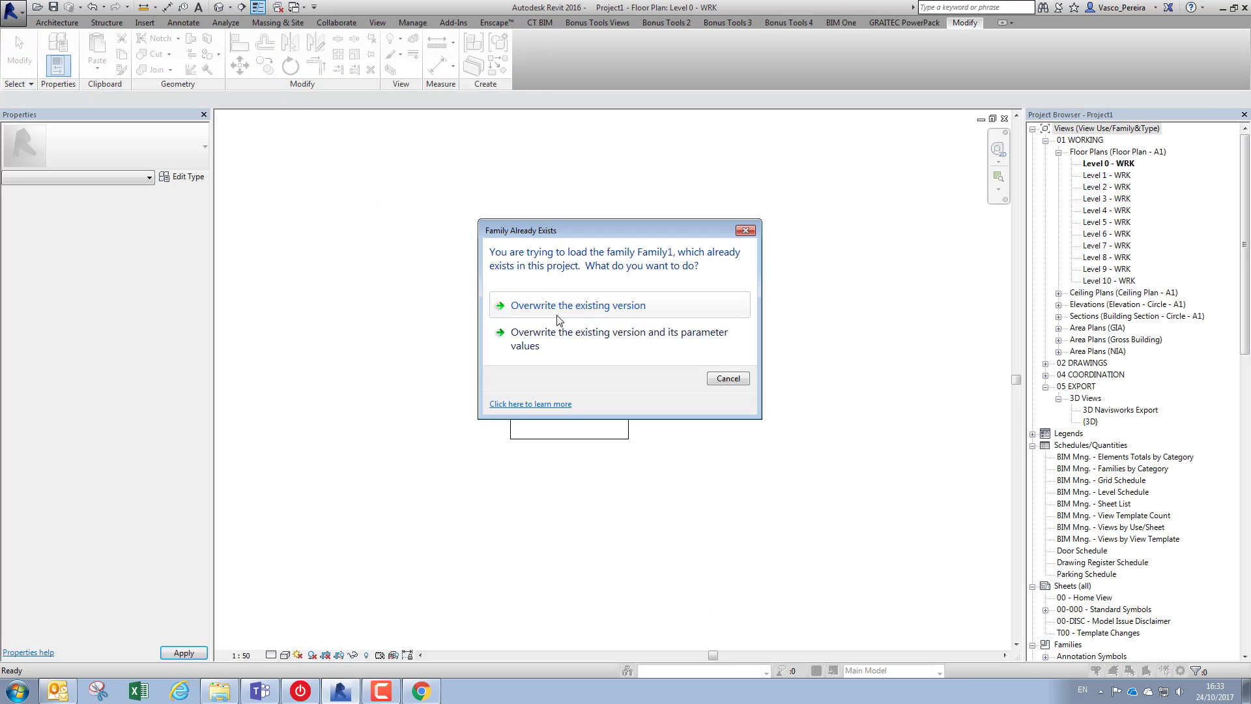
{"action": "left_click", "coordinate": [580, 335]}
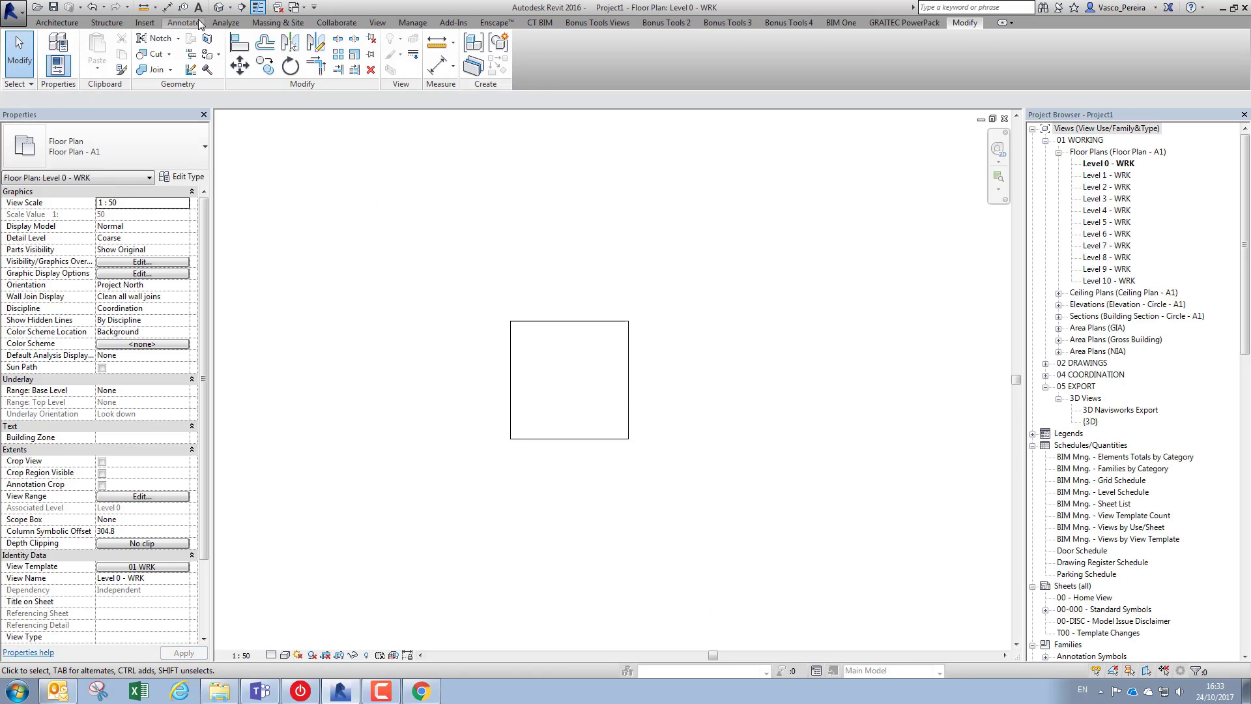
{"action": "left_click", "coordinate": [218, 8]}
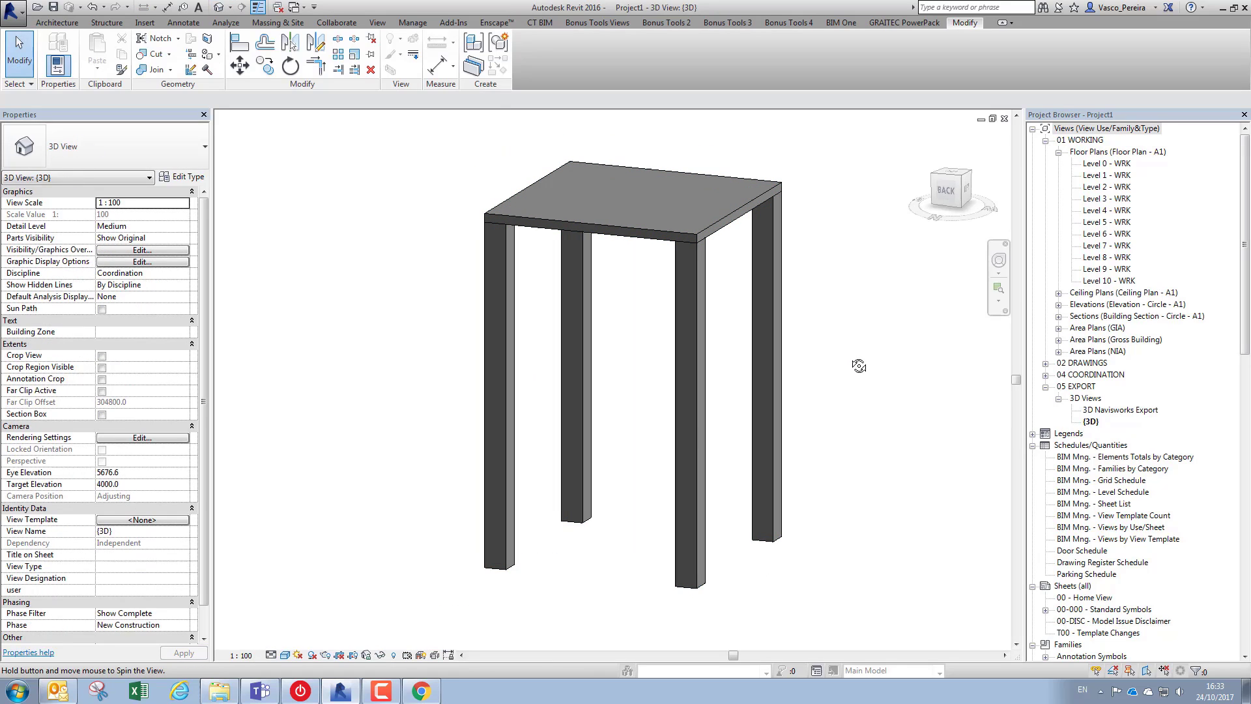
- Set the placed table's Length to 1800 mm and Width to 900 mm
{"action": "left_click", "coordinate": [779, 227]}
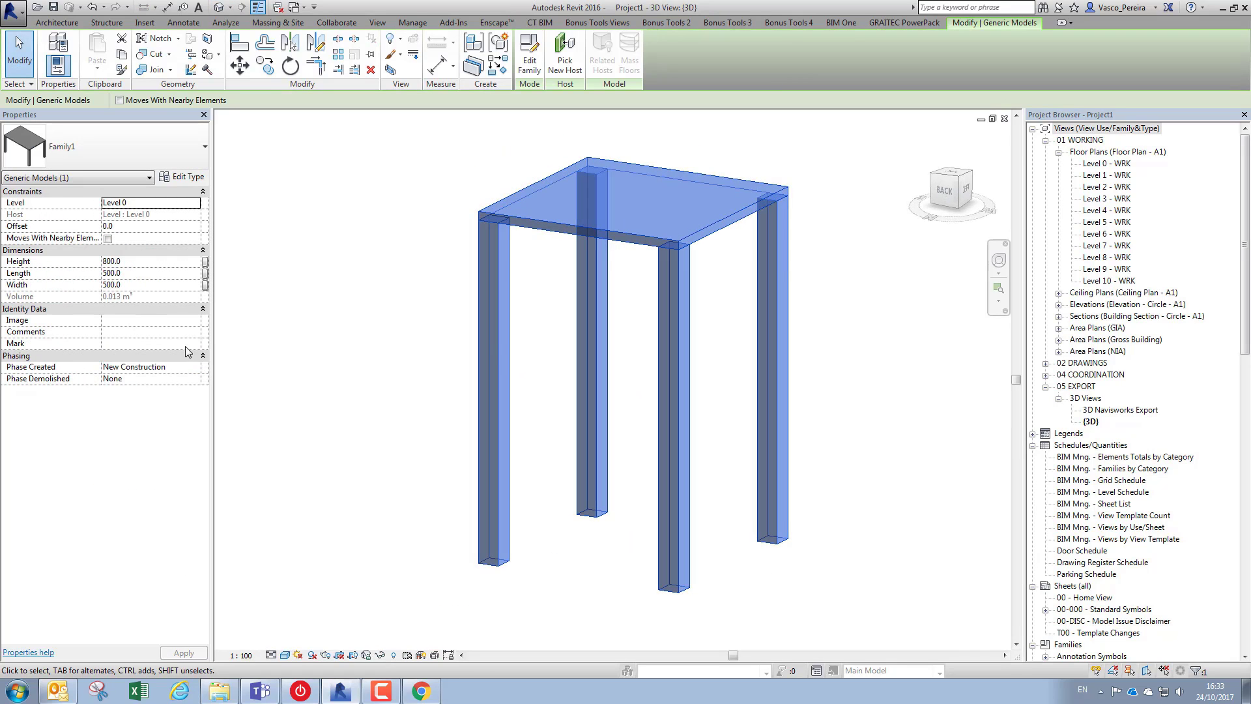
{"action": "type", "text": "1800"}
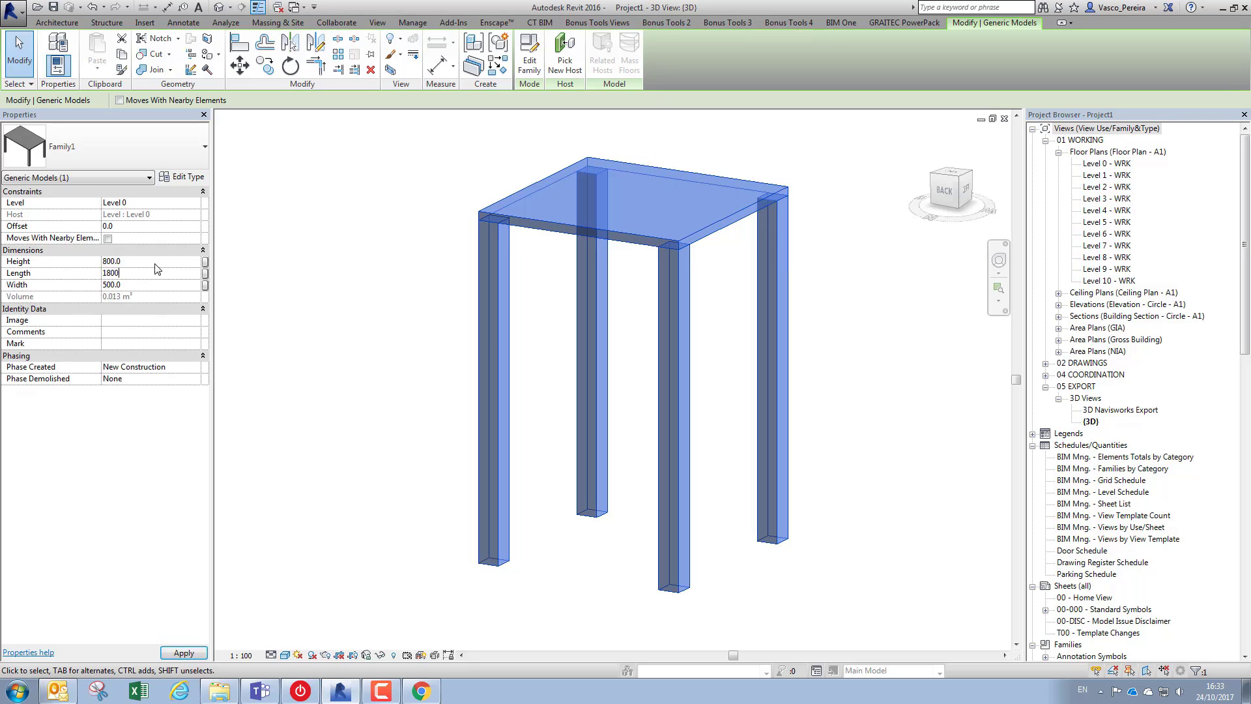
{"action": "left_click", "coordinate": [150, 288]}
{"action": "type", "text": "900"}
{"action": "scroll", "coordinate": [598, 399], "scroll_direction": "down", "scroll_amount": 5}
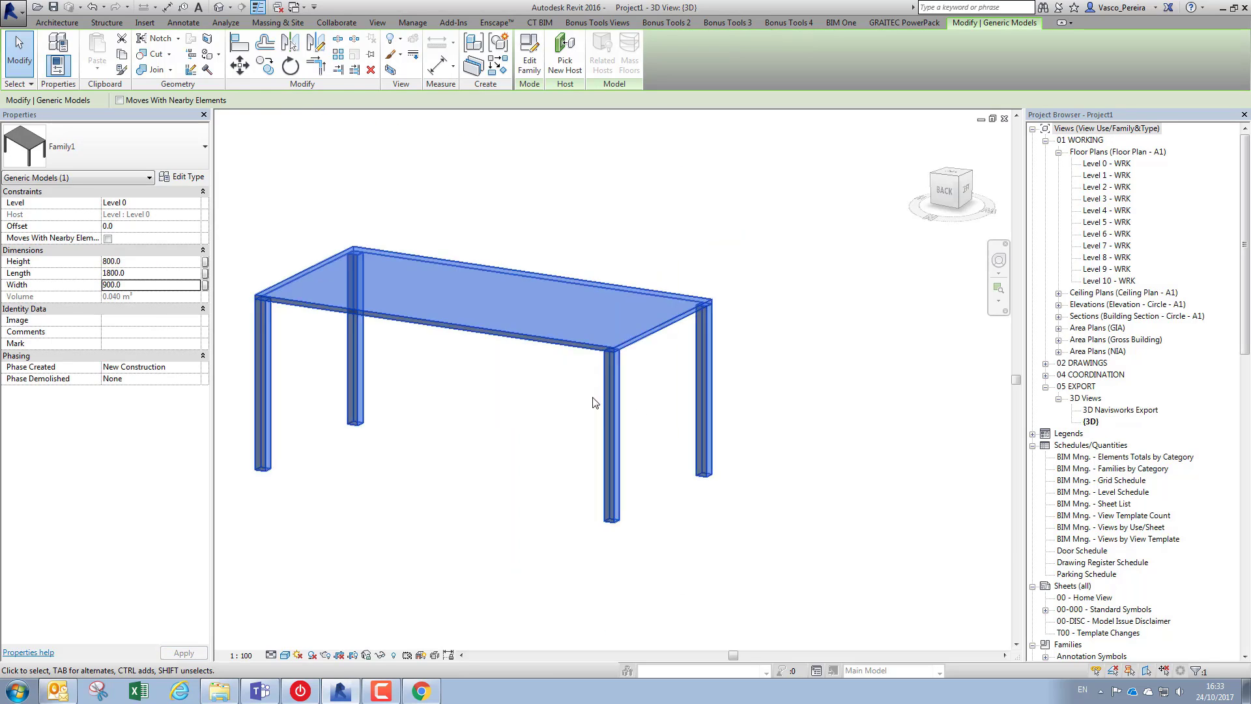
{"action": "scroll", "coordinate": [513, 385], "scroll_direction": "up", "scroll_amount": 3}
{"action": "middle_click_drag", "start_coordinate": [514, 385], "coordinate": [562, 401]}
{"action": "scroll", "coordinate": [586, 395], "scroll_direction": "down", "scroll_amount": 1}
{"action": "left_click", "coordinate": [626, 225]}
{"action": "left_click", "coordinate": [546, 264]}
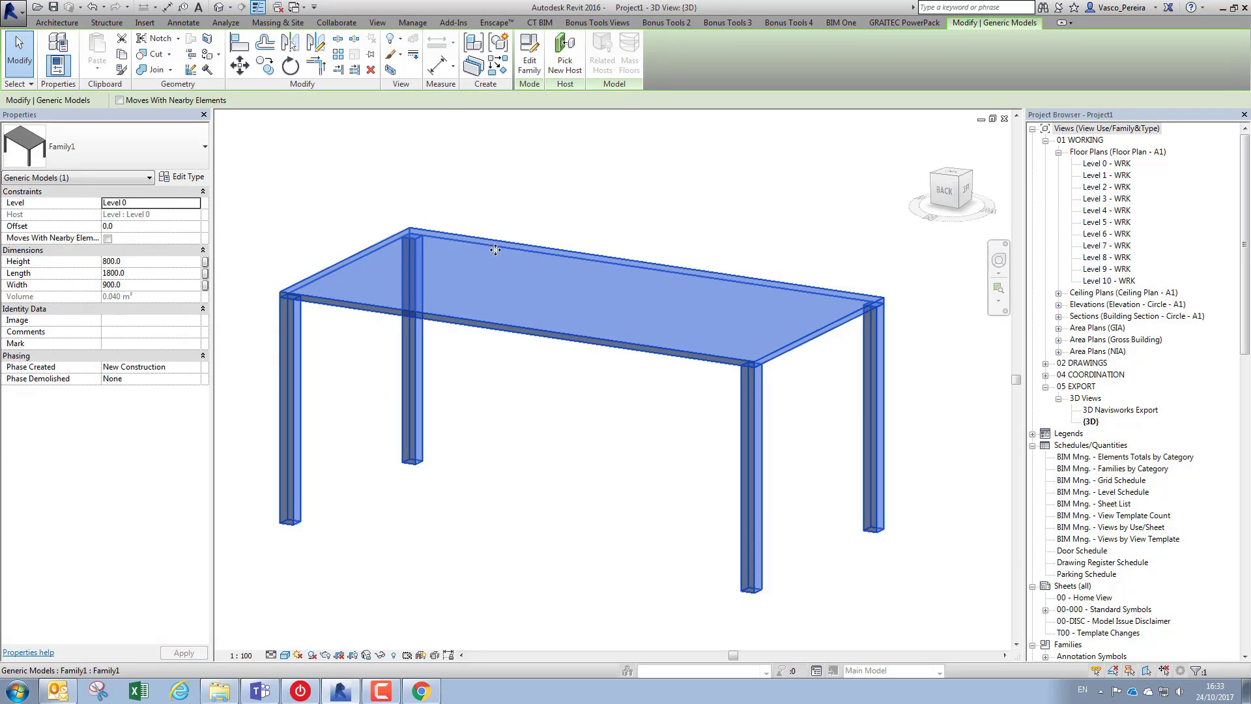
- Set the placed table type's Legs Material to Concept and its Top Material to Glass
{"action": "left_click", "coordinate": [184, 178]}
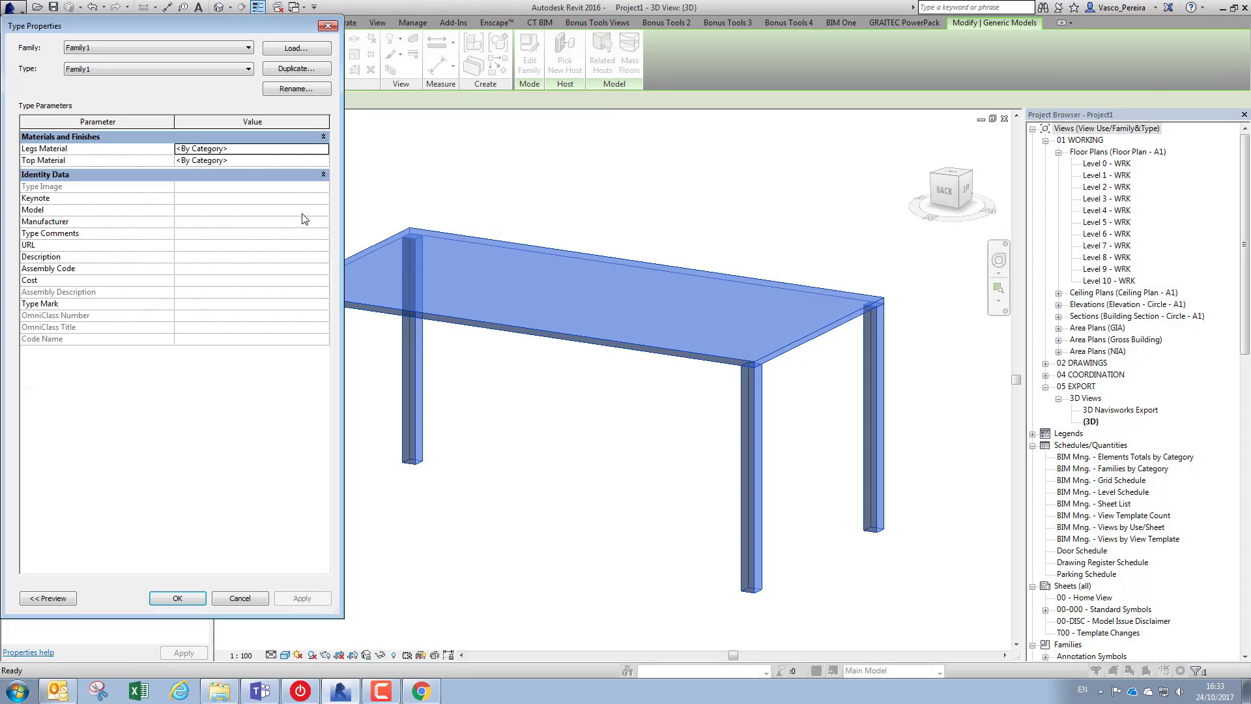
{"action": "left_click", "coordinate": [264, 149]}
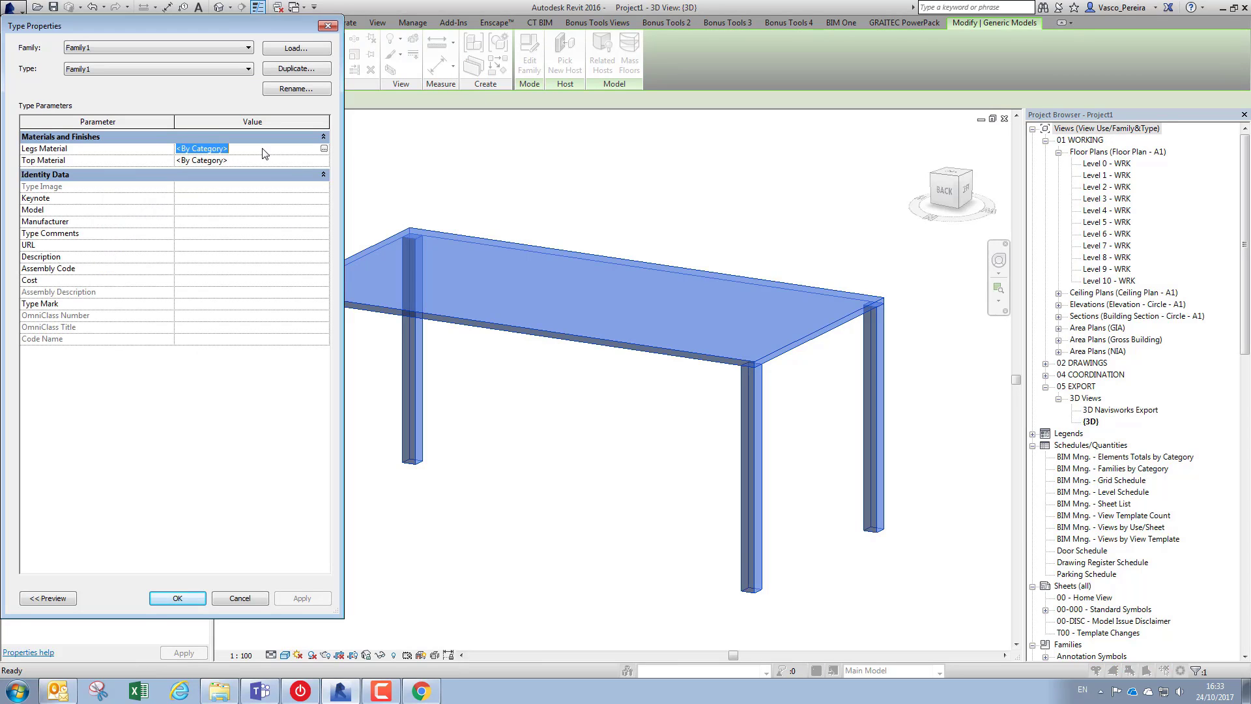
{"action": "left_click", "coordinate": [323, 149]}
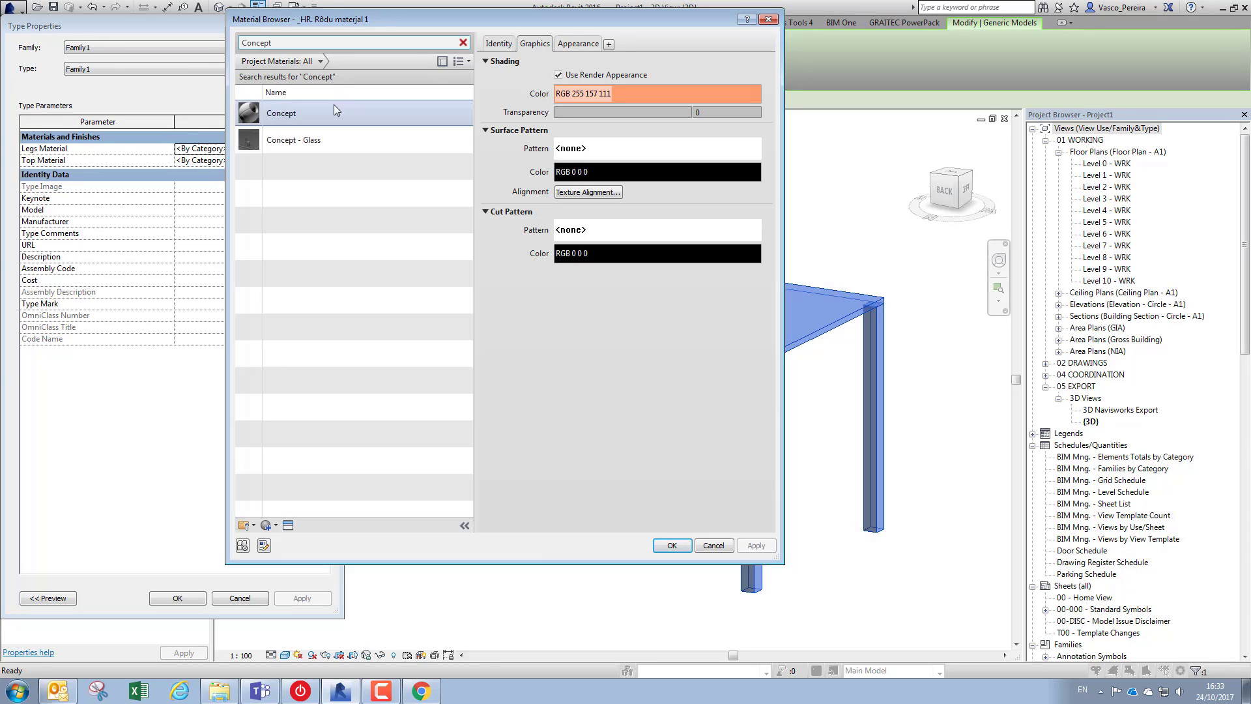
{"action": "double_click", "coordinate": [334, 111]}
{"action": "left_click", "coordinate": [267, 163]}
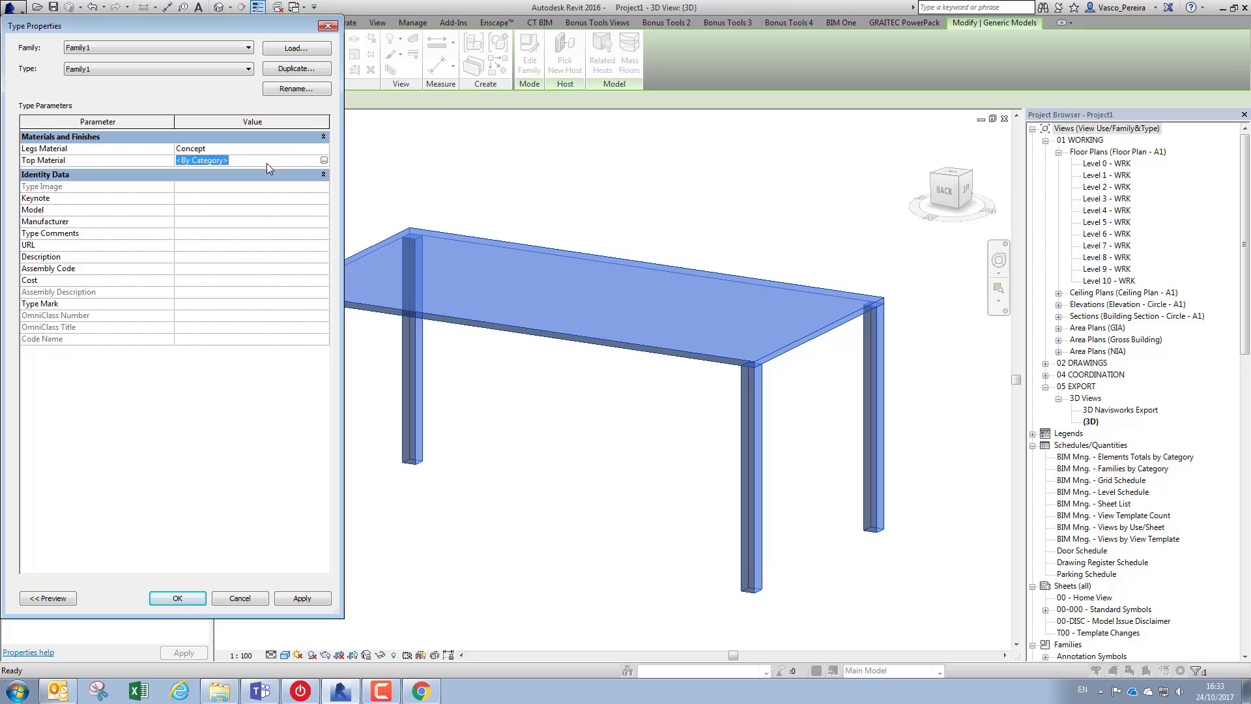
{"action": "type", "text": "Glass"}
{"action": "left_click", "coordinate": [189, 598]}
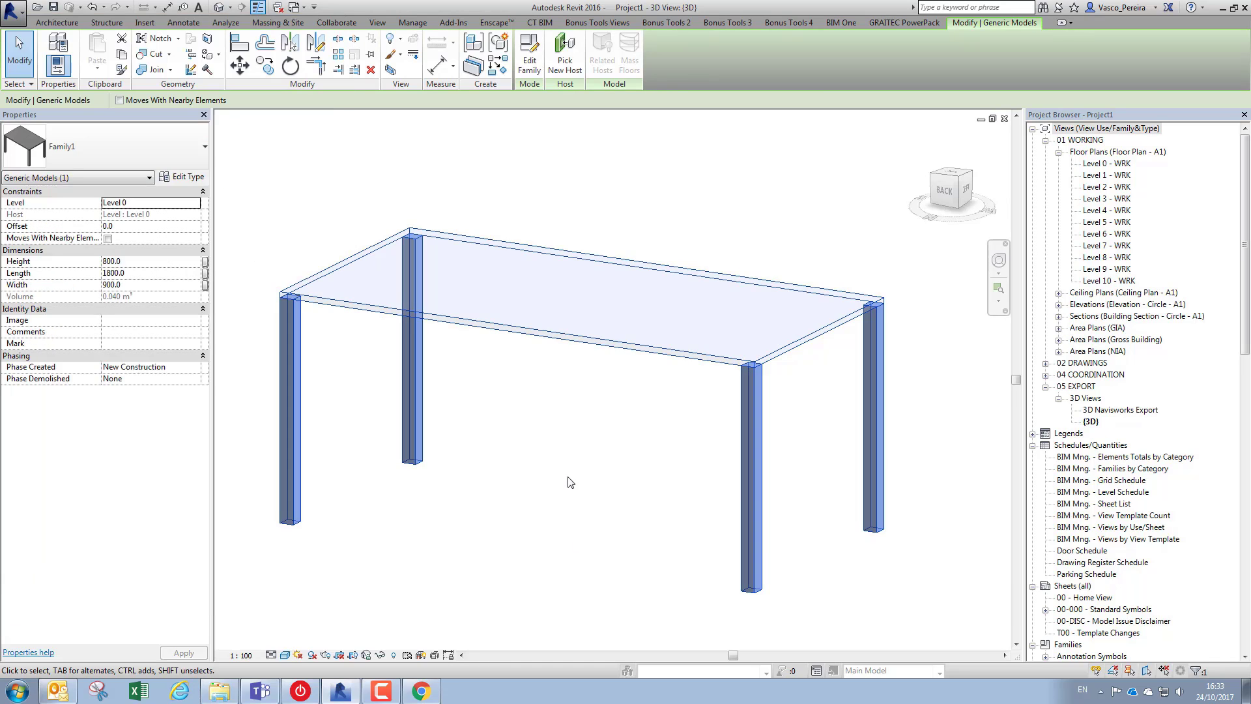
{"action": "left_click", "coordinate": [577, 468]}
{"action": "middle_click_drag", "start_coordinate": [592, 451], "coordinate": [597, 449]}
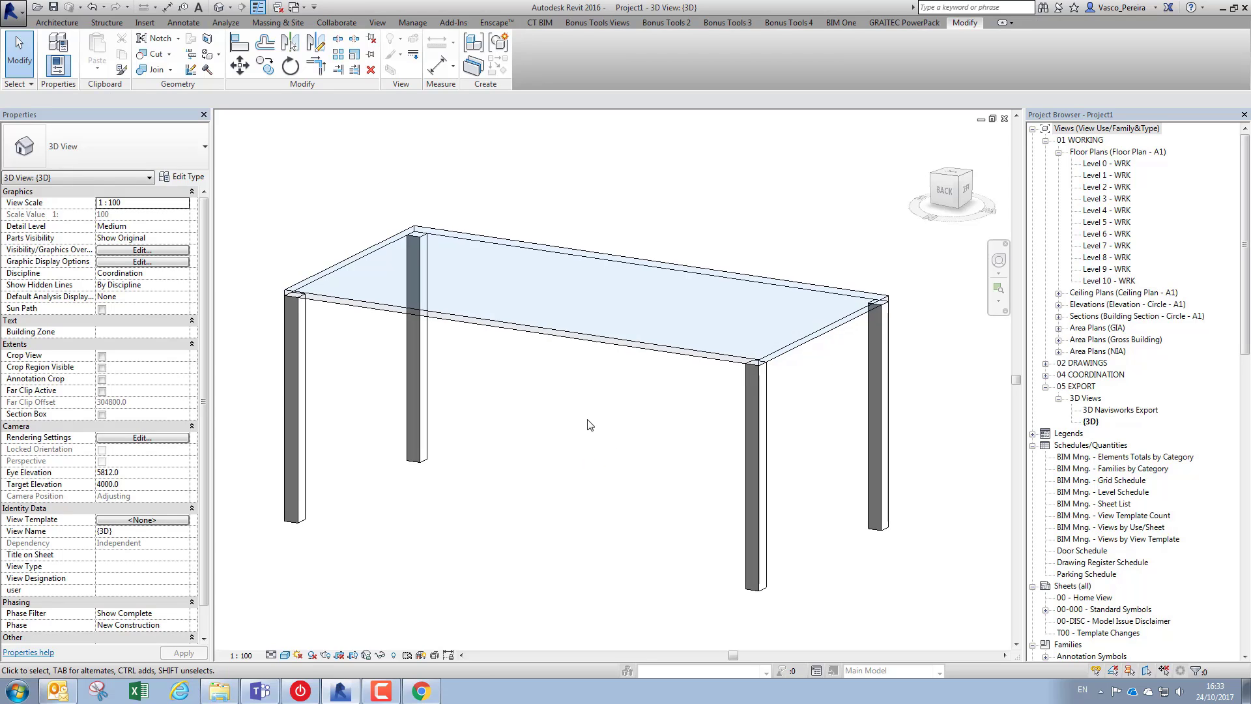
- Open the table family for editing and sketch a 20 mm square blend base at the outer corner of the front-left leg
{"action": "left_click", "coordinate": [580, 294]}
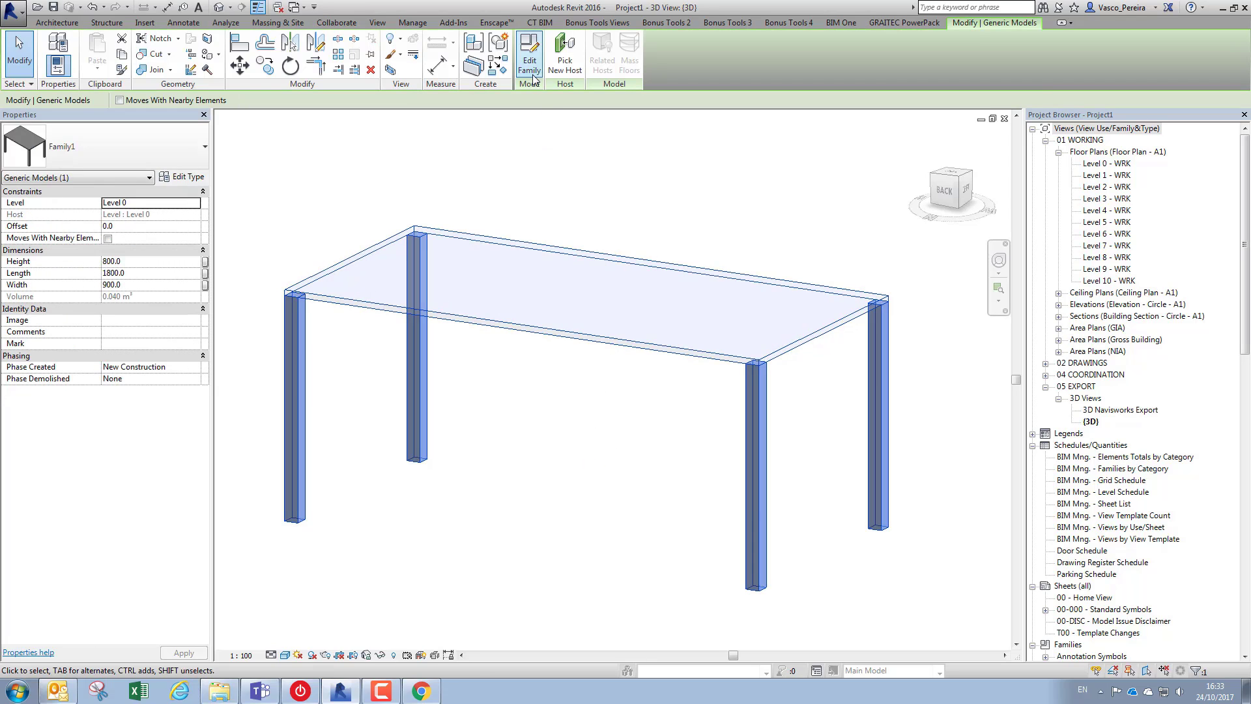
{"action": "left_click", "coordinate": [529, 60]}
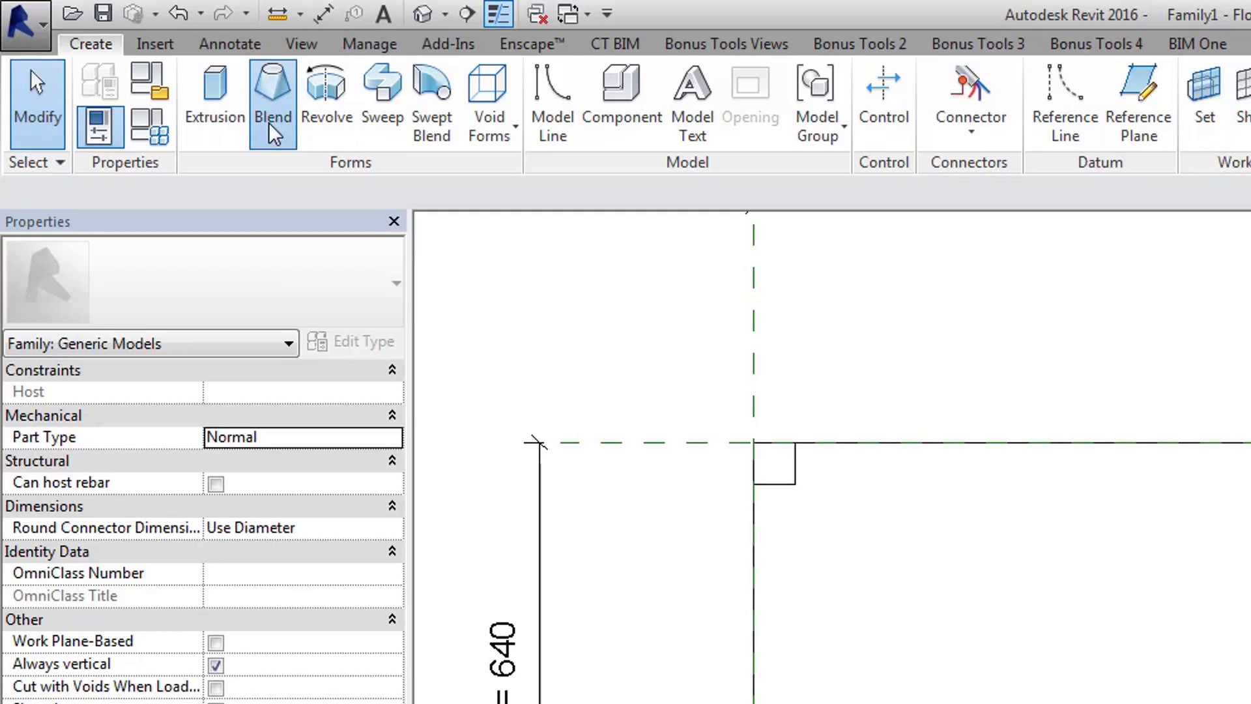
{"action": "left_click", "coordinate": [276, 134]}
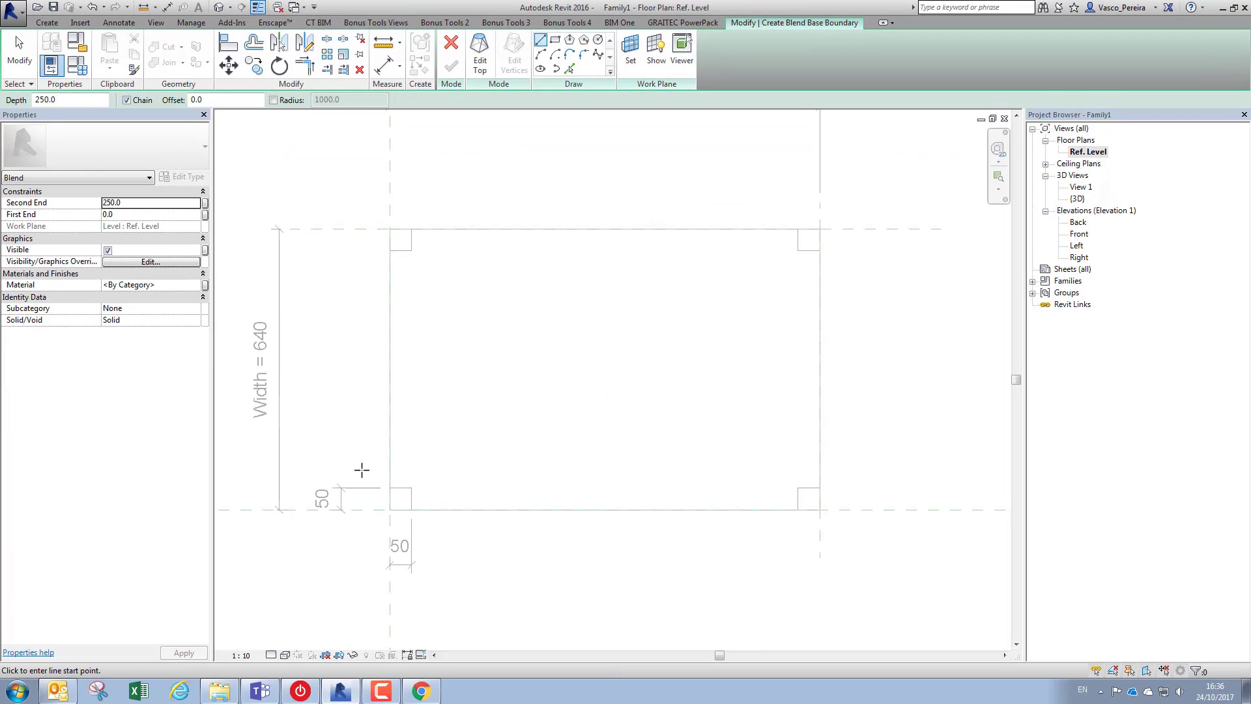
{"action": "middle_click_drag", "start_coordinate": [348, 481], "coordinate": [352, 472]}
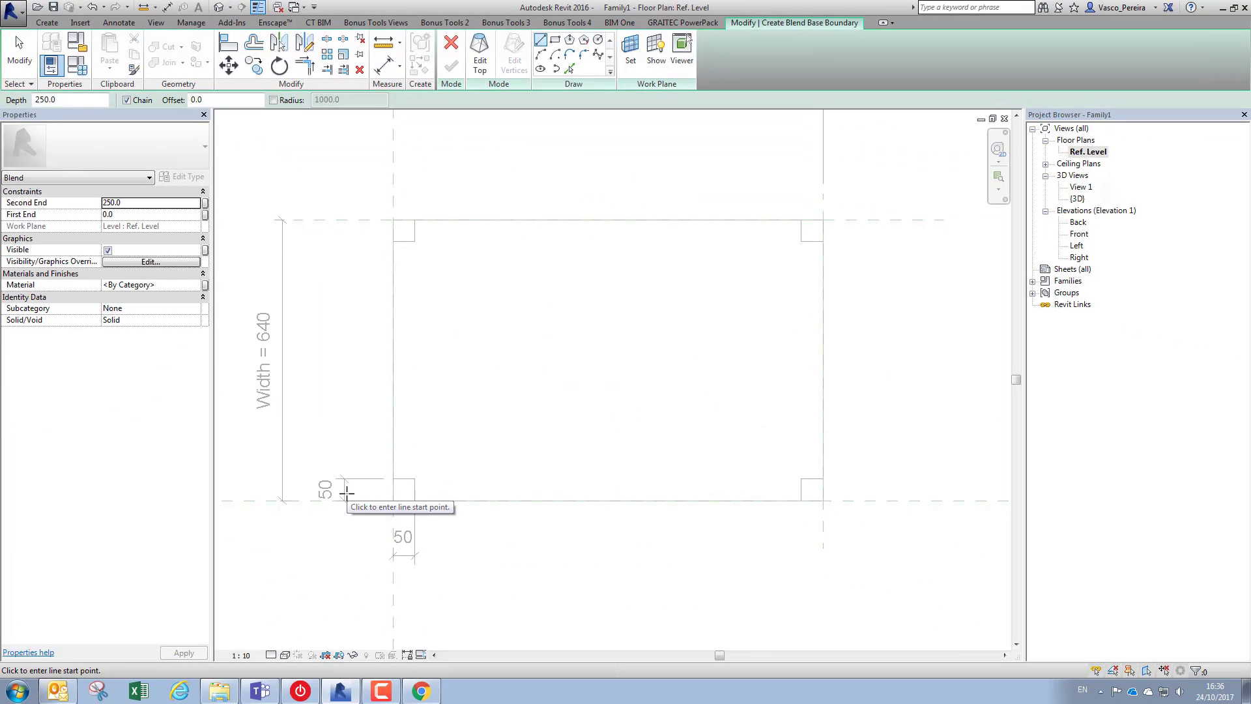
{"action": "scroll", "coordinate": [405, 497], "scroll_direction": "up", "scroll_amount": 4}
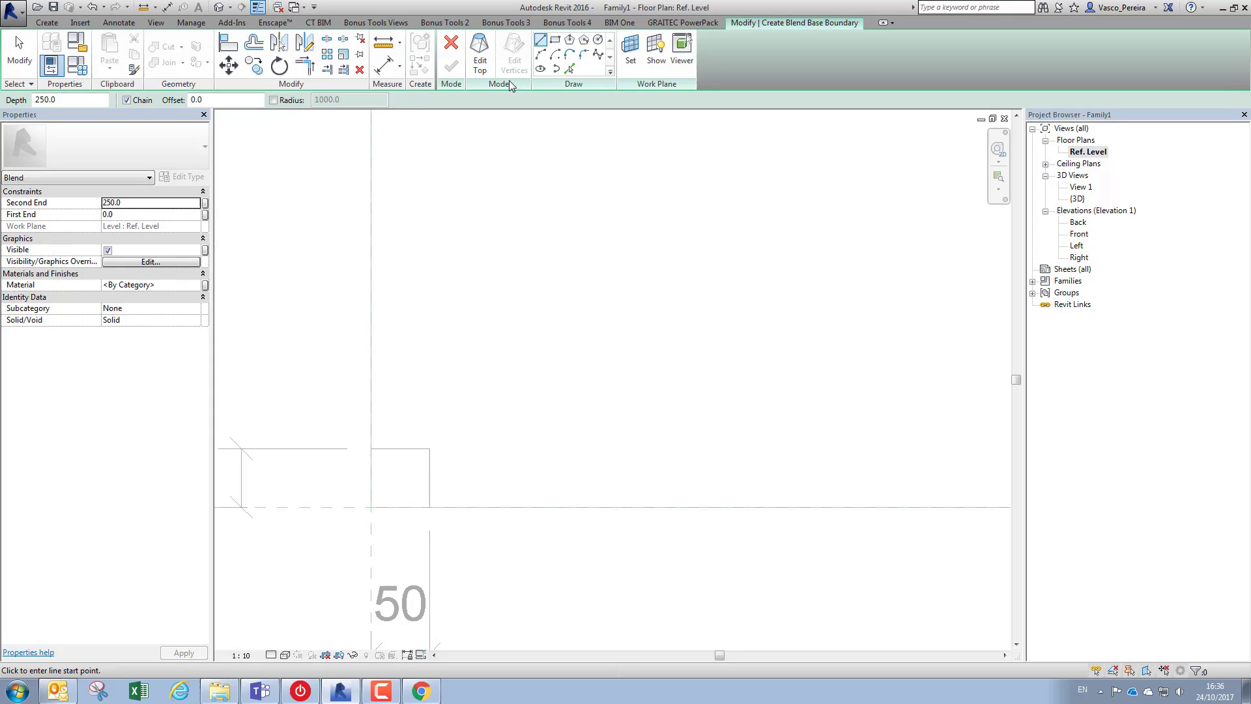
{"action": "left_click", "coordinate": [555, 41]}
{"action": "left_click", "coordinate": [372, 506]}
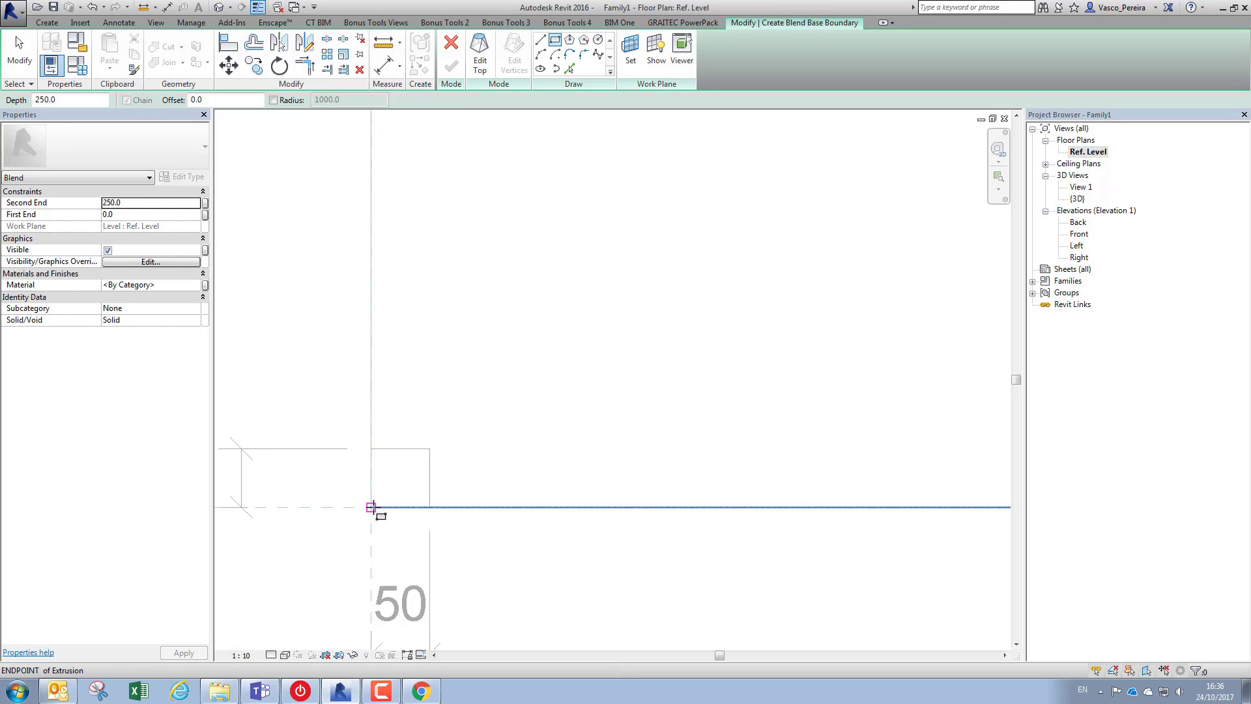
{"action": "left_click", "coordinate": [394, 484]}
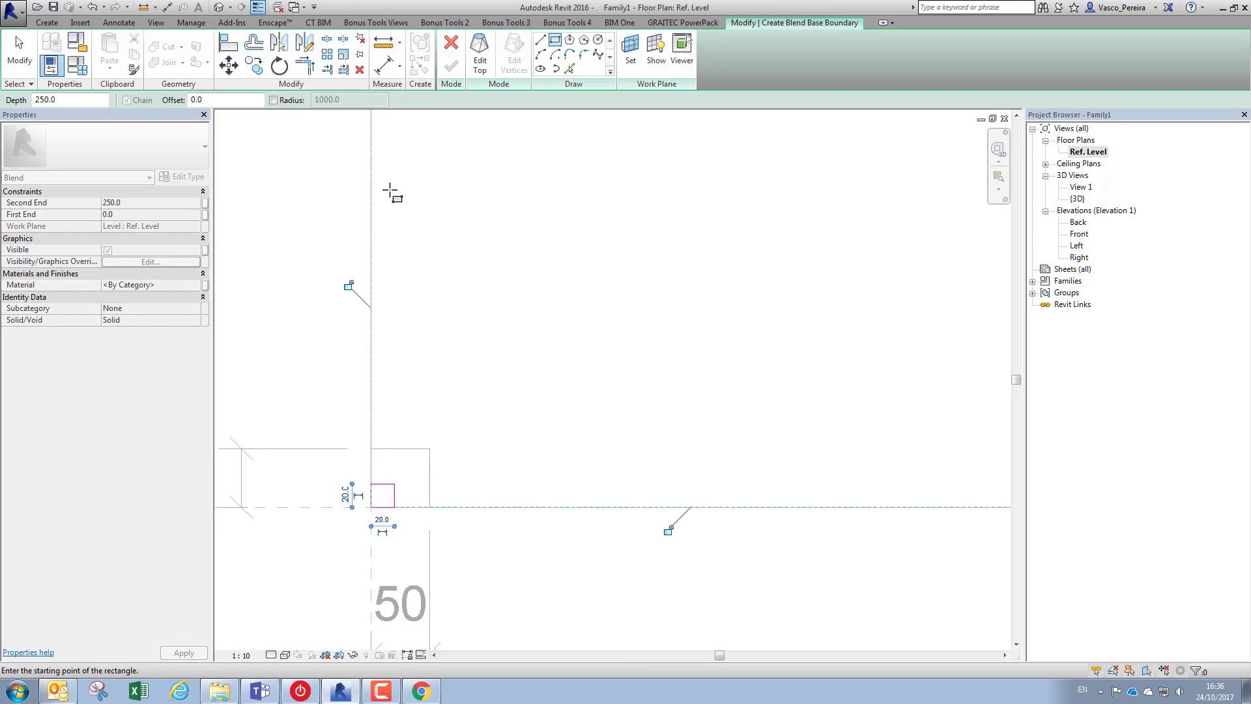
{"action": "key", "text": "Escape"}
- Align the blend base's two outer edges with the front and left reference planes and lock both alignments
{"action": "key", "text": "a"}
{"action": "key", "text": "l"}
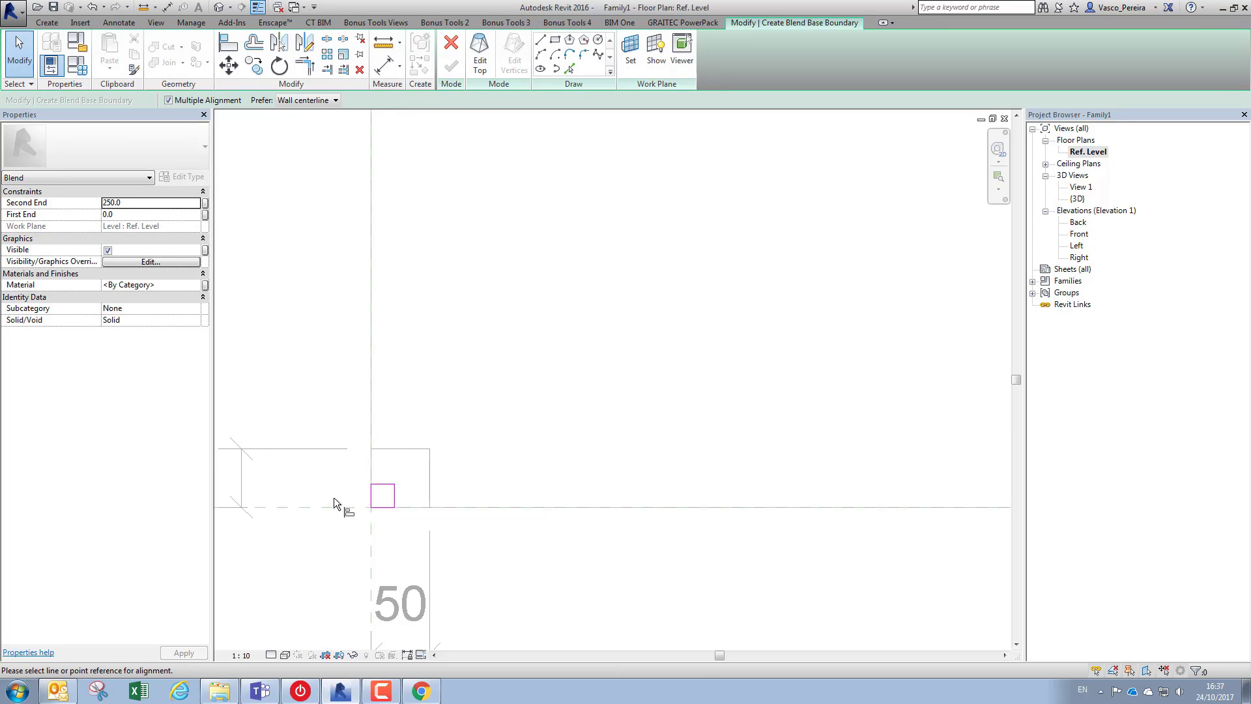
{"action": "left_click", "coordinate": [338, 506]}
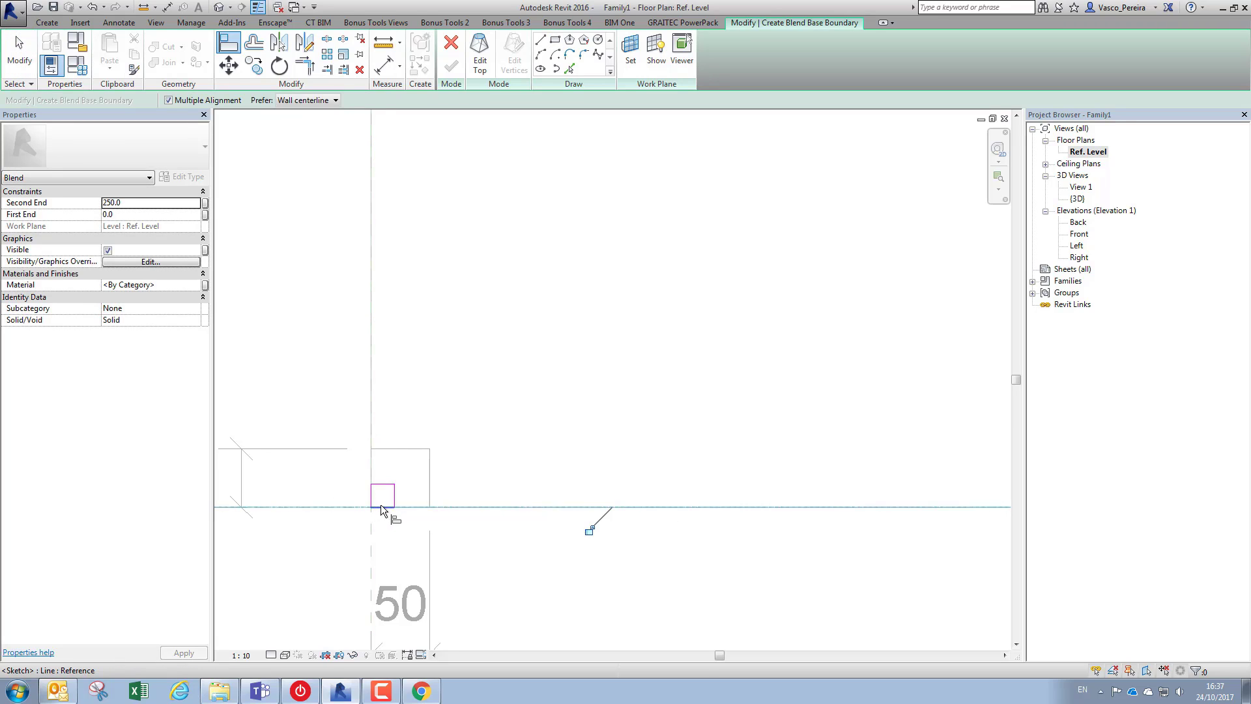
{"action": "left_click", "coordinate": [589, 531]}
{"action": "key", "text": "Escape"}
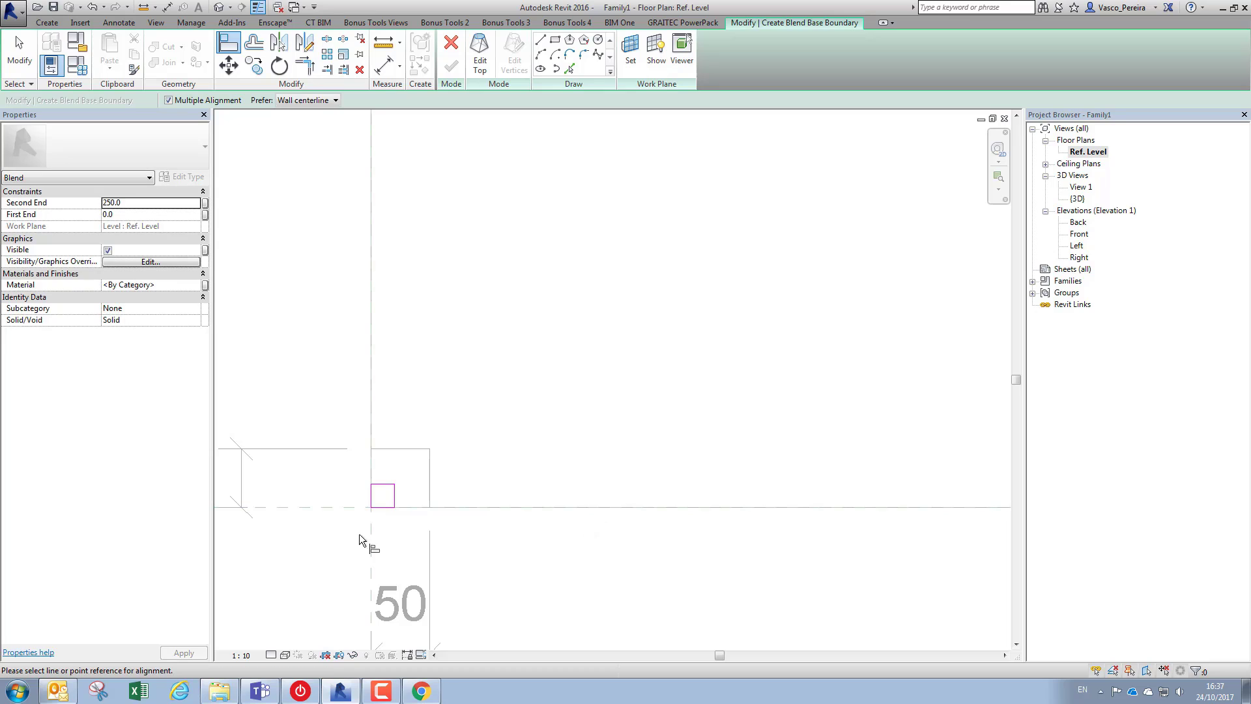
{"action": "left_click", "coordinate": [372, 534]}
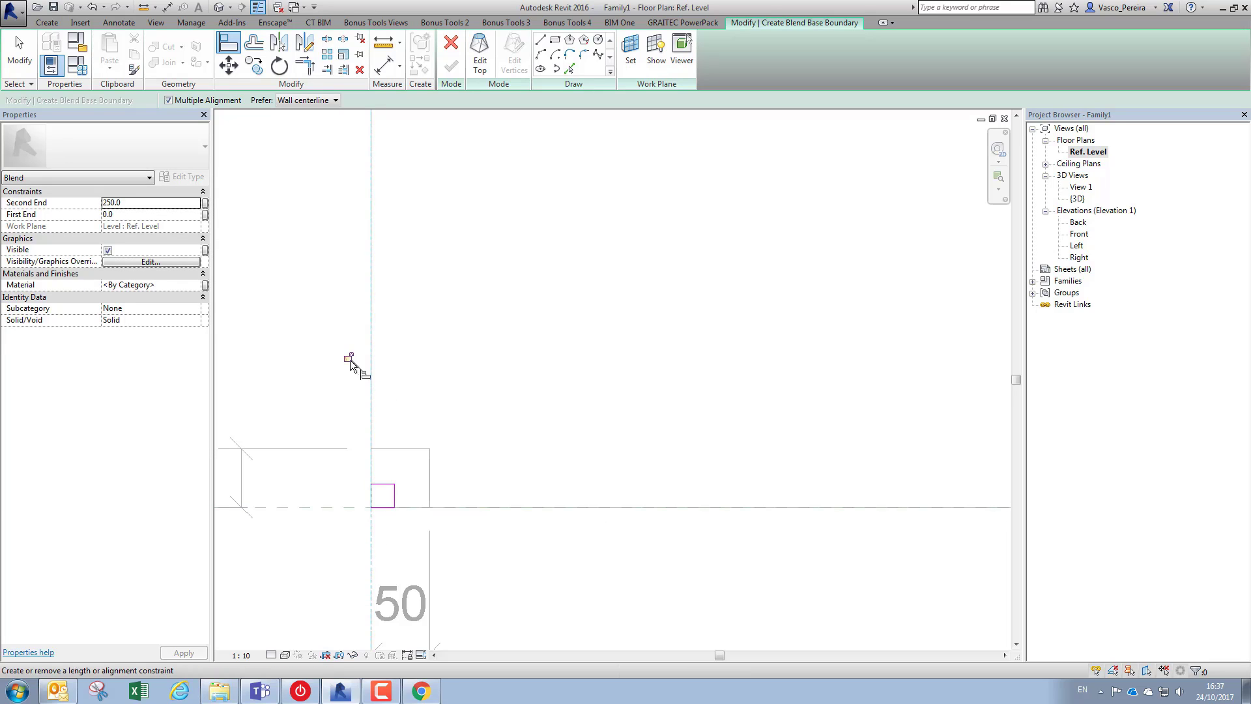
{"action": "left_click", "coordinate": [349, 358]}
- Dimension the depth and width of the blend base square from the front and left reference planes
{"action": "key", "text": "d"}
{"action": "key", "text": "i"}
{"action": "left_click", "coordinate": [354, 507]}
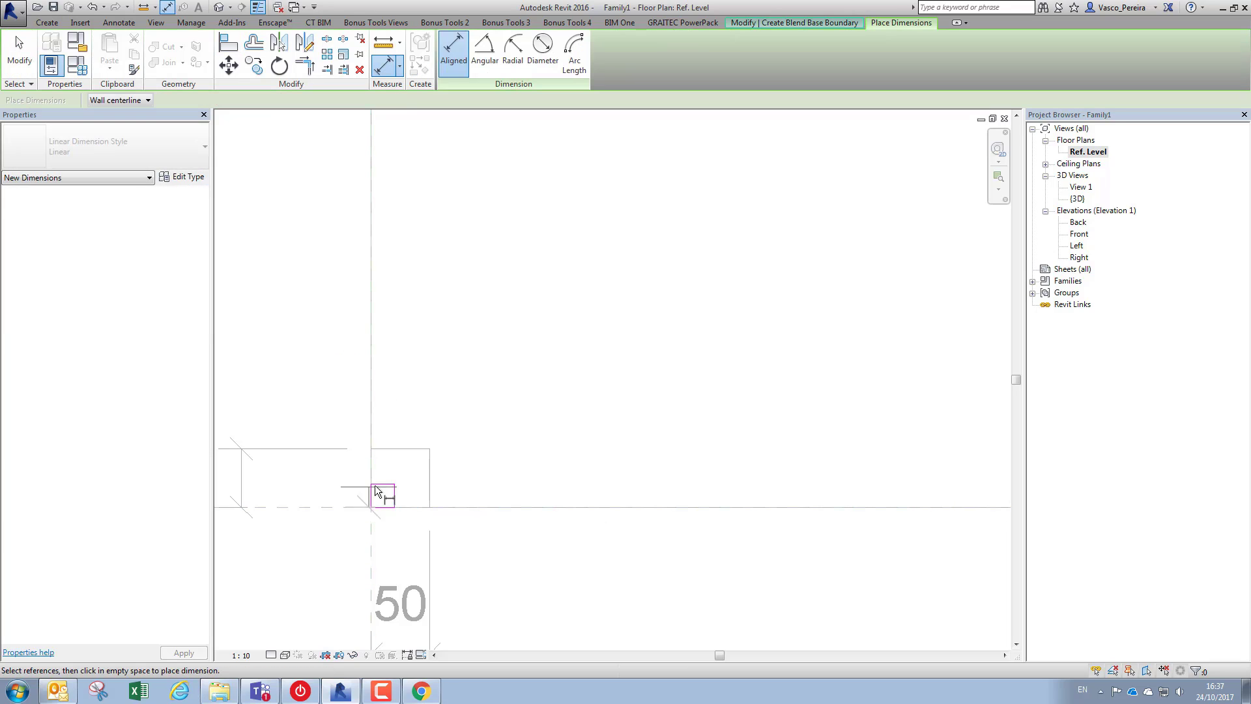
{"action": "left_click", "coordinate": [378, 484]}
{"action": "left_click", "coordinate": [301, 353]}
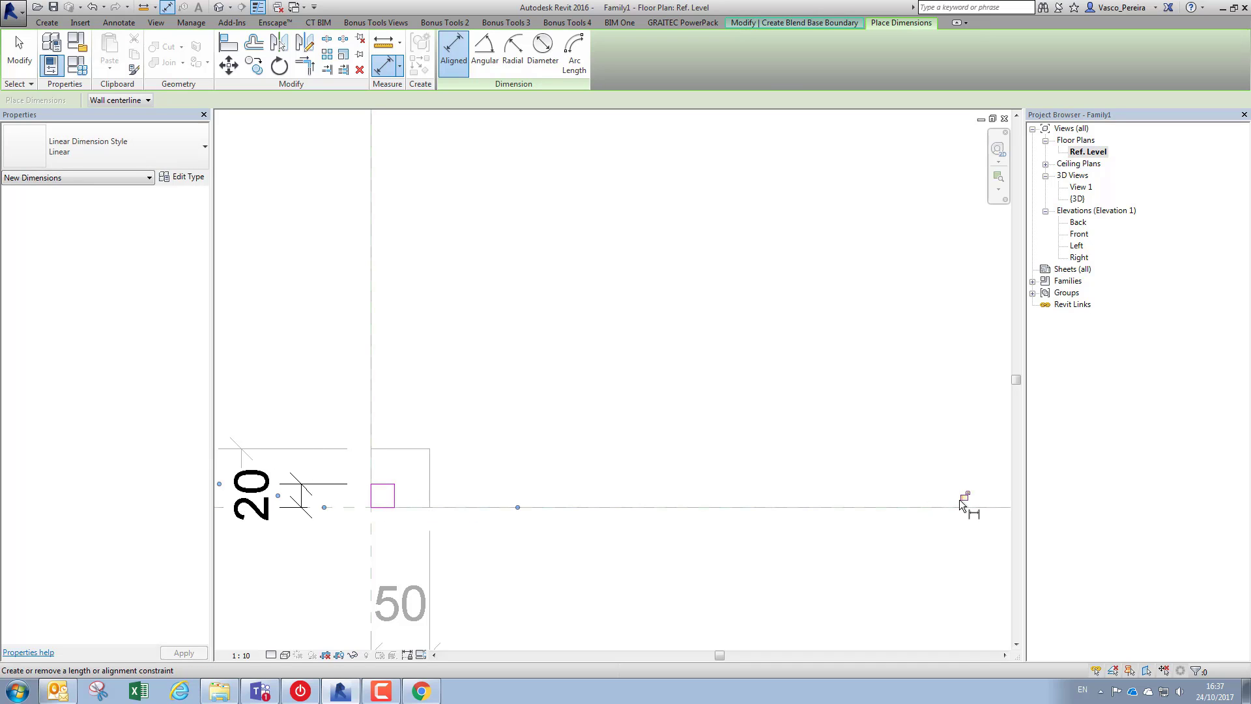
{"action": "left_click", "coordinate": [382, 539]}
{"action": "left_click", "coordinate": [394, 497]}
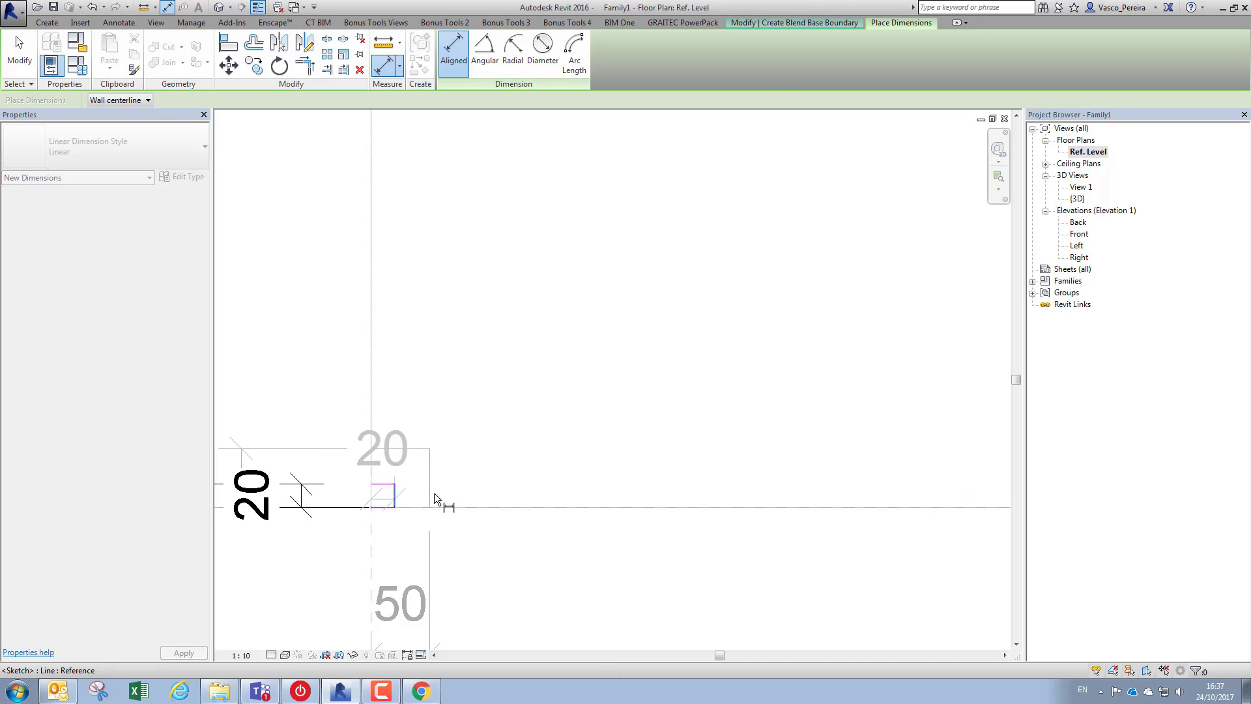
{"action": "scroll", "coordinate": [494, 479], "scroll_direction": "down", "scroll_amount": 2}
{"action": "left_click", "coordinate": [539, 559]}
{"action": "scroll", "coordinate": [469, 505], "scroll_direction": "down", "scroll_amount": 2}
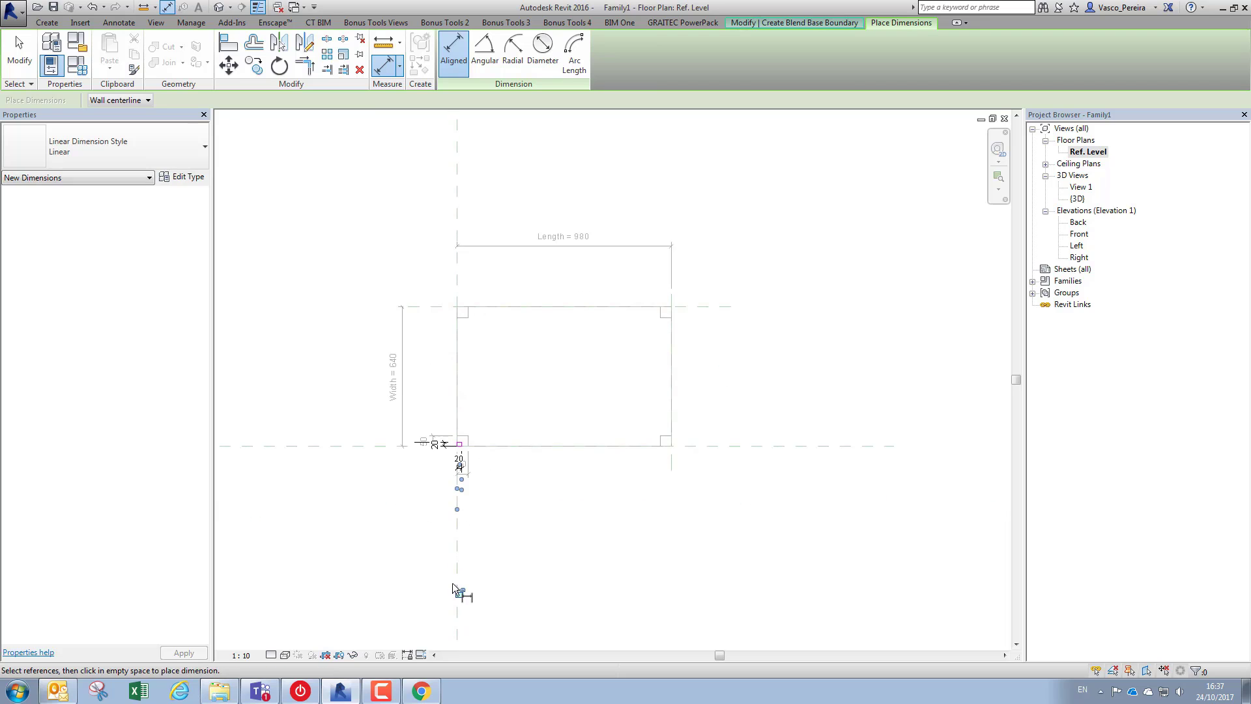
{"action": "scroll", "coordinate": [459, 534], "scroll_direction": "up", "scroll_amount": 5}
{"action": "key", "text": "Escape"}
{"action": "key", "text": "Escape"}
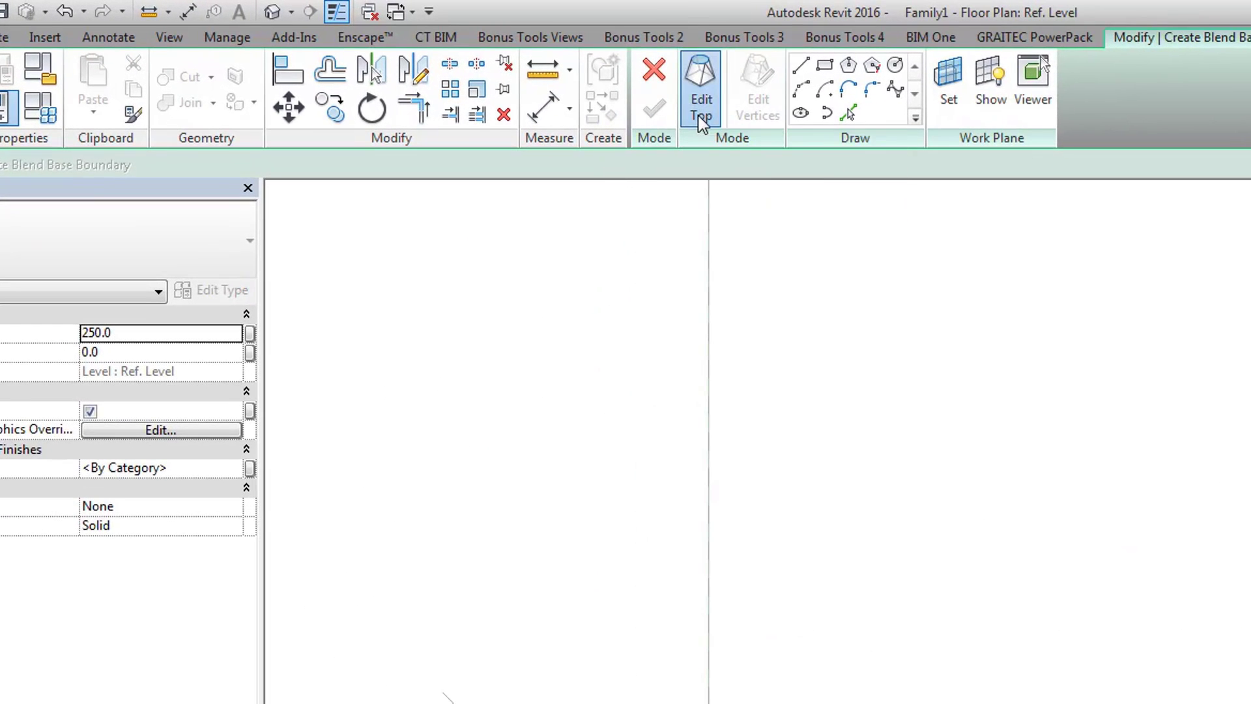
- Sketch a 50 mm square blend top over the existing leg outline, lock its edges in place and finish the blend
{"action": "left_click", "coordinate": [699, 107]}
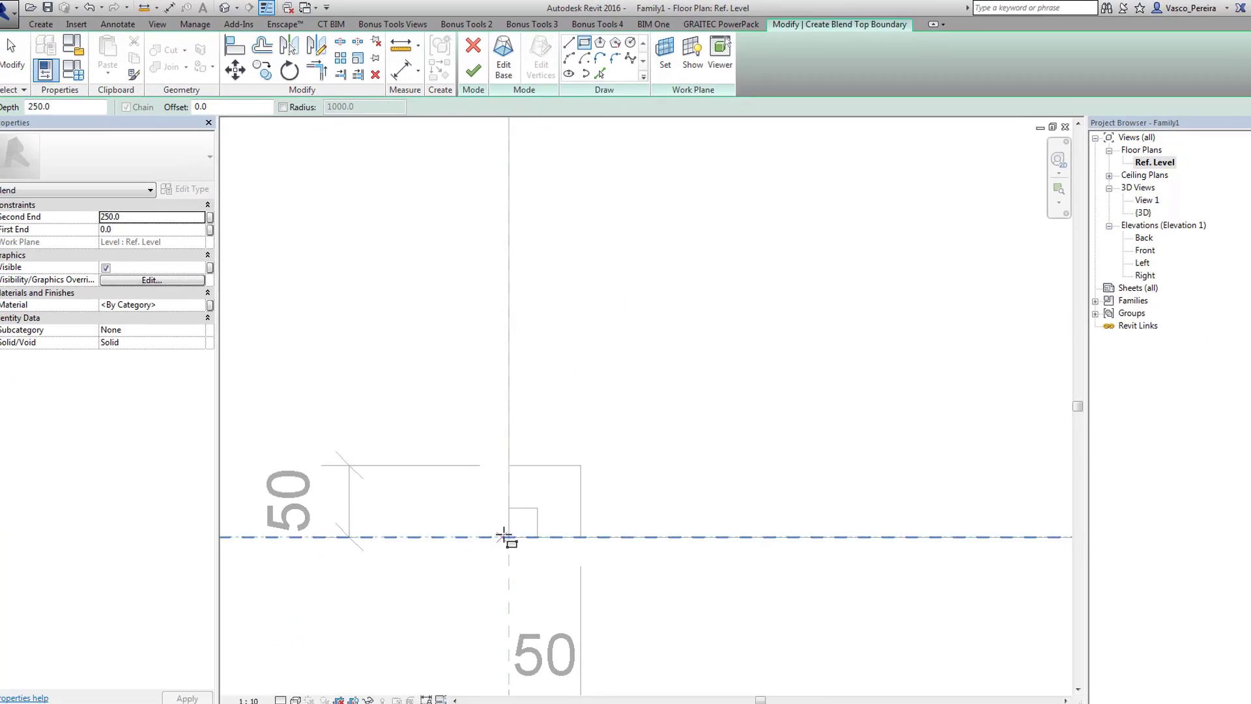
{"action": "left_click", "coordinate": [508, 536]}
{"action": "left_click", "coordinate": [581, 464]}
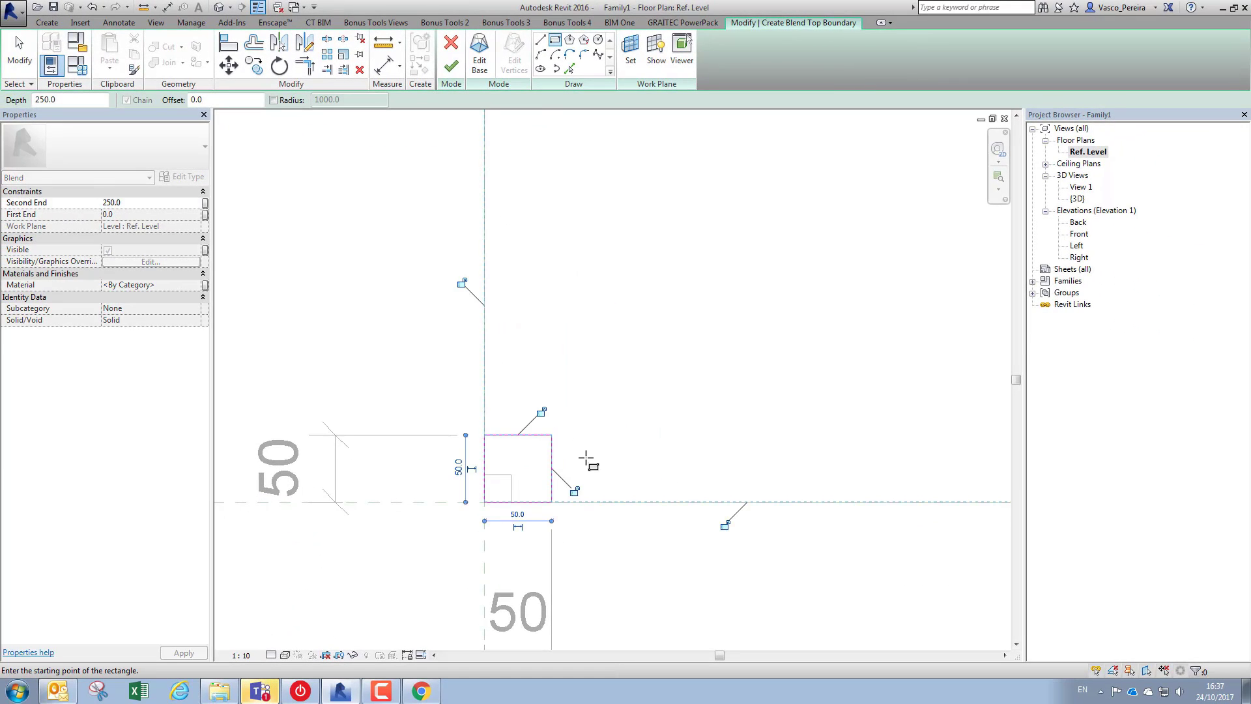
{"action": "left_click", "coordinate": [574, 491]}
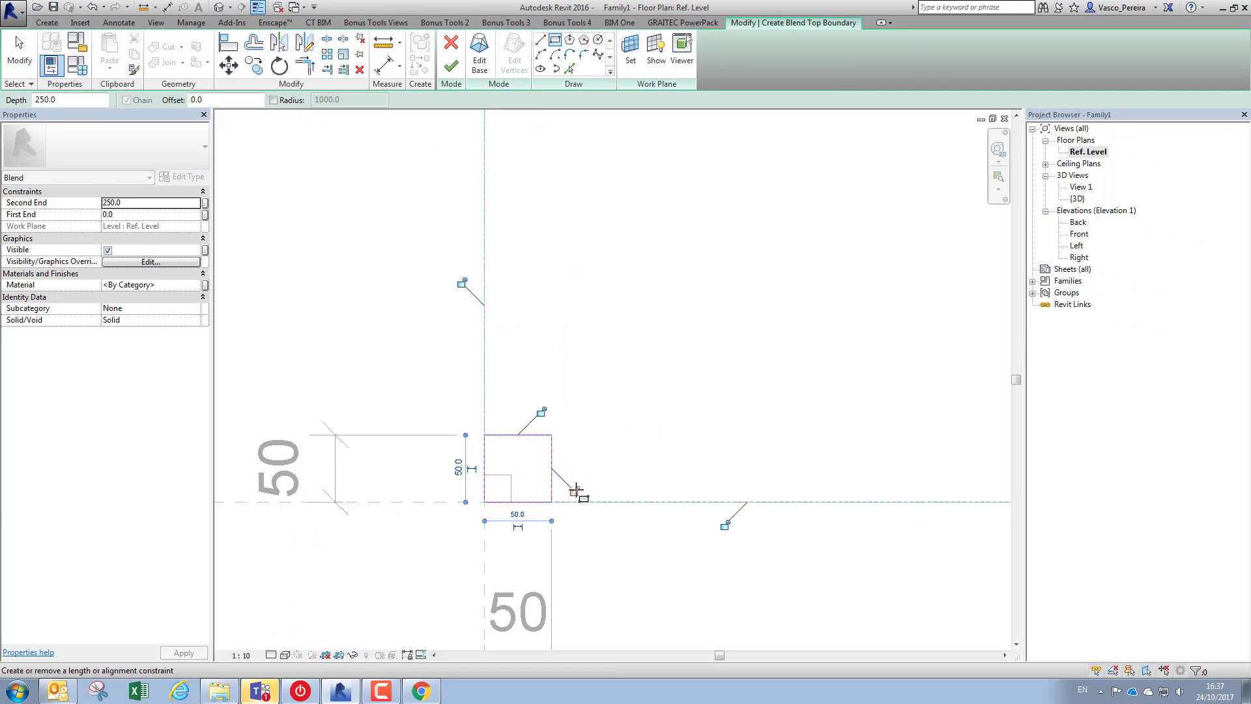
{"action": "left_click", "coordinate": [540, 412]}
{"action": "left_click", "coordinate": [462, 285]}
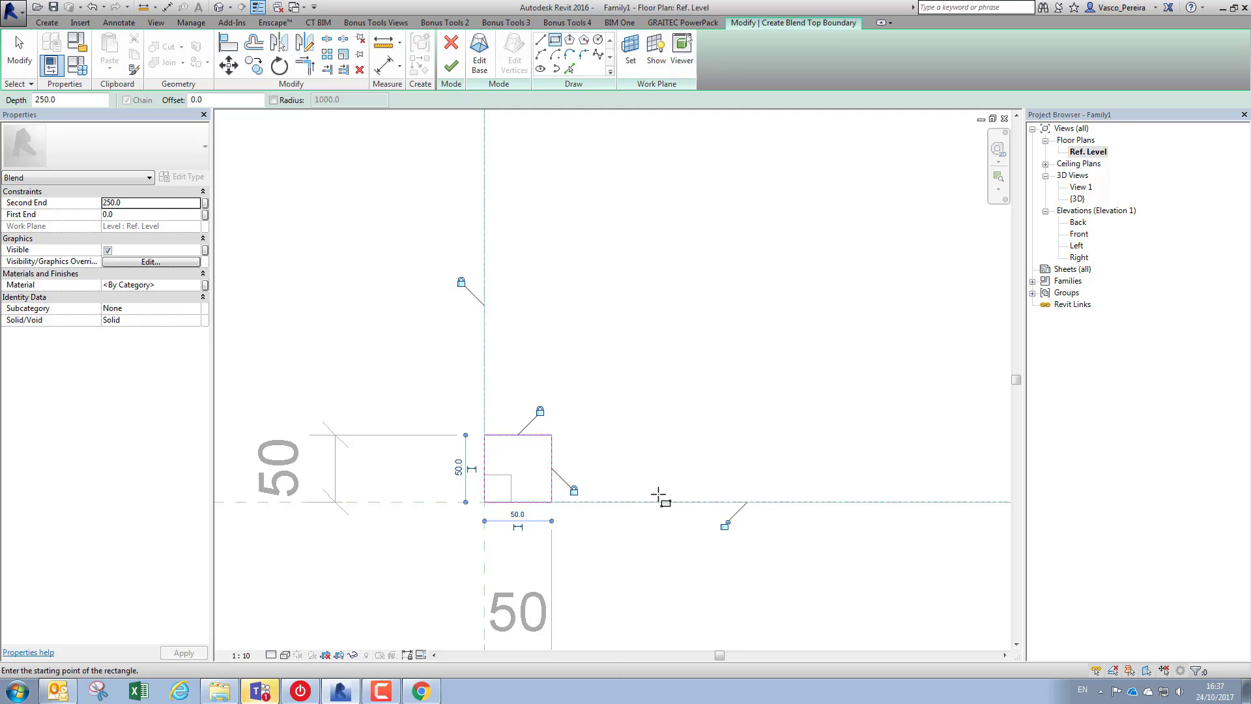
{"action": "key", "text": "Escape"}
{"action": "key", "text": "Escape"}
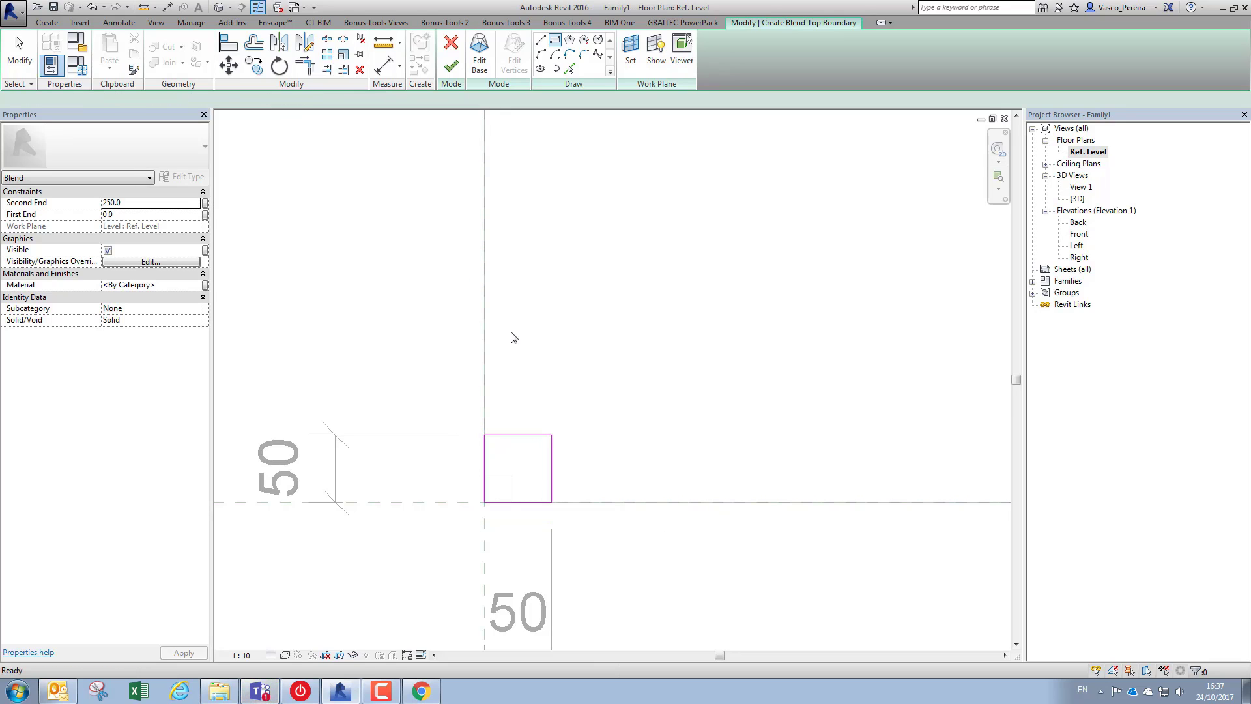
{"action": "left_click", "coordinate": [454, 74]}
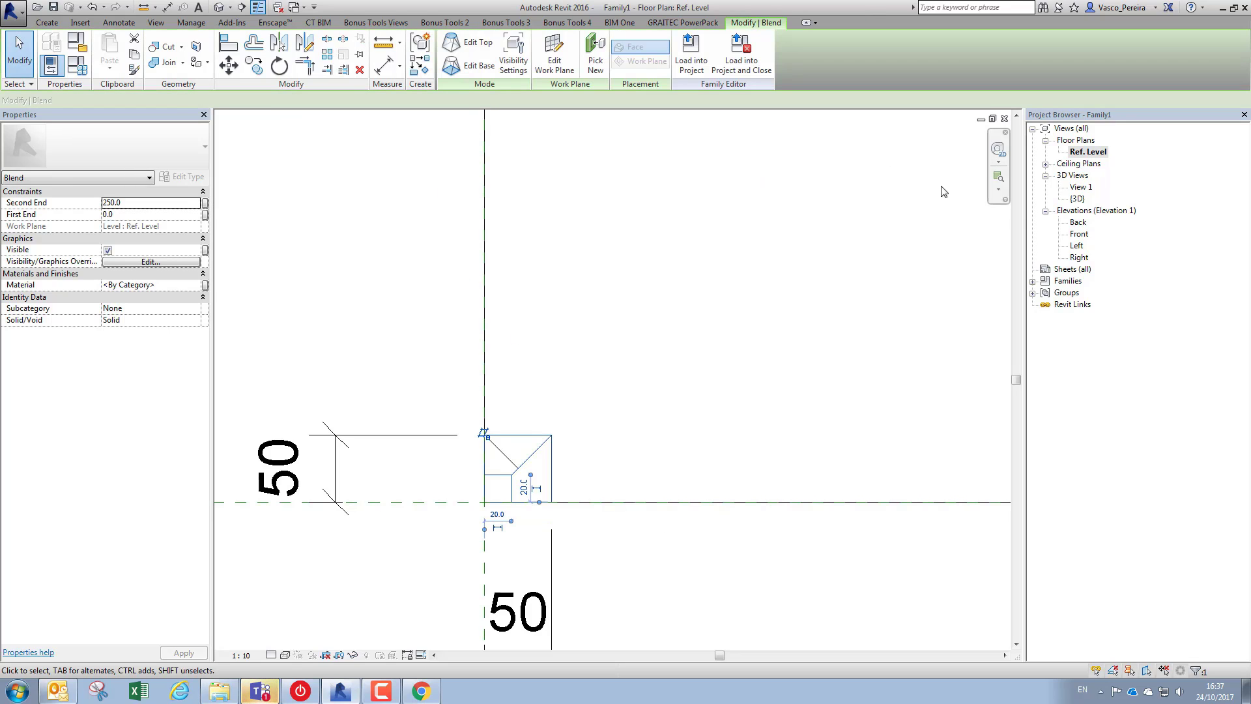
- In the Front elevation, stretch the blend leg upward, align its top with the plane below the tabletop and reset the temporary hide
{"action": "double_click", "coordinate": [1079, 234]}
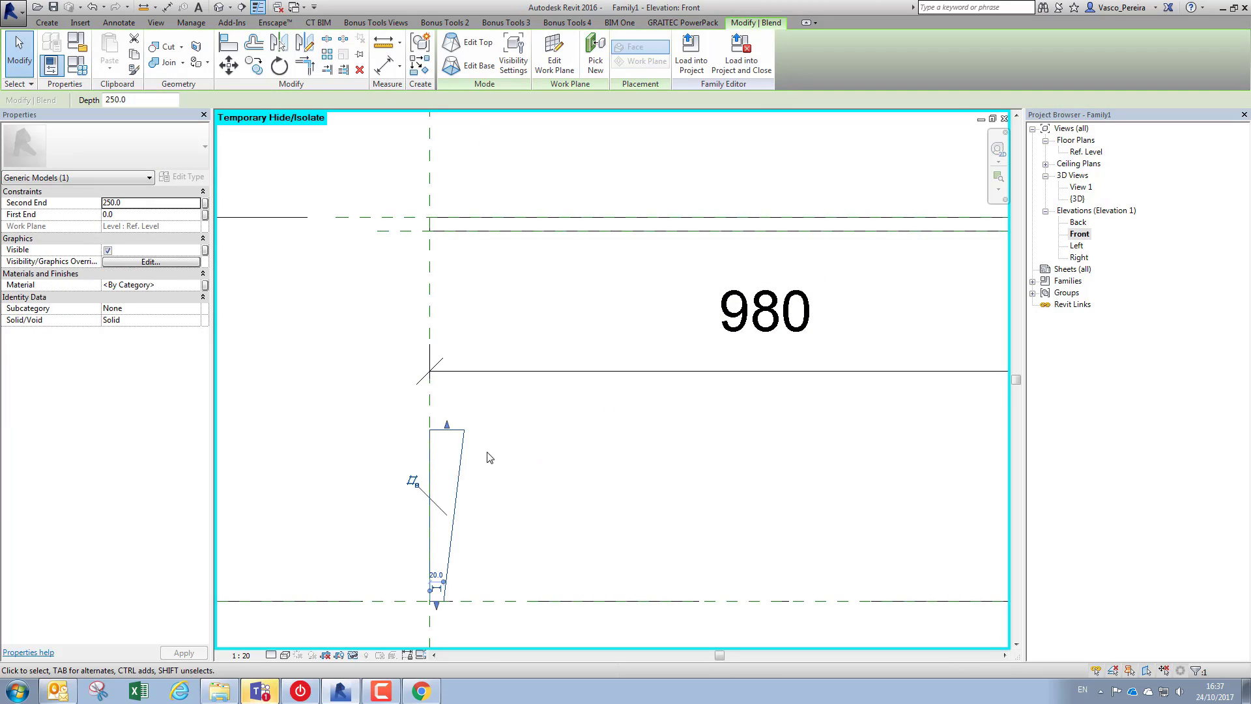
{"action": "left_click_drag", "start_coordinate": [447, 424], "coordinate": [469, 249]}
{"action": "key", "text": "Escape"}
{"action": "key", "text": "a"}
{"action": "key", "text": "l"}
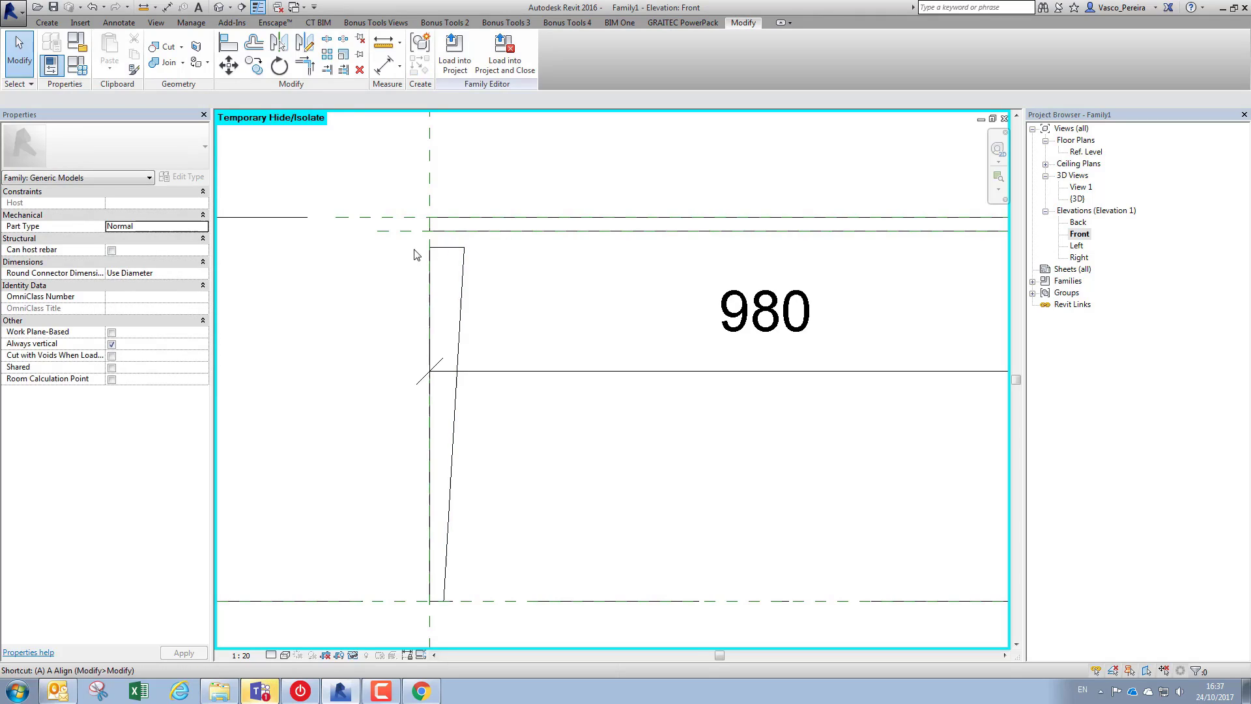
{"action": "left_click", "coordinate": [393, 232]}
{"action": "left_click", "coordinate": [435, 247]}
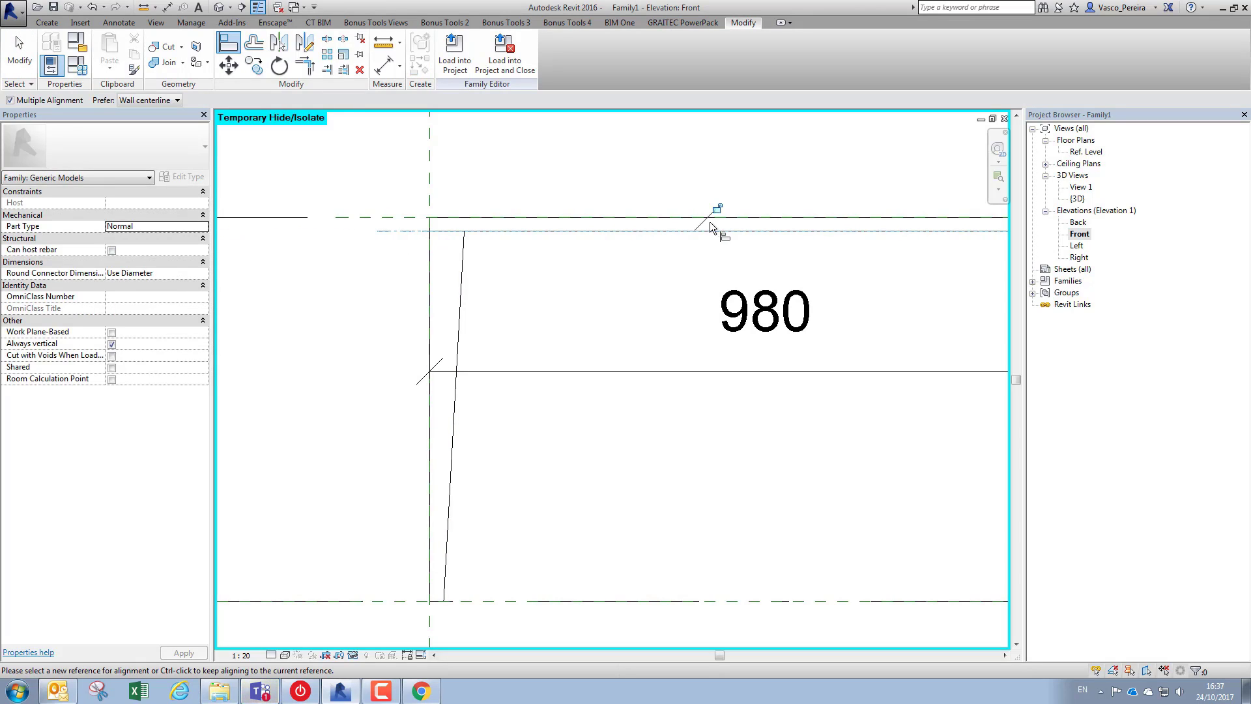
{"action": "key", "text": "Escape"}
{"action": "key", "text": "Escape"}
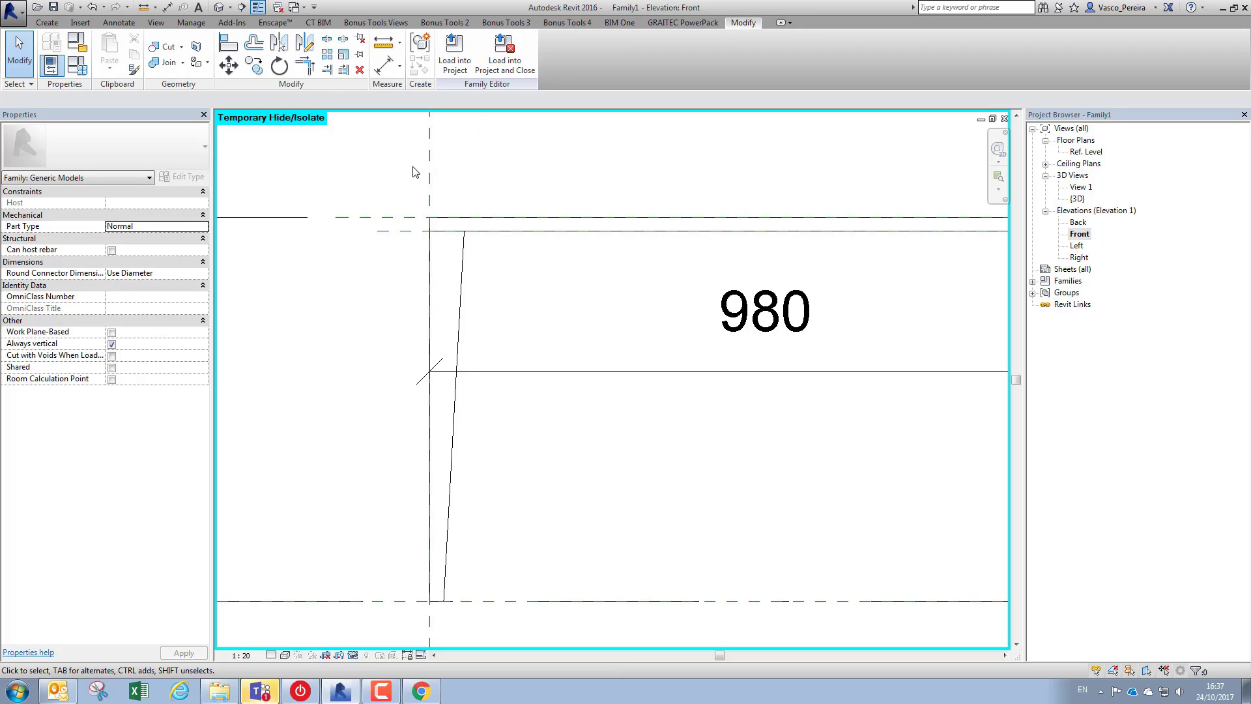
{"action": "key", "text": "h"}
{"action": "key", "text": "r"}
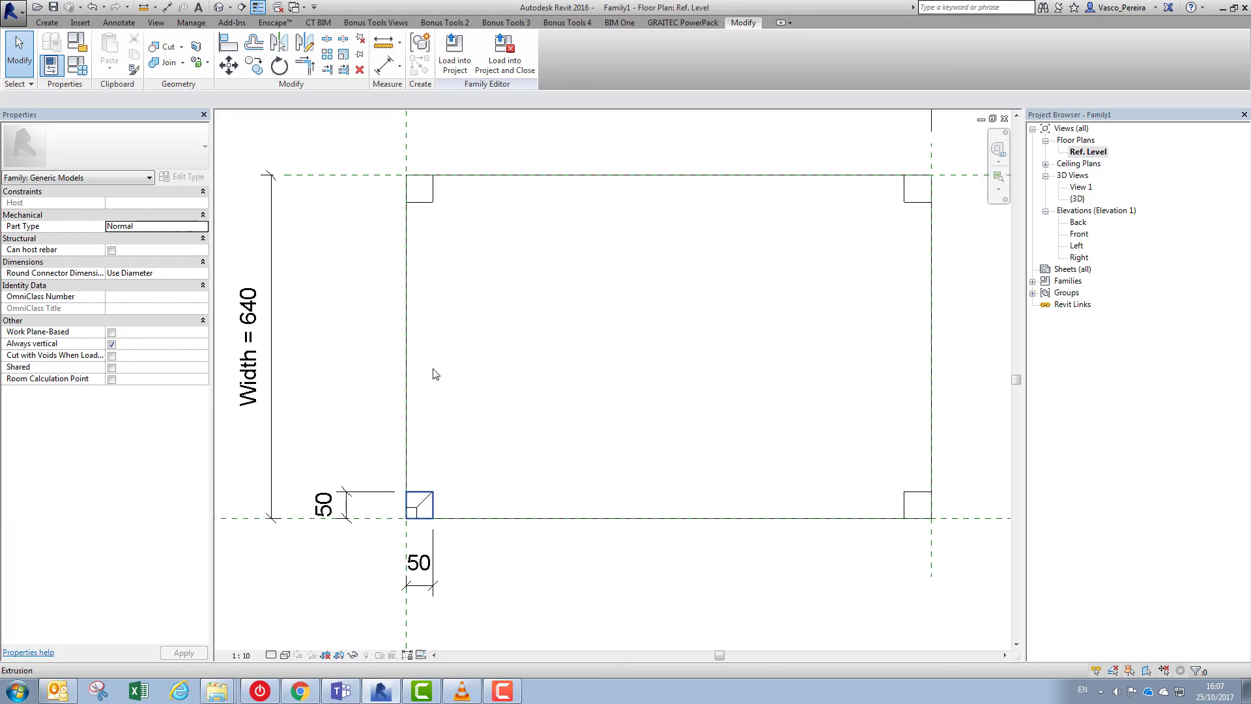
- Select the four straight leg extrusions and link their visibility to a new type parameter named Legs
{"action": "left_click", "coordinate": [434, 203]}
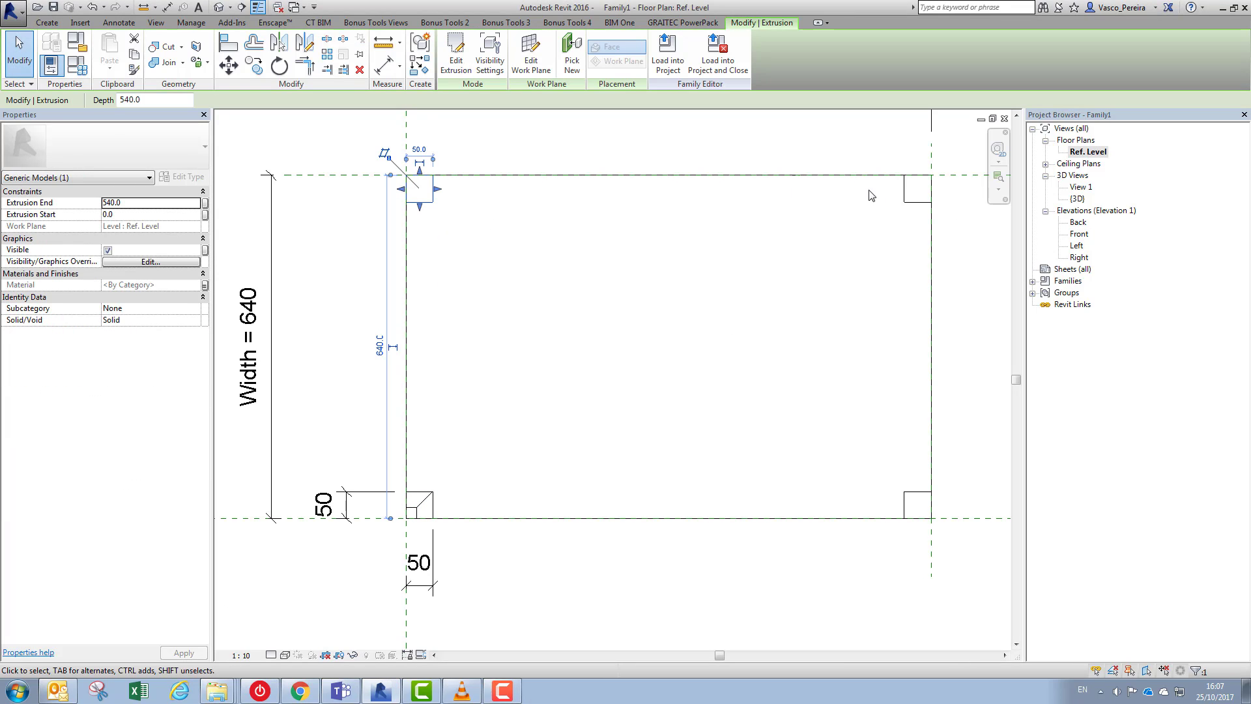
{"action": "left_click", "coordinate": [909, 202], "text": "ctrl"}
{"action": "left_click", "coordinate": [909, 499], "text": "ctrl"}
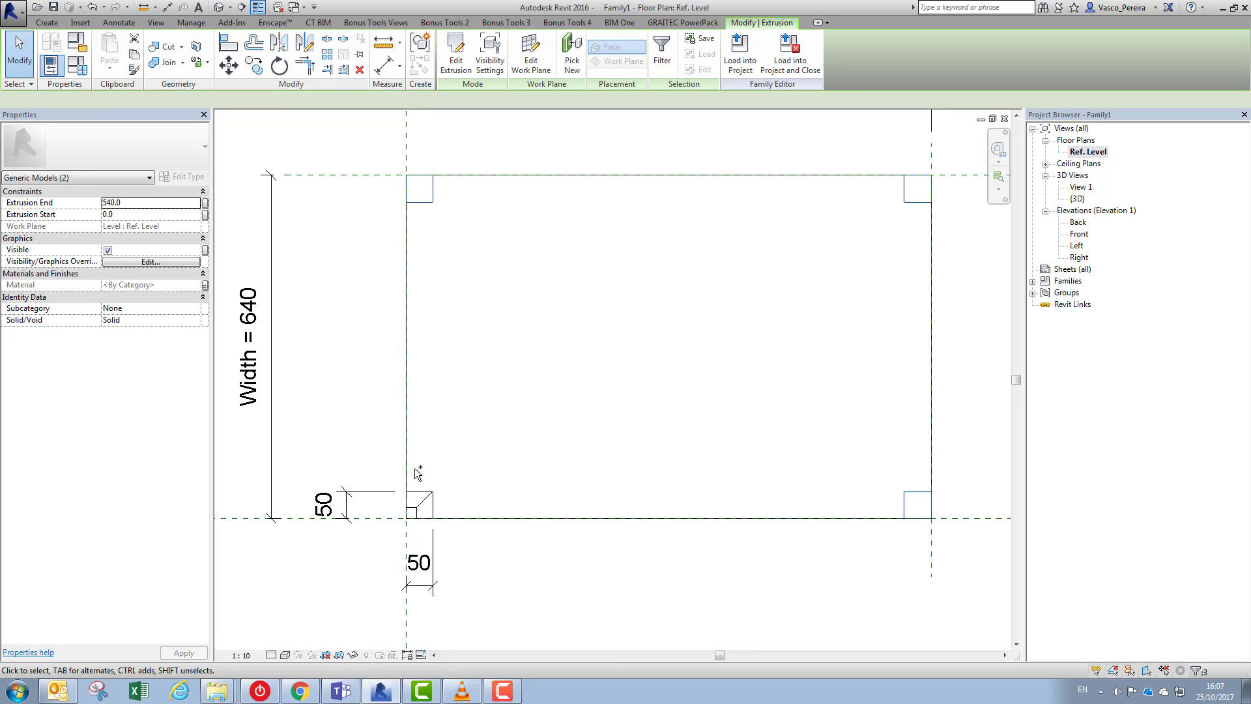
{"action": "left_click", "coordinate": [432, 493], "text": "ctrl"}
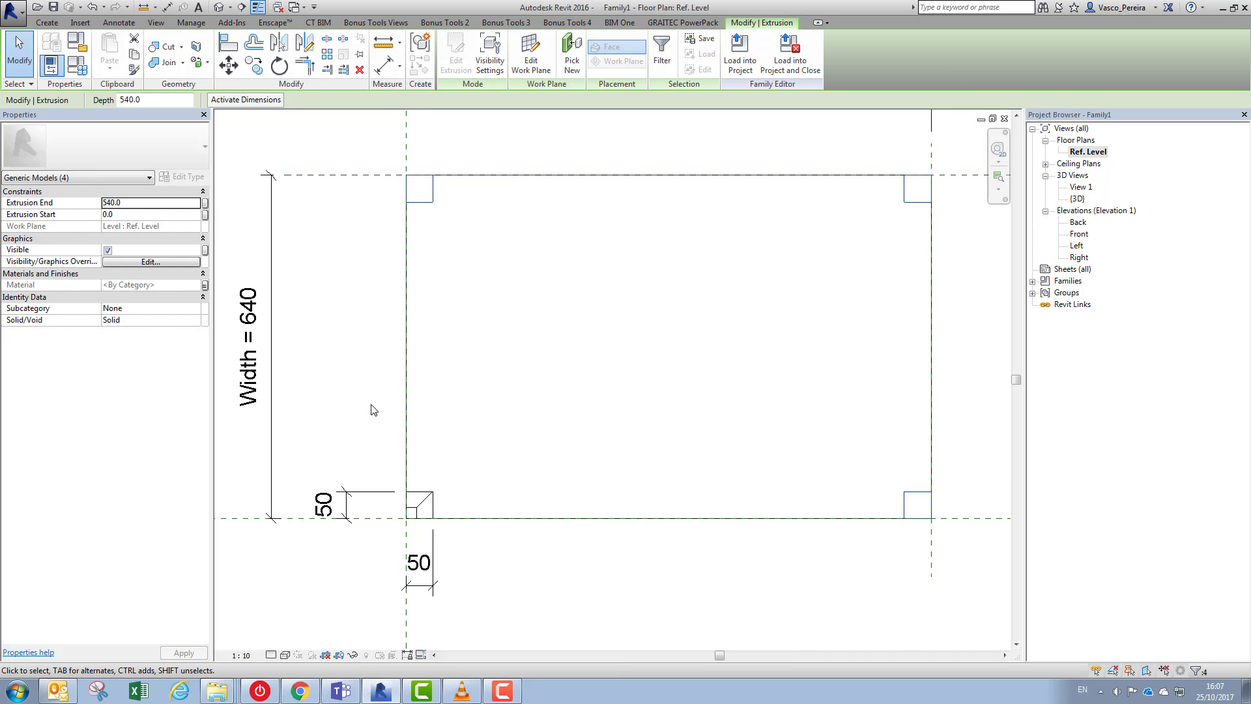
{"action": "left_click", "coordinate": [89, 255]}
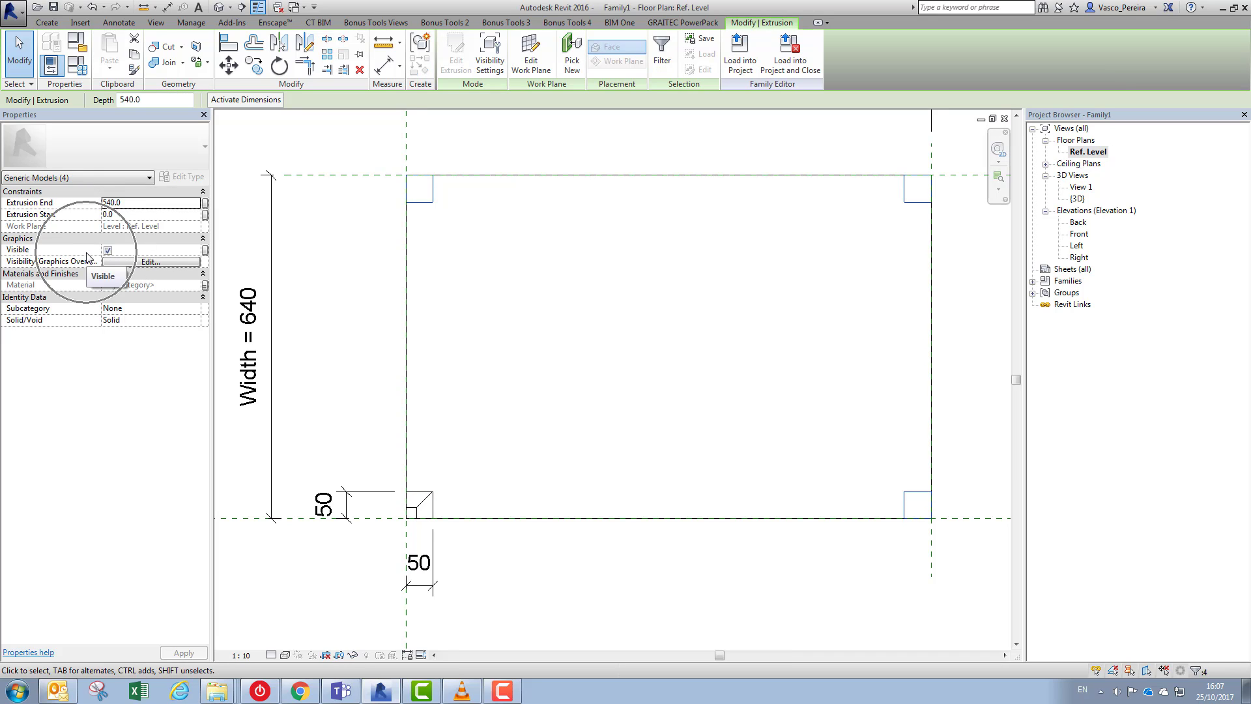
{"action": "left_click", "coordinate": [206, 250]}
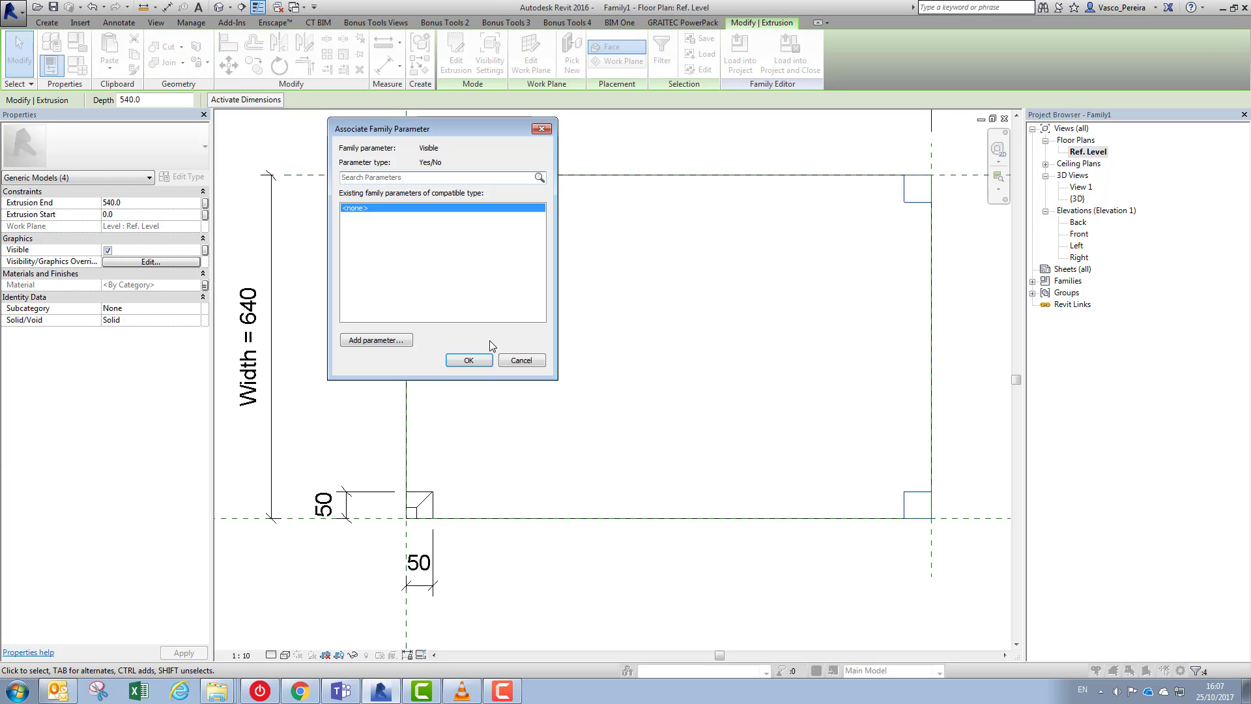
{"action": "left_click", "coordinate": [390, 342]}
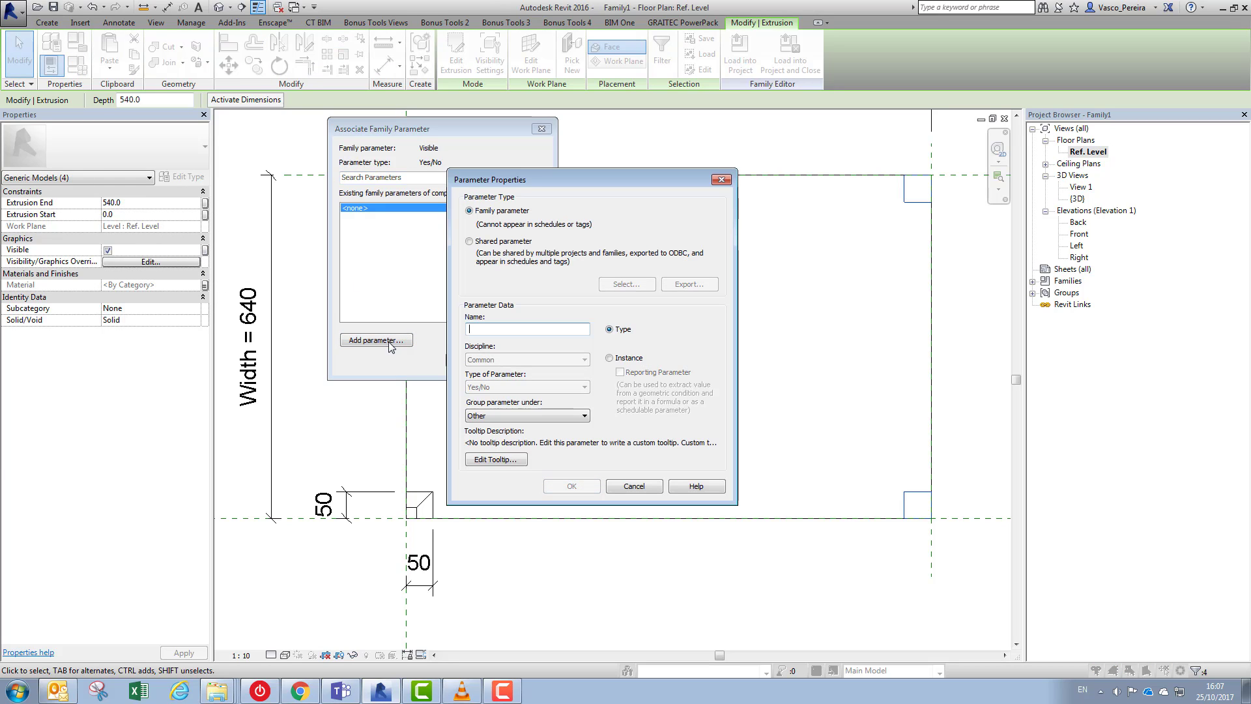
{"action": "type", "text": "Legs"}
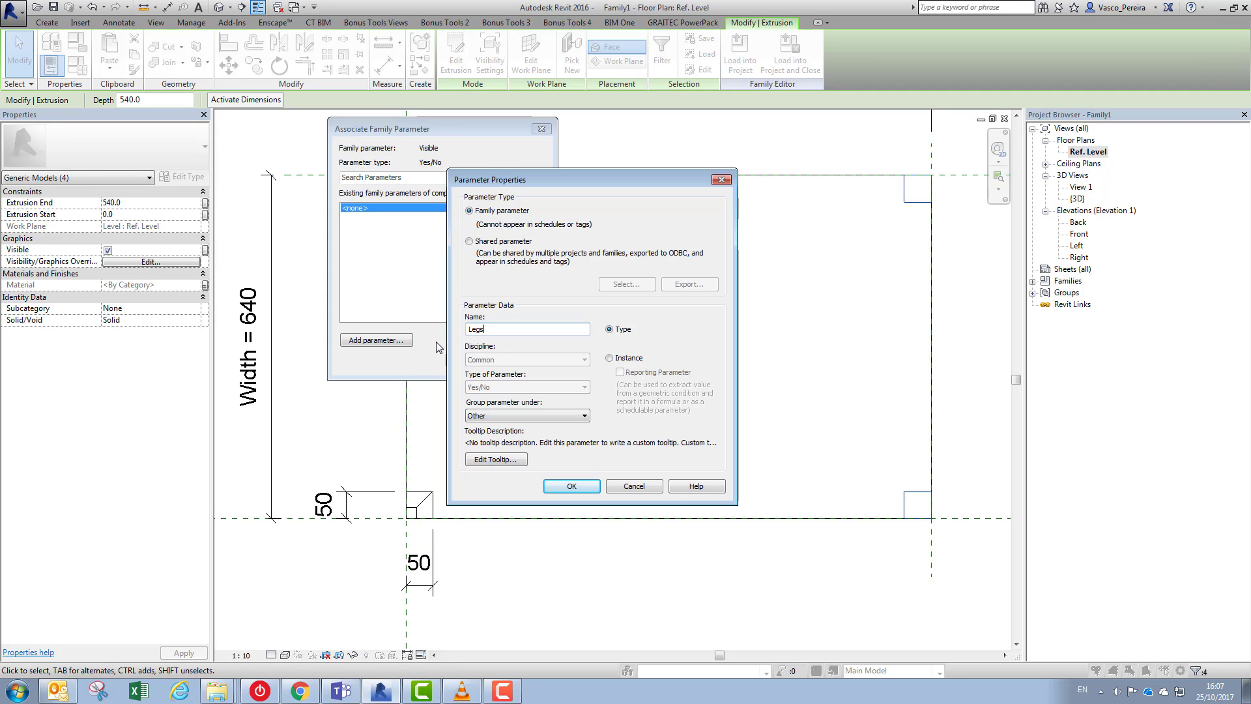
{"action": "left_click", "coordinate": [571, 486]}
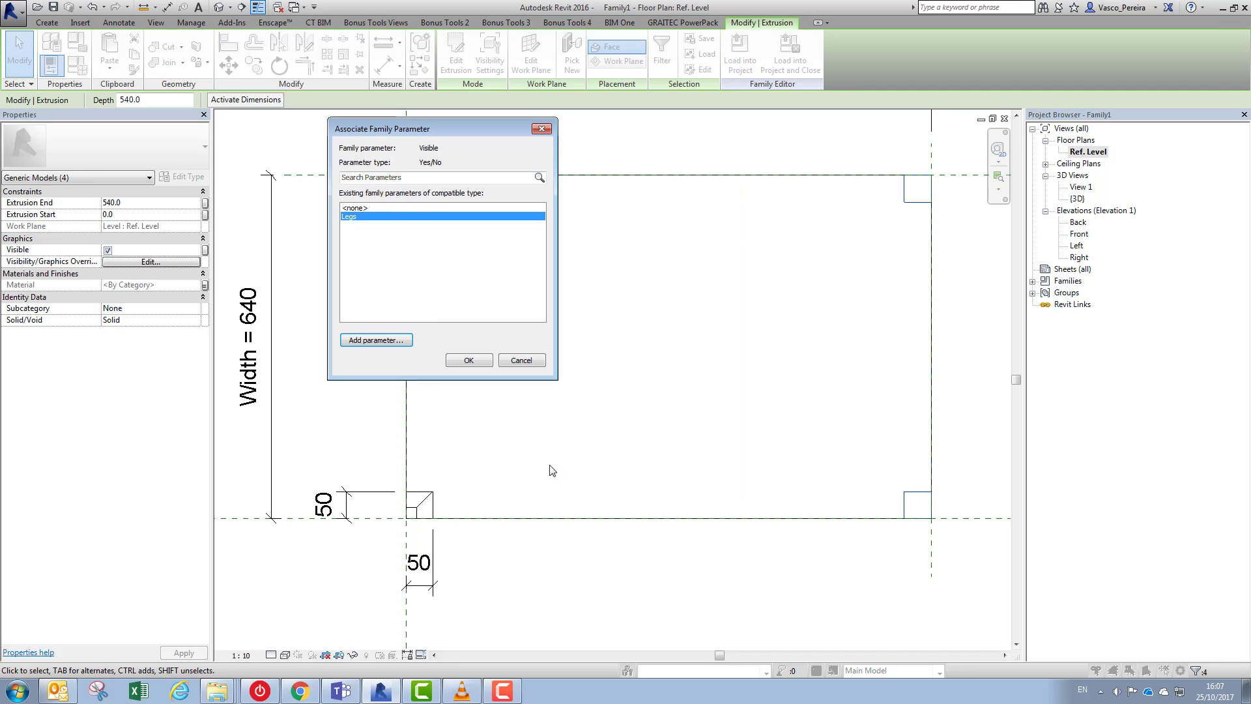
{"action": "left_click", "coordinate": [469, 362]}
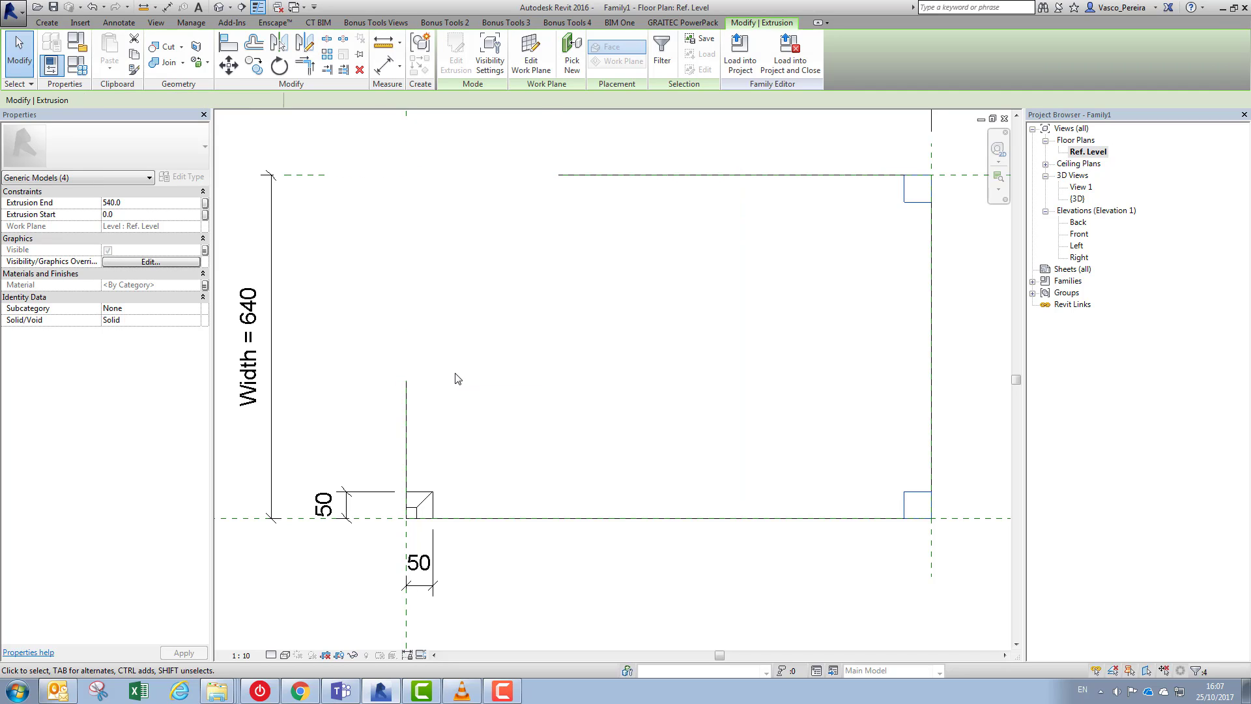
- Link the tapered blend leg's visibility to a new instance parameter named Slanted Legs
{"action": "left_click", "coordinate": [423, 505]}
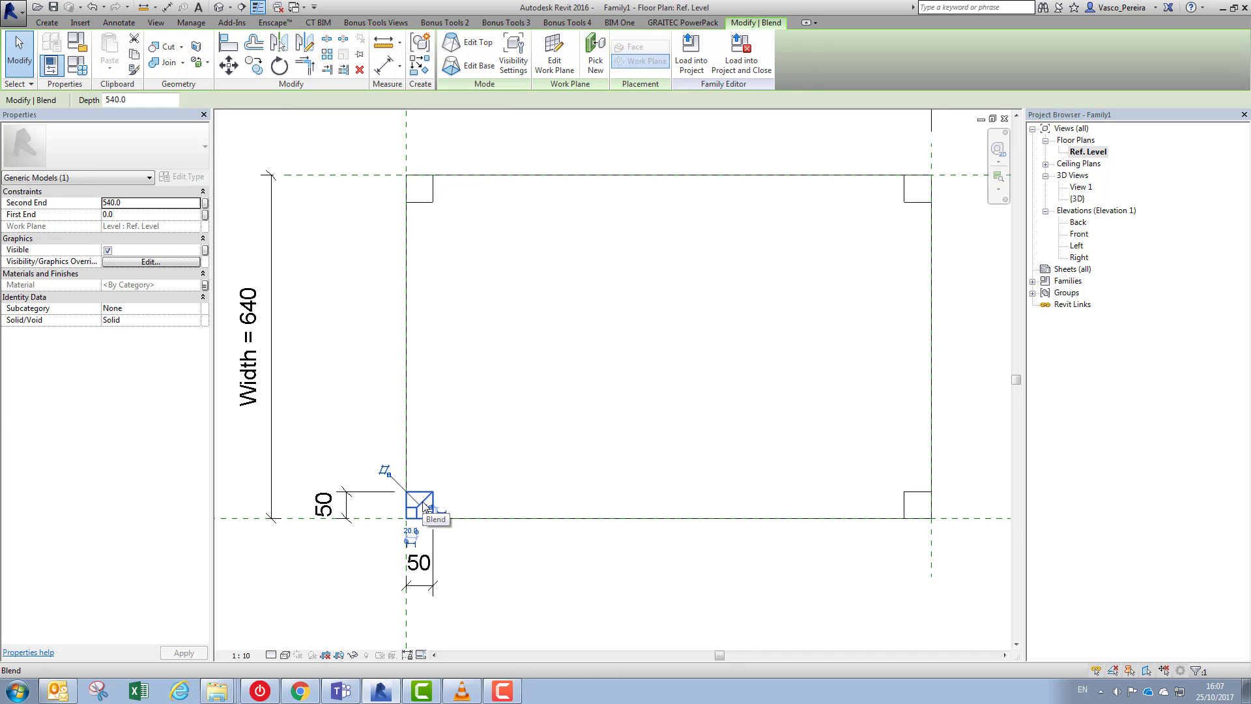
{"action": "left_click", "coordinate": [206, 250]}
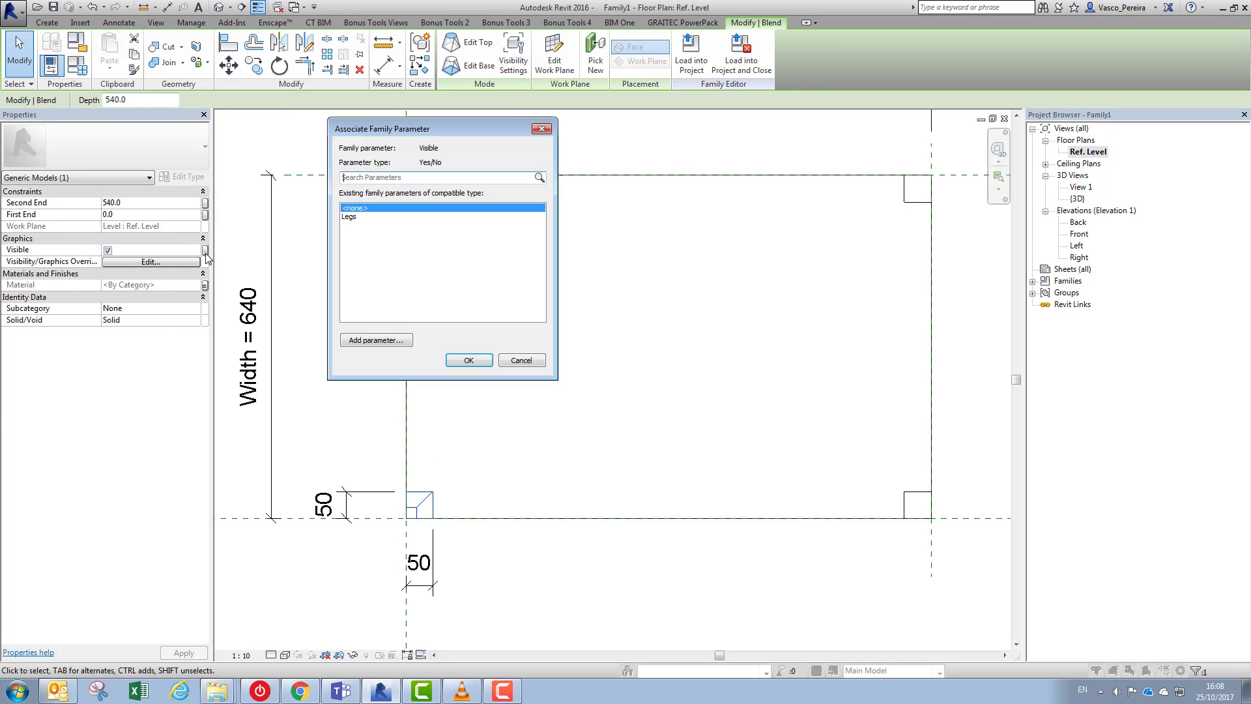
{"action": "left_click", "coordinate": [389, 341]}
{"action": "type", "text": "Slanted Legs"}
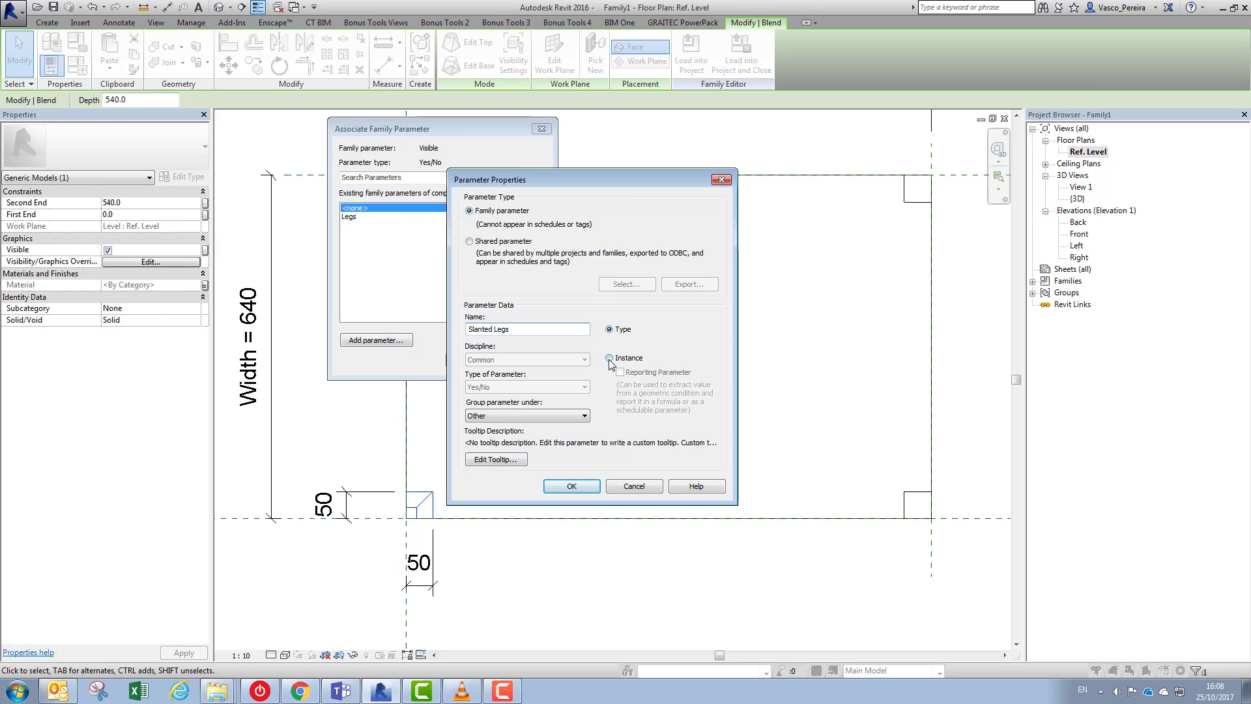
{"action": "left_click", "coordinate": [609, 359]}
{"action": "left_click", "coordinate": [579, 486]}
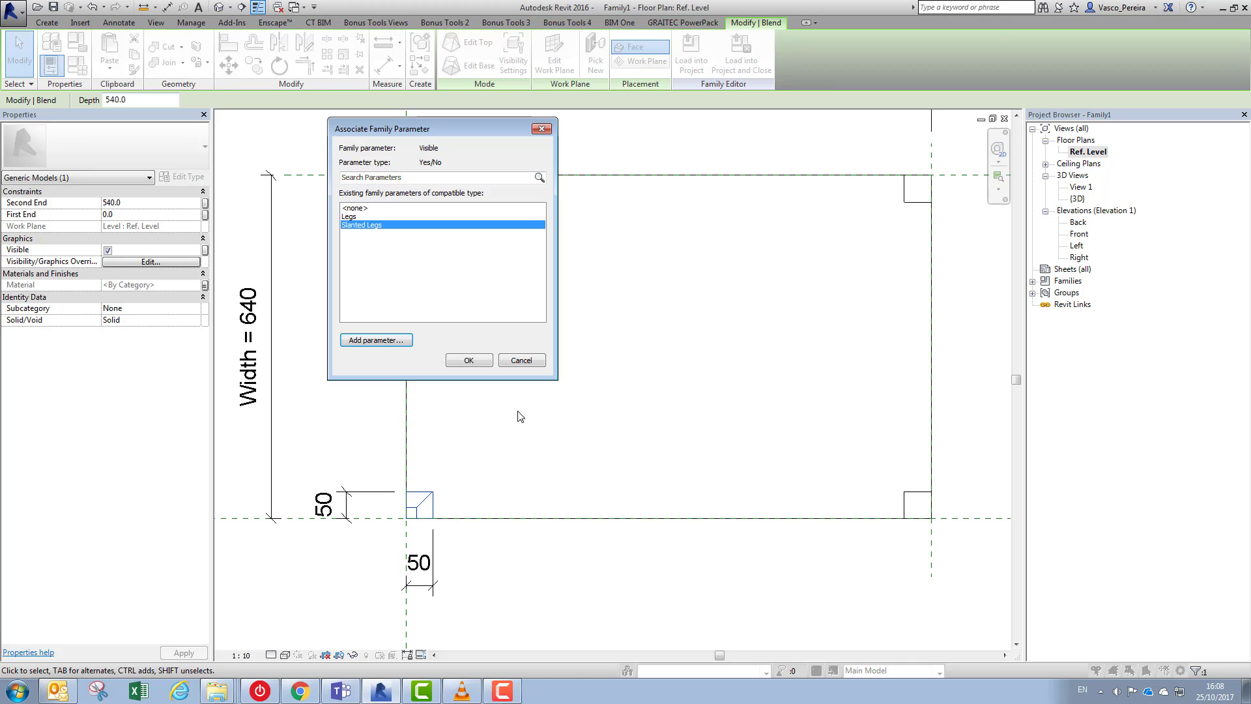
{"action": "left_click", "coordinate": [468, 360]}
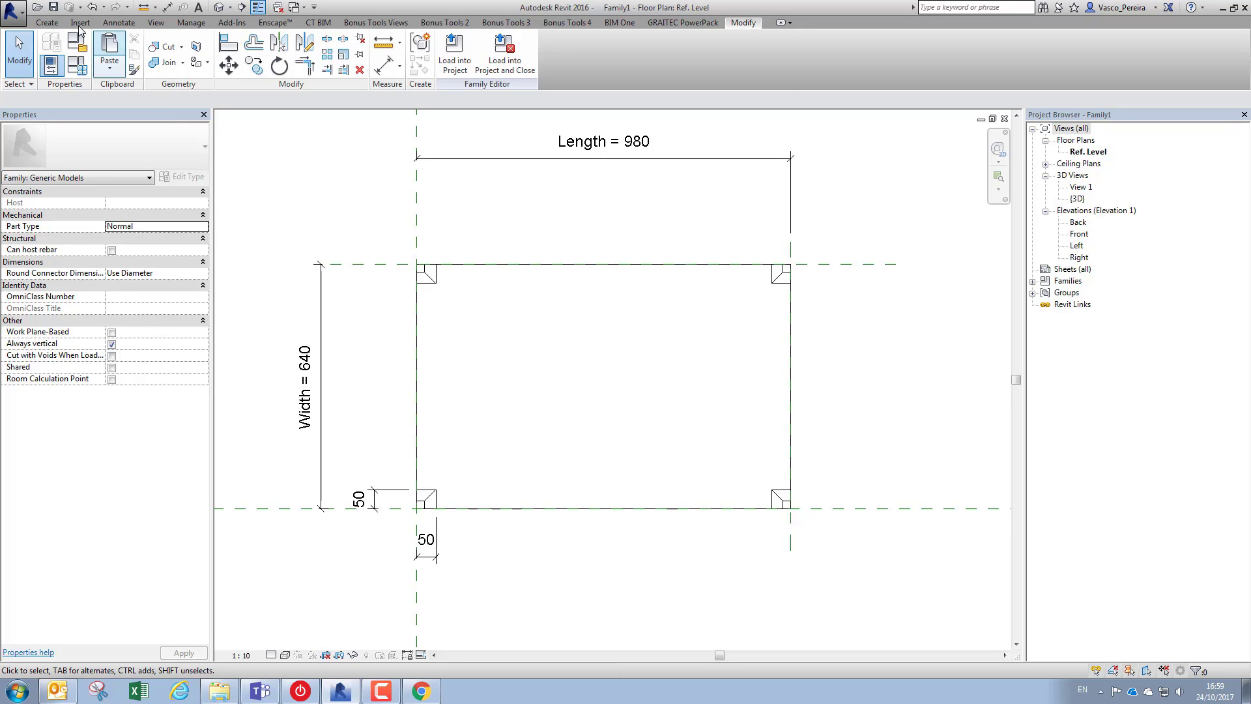
- Draw a short vertical reference plane through the middle of the front-left leg in plan
{"action": "left_click", "coordinate": [46, 22]}
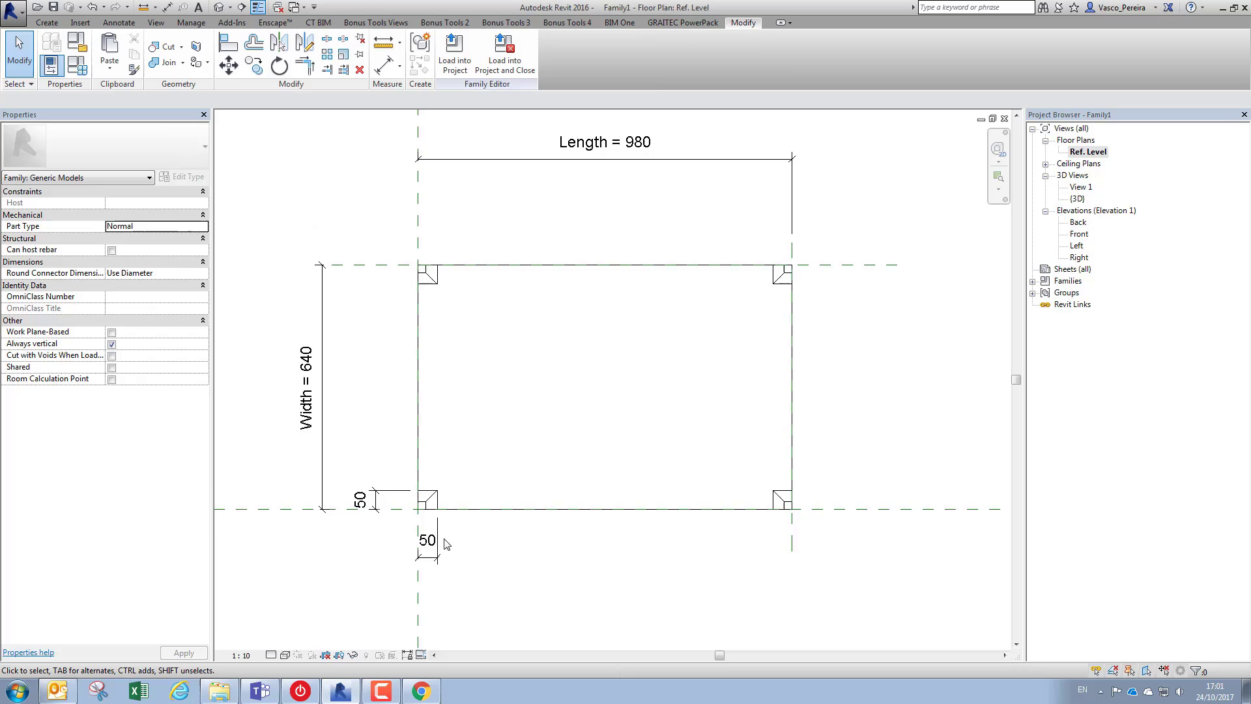
{"action": "scroll", "coordinate": [421, 515], "scroll_direction": "up", "scroll_amount": 5}
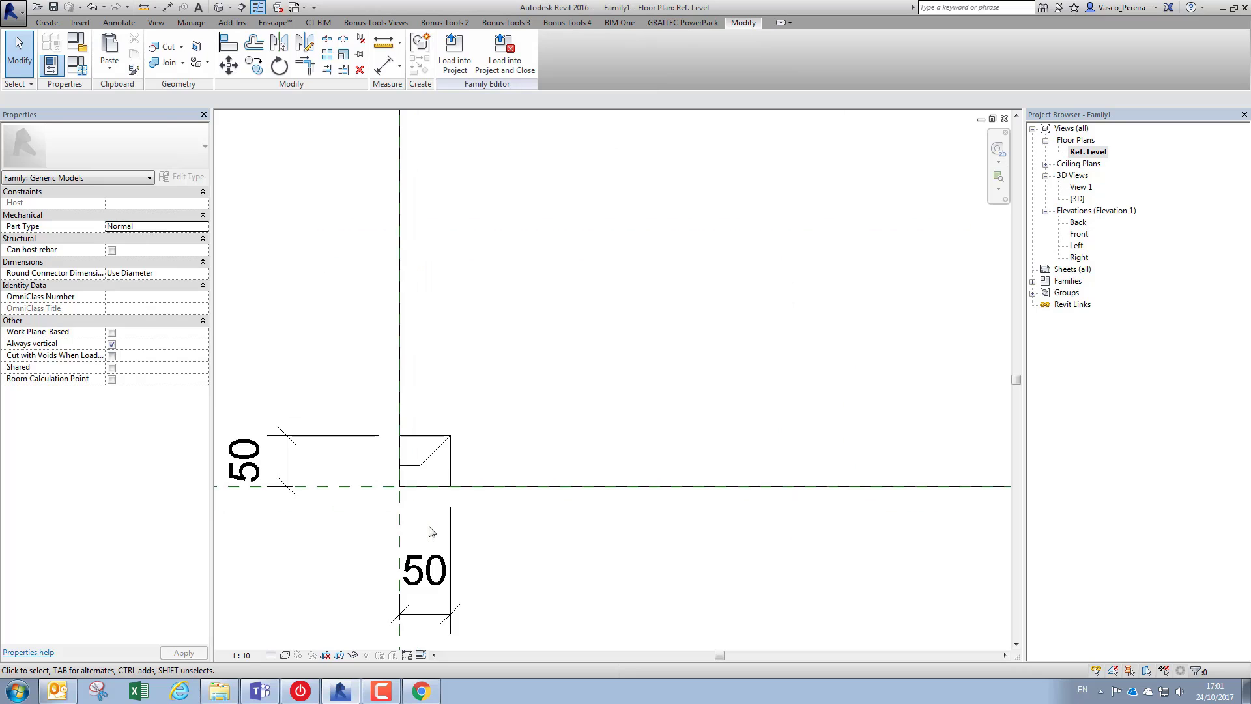
{"action": "key", "text": "r"}
{"action": "key", "text": "p"}
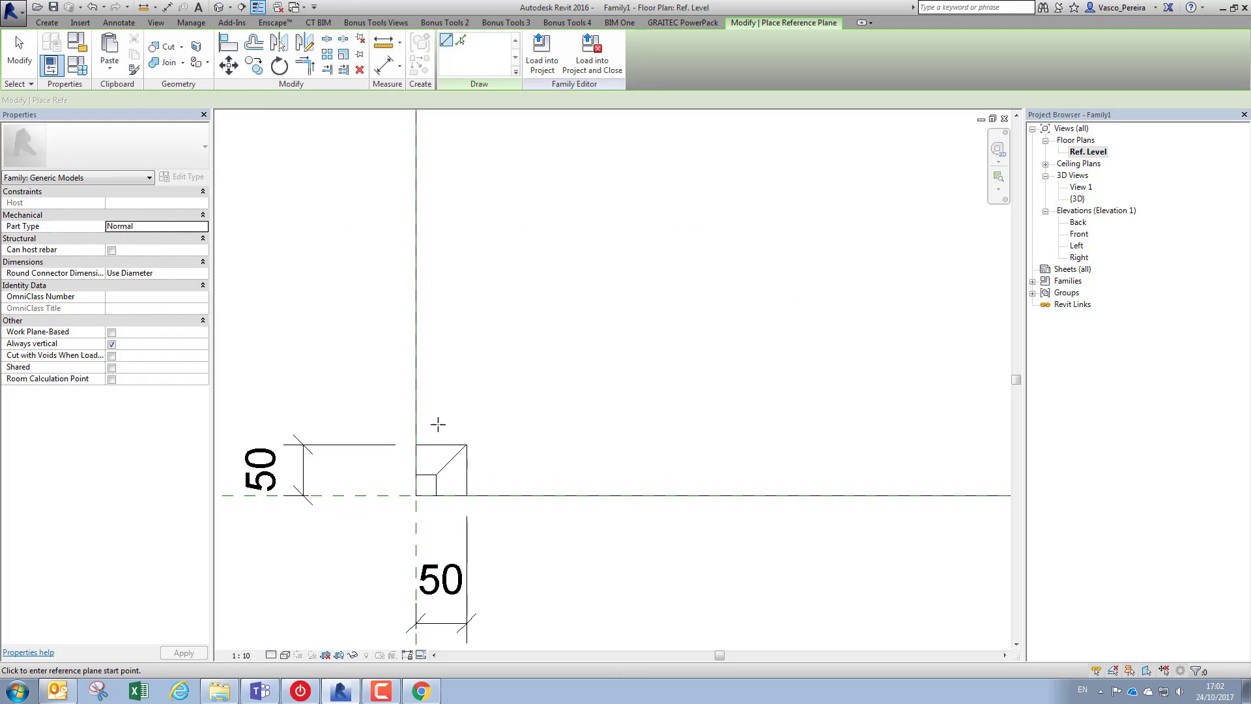
{"action": "left_click", "coordinate": [440, 445]}
{"action": "left_click", "coordinate": [441, 533]}
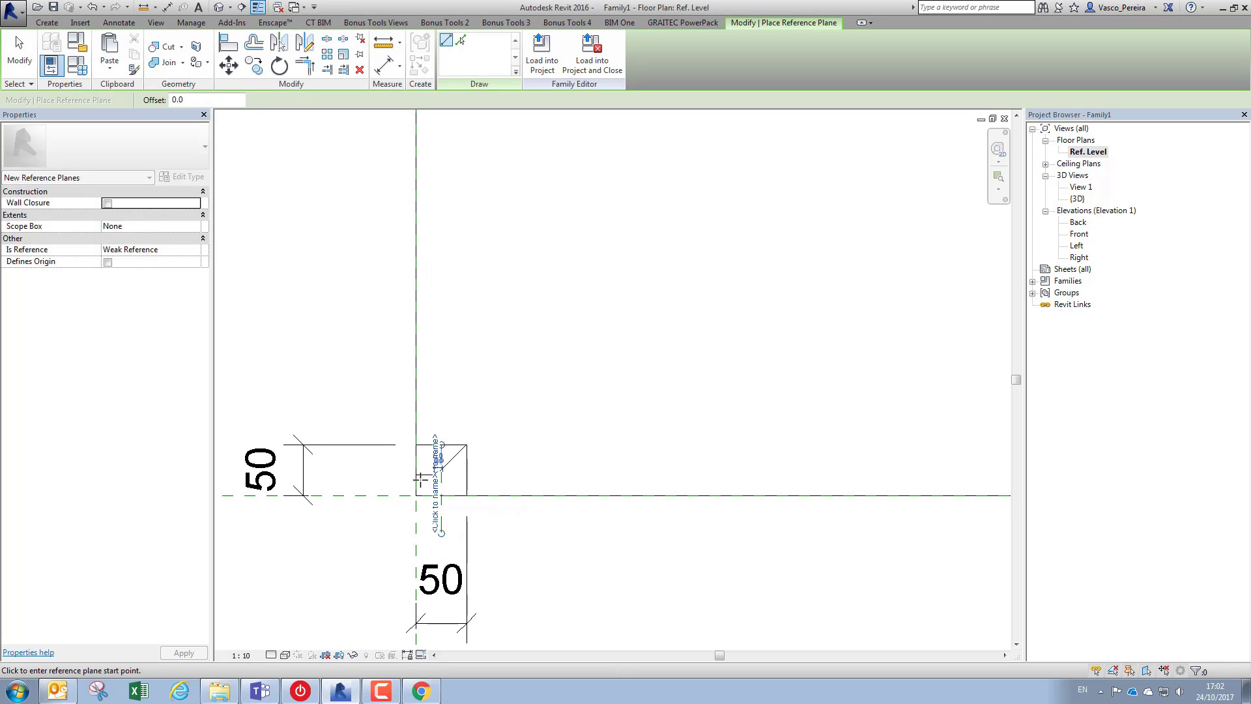
{"action": "key", "text": "Escape"}
{"action": "key", "text": "Escape"}
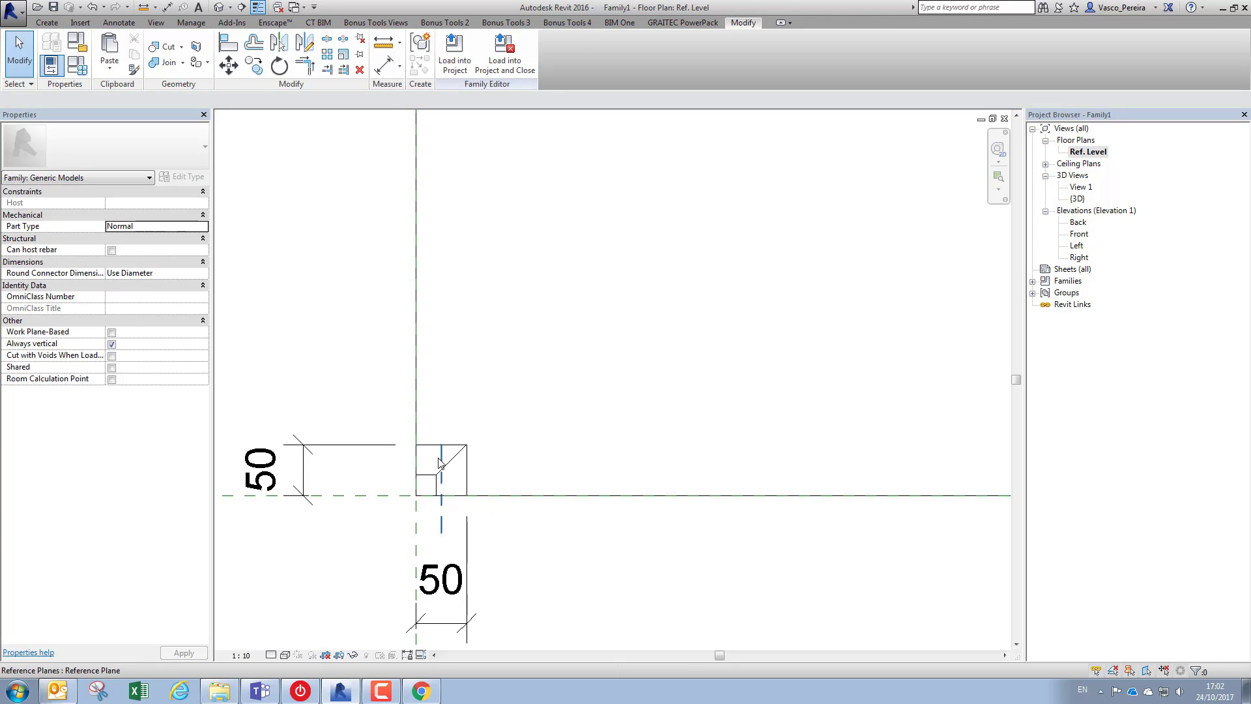
- Extend the new reference plane beyond the leg's back edge and name it L
{"action": "left_click", "coordinate": [440, 449]}
{"action": "left_click_drag", "start_coordinate": [444, 431], "coordinate": [442, 418]}
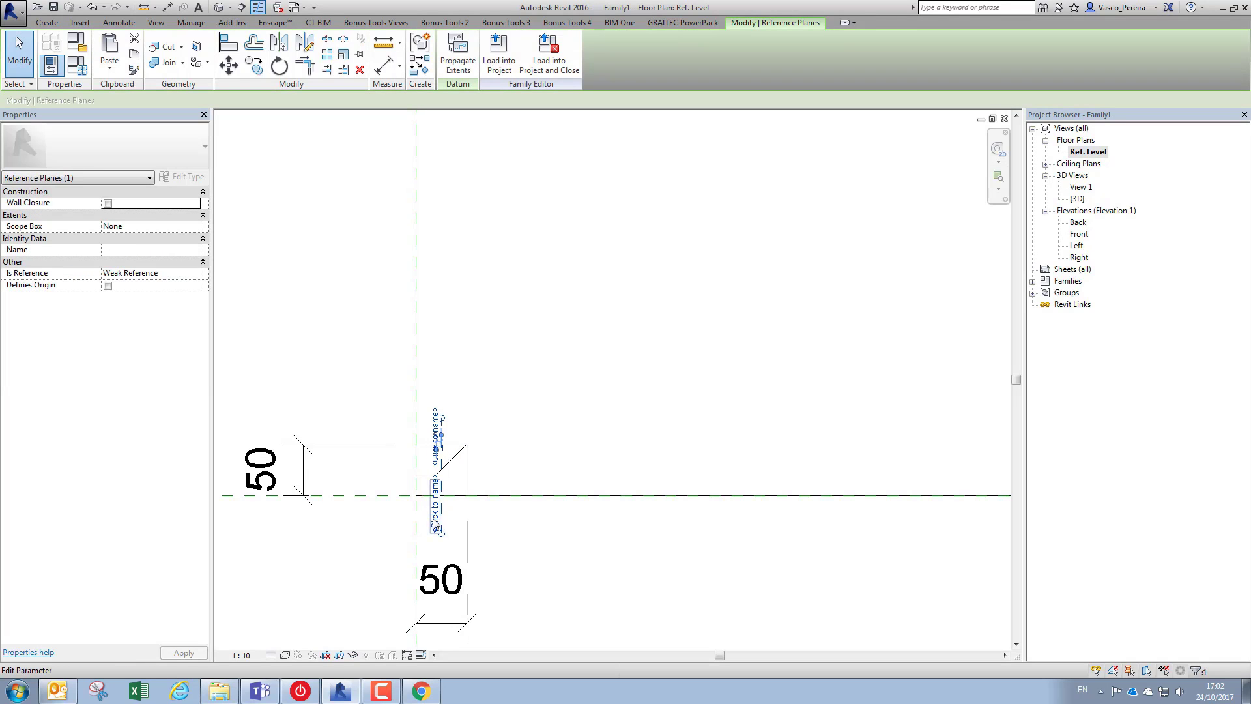
{"action": "left_click", "coordinate": [435, 521]}
{"action": "type", "text": "L"}
{"action": "key", "text": "Return"}
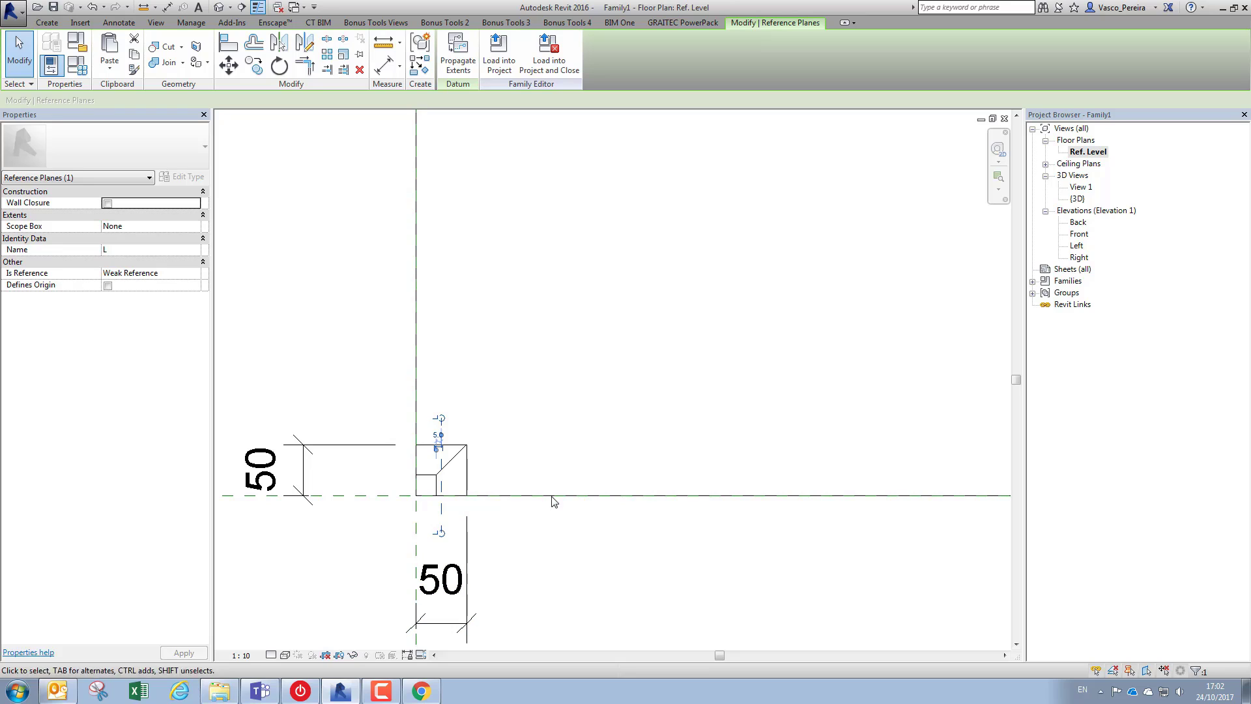
{"action": "left_click", "coordinate": [558, 533]}
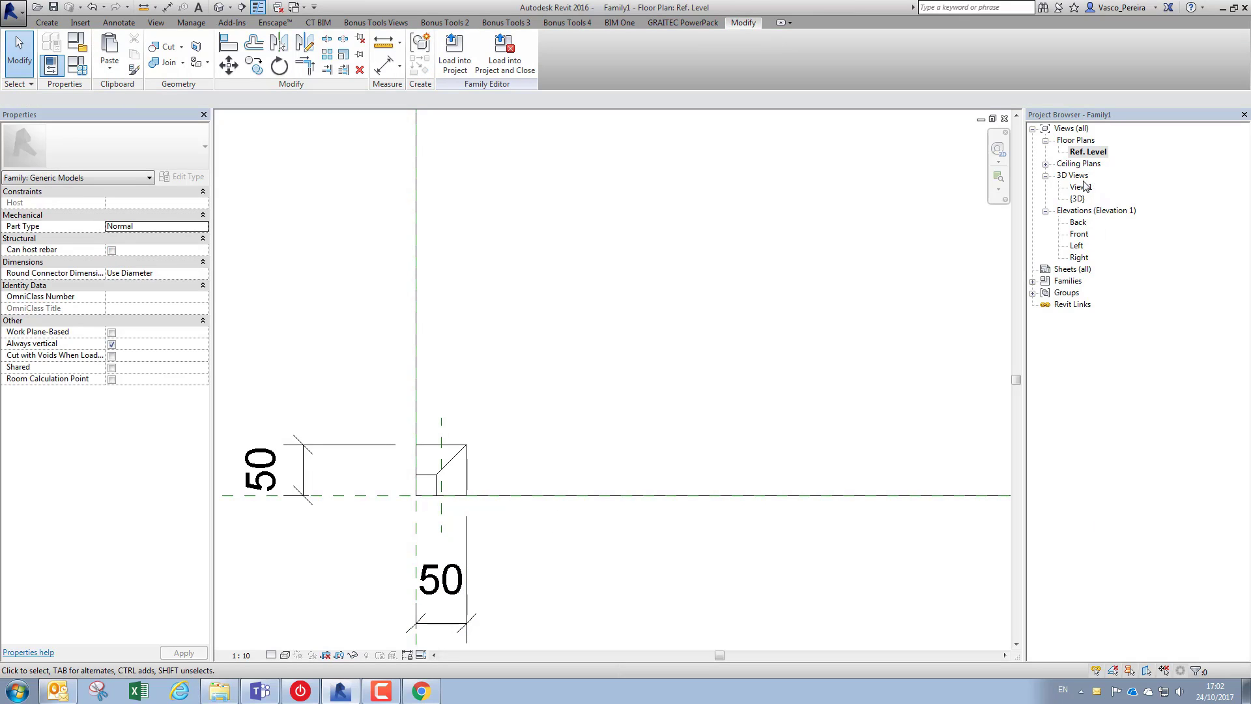
- Open the Left elevation and set the work plane to Reference Plane : L
{"action": "double_click", "coordinate": [1076, 246]}
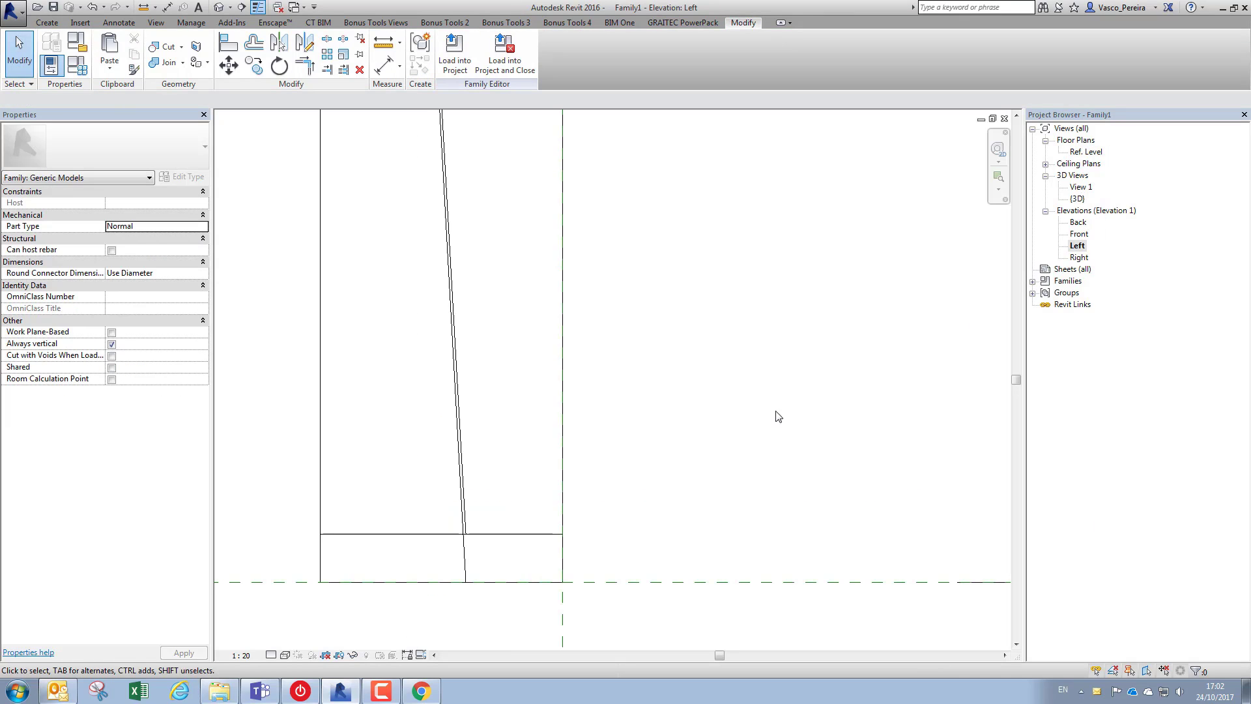
{"action": "scroll", "coordinate": [656, 448], "scroll_direction": "down", "scroll_amount": 6}
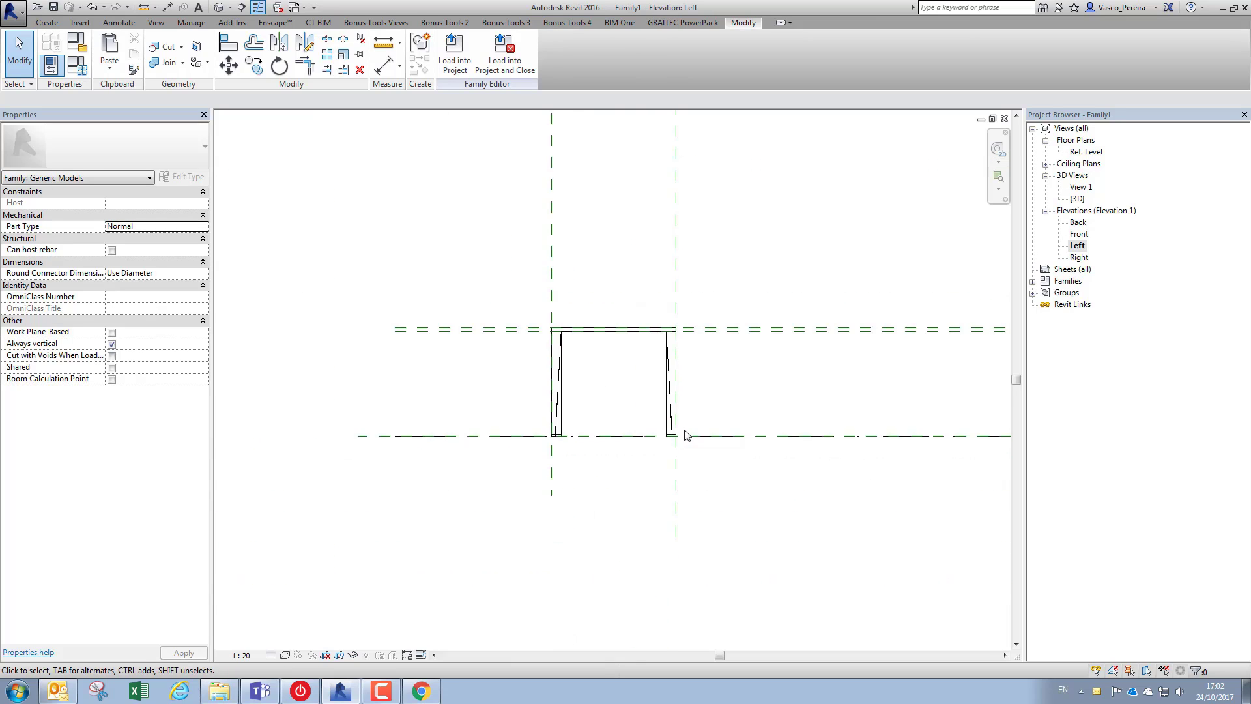
{"action": "scroll", "coordinate": [685, 427], "scroll_direction": "up", "scroll_amount": 4}
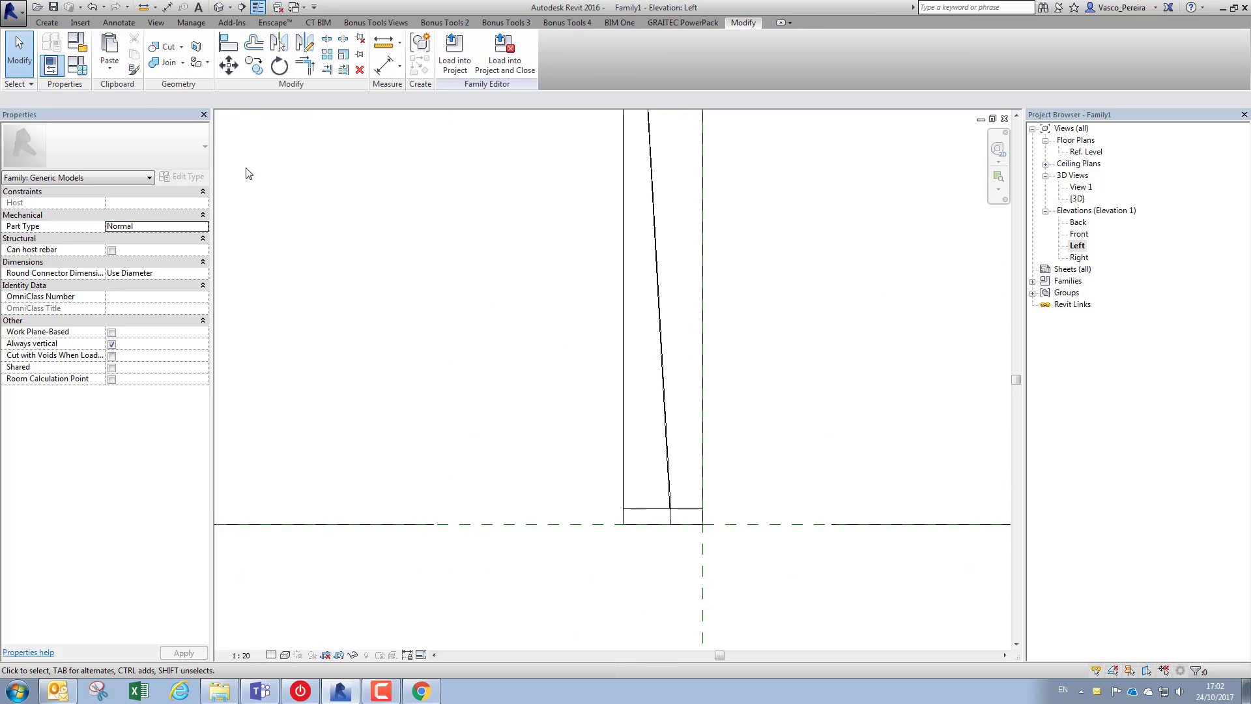
{"action": "left_click", "coordinate": [57, 25]}
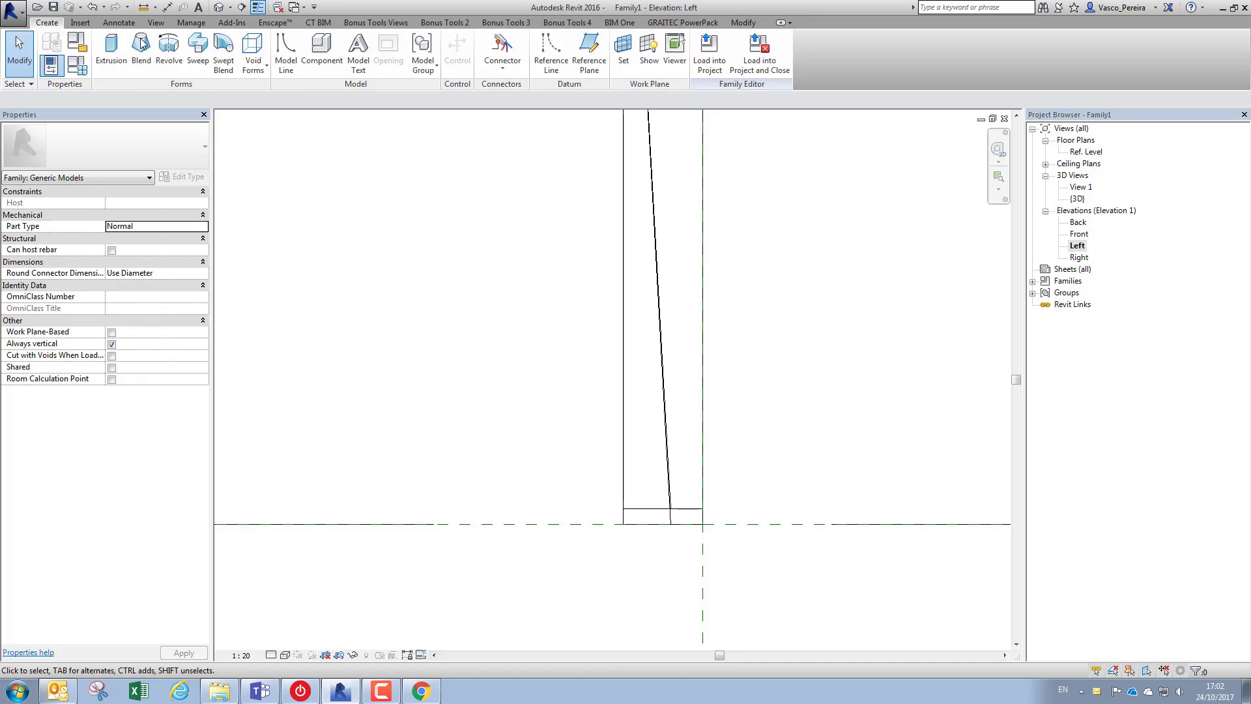
{"action": "left_click", "coordinate": [624, 61]}
{"action": "left_click", "coordinate": [630, 344]}
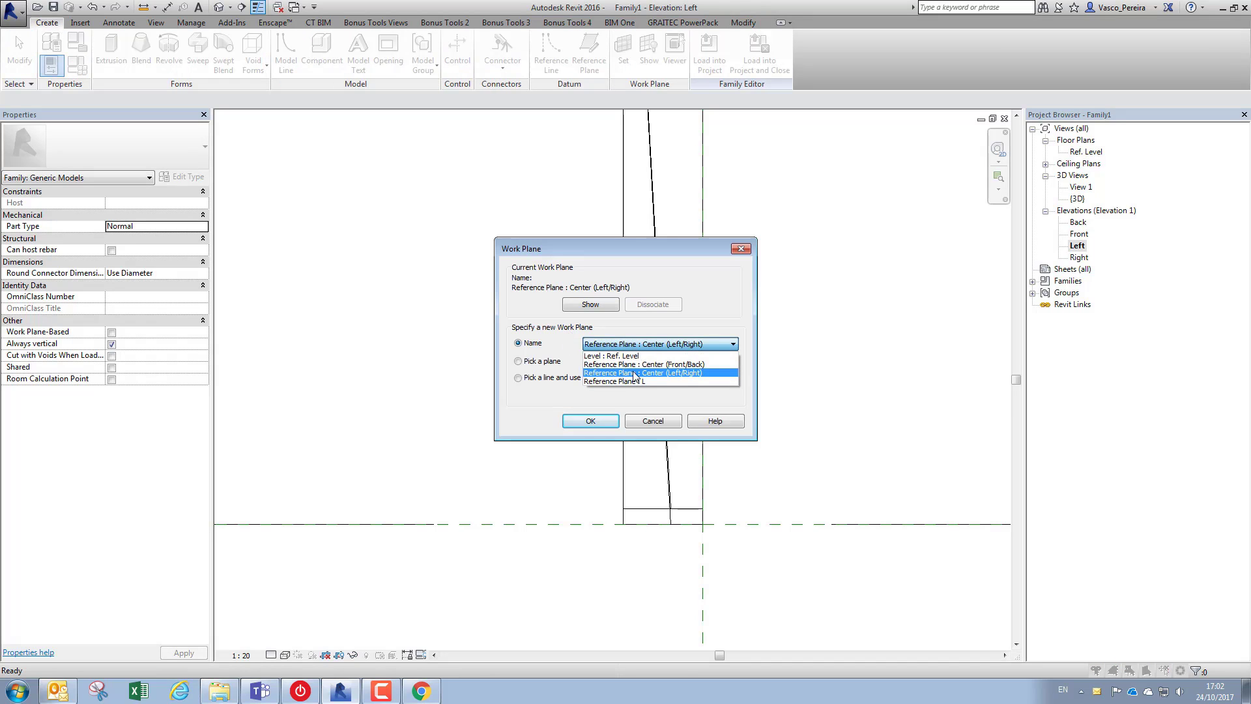
{"action": "left_click", "coordinate": [632, 381]}
{"action": "left_click", "coordinate": [590, 421]}
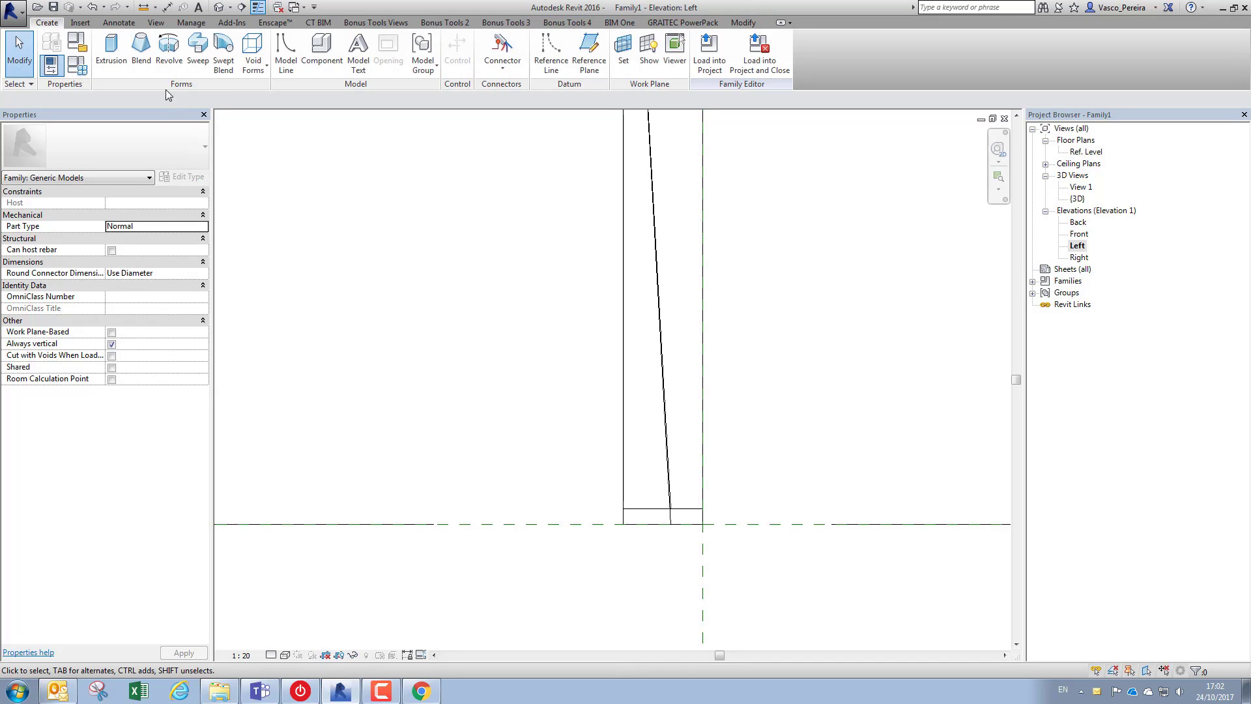
- Start a revolve and draw a vertical axis line about 80 mm long up from the midpoint of the front leg's bottom edge
{"action": "left_click", "coordinate": [169, 52]}
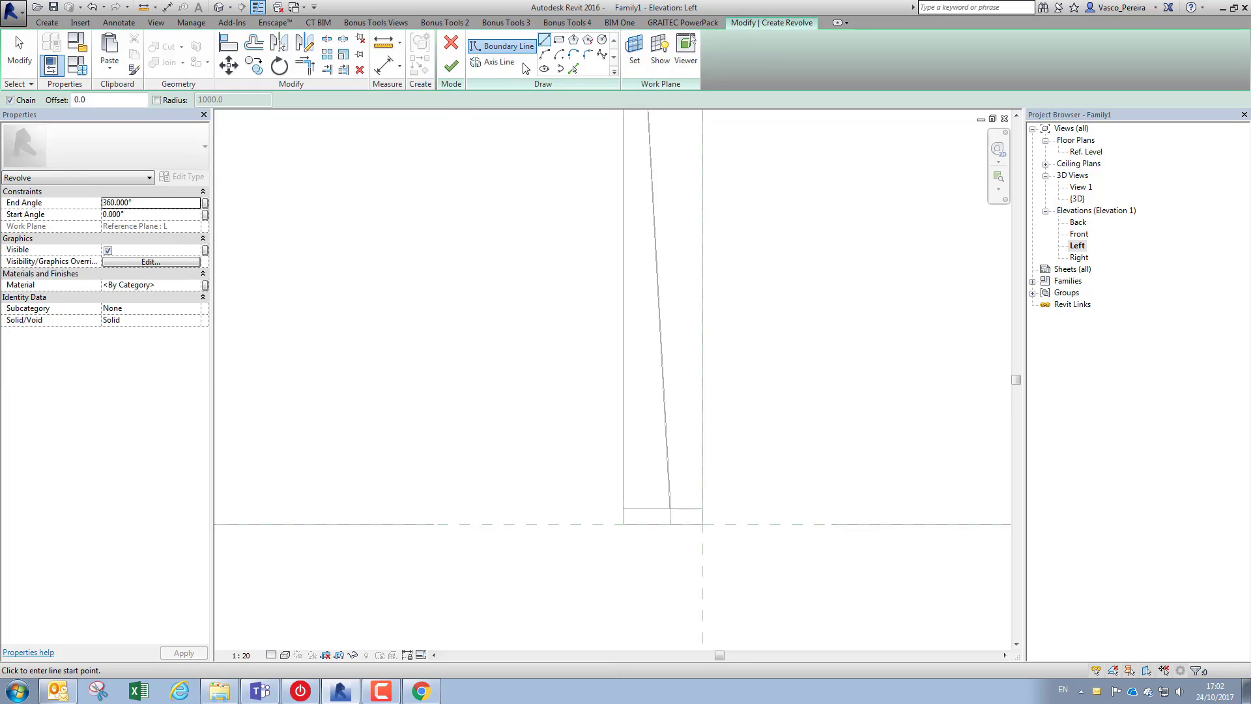
{"action": "left_click", "coordinate": [509, 63]}
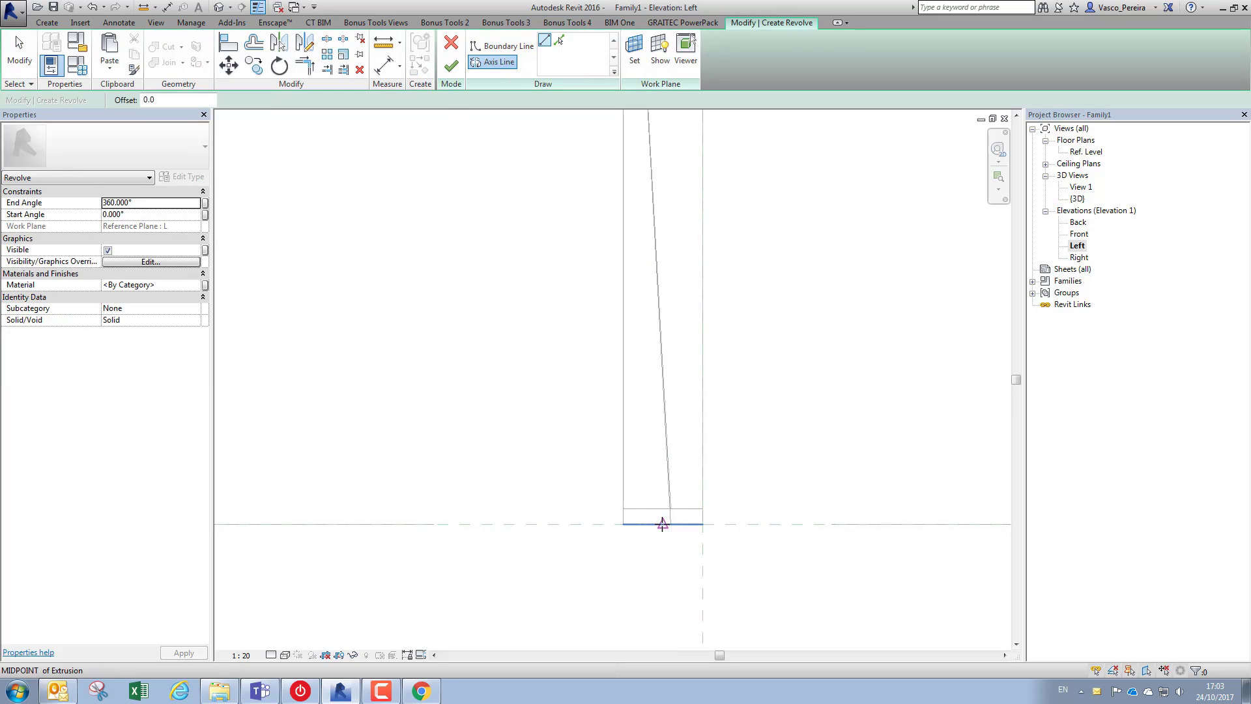
{"action": "left_click", "coordinate": [663, 524]}
{"action": "left_click", "coordinate": [663, 397]}
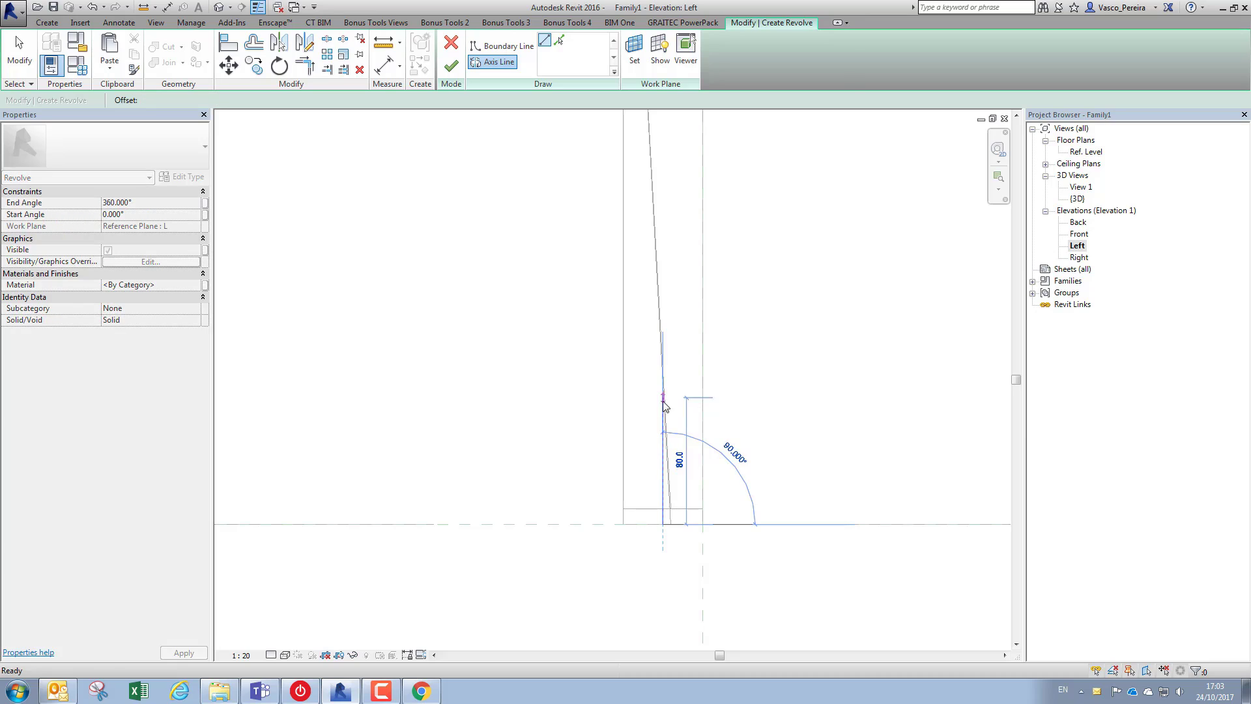
- Sketch a stepped foot profile against the axis, with a 5 mm high base and a 20 mm step in to the neck, and finish the revolve
{"action": "left_click", "coordinate": [503, 47]}
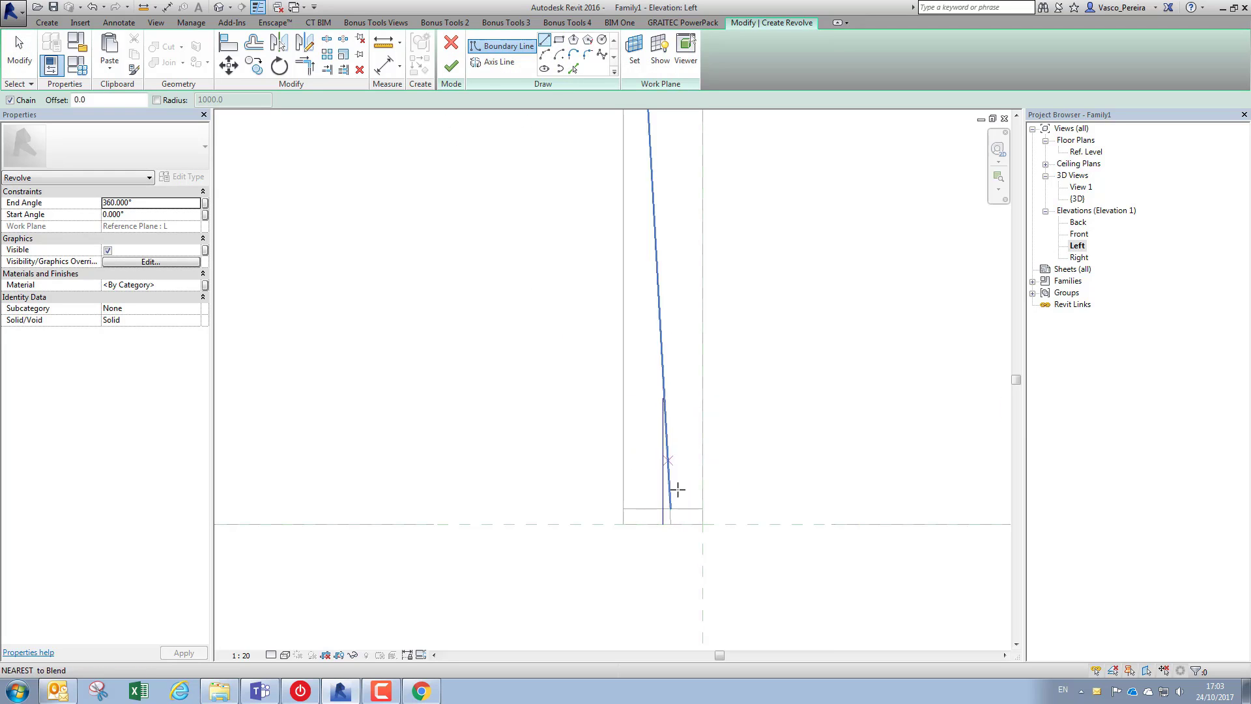
{"action": "scroll", "coordinate": [667, 528], "scroll_direction": "up", "scroll_amount": 3}
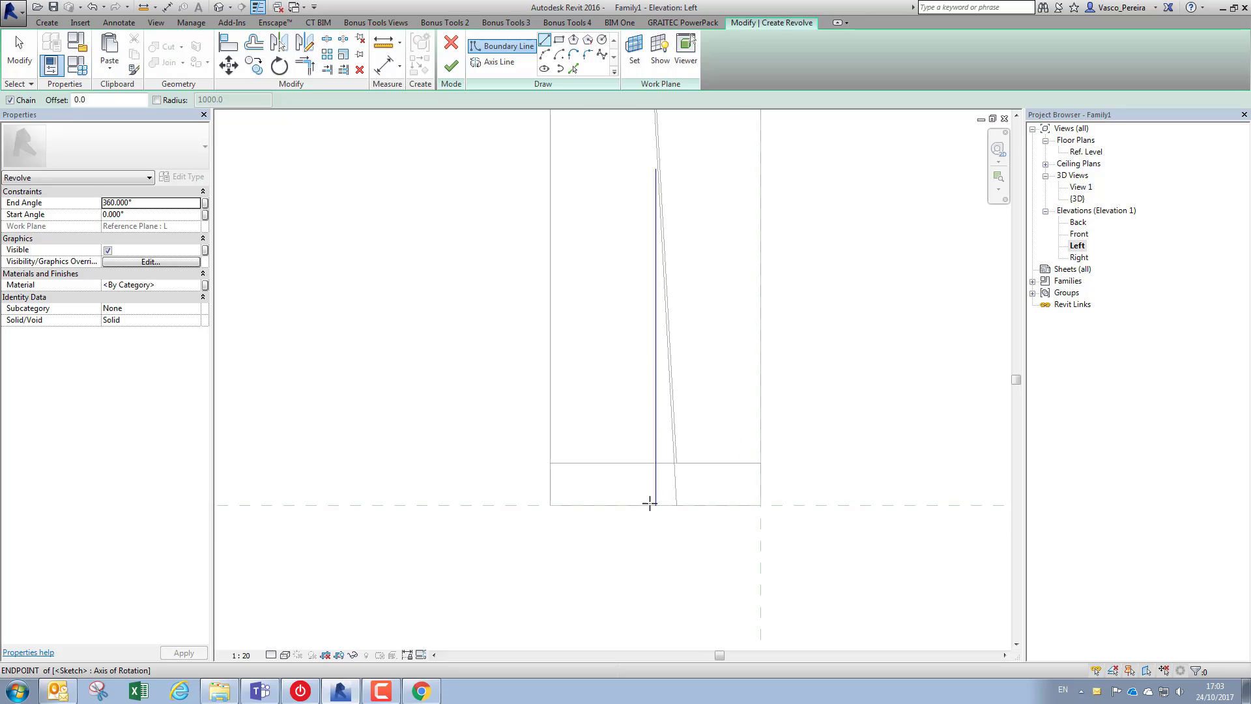
{"action": "left_click", "coordinate": [550, 504]}
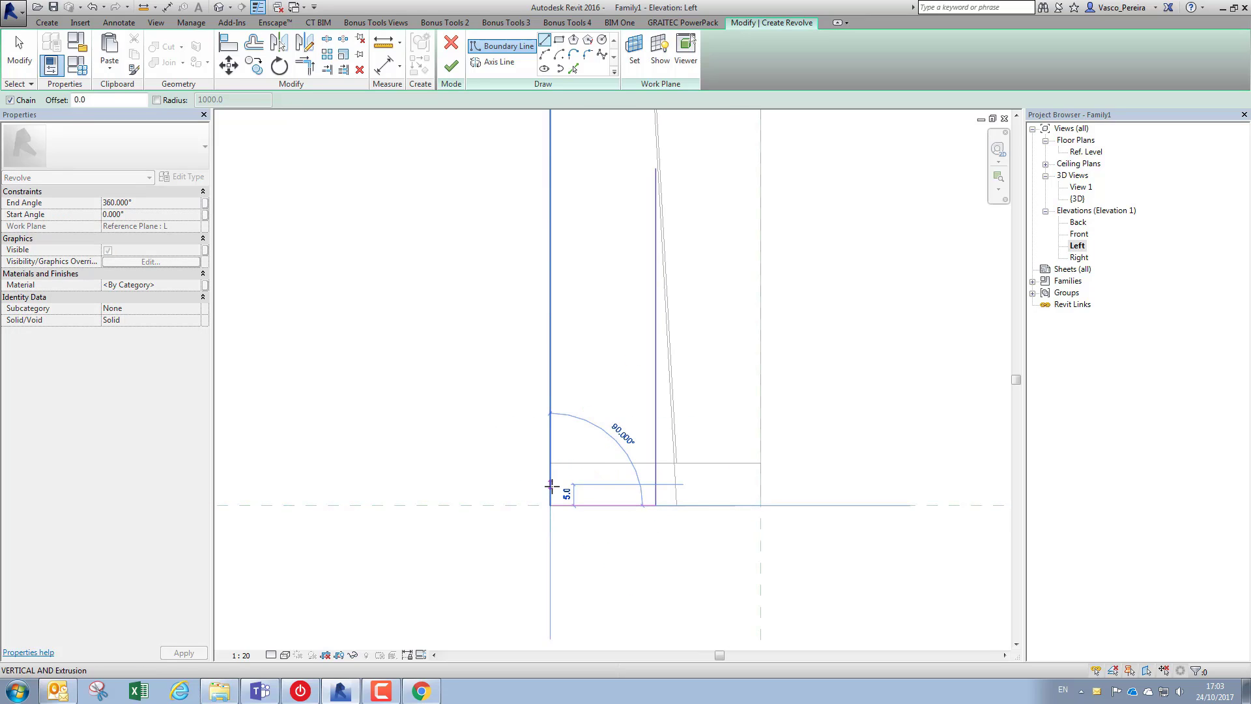
{"action": "left_click", "coordinate": [551, 485]}
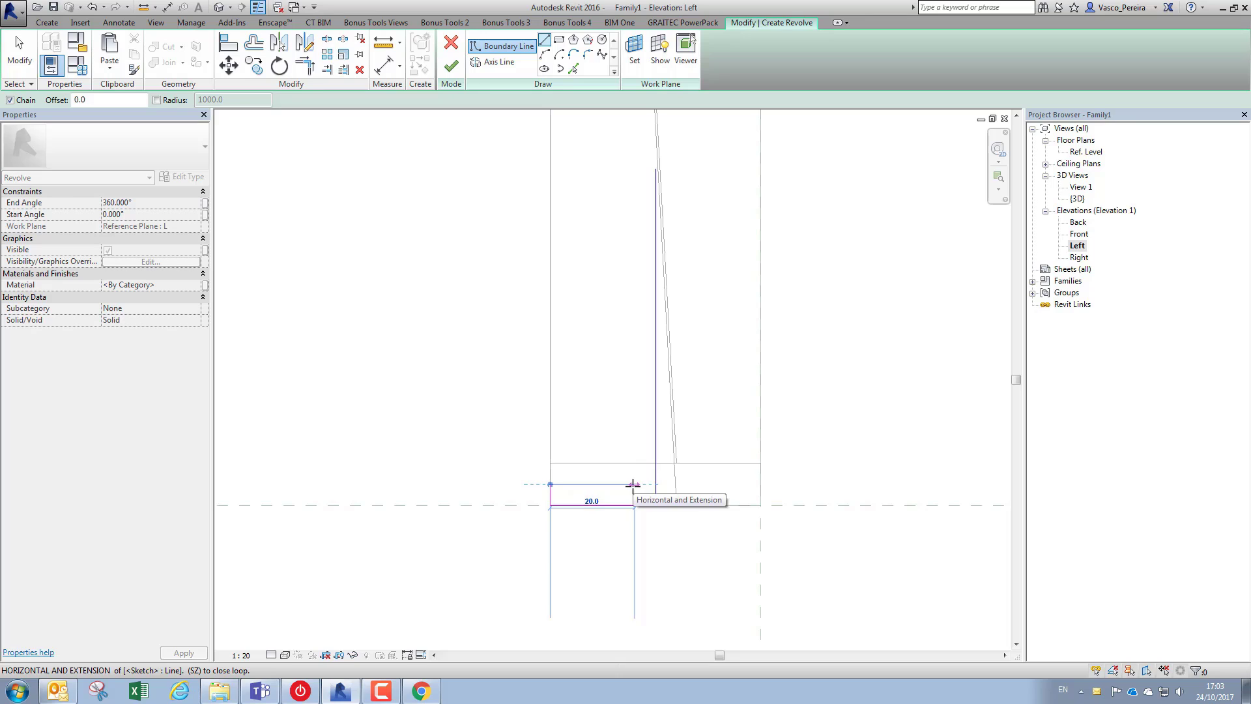
{"action": "left_click", "coordinate": [635, 484]}
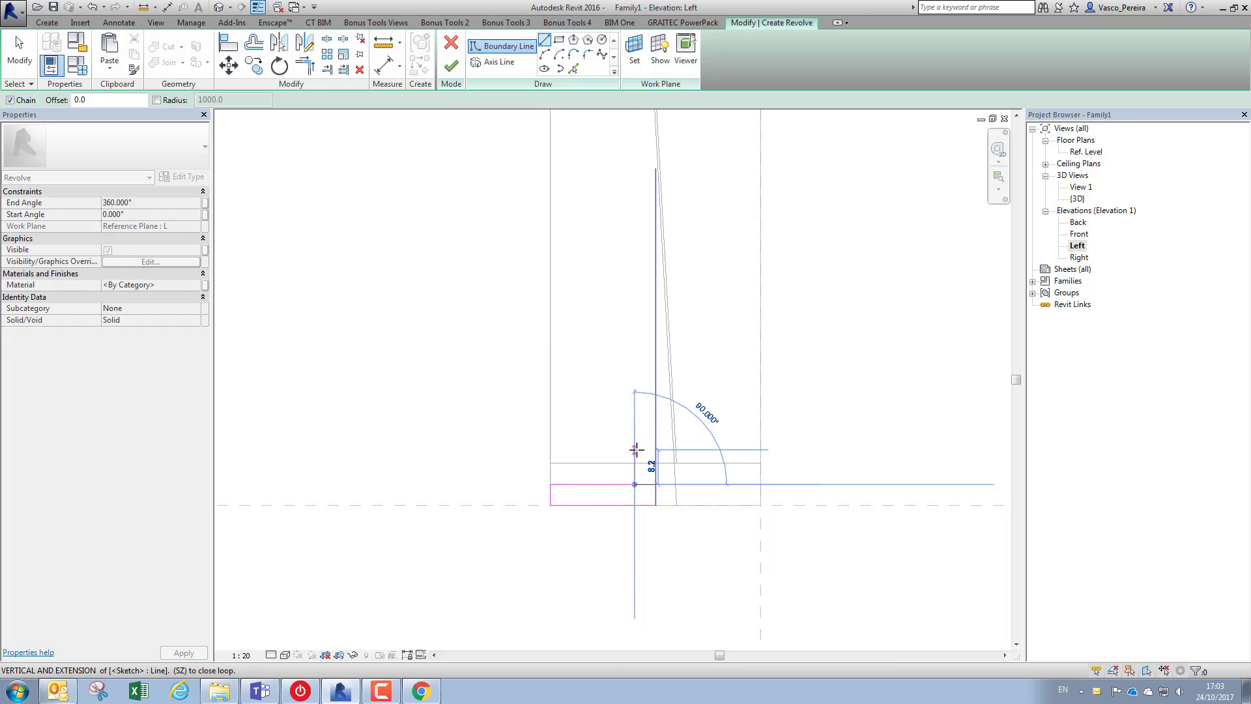
{"action": "left_click", "coordinate": [654, 462]}
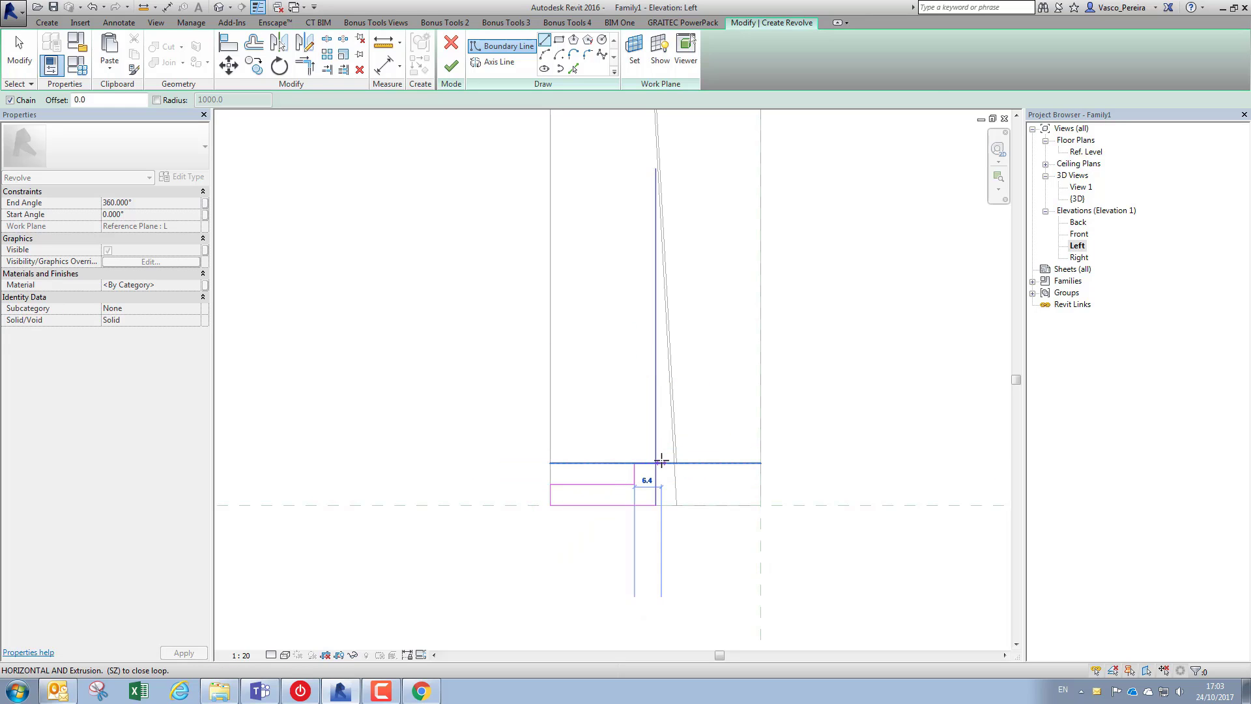
{"action": "left_click", "coordinate": [656, 462]}
{"action": "left_click", "coordinate": [655, 505]}
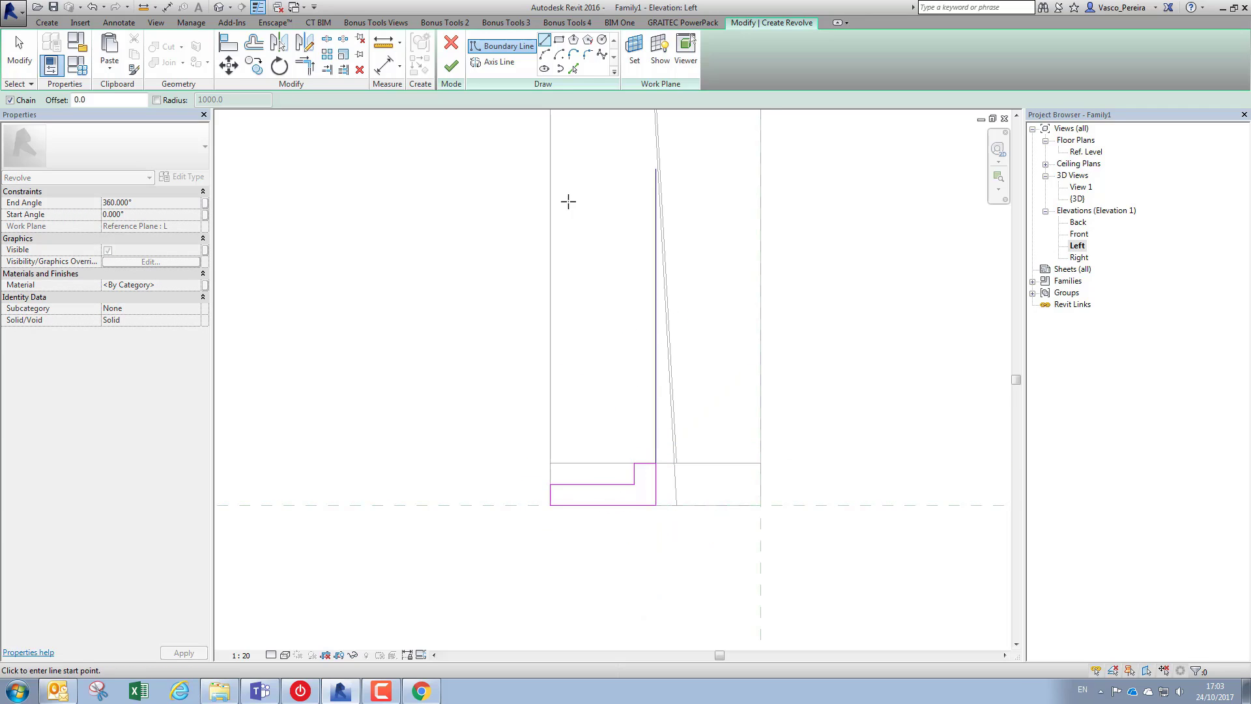
{"action": "left_click", "coordinate": [451, 66]}
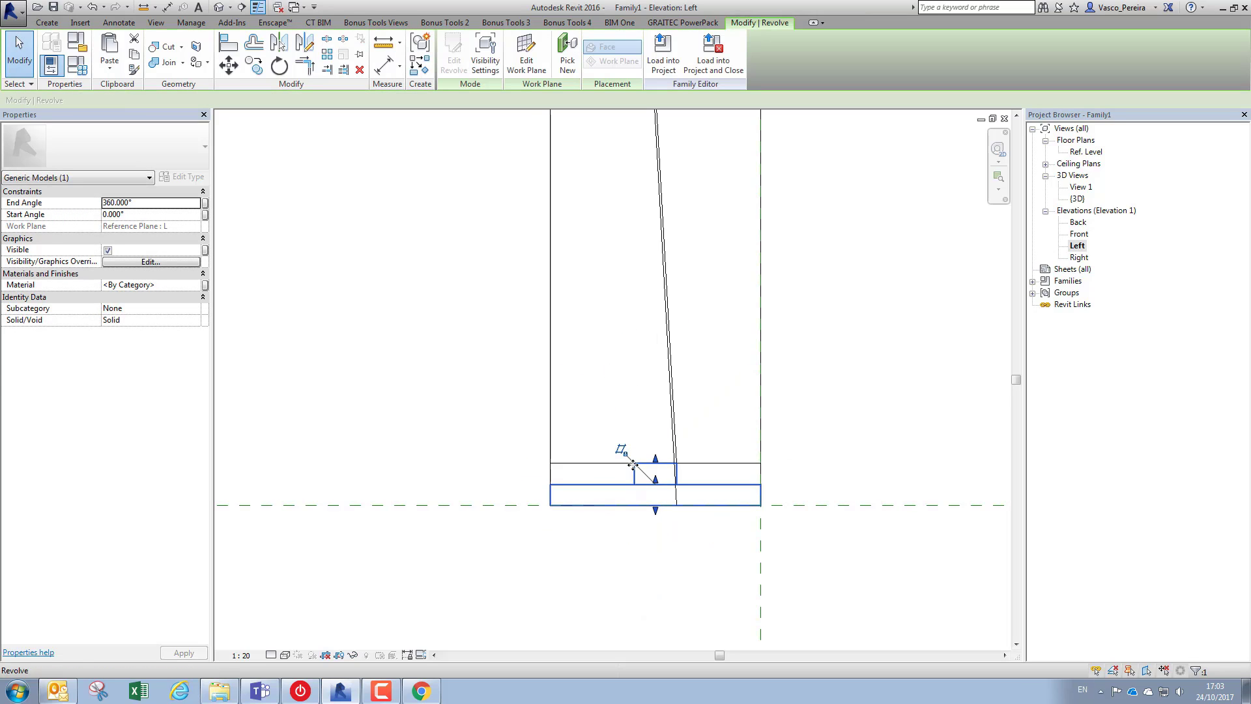
- Raise the bottom face of the straight front leg to the top of the foot's neck
{"action": "left_click", "coordinate": [592, 474]}
{"action": "left_click", "coordinate": [557, 474]}
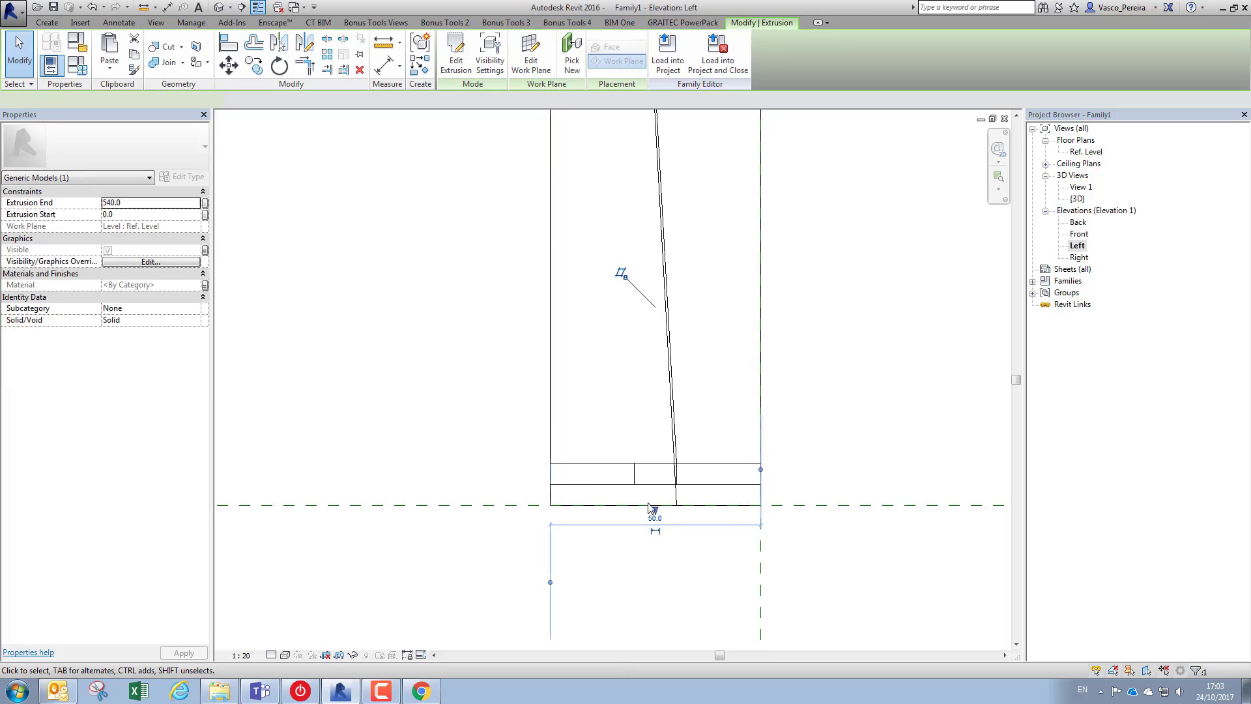
{"action": "left_click_drag", "start_coordinate": [657, 467], "coordinate": [656, 463]}
{"action": "left_click", "coordinate": [710, 489]}
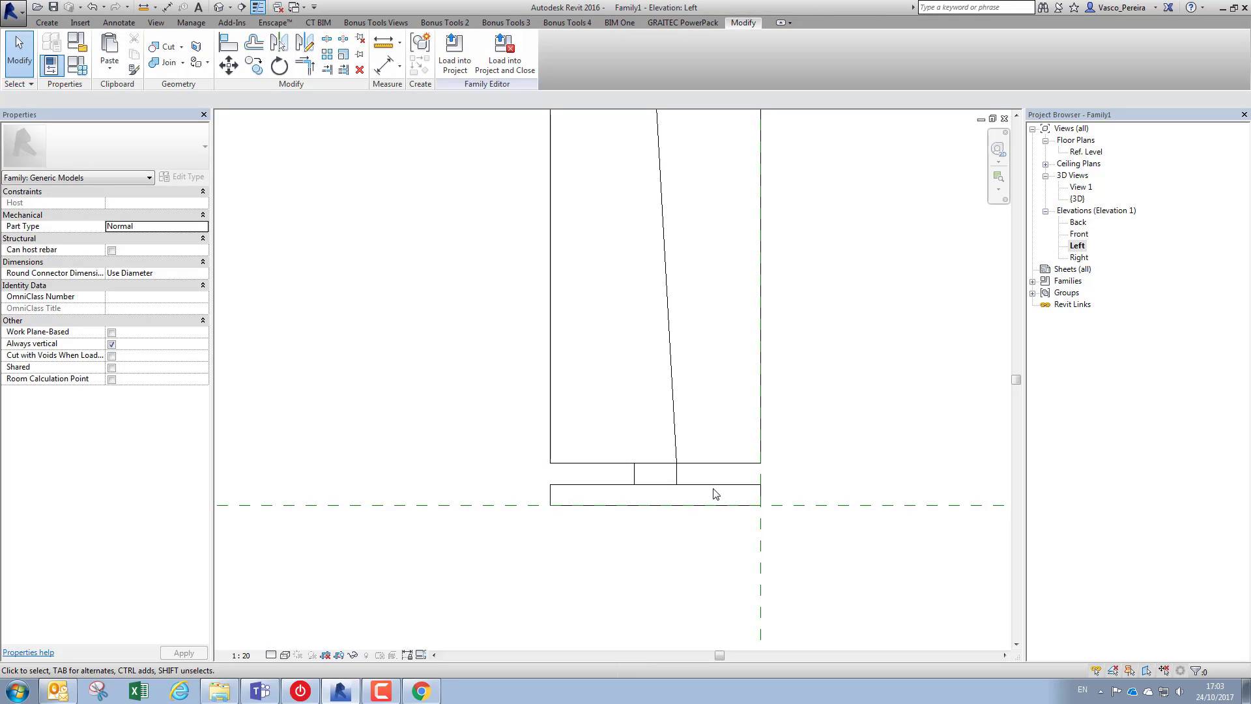
{"action": "scroll", "coordinate": [806, 506], "scroll_direction": "down", "scroll_amount": 3}
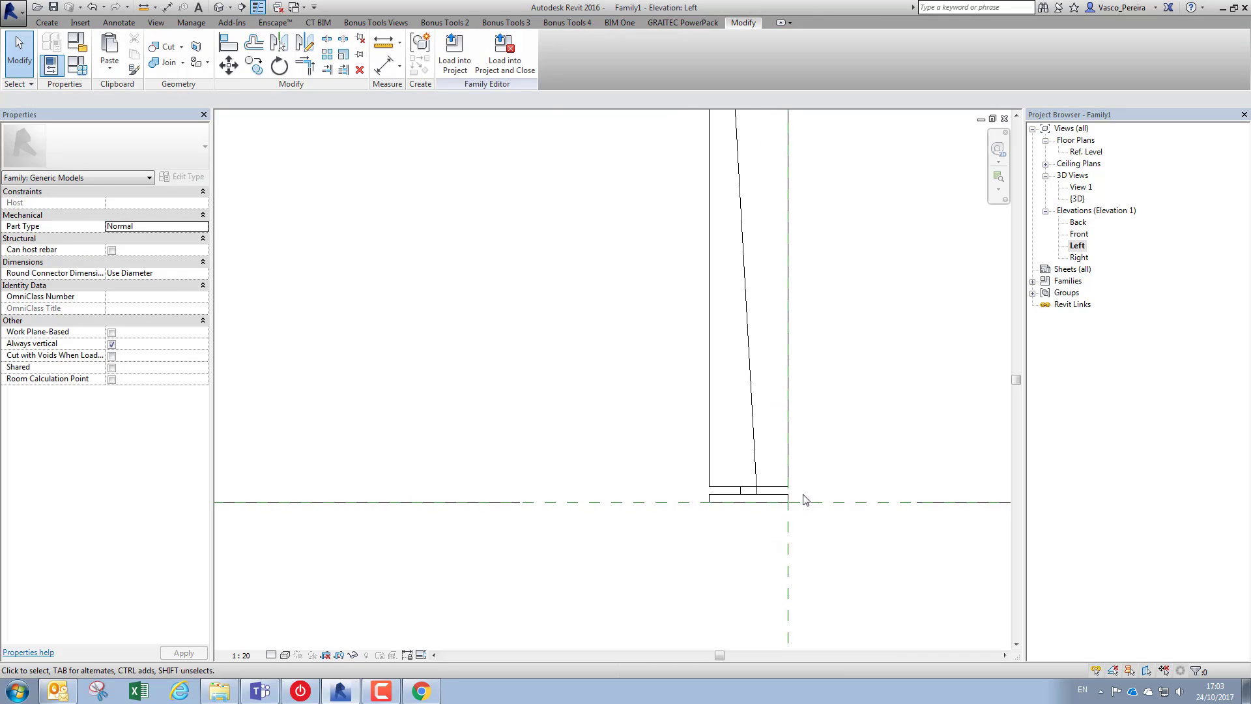
- Inspect the revolved foot under the front-left leg in the 3D view
{"action": "left_click", "coordinate": [219, 8]}
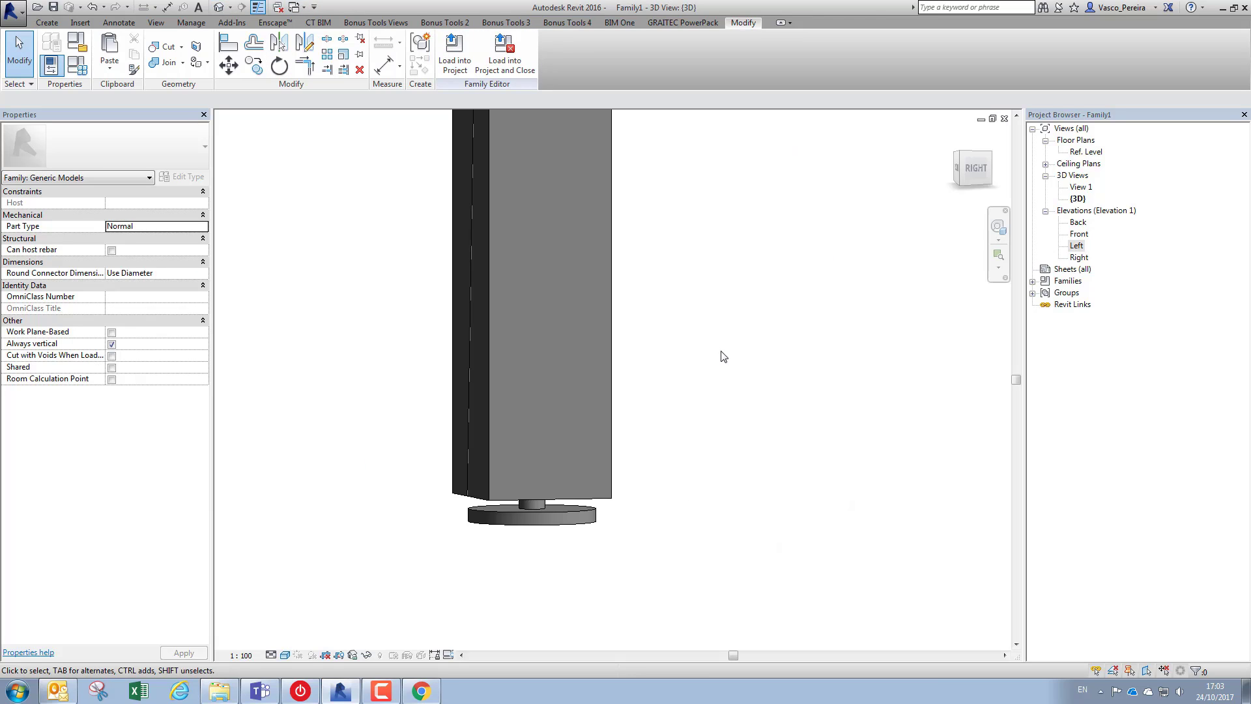
{"action": "left_click", "coordinate": [567, 520]}
{"action": "middle_click_drag", "start_coordinate": [575, 586], "coordinate": [654, 607], "text": "shift"}
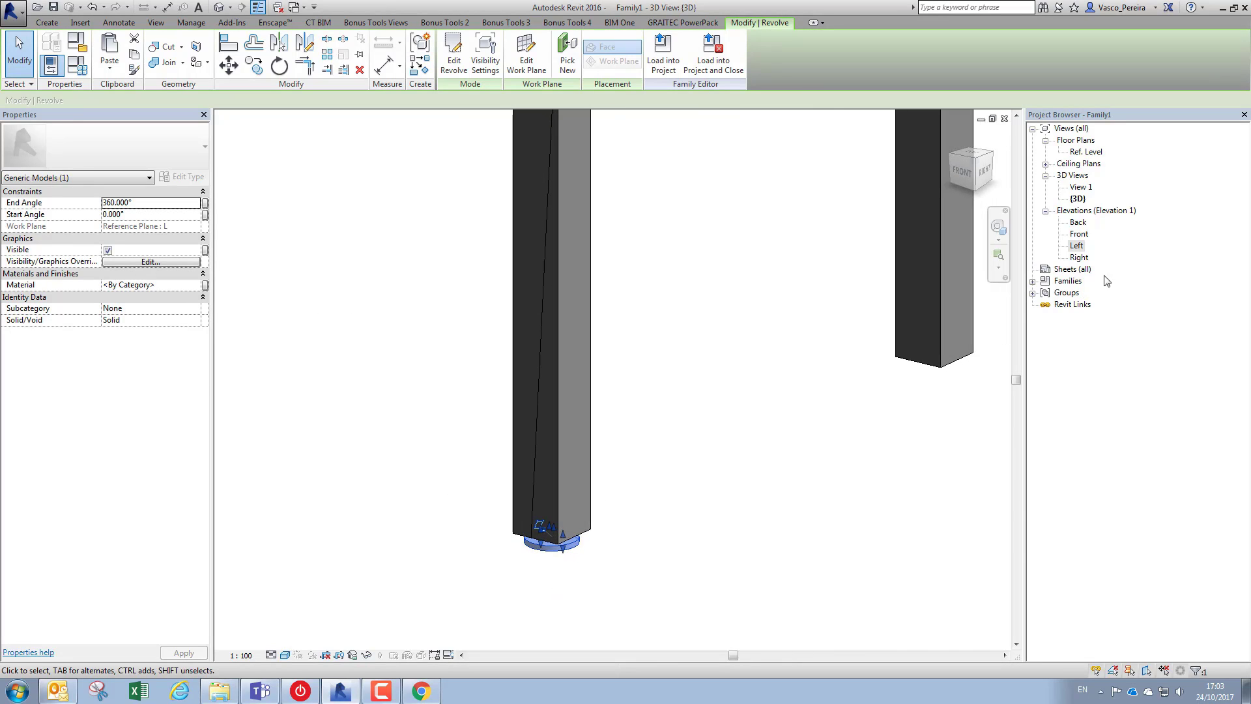
{"action": "key", "text": "Escape"}
- Start a sweep in the Ref. Level plan and sketch a rectangular path locked to the table's four outer reference planes
{"action": "double_click", "coordinate": [1085, 151]}
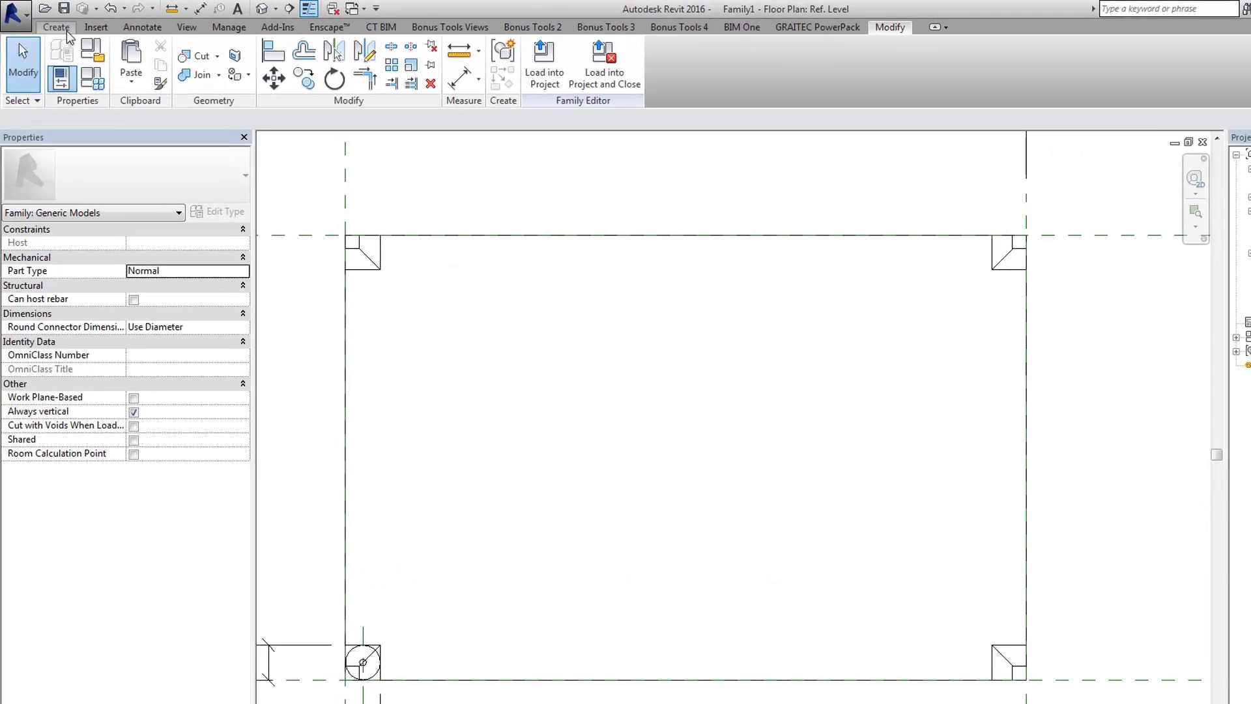
{"action": "left_click", "coordinate": [67, 30]}
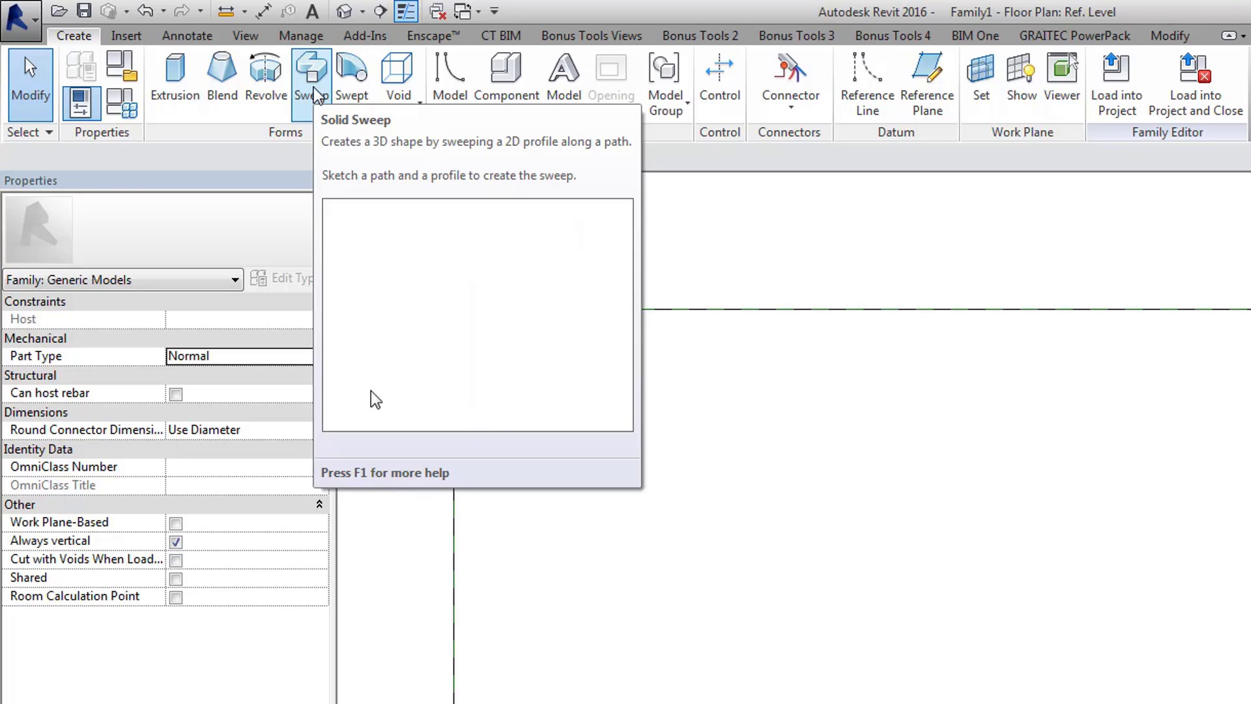
{"action": "left_click", "coordinate": [313, 91]}
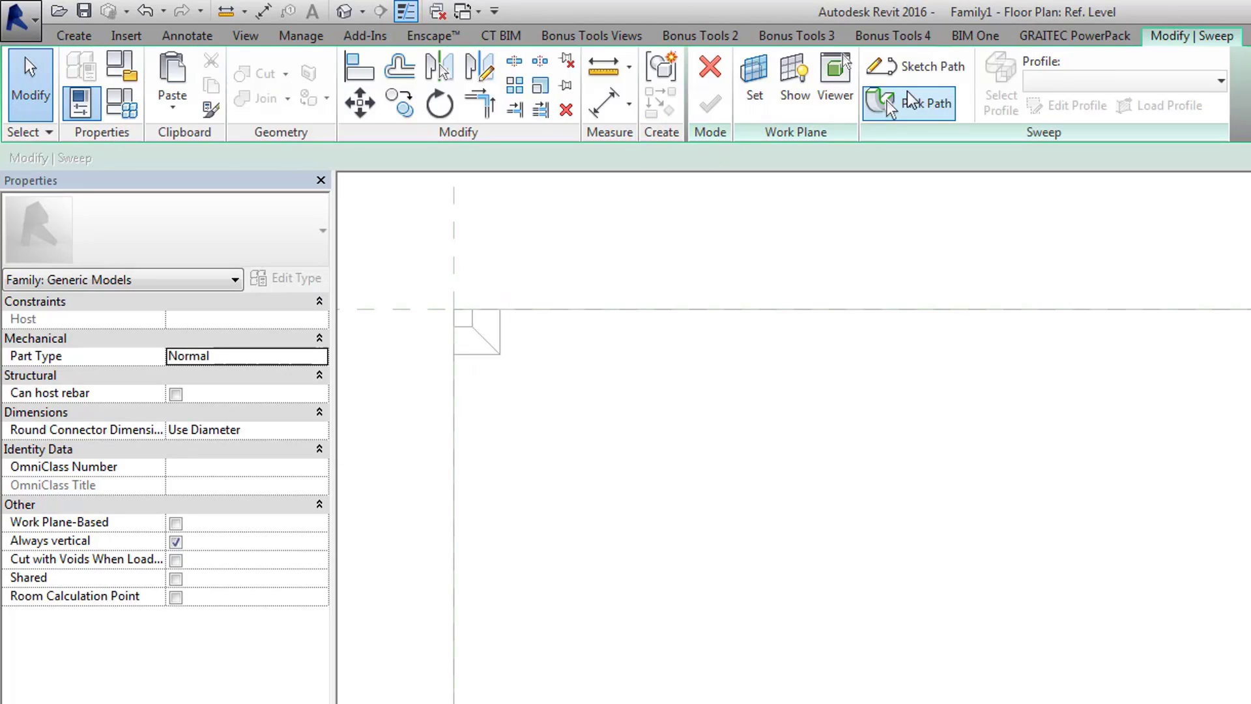
{"action": "left_click", "coordinate": [913, 67]}
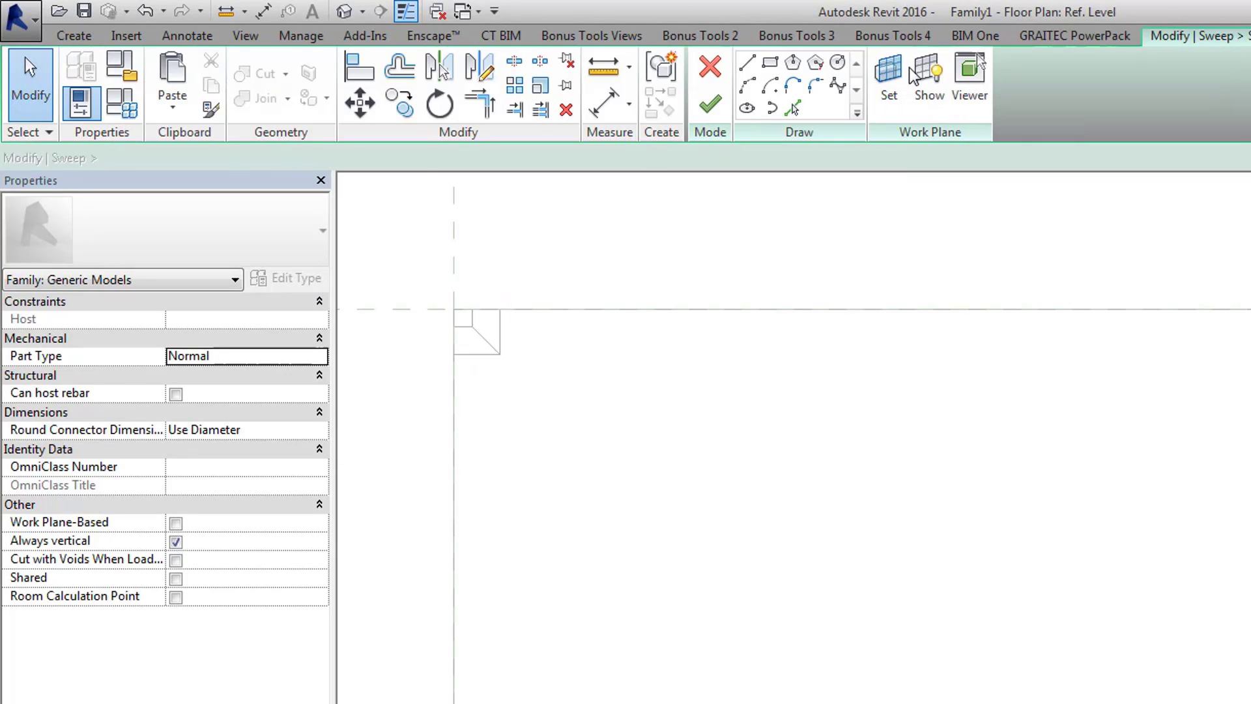
{"action": "left_click", "coordinate": [770, 63]}
{"action": "left_click", "coordinate": [454, 308]}
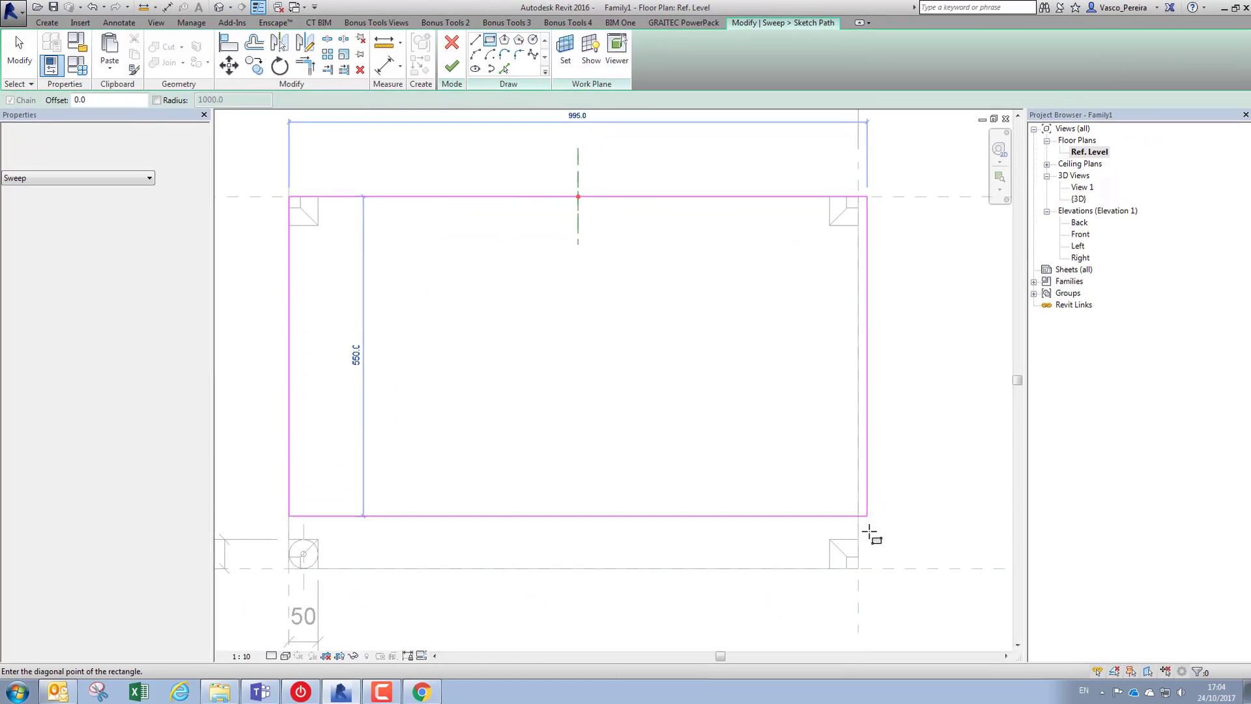
{"action": "left_click", "coordinate": [857, 568]}
{"action": "left_click", "coordinate": [856, 567]}
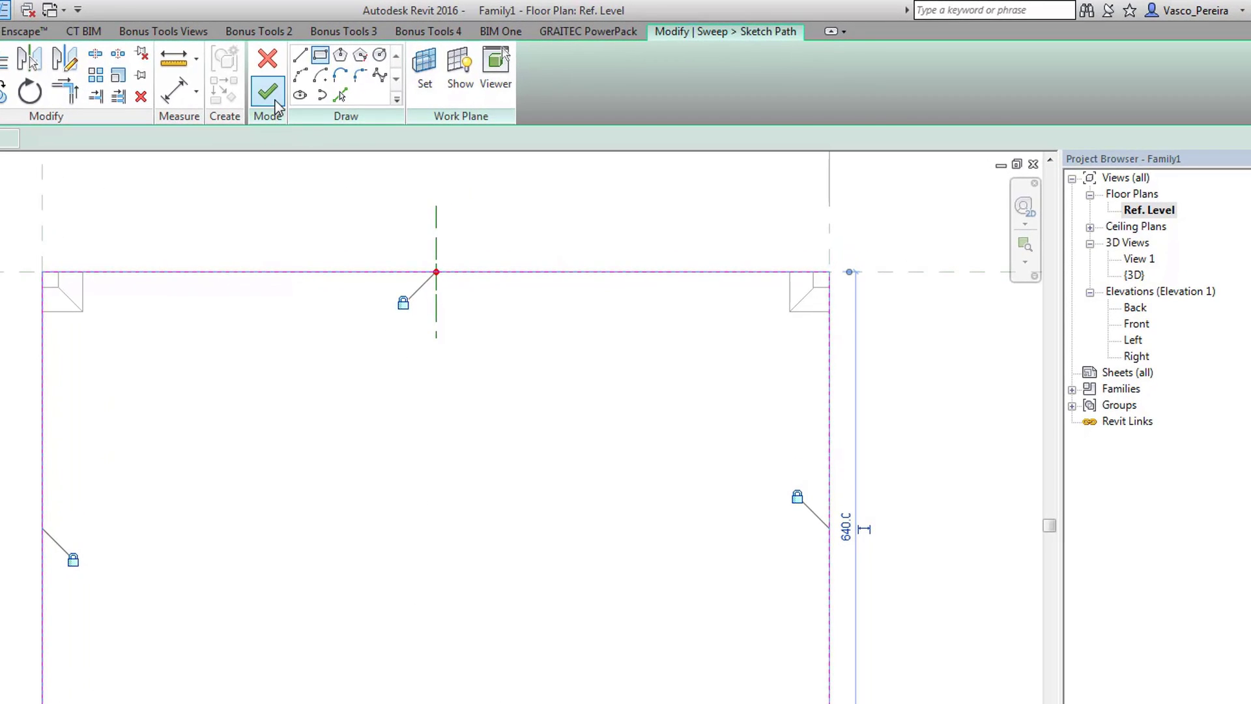
{"action": "left_click", "coordinate": [275, 97]}
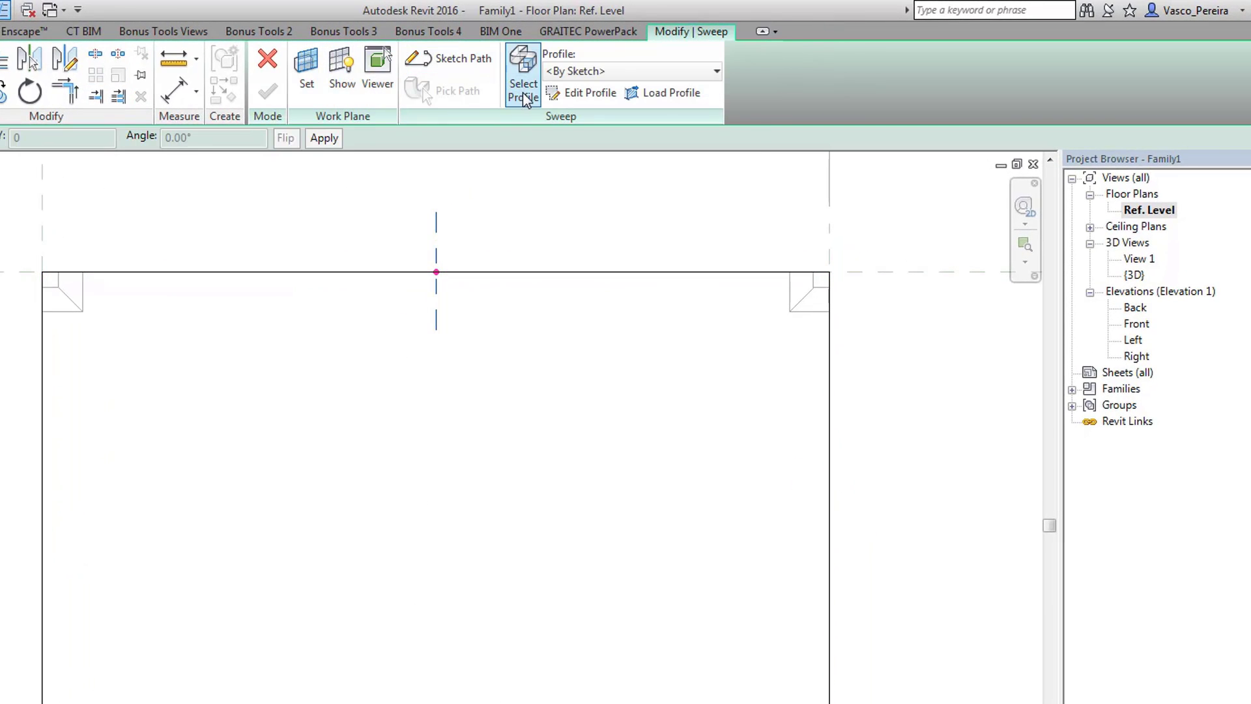
- Edit the sweep profile in the Left elevation and draw a narrow rectangle about 60 mm tall under the tabletop, slightly inset from its edge
{"action": "left_click", "coordinate": [571, 98]}
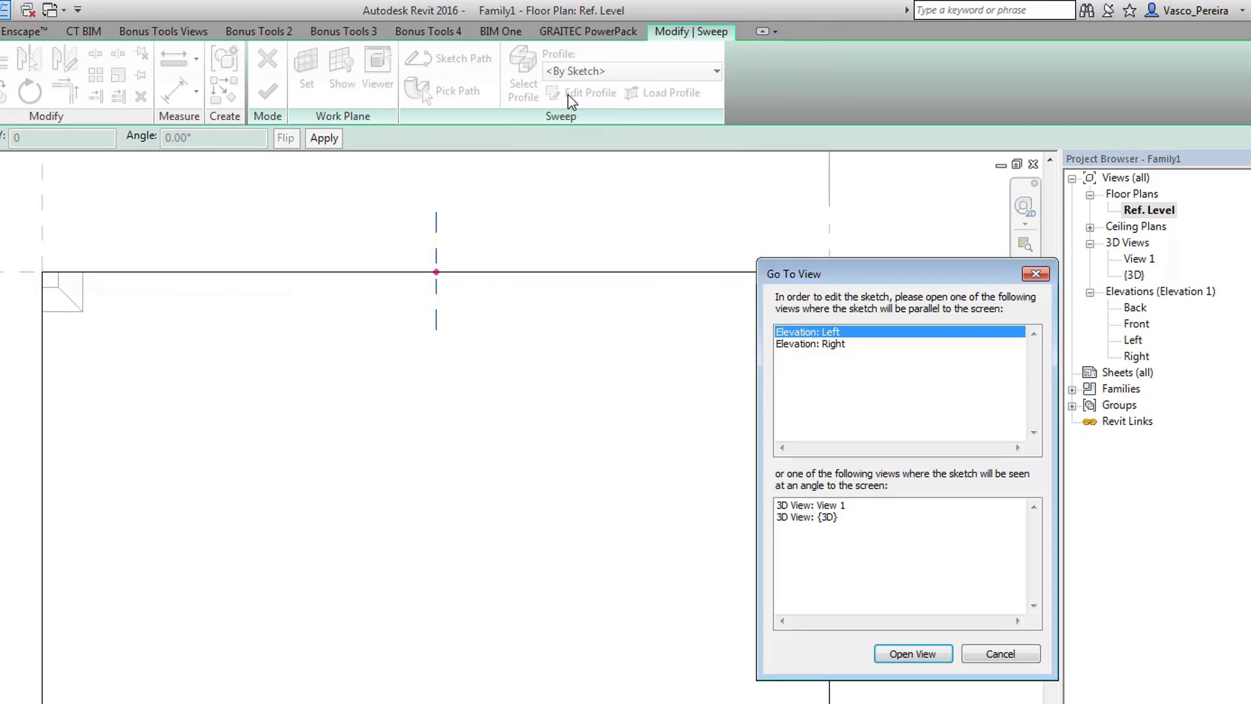
{"action": "left_click", "coordinate": [903, 655]}
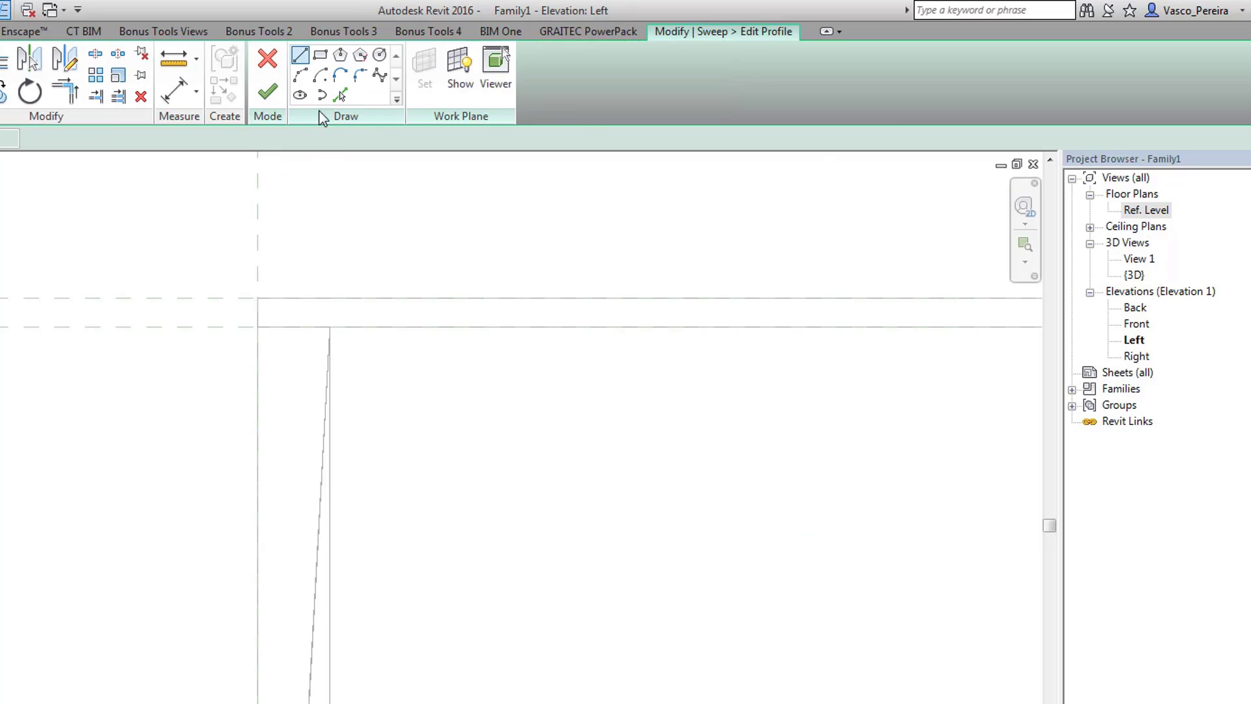
{"action": "scroll", "coordinate": [271, 321], "scroll_direction": "up", "scroll_amount": 3}
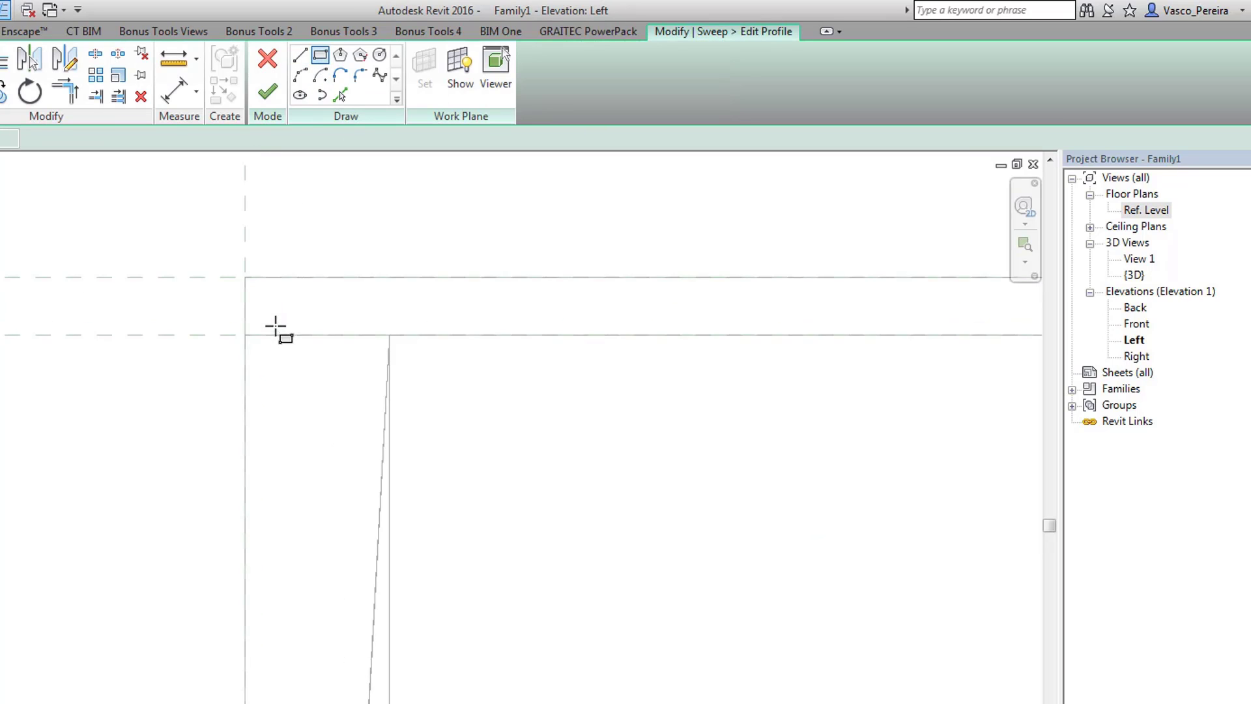
{"action": "left_click", "coordinate": [319, 60]}
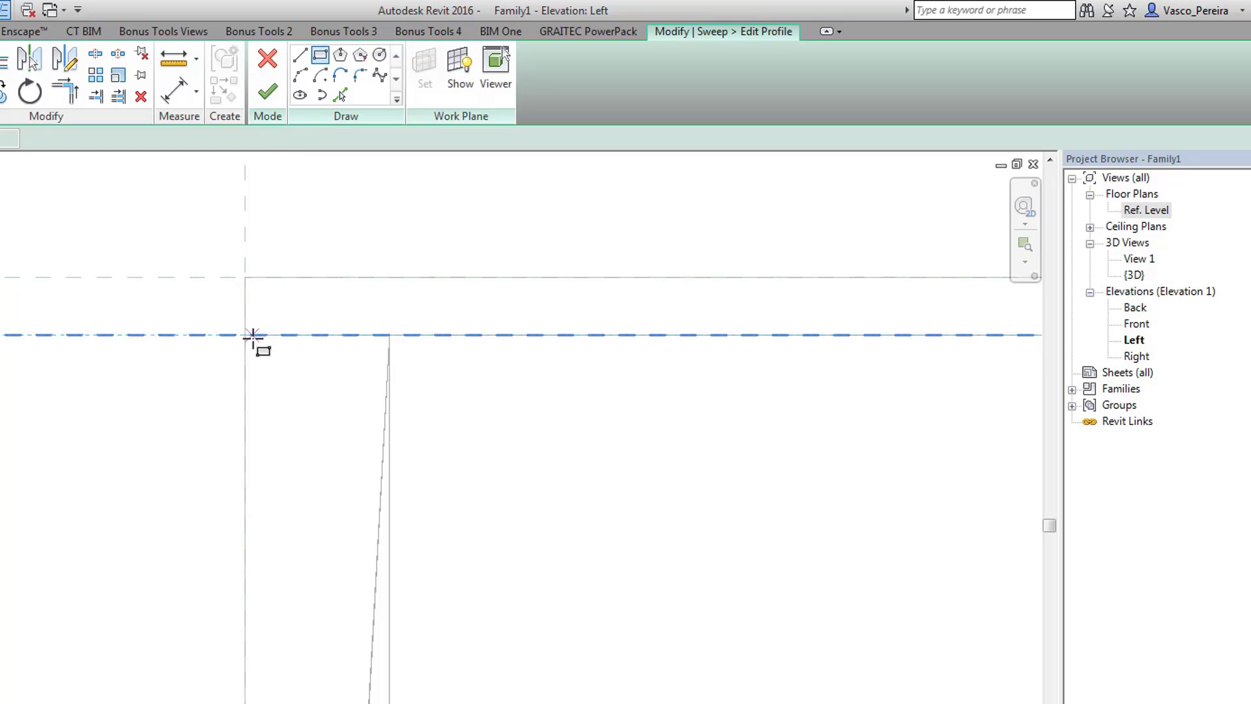
{"action": "left_click", "coordinate": [270, 335]}
{"action": "left_click", "coordinate": [313, 513]}
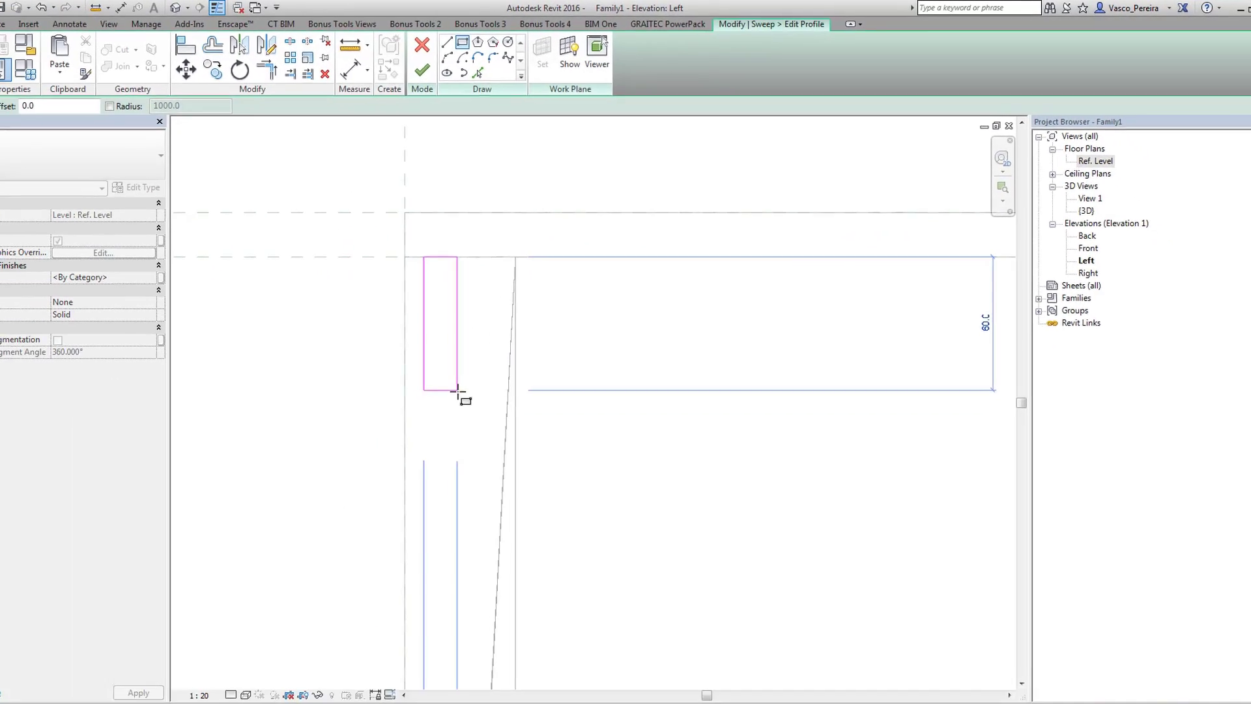
{"action": "left_click", "coordinate": [401, 439]}
{"action": "key", "text": "Escape"}
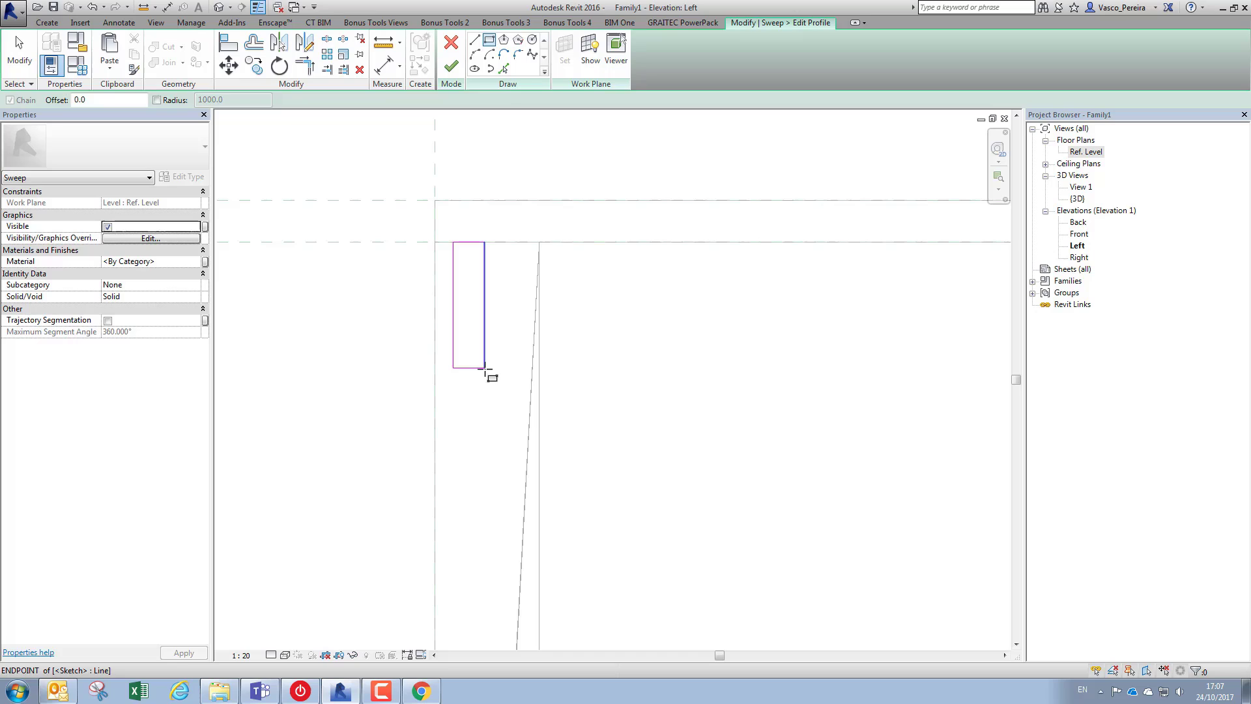
{"action": "key", "text": "Escape"}
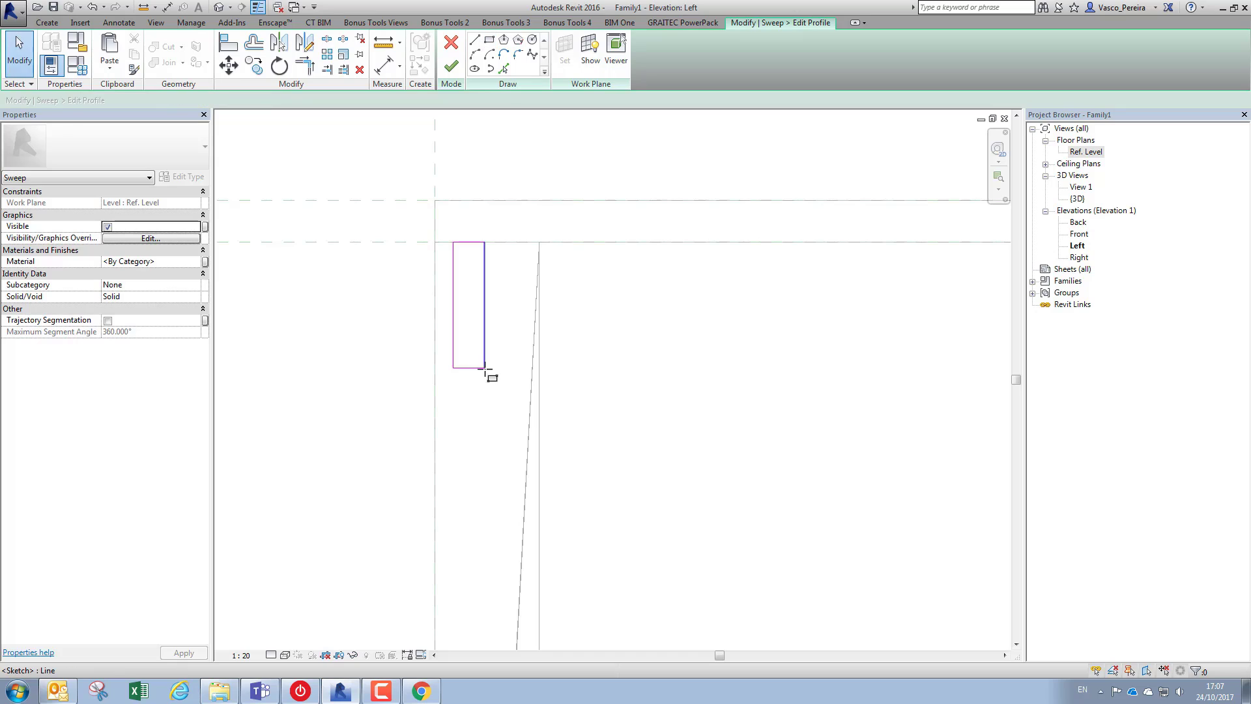
- Align and lock the profile's top edge to the reference plane at the tabletop's underside
{"action": "key", "text": "a"}
{"action": "key", "text": "l"}
{"action": "left_click", "coordinate": [471, 244]}
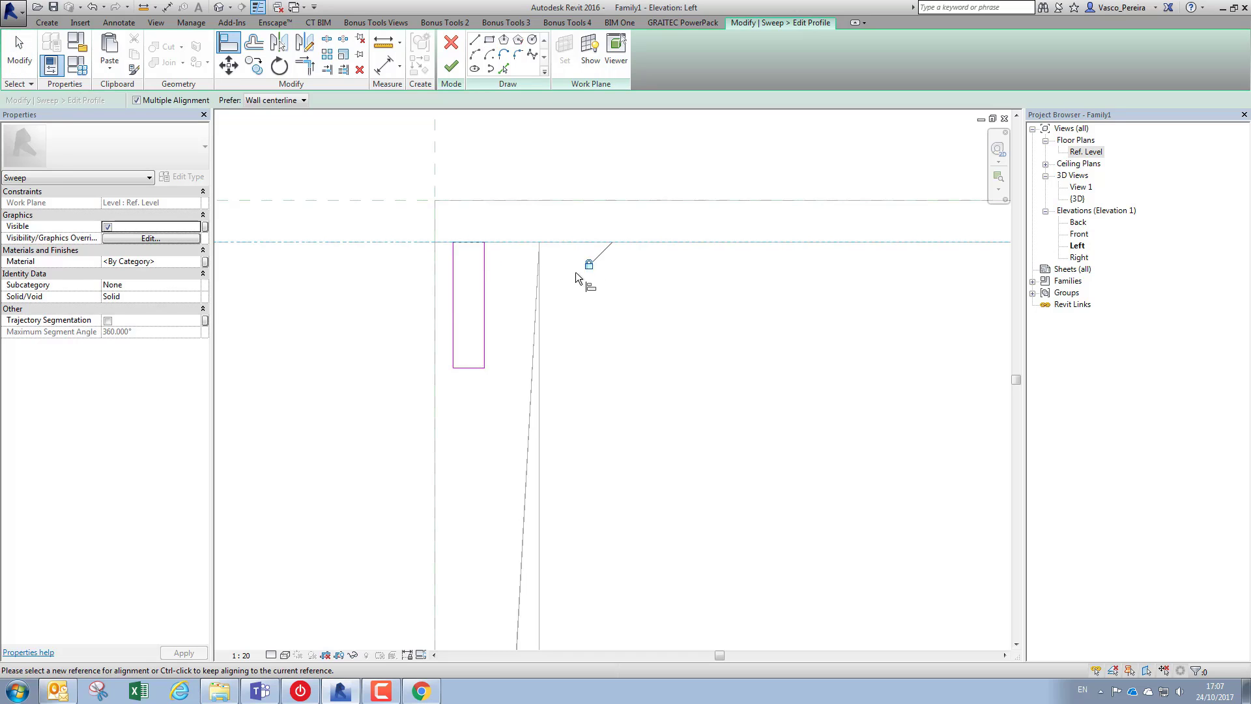
{"action": "key", "text": "Escape"}
{"action": "key", "text": "Escape"}
- Dimension the profile's height from the tabletop's underside plane to its lower edge, and finish the profile and the sweep
{"action": "key", "text": "d"}
{"action": "key", "text": "i"}
{"action": "left_click", "coordinate": [415, 242]}
{"action": "left_click", "coordinate": [466, 367]}
{"action": "scroll", "coordinate": [709, 394], "scroll_direction": "down", "scroll_amount": 2}
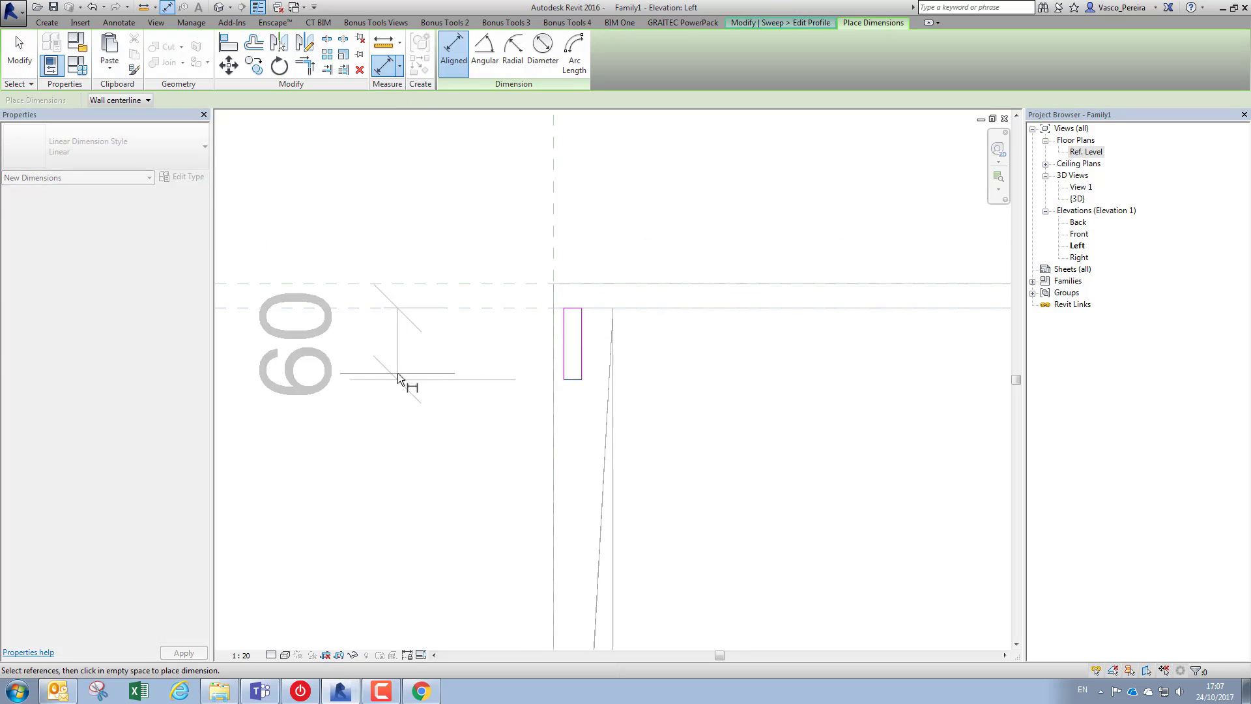
{"action": "left_click", "coordinate": [397, 373]}
{"action": "scroll", "coordinate": [462, 354], "scroll_direction": "down", "scroll_amount": 4}
{"action": "key", "text": "Escape"}
{"action": "key", "text": "Escape"}
{"action": "scroll", "coordinate": [511, 358], "scroll_direction": "up", "scroll_amount": 2}
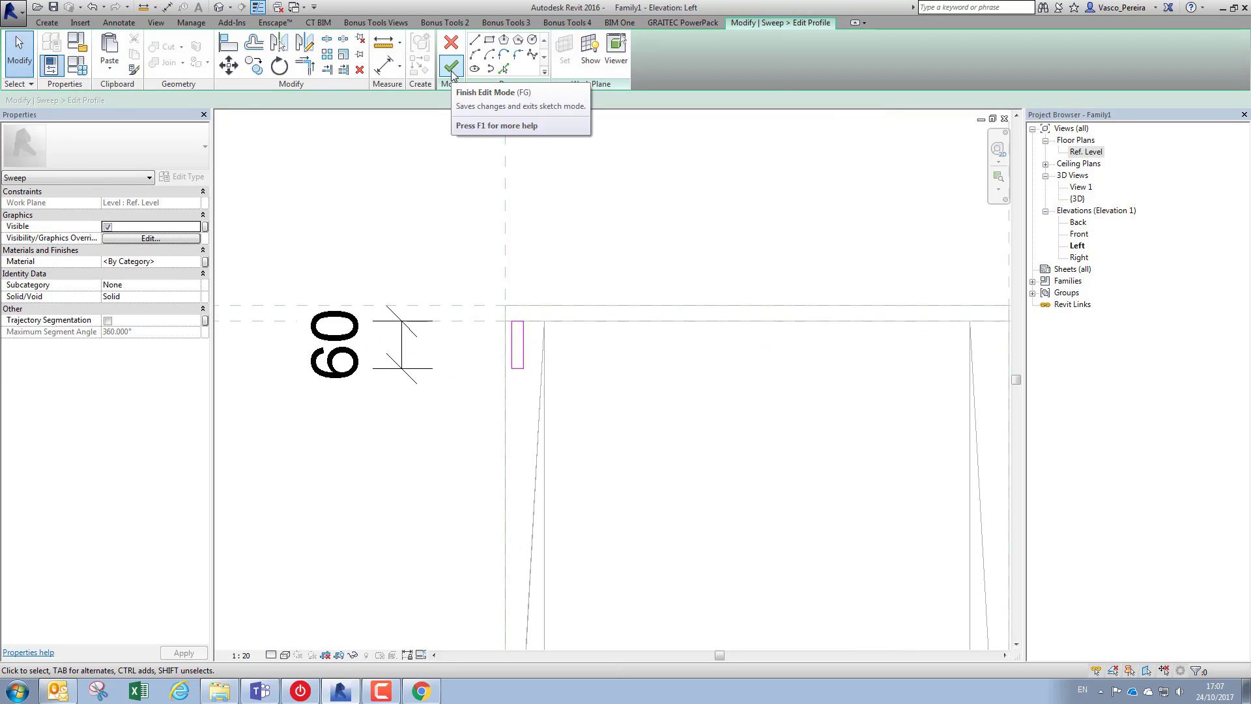
{"action": "left_click", "coordinate": [452, 68]}
{"action": "left_click", "coordinate": [451, 67]}
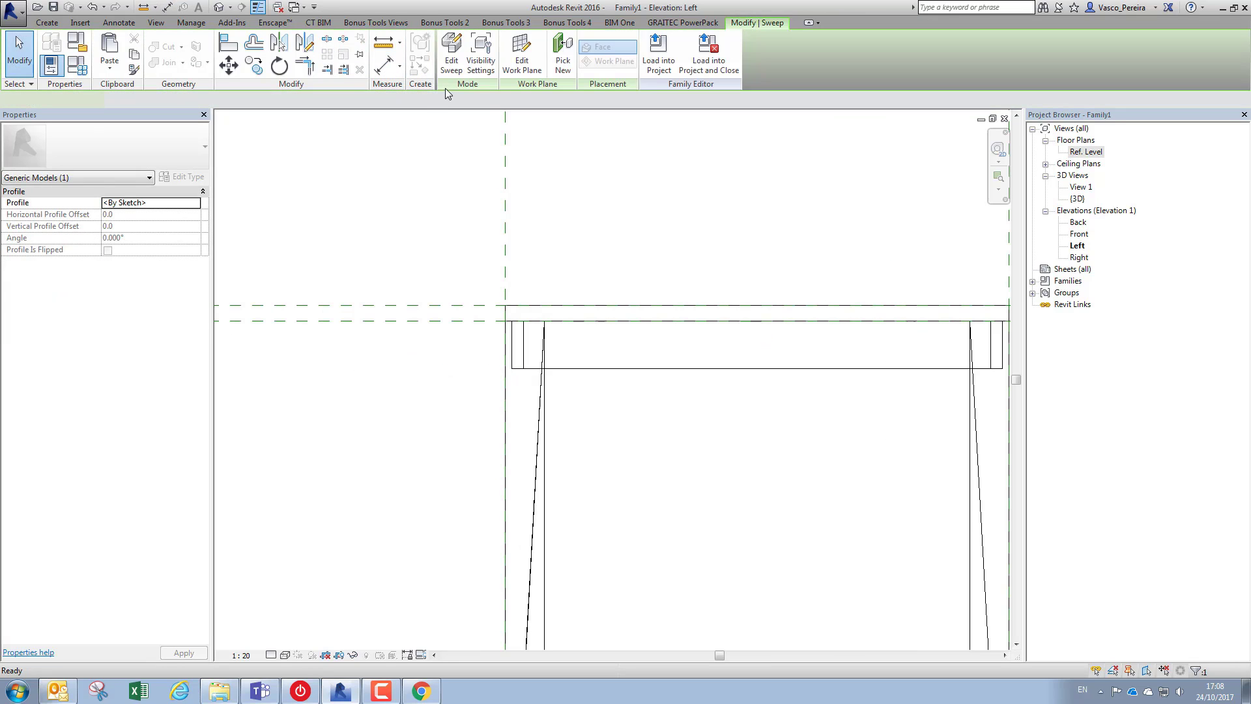
{"action": "left_click", "coordinate": [748, 250]}
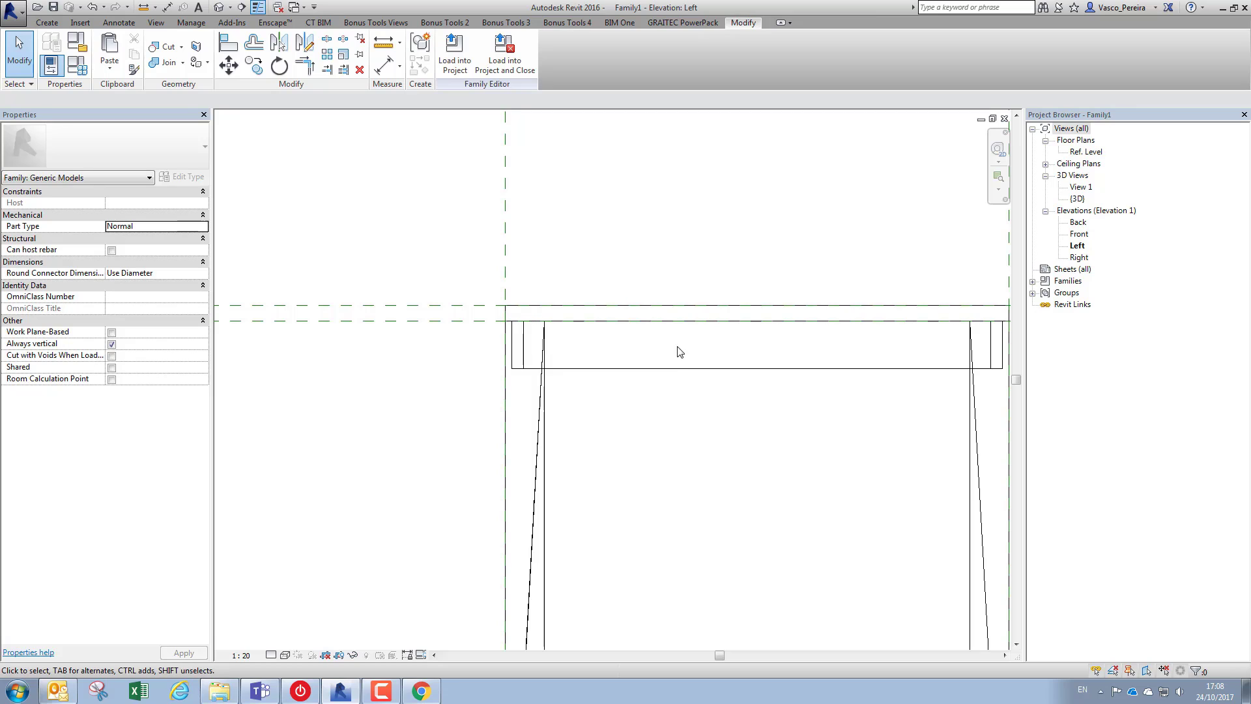
- Associate the apron sweep's material with the Top Material family parameter
{"action": "left_click", "coordinate": [655, 369]}
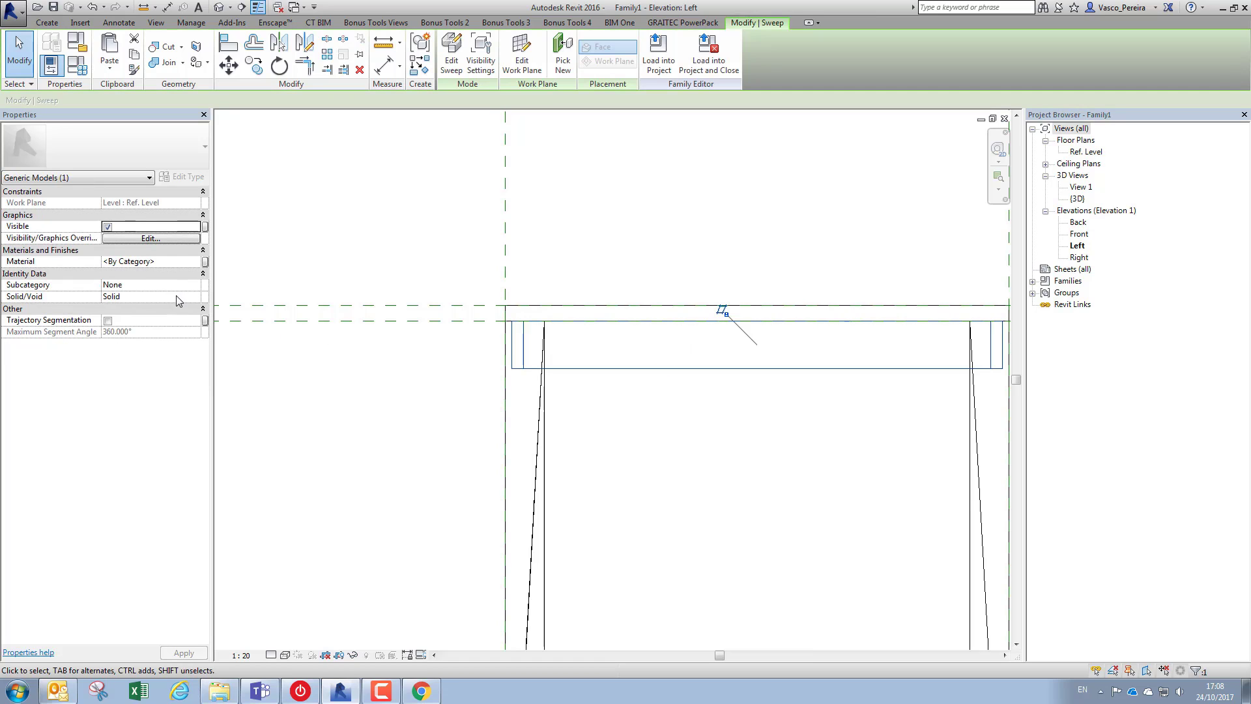
{"action": "left_click", "coordinate": [206, 261]}
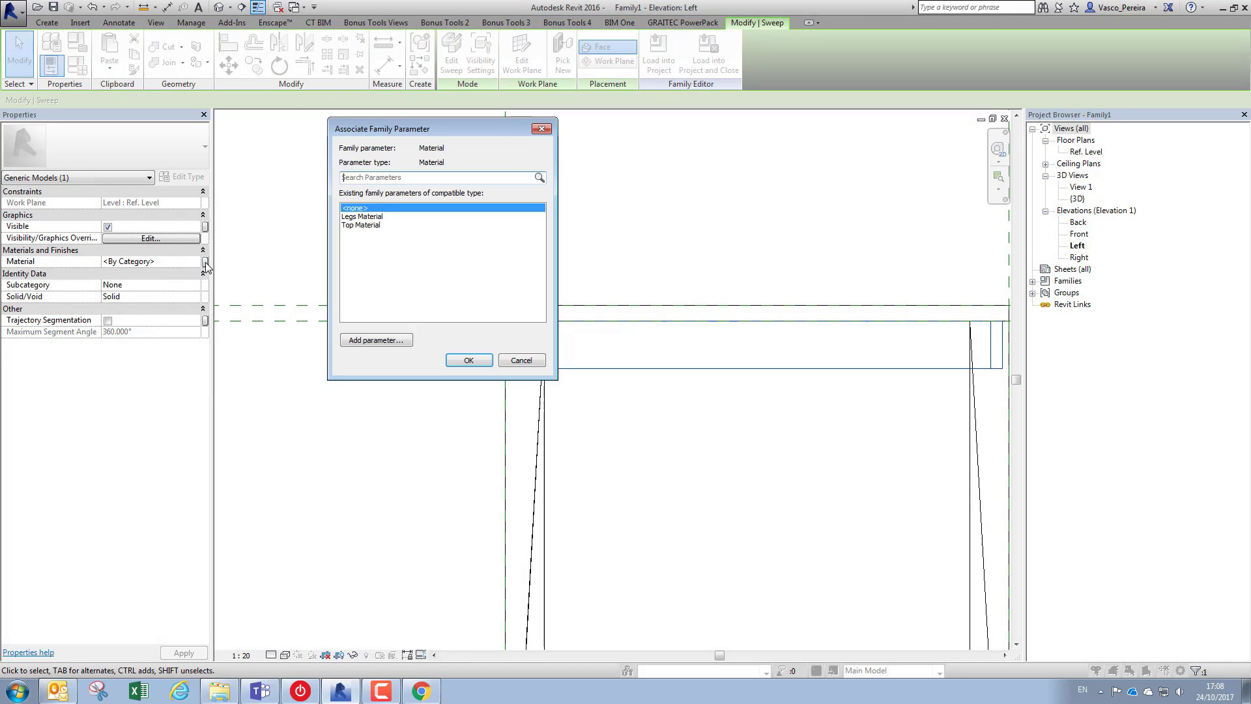
{"action": "left_click", "coordinate": [376, 226]}
{"action": "left_click", "coordinate": [469, 360]}
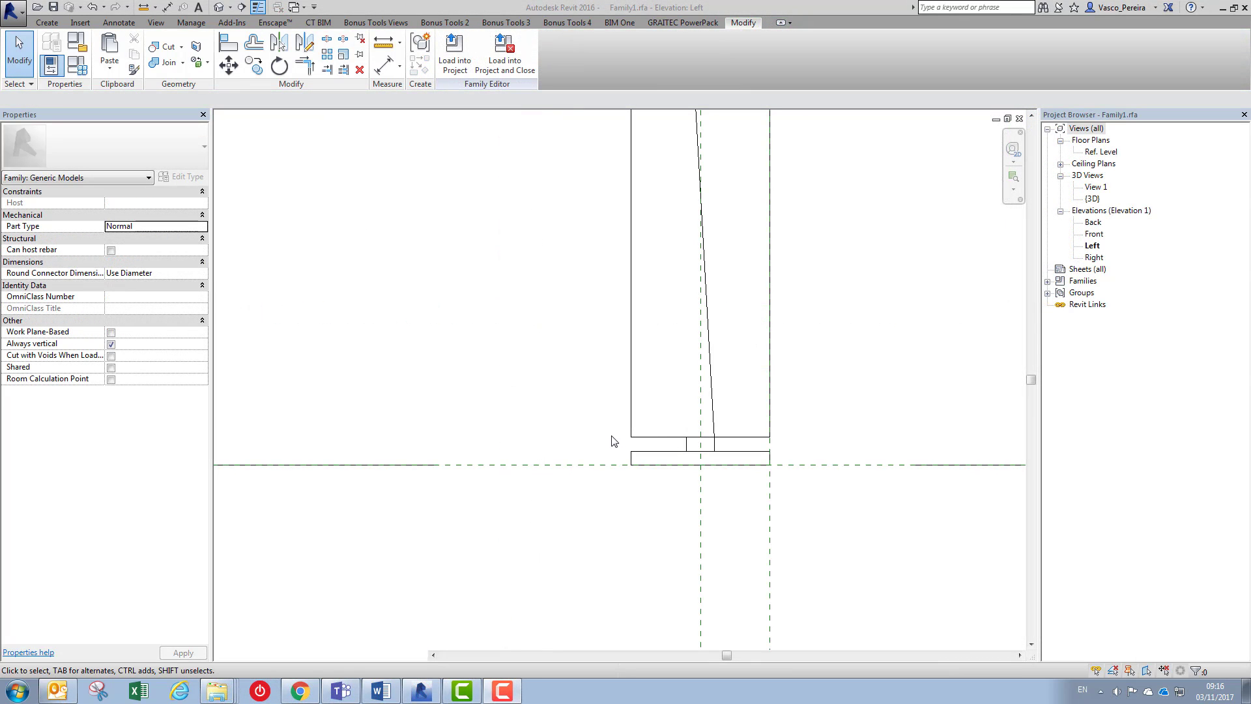
- Associate the revolved foot's visibility with the Legs family parameter
{"action": "left_click", "coordinate": [707, 450]}
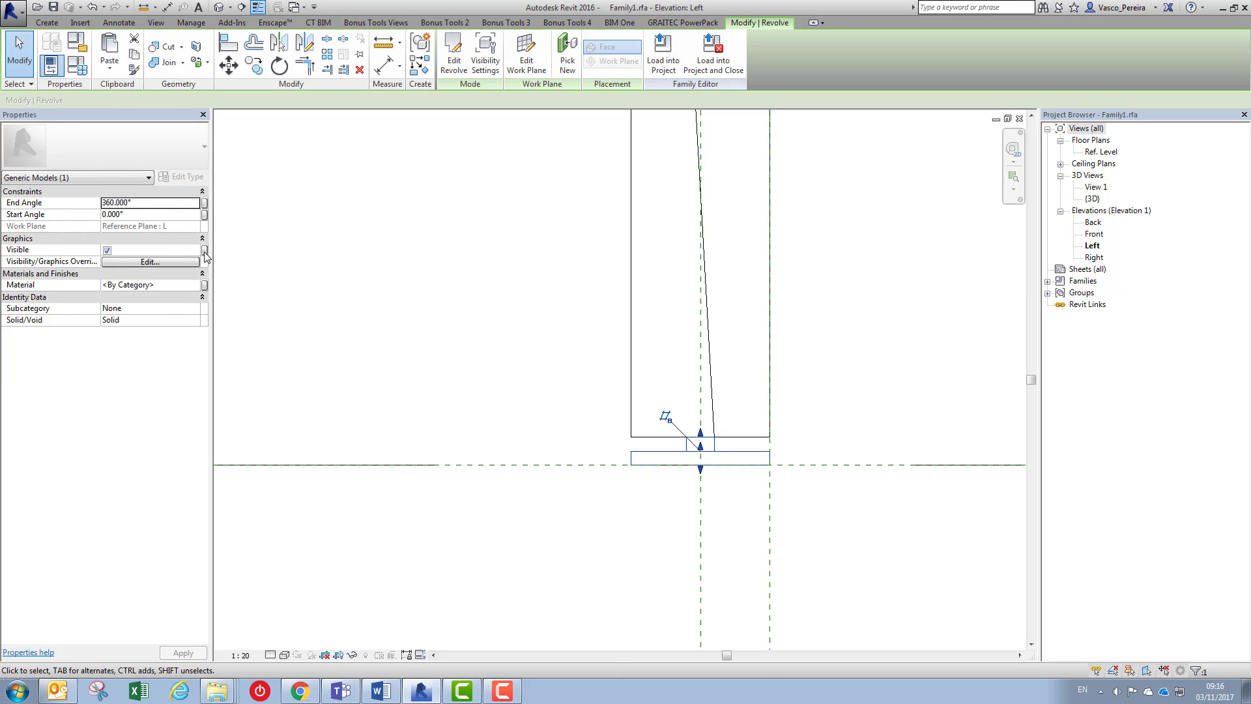
{"action": "left_click", "coordinate": [204, 251]}
{"action": "left_click", "coordinate": [374, 219]}
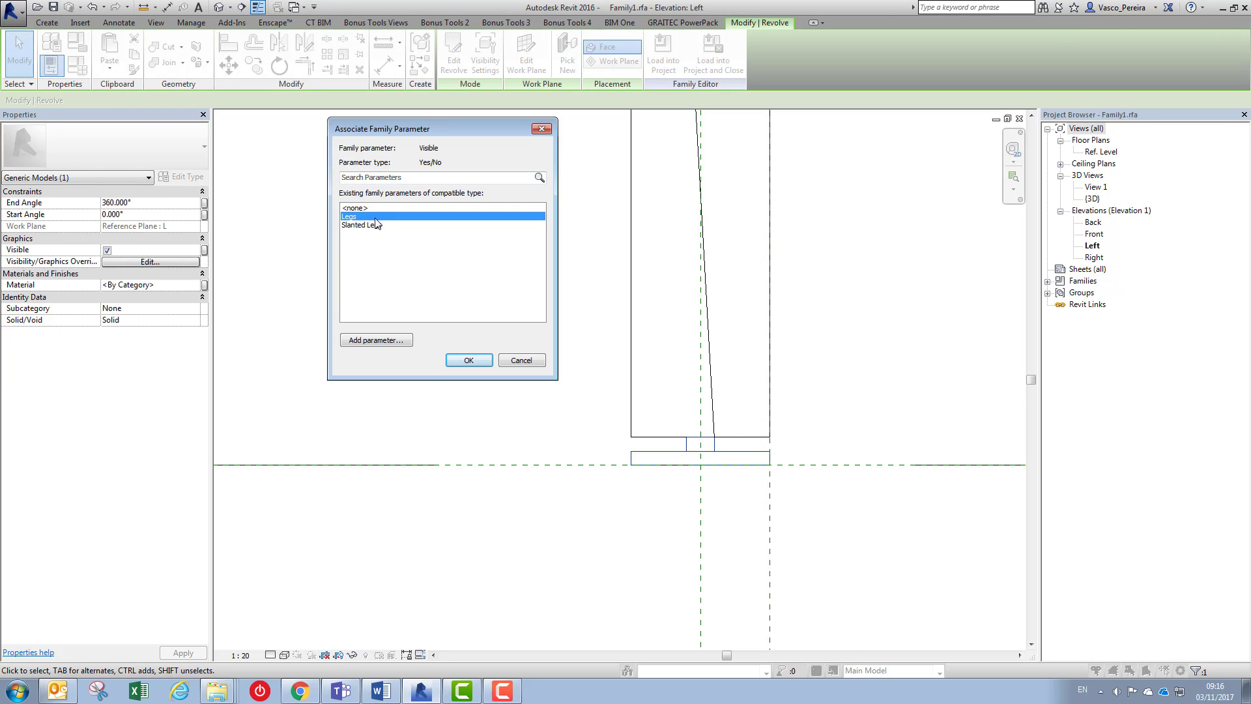
{"action": "left_click", "coordinate": [468, 360]}
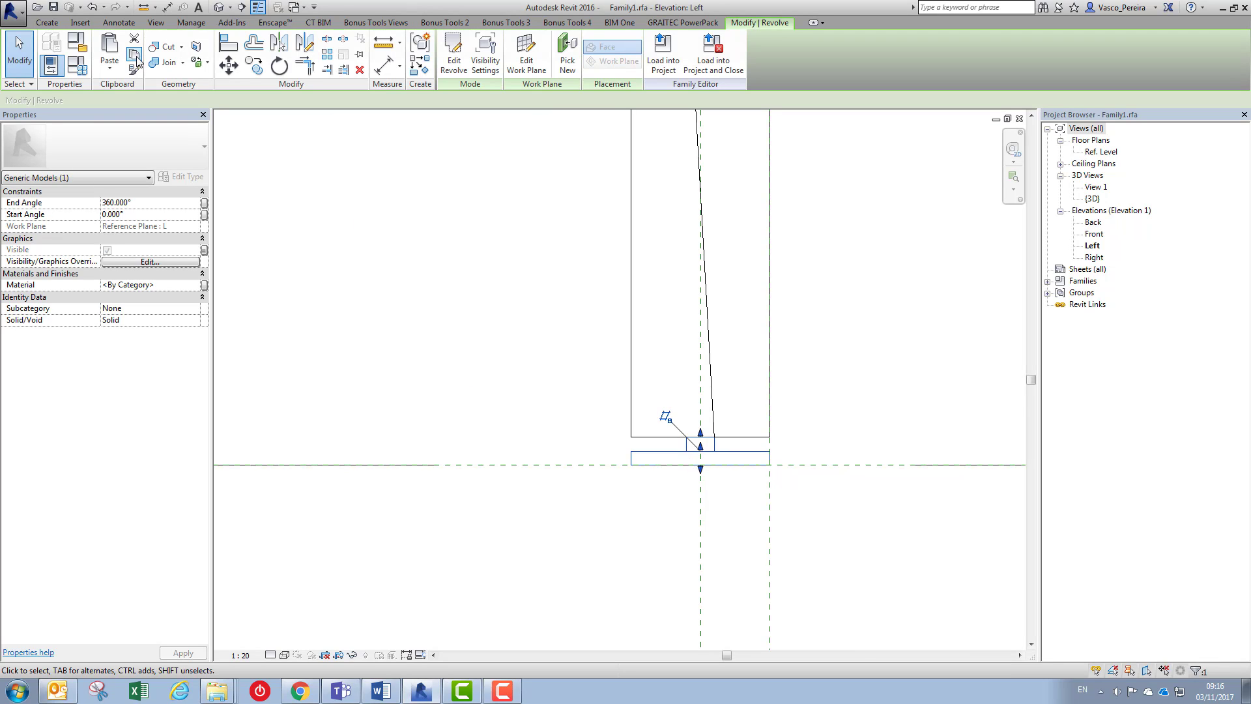
- Paste a copy of the revolved foot in the same place and associate its visibility with the Slanted Legs parameter
{"action": "left_click", "coordinate": [110, 68]}
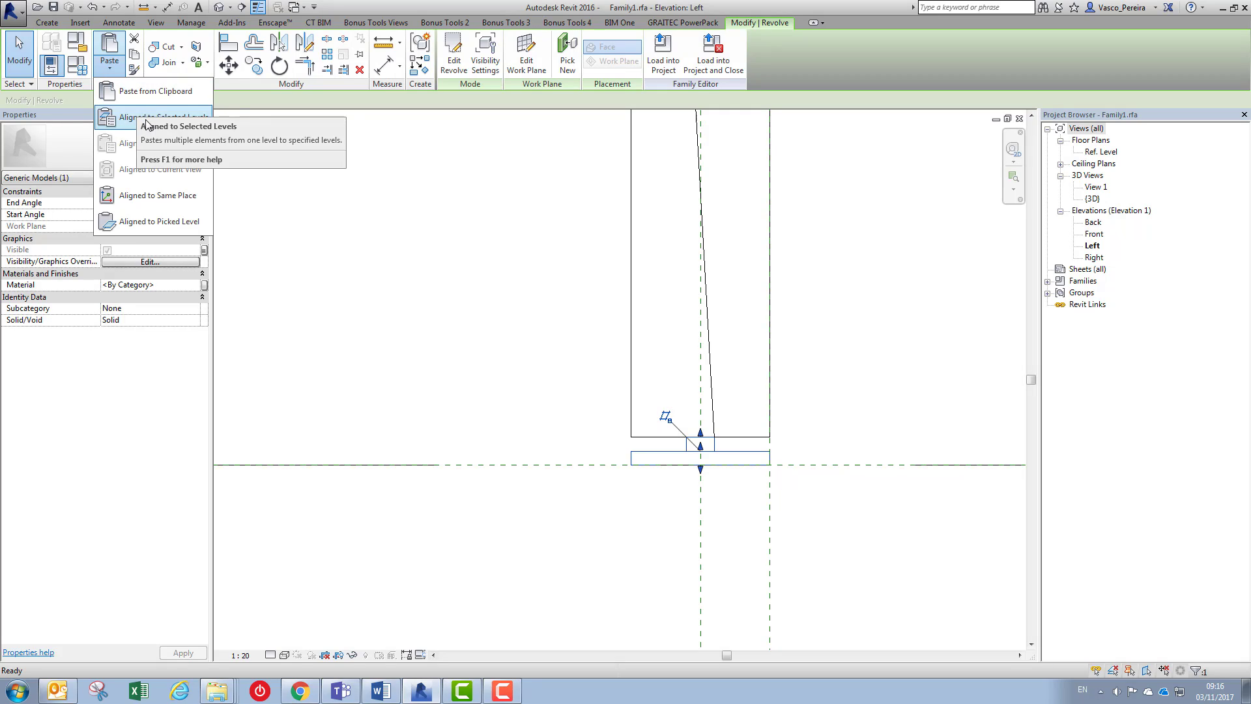
{"action": "left_click", "coordinate": [158, 195]}
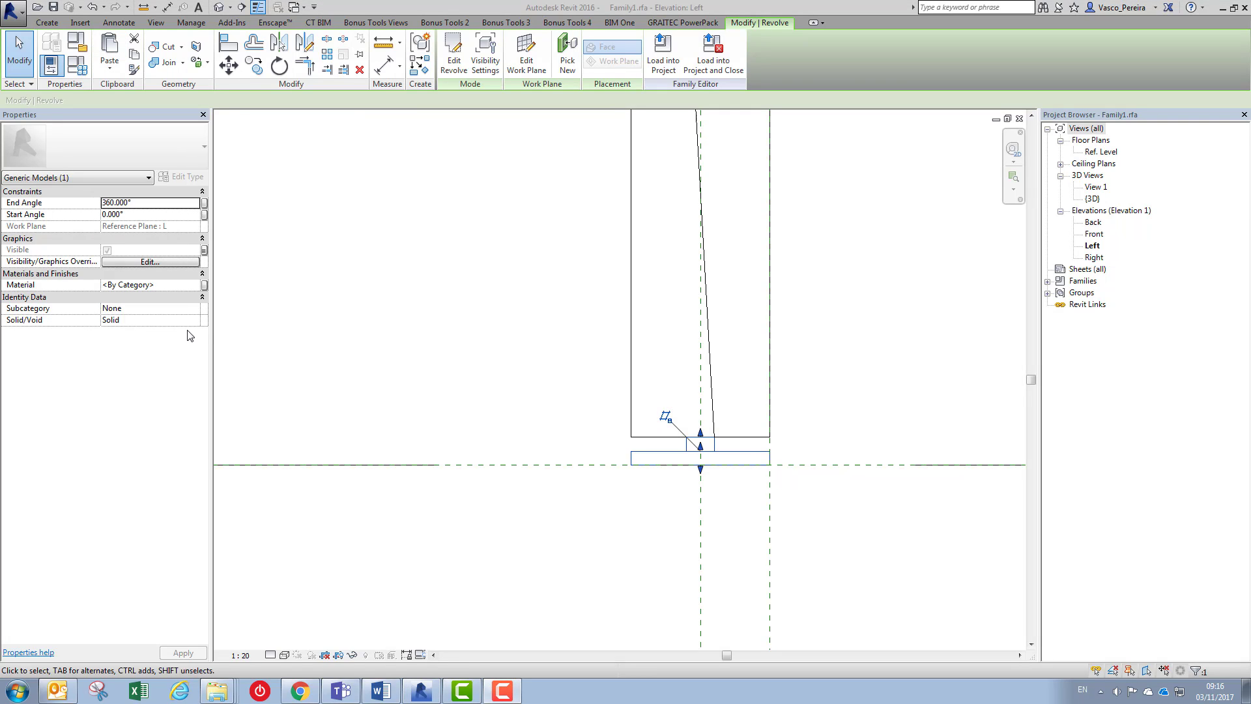
{"action": "left_click", "coordinate": [204, 251]}
{"action": "left_click", "coordinate": [370, 226]}
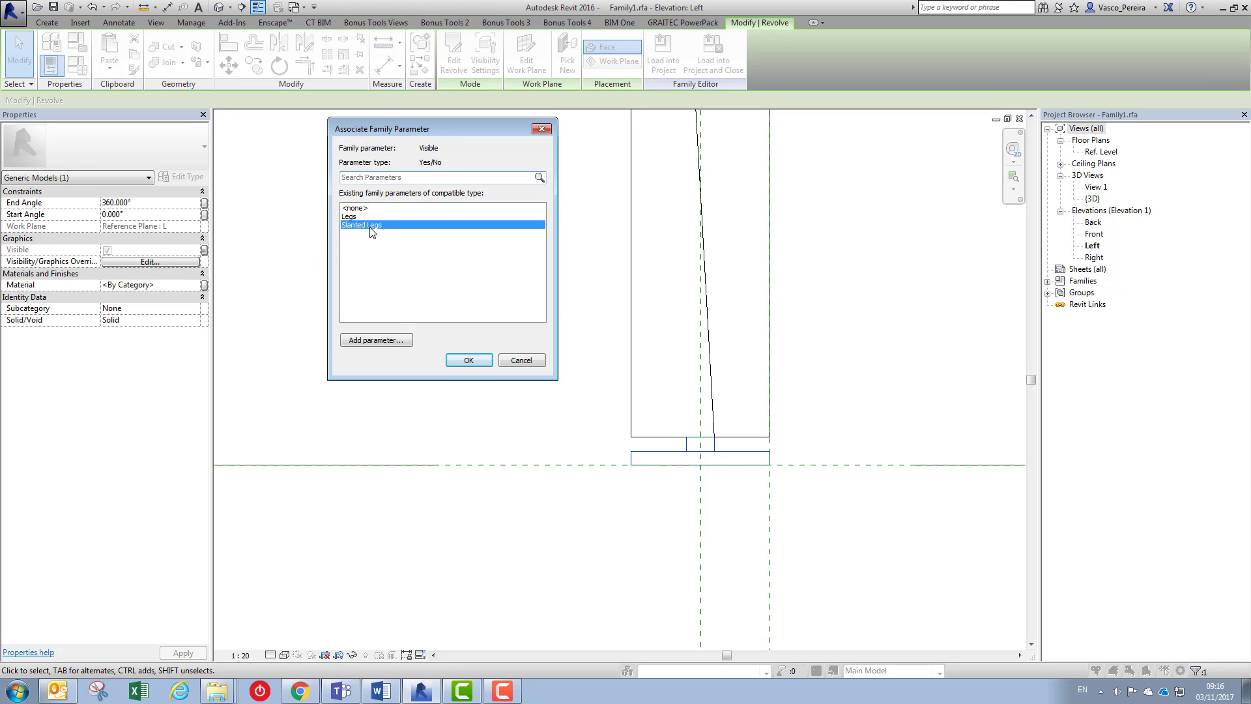
{"action": "left_click", "coordinate": [472, 360]}
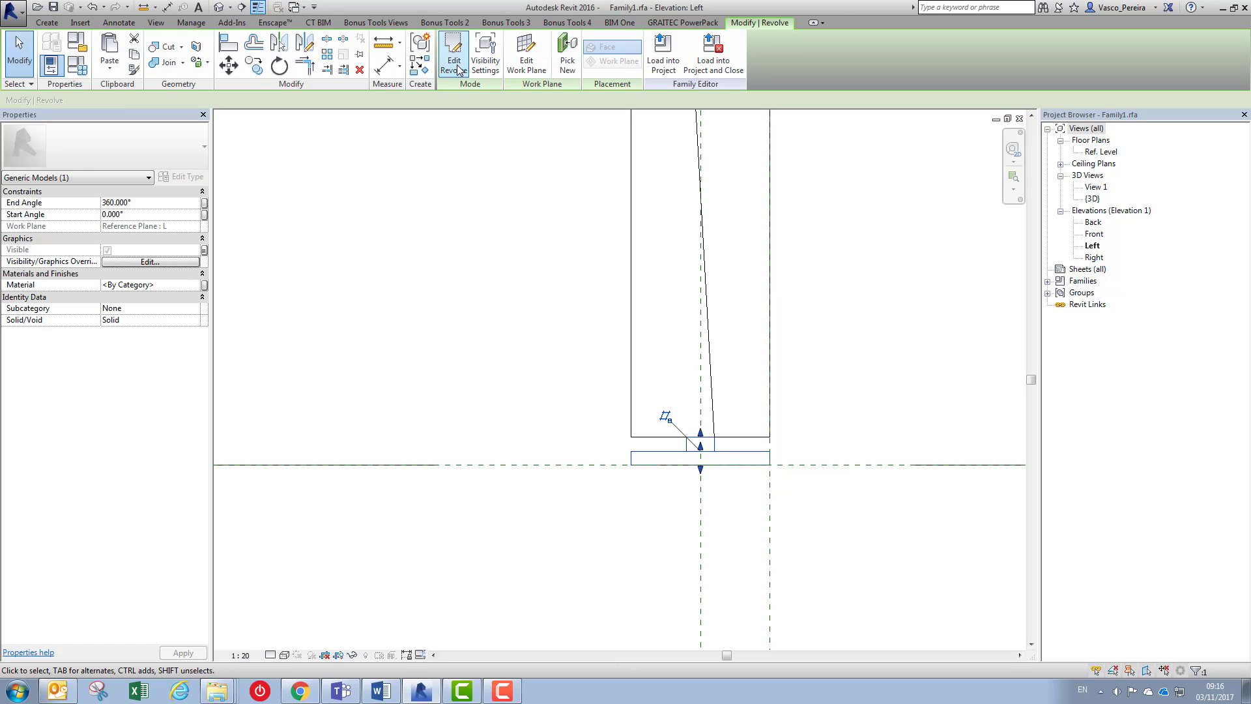
- Edit the copied foot's revolve sketch and move the whole profile and axis sideways to the centre of the tapered leg's lower end
{"action": "left_click", "coordinate": [456, 65]}
{"action": "mouse_move", "coordinate": [568, 204]}
{"action": "left_mouse_down"}
{"action": "mouse_move", "coordinate": [731, 503]}
{"action": "mouse_move", "coordinate": [710, 466]}
{"action": "left_mouse_up"}
{"action": "key", "text": "m"}
{"action": "key", "text": "v"}
{"action": "left_click", "coordinate": [699, 439]}
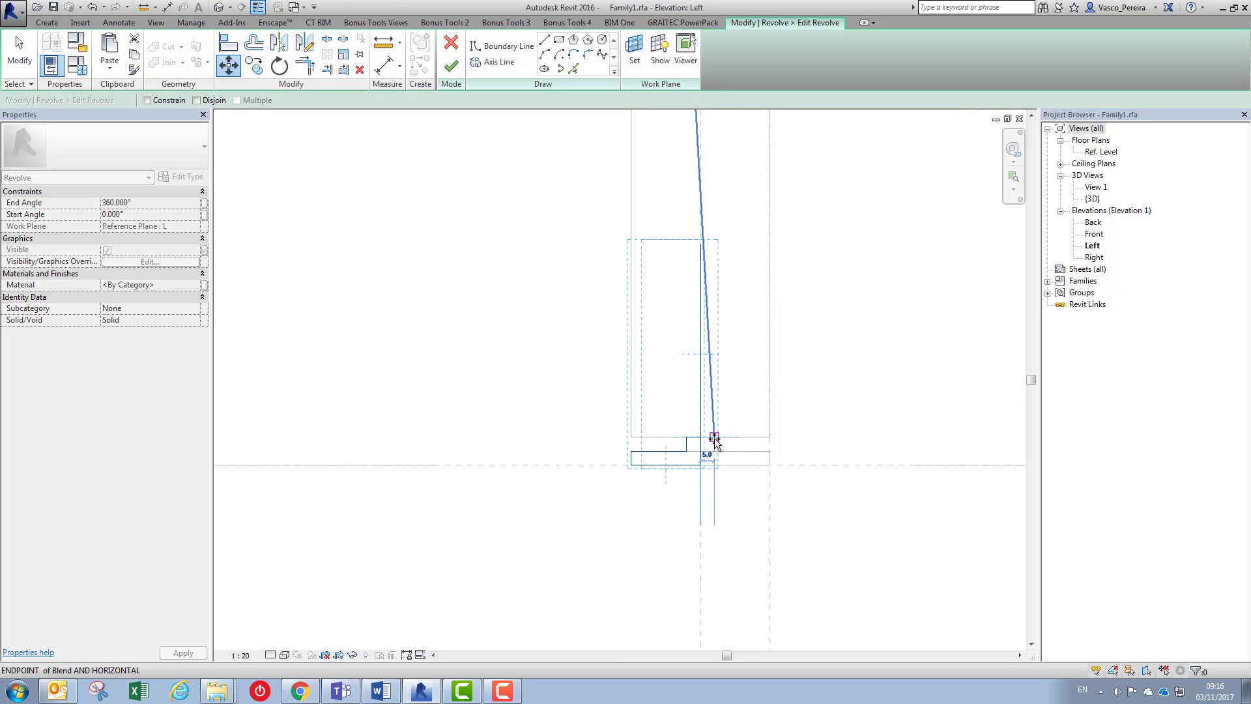
{"action": "left_click", "coordinate": [745, 435]}
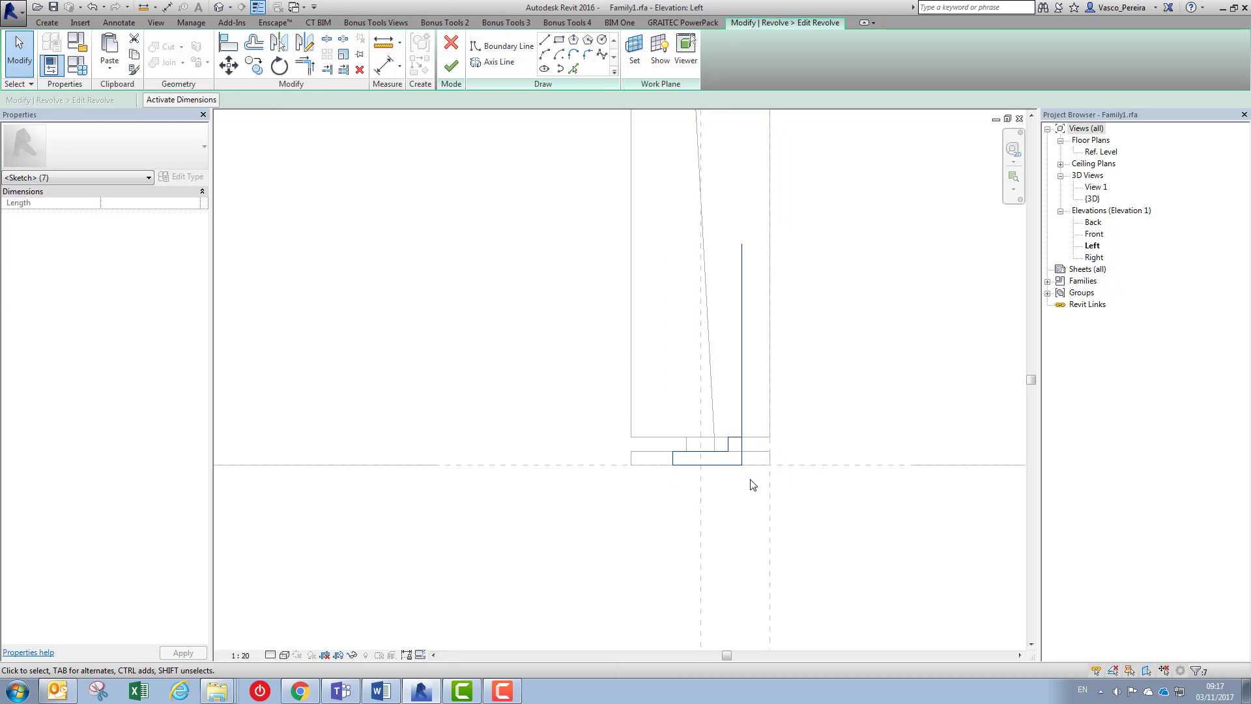
- Narrow the foot's base so its outer edge lines up with the tapered leg's edge, 5 mm beyond the neck, and finish the revolve
{"action": "left_click", "coordinate": [748, 483]}
{"action": "left_click", "coordinate": [672, 456]}
{"action": "scroll", "coordinate": [674, 459], "scroll_direction": "up", "scroll_amount": 3}
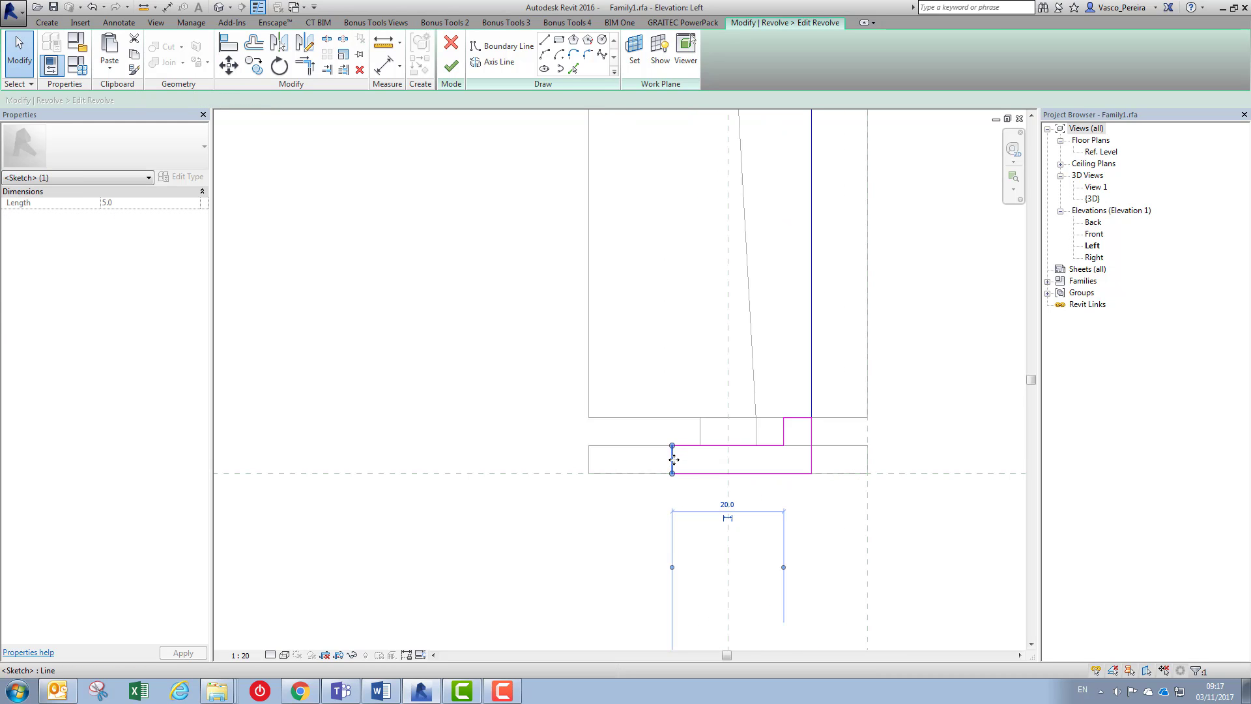
{"action": "left_click_drag", "start_coordinate": [690, 459], "coordinate": [756, 459]}
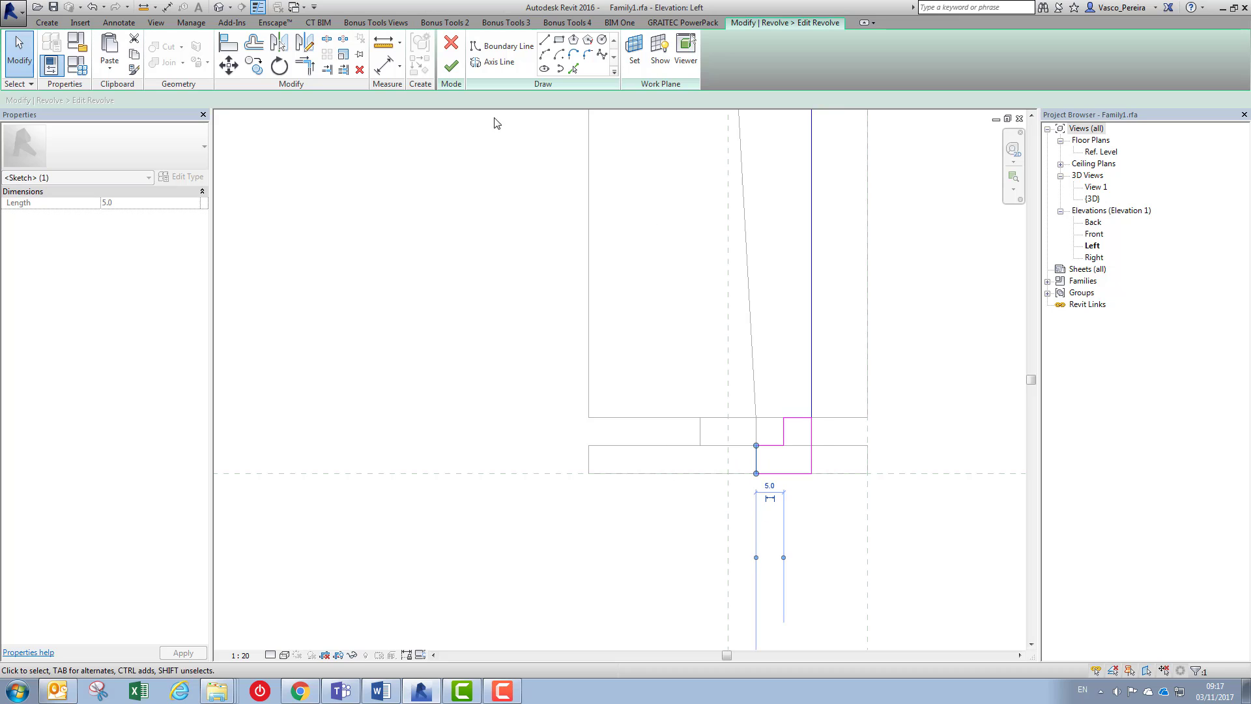
{"action": "left_click", "coordinate": [451, 65]}
- In the Front elevation, draw a vertical reference plane through the centre of the tapered leg's lower end
{"action": "left_click", "coordinate": [984, 428]}
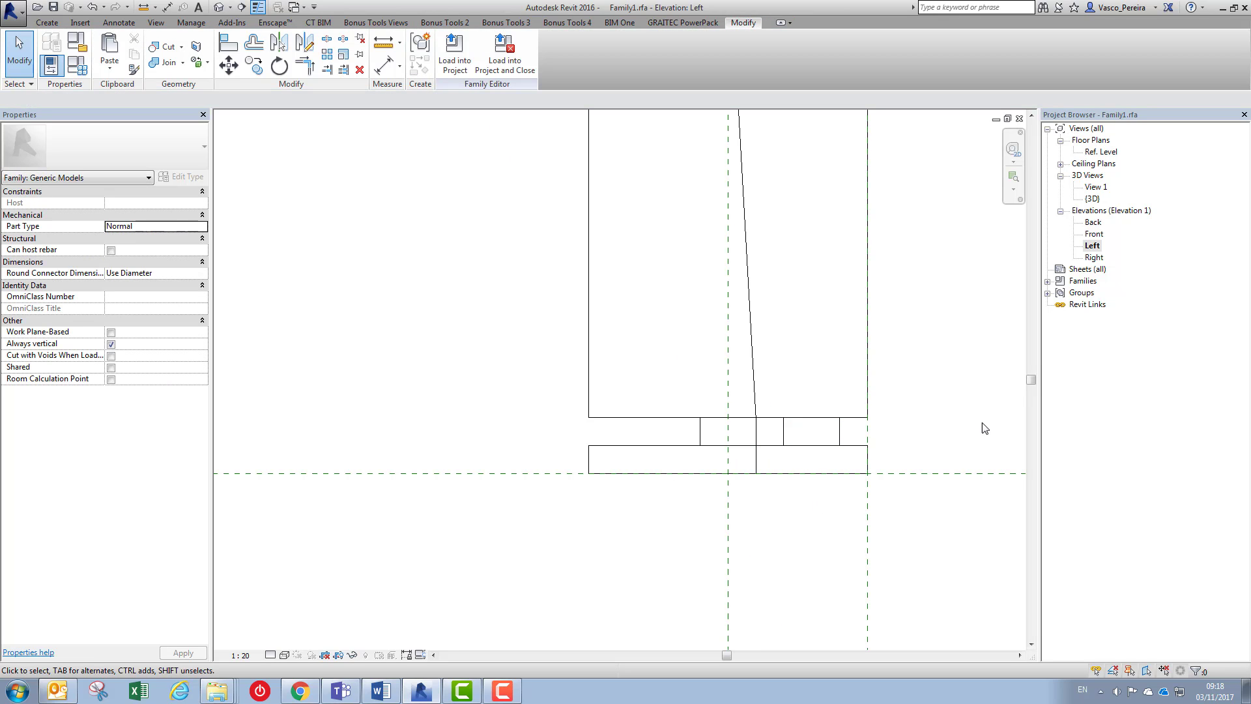
{"action": "double_click", "coordinate": [1099, 236]}
{"action": "scroll", "coordinate": [606, 573], "scroll_direction": "up", "scroll_amount": 5}
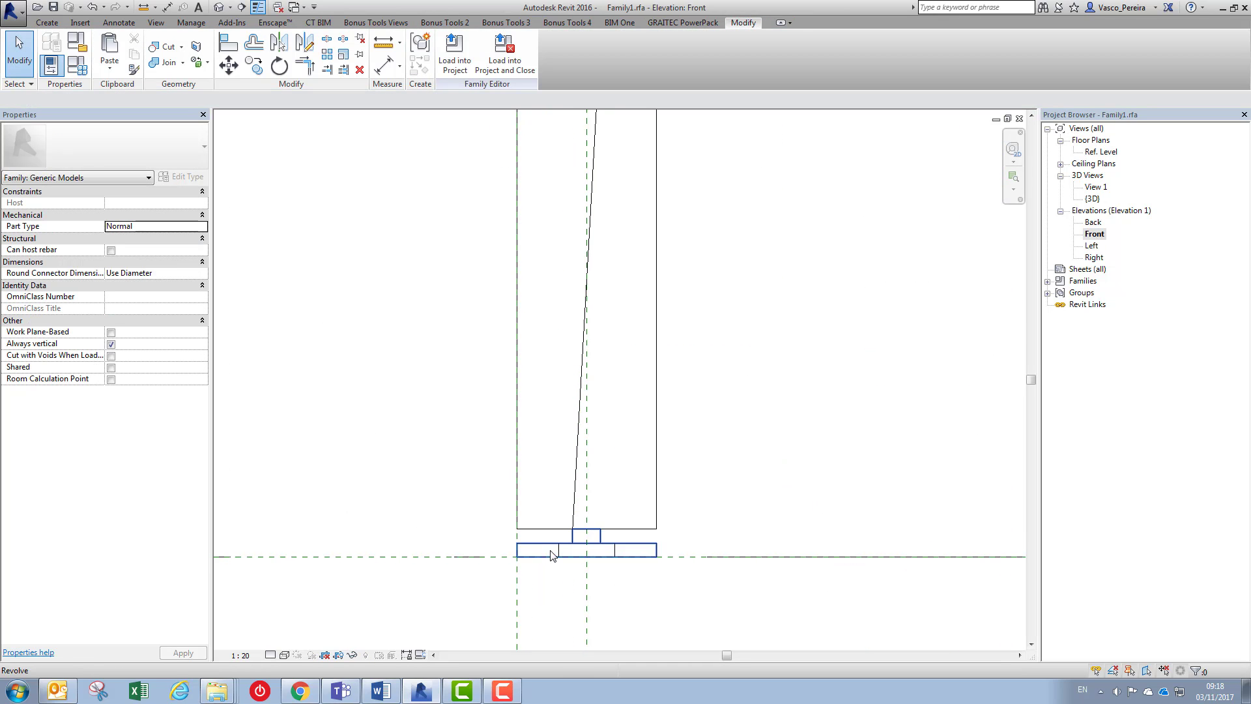
{"action": "scroll", "coordinate": [619, 551], "scroll_direction": "up", "scroll_amount": 4}
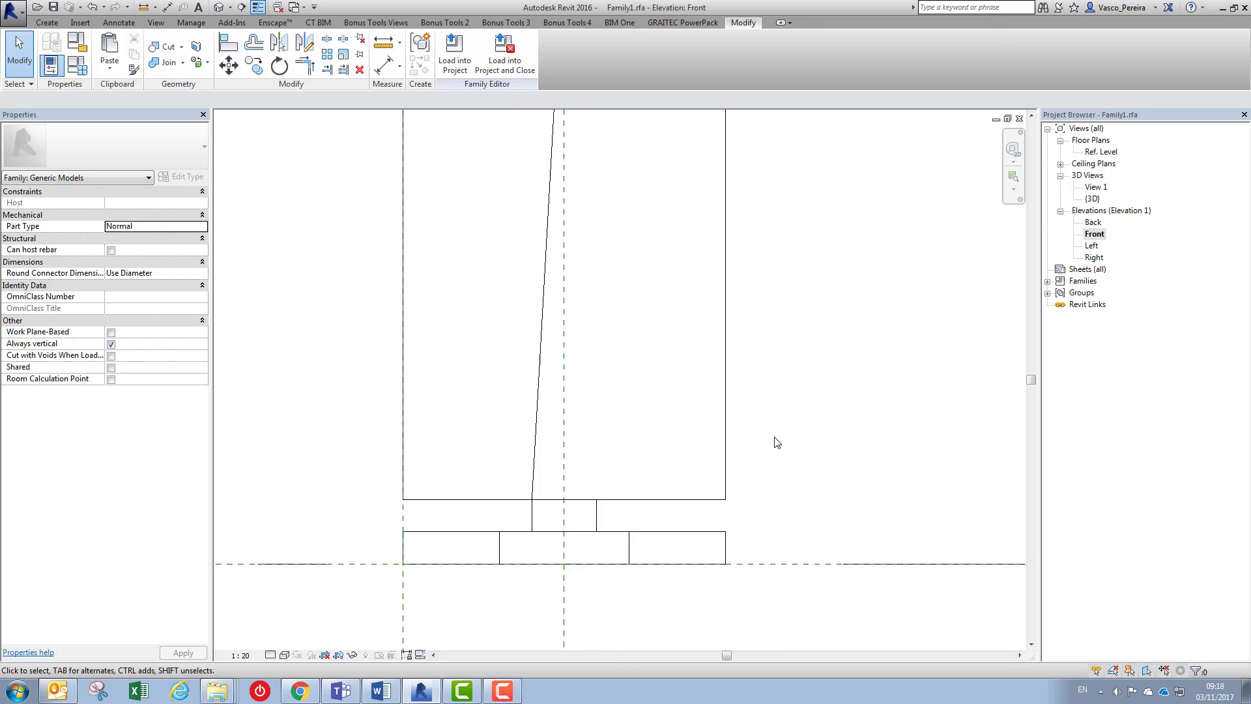
{"action": "left_click", "coordinate": [47, 23]}
{"action": "left_click", "coordinate": [586, 52]}
{"action": "left_click", "coordinate": [467, 499]}
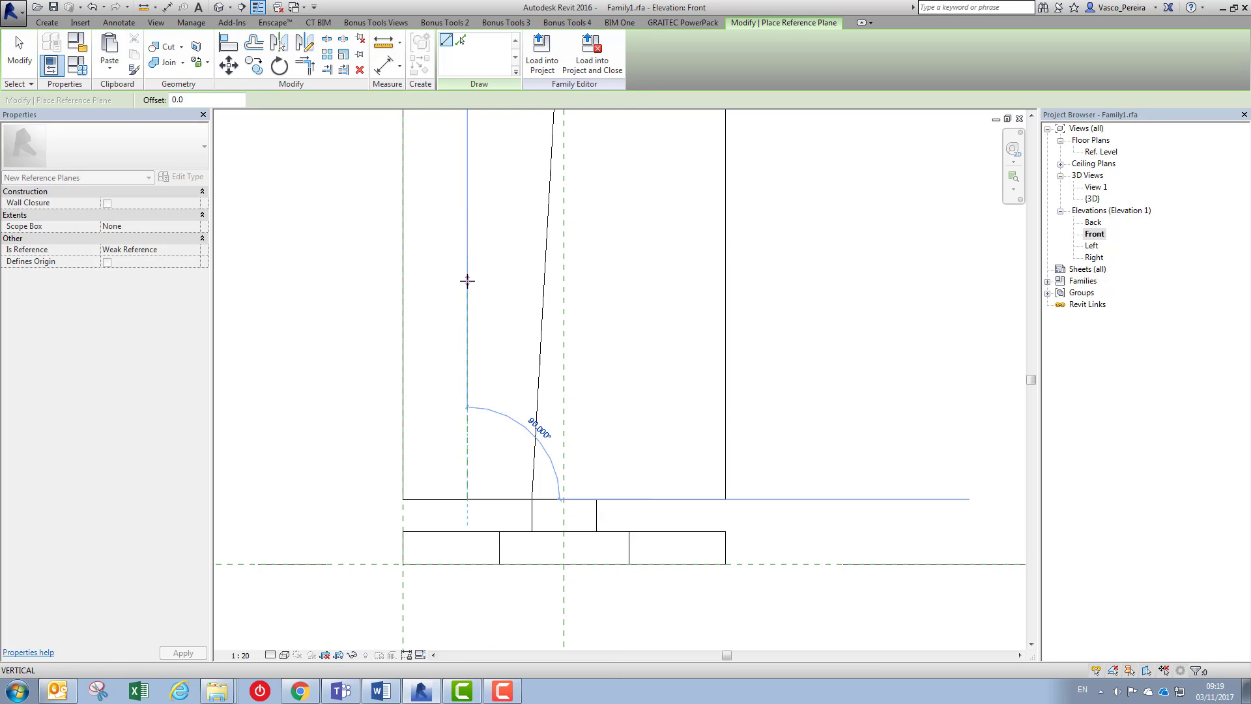
{"action": "left_click", "coordinate": [467, 280]}
{"action": "key", "text": "Escape"}
{"action": "key", "text": "Escape"}
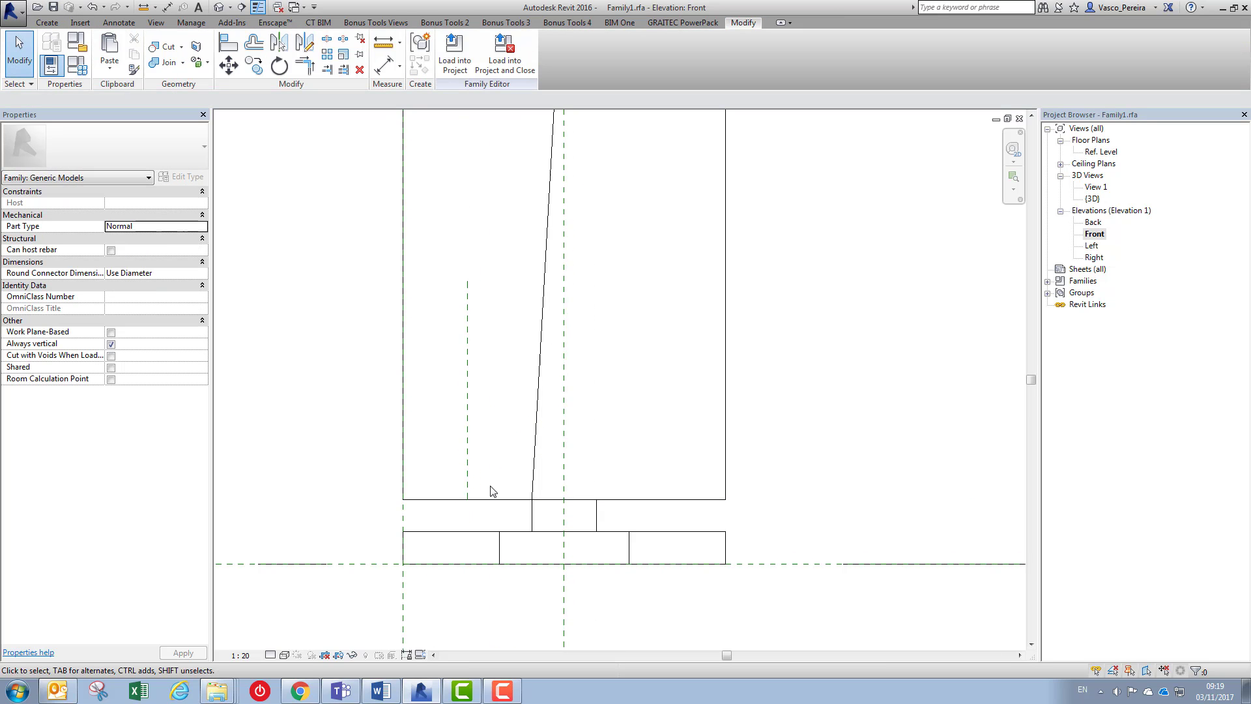
- Change the slanted-leg foot's work plane to the new vertical reference plane by picking it
{"action": "left_click", "coordinate": [529, 511]}
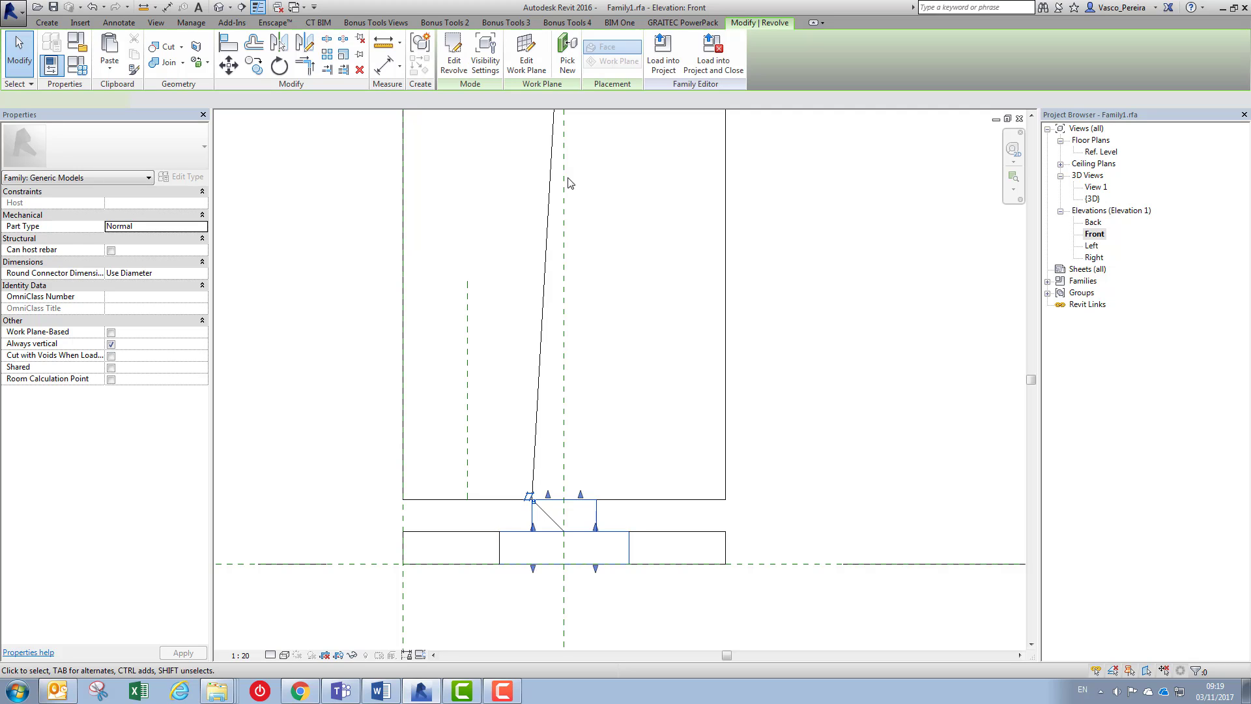
{"action": "left_click", "coordinate": [526, 62]}
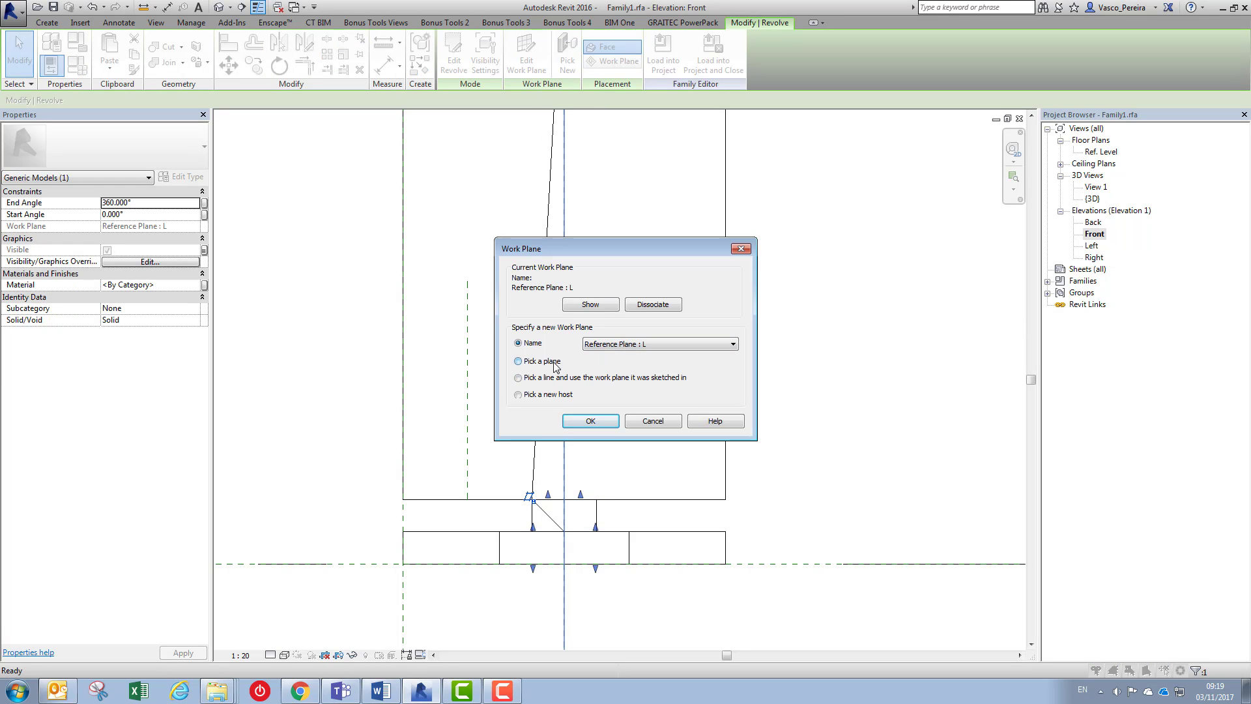
{"action": "left_click", "coordinate": [588, 421]}
{"action": "left_click", "coordinate": [467, 408]}
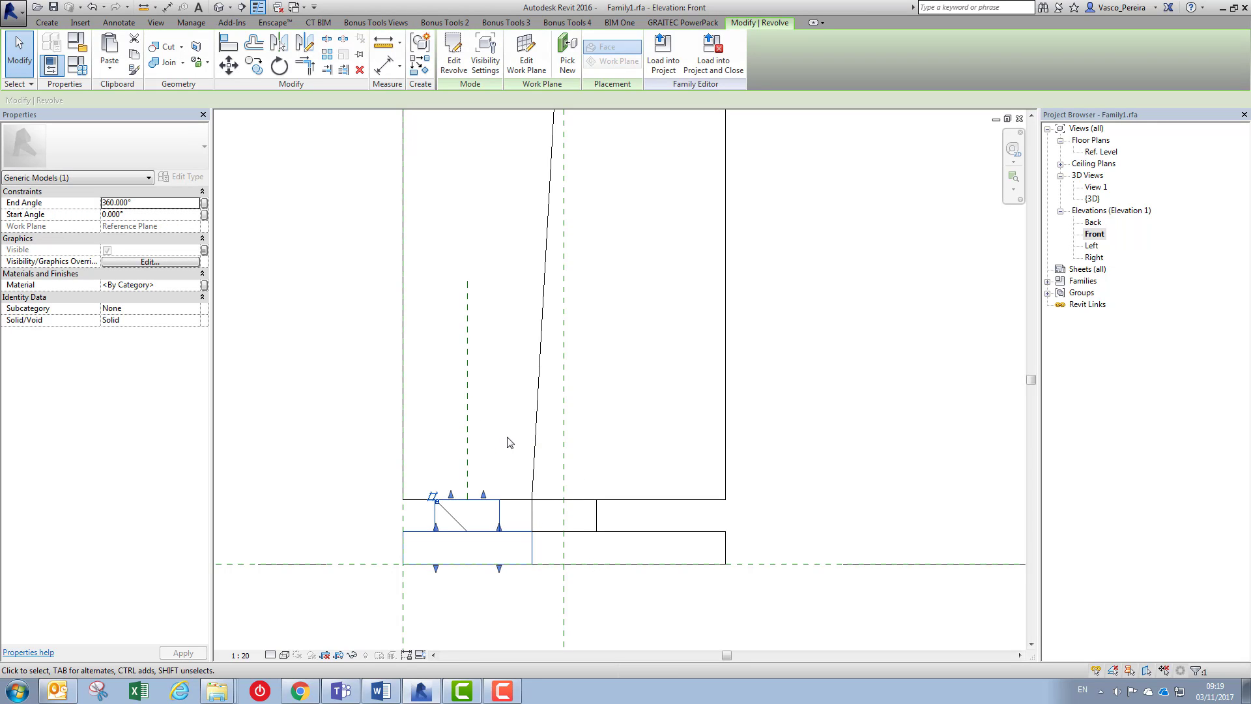
{"action": "left_click", "coordinate": [819, 405]}
- Load the updated table family into Project1, overwriting the existing version
{"action": "left_click", "coordinate": [456, 52]}
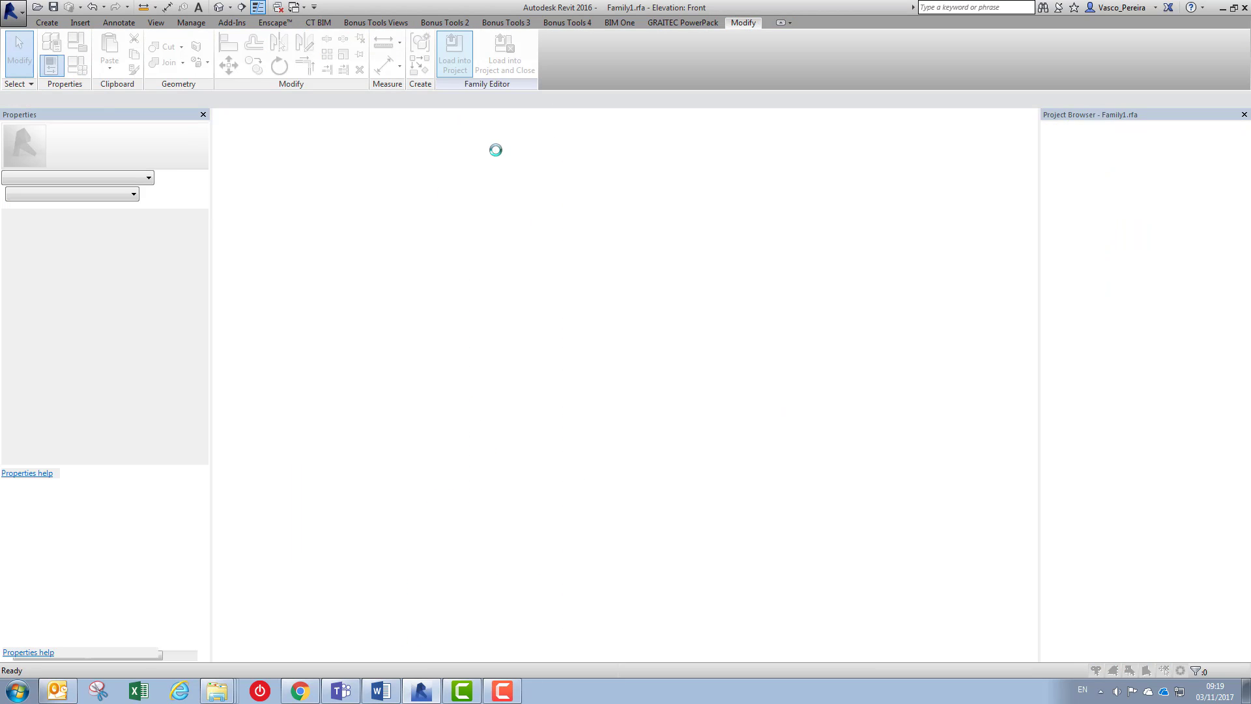
{"action": "left_click", "coordinate": [617, 315]}
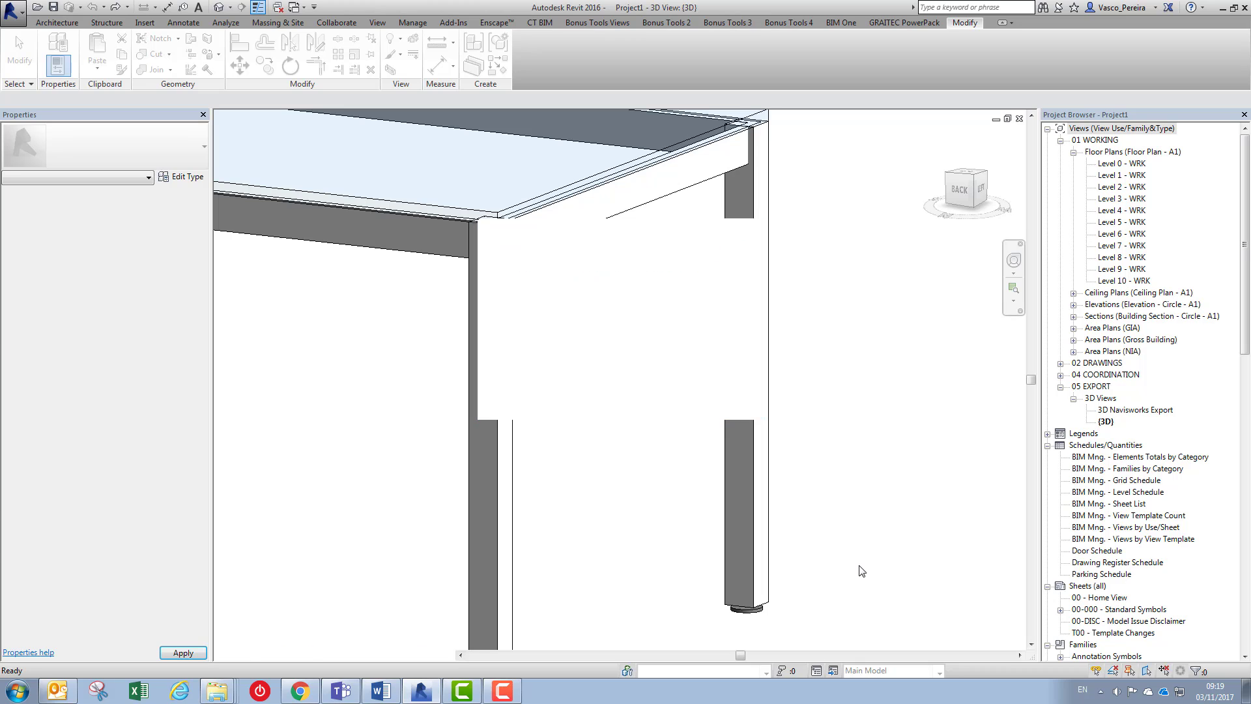
{"action": "middle_click_drag", "start_coordinate": [843, 578], "coordinate": [812, 481]}
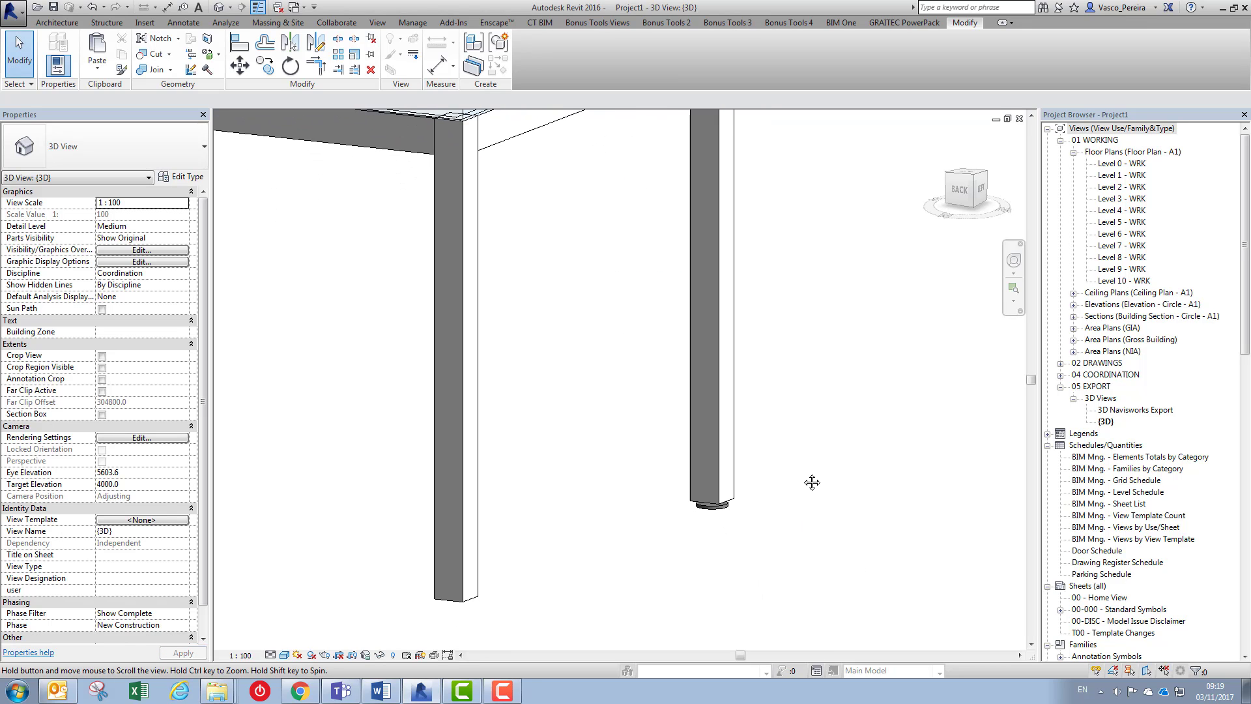
- Switch the placed table to tapered legs by disabling Legs and enabling Slanted Legs, and check the foot's fit
{"action": "left_click", "coordinate": [727, 491]}
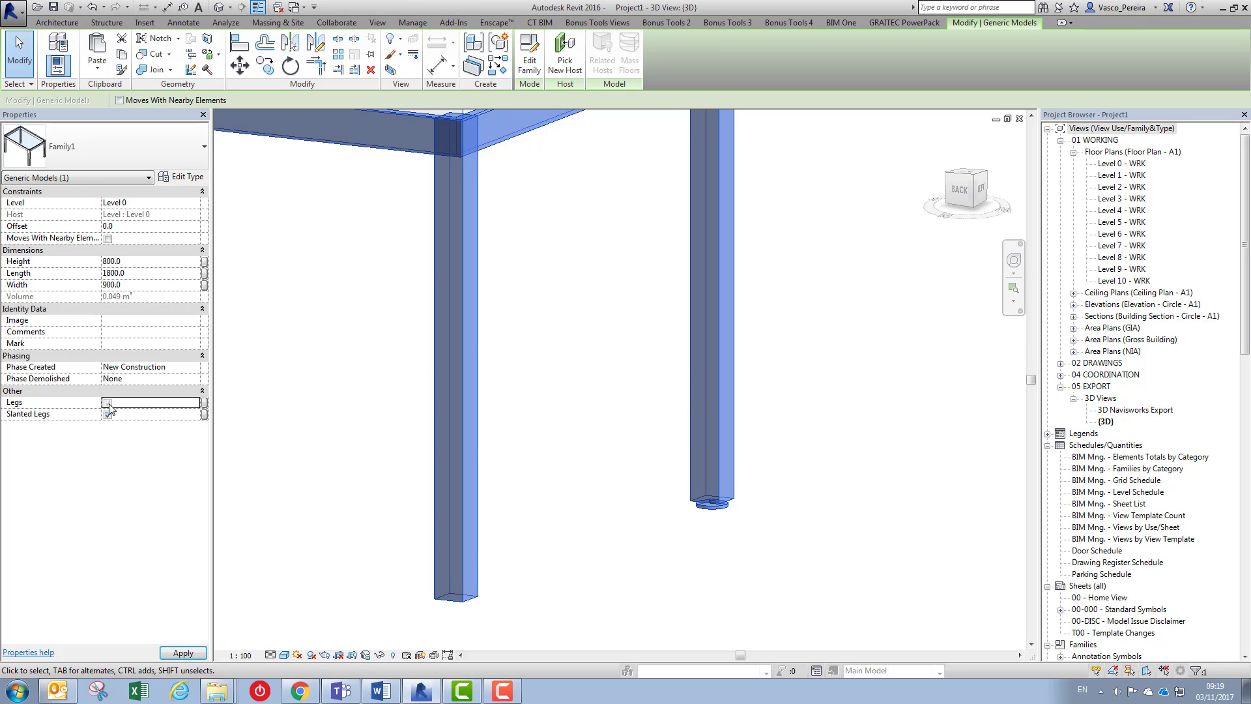
{"action": "left_click", "coordinate": [423, 412]}
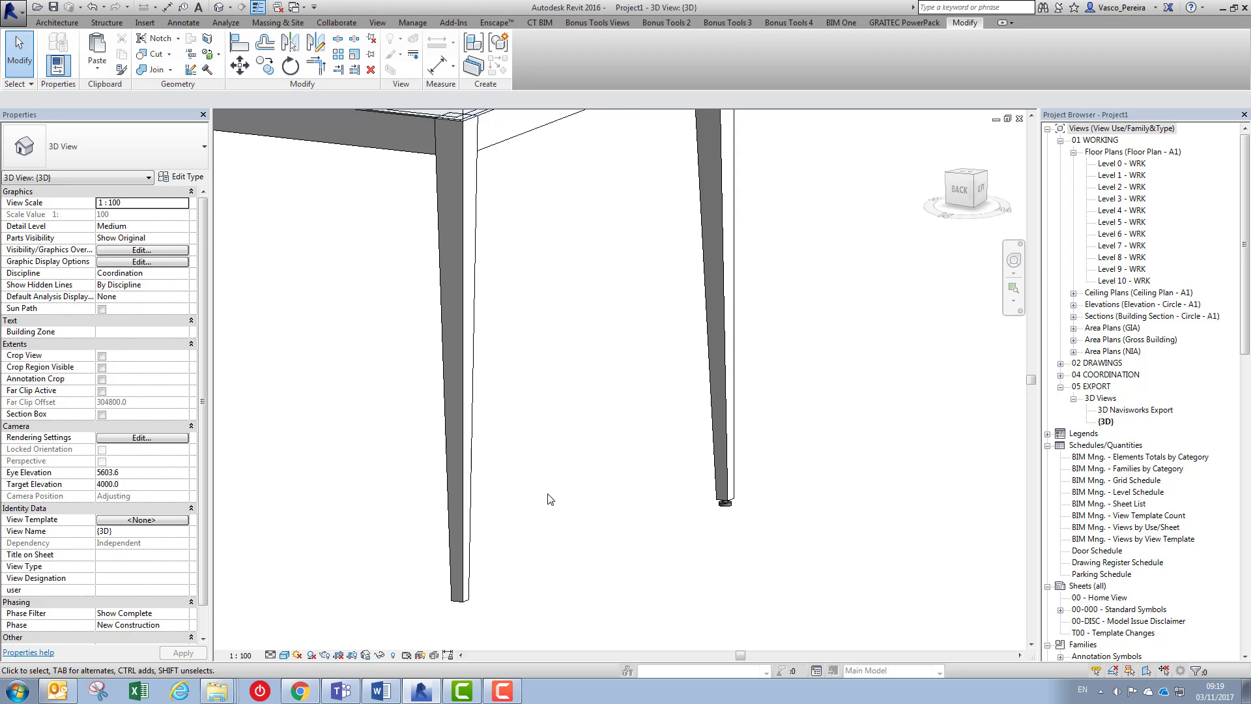
{"action": "scroll", "coordinate": [554, 482], "scroll_direction": "down", "scroll_amount": 2}
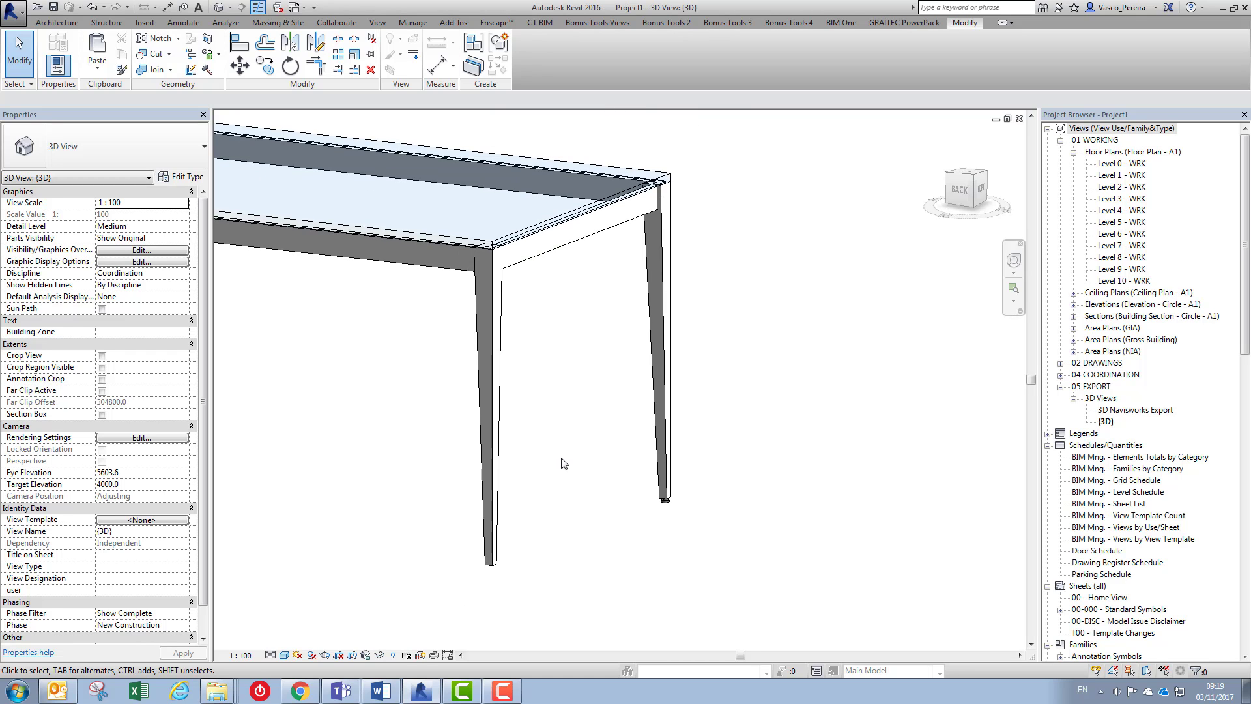